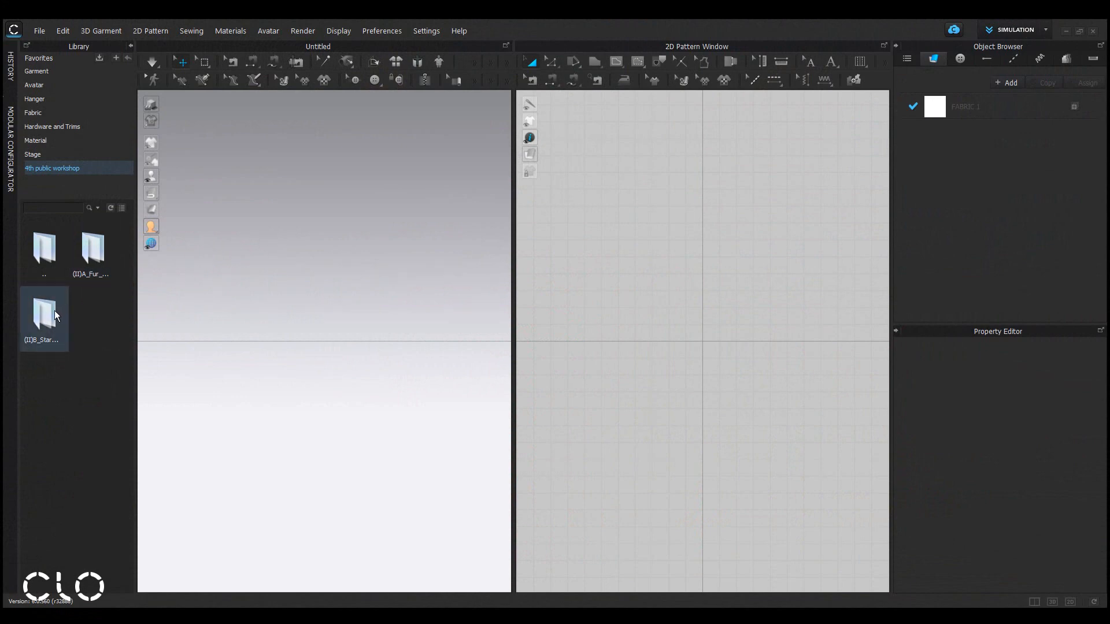
# Open the Practice.zprj project from the fur subfolder of the 4th public workshop library.
pyautogui.doubleClick(91, 255)
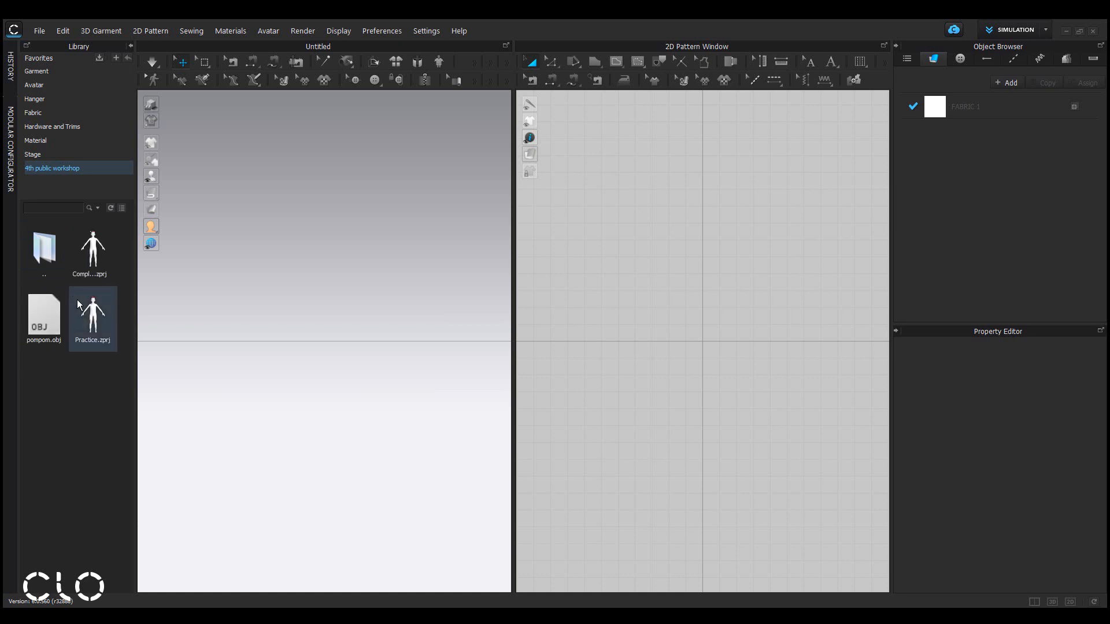
pyautogui.moveTo(101, 248)
pyautogui.moveTo(96, 323)
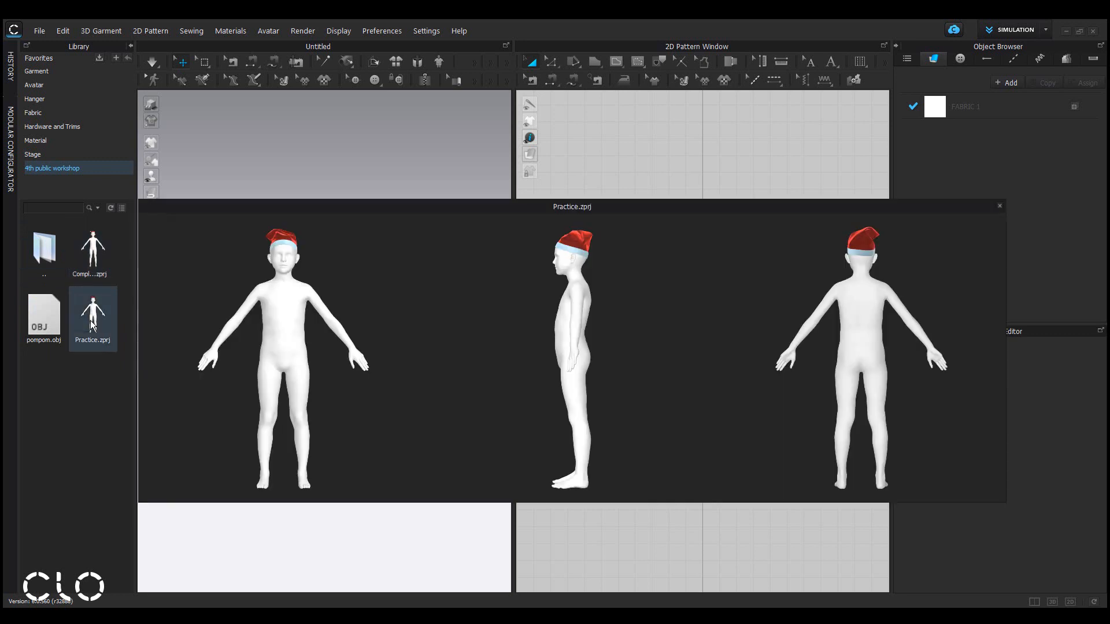
pyautogui.moveTo(92, 325); pyautogui.dragTo(341, 233)
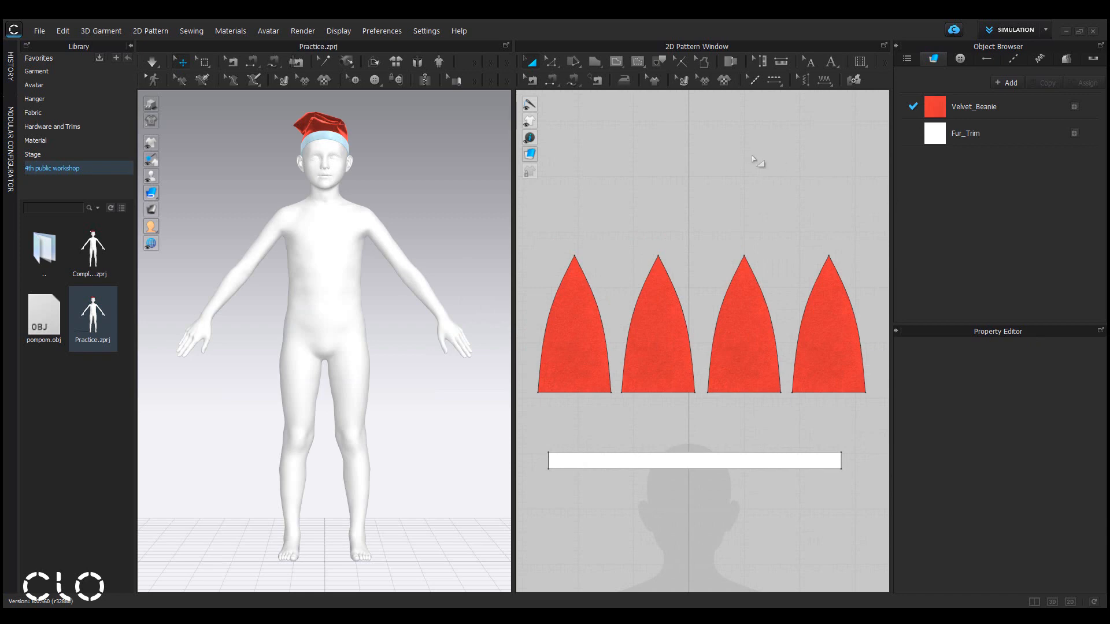
# Create an ellipse pattern with a 10 mm diameter in the 2D pattern window above the hat pieces.
pyautogui.click(595, 62)
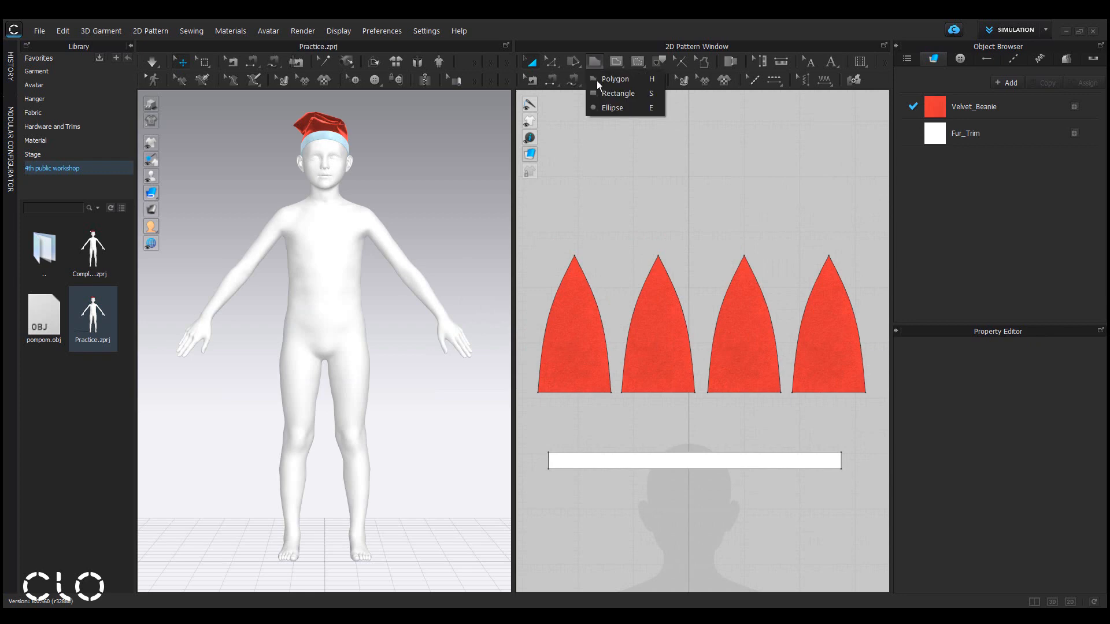
pyautogui.click(657, 113)
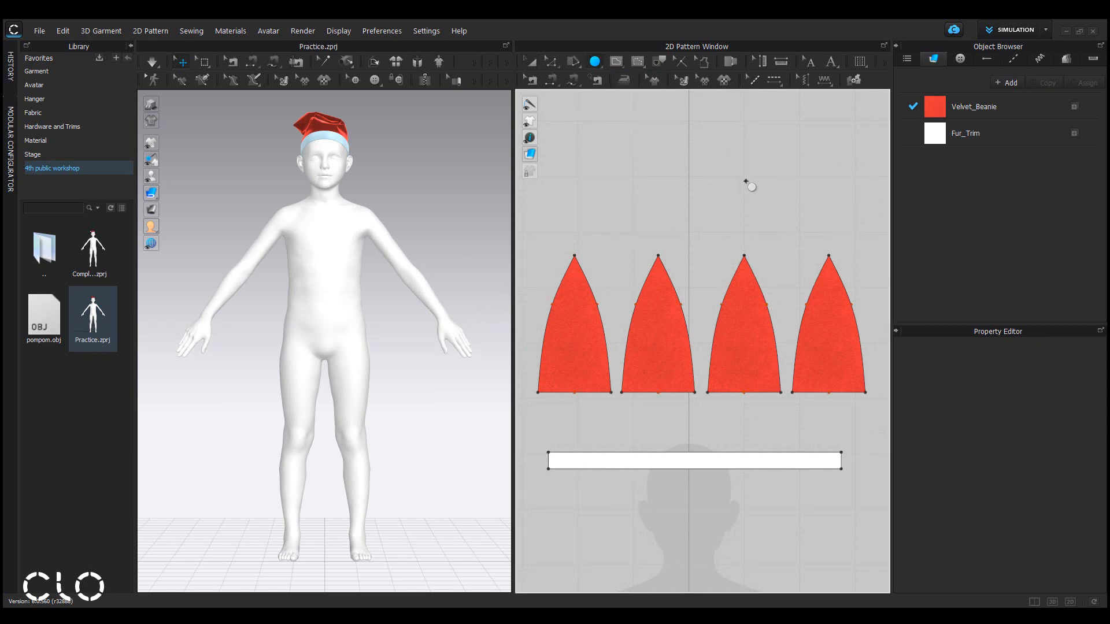
pyautogui.click(746, 181)
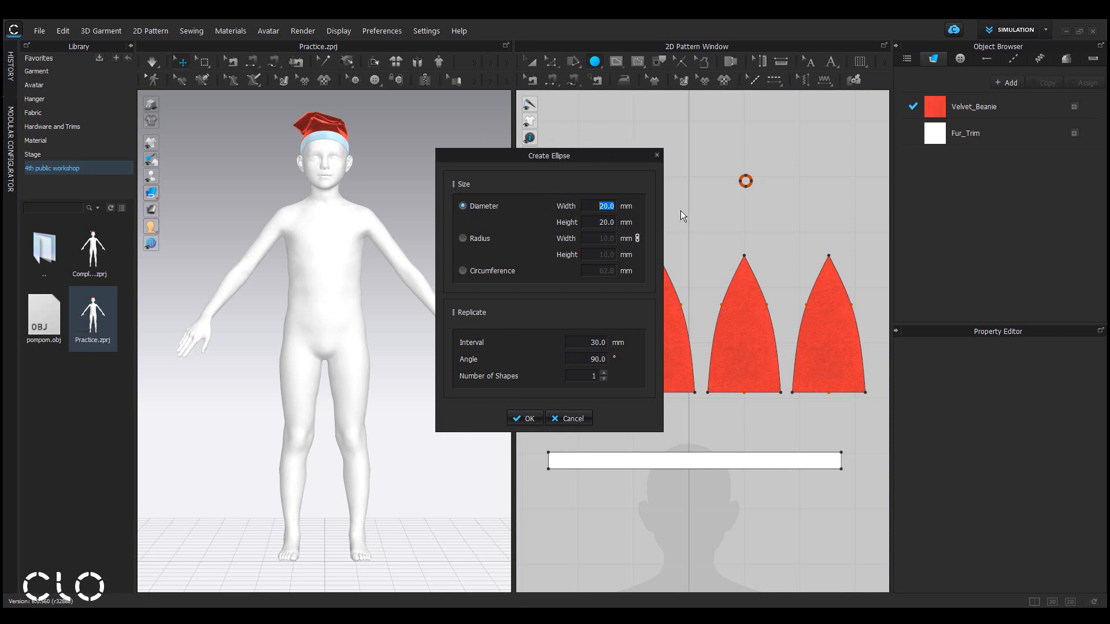
pyautogui.write('10')
pyautogui.click(528, 418)
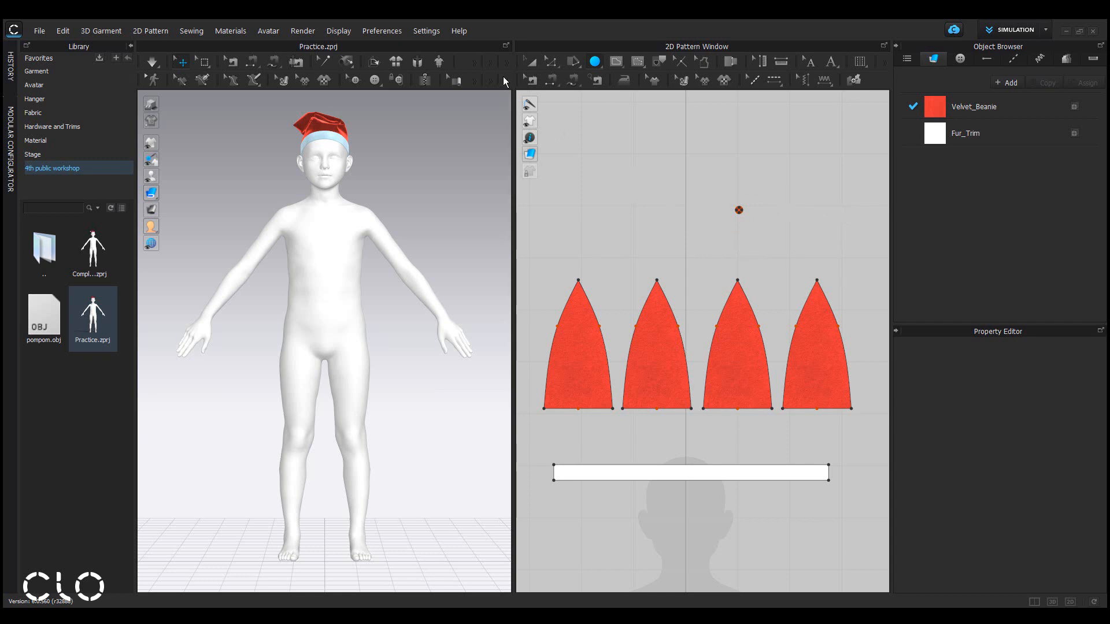
# Assign the new circle pattern to a new fabric.
pyautogui.click(531, 62)
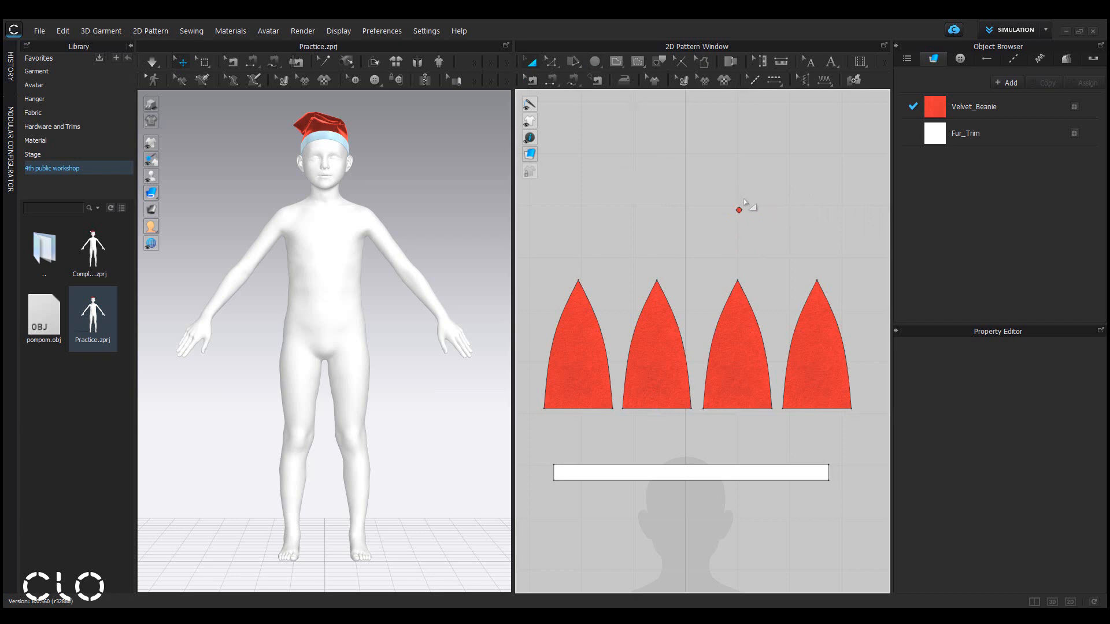
pyautogui.scroll(6, 745, 204)
pyautogui.click(719, 275)
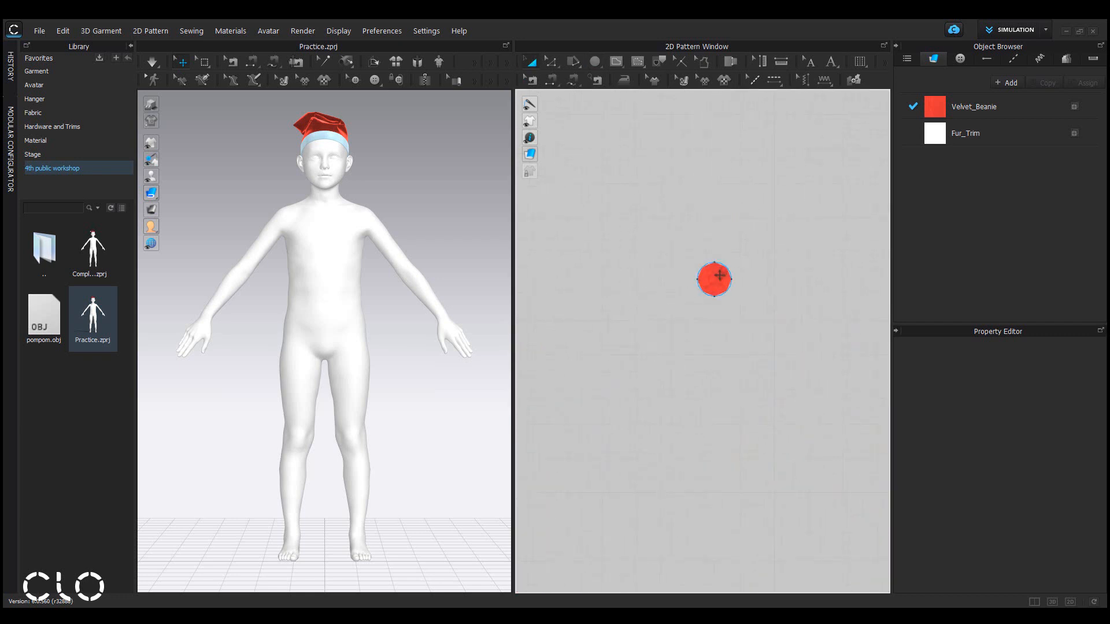
pyautogui.rightClick(720, 275)
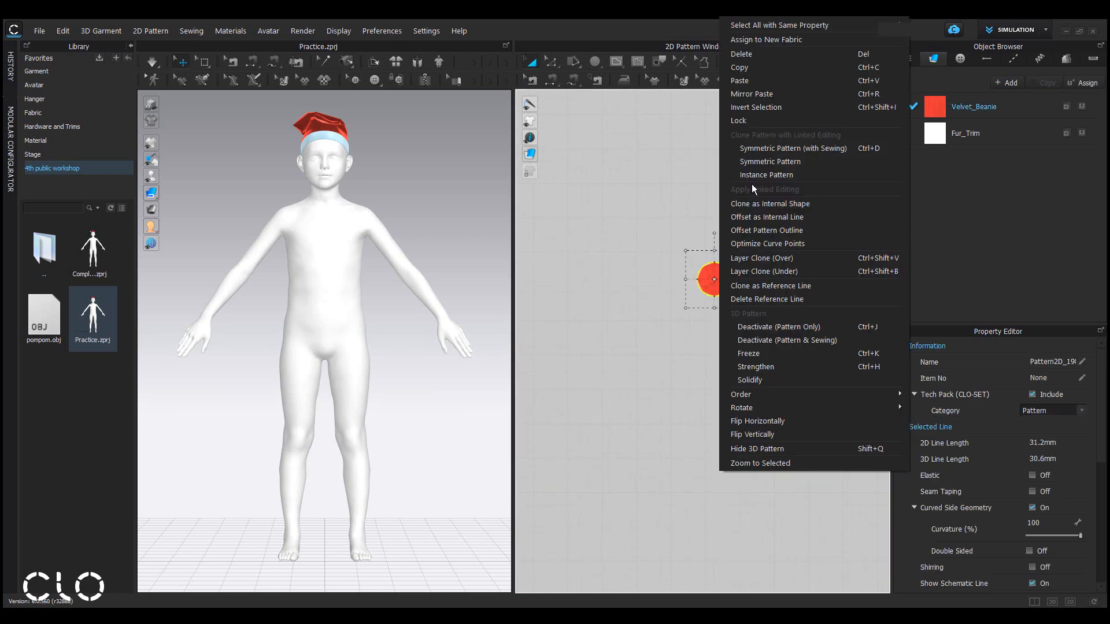
pyautogui.click(754, 40)
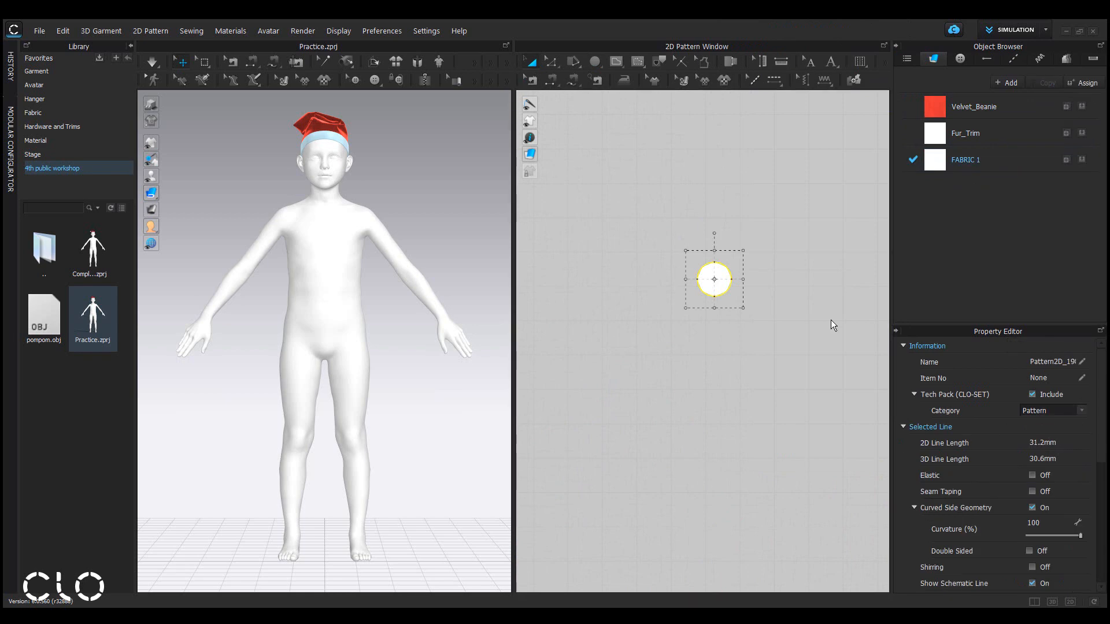
# Set the circle's particle distance to 0.8 and its additional rendering thickness to 100.
pyautogui.click(533, 65)
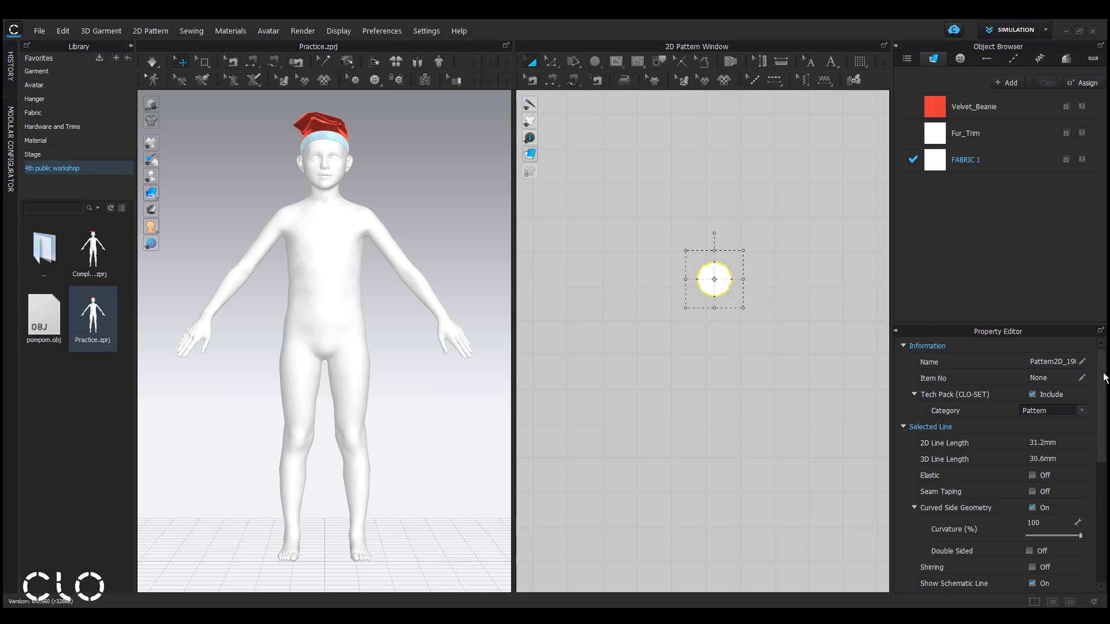
pyautogui.moveTo(1103, 379); pyautogui.dragTo(1108, 478)
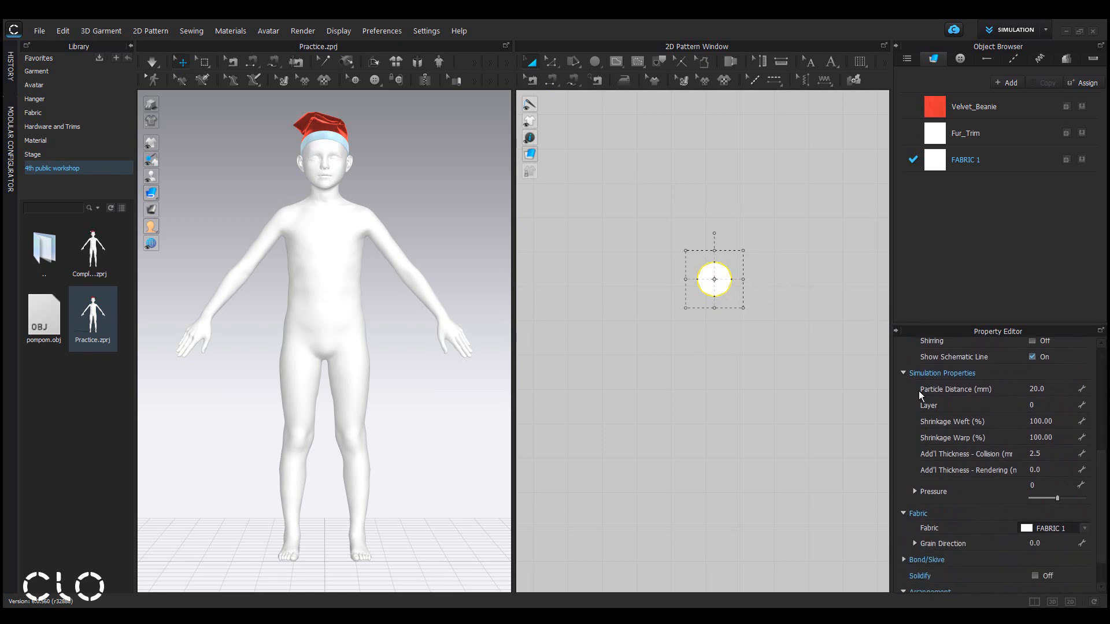
pyautogui.click(1070, 389)
pyautogui.write('0.8')
pyautogui.press('Return')
pyautogui.click(1048, 470)
pyautogui.write('10')
pyautogui.press('Return')
# Examine the thickened circle in the 3D view up close.
pyautogui.click(468, 226)
pyautogui.scroll(-2, 467, 227)
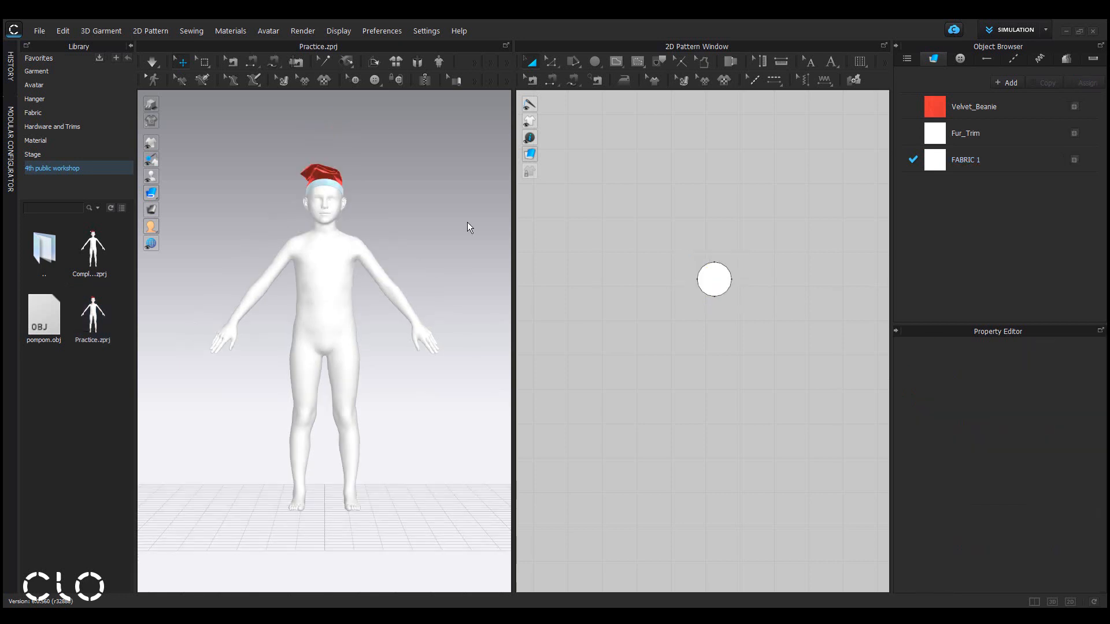
pyautogui.scroll(5, 432, 178)
pyautogui.moveTo(435, 124); pyautogui.dragTo(429, 572, button='middle')
pyautogui.scroll(4, 422, 394)
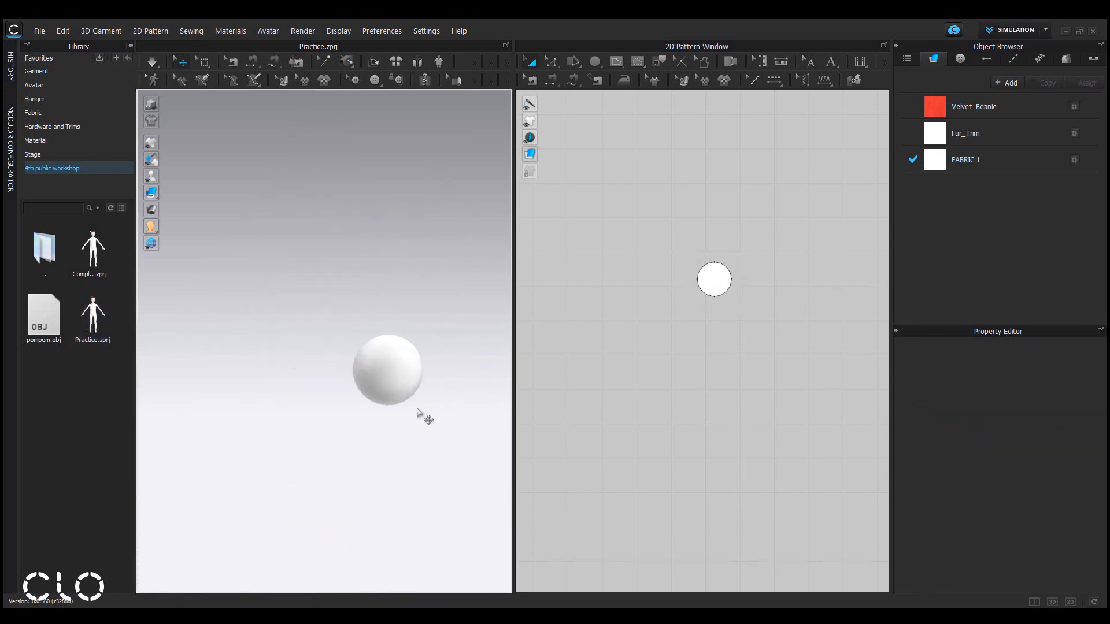
pyautogui.scroll(2, 418, 413)
pyautogui.moveTo(419, 426); pyautogui.dragTo(279, 432, button='middle')
pyautogui.scroll(3, 279, 439)
pyautogui.moveTo(280, 451); pyautogui.dragTo(260, 356, button='right')
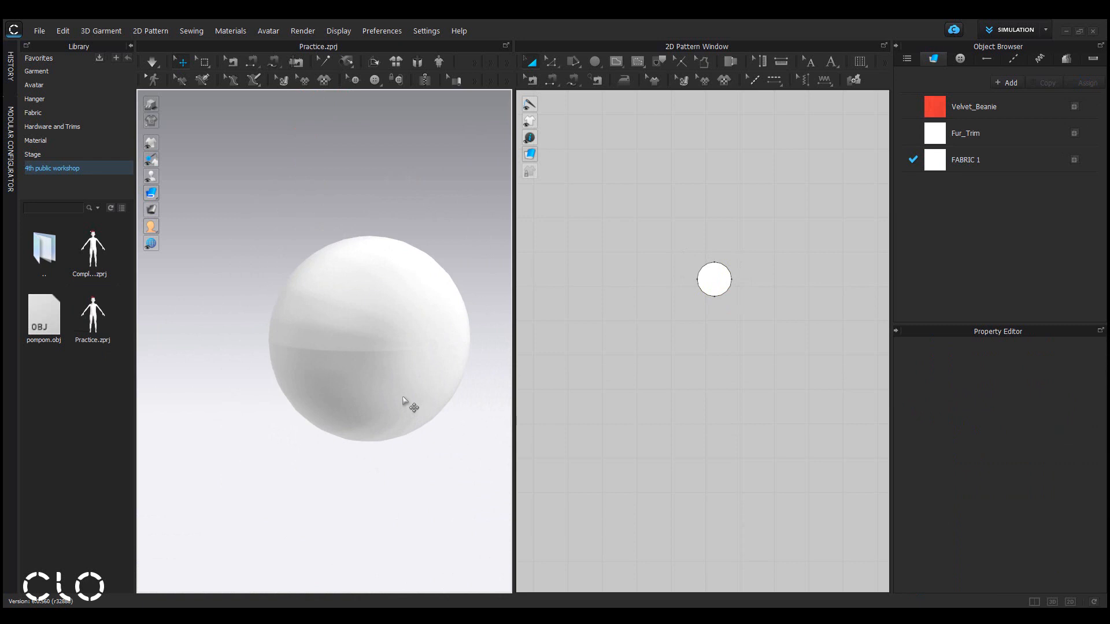
# Export the selected sphere as an OBJ file named pompom into the 4th public workshop folder.
pyautogui.click(378, 317)
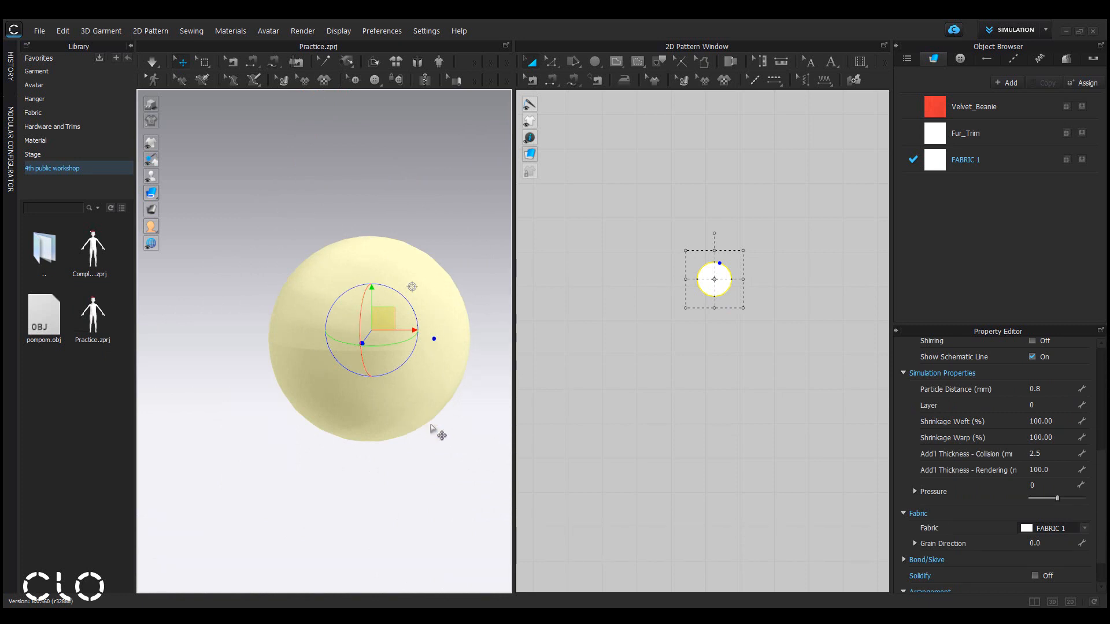
pyautogui.click(39, 31)
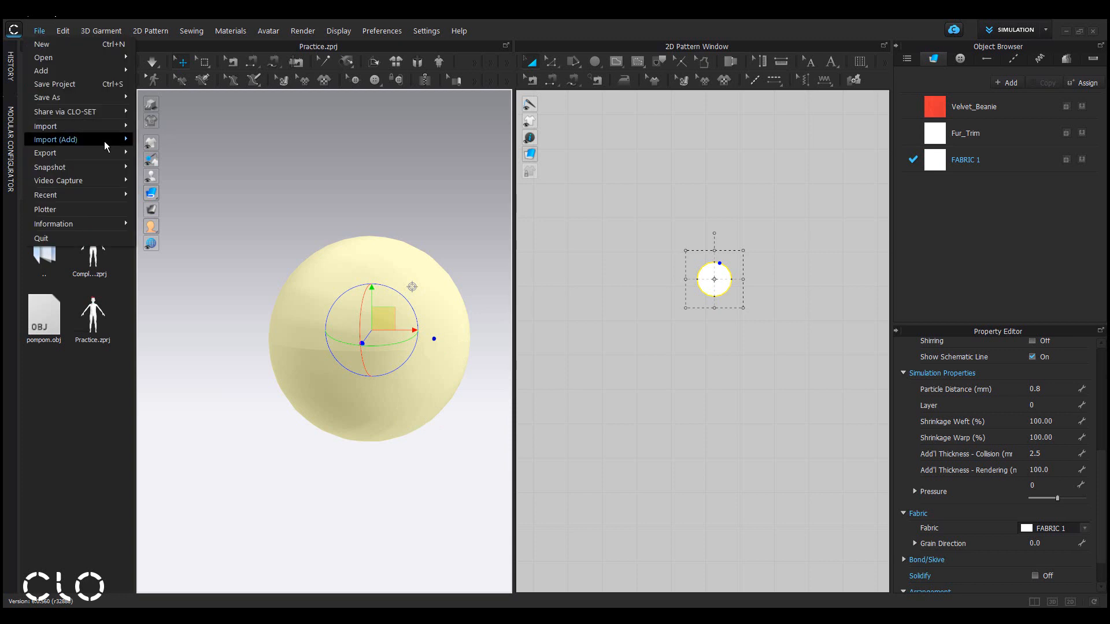
pyautogui.moveTo(109, 150)
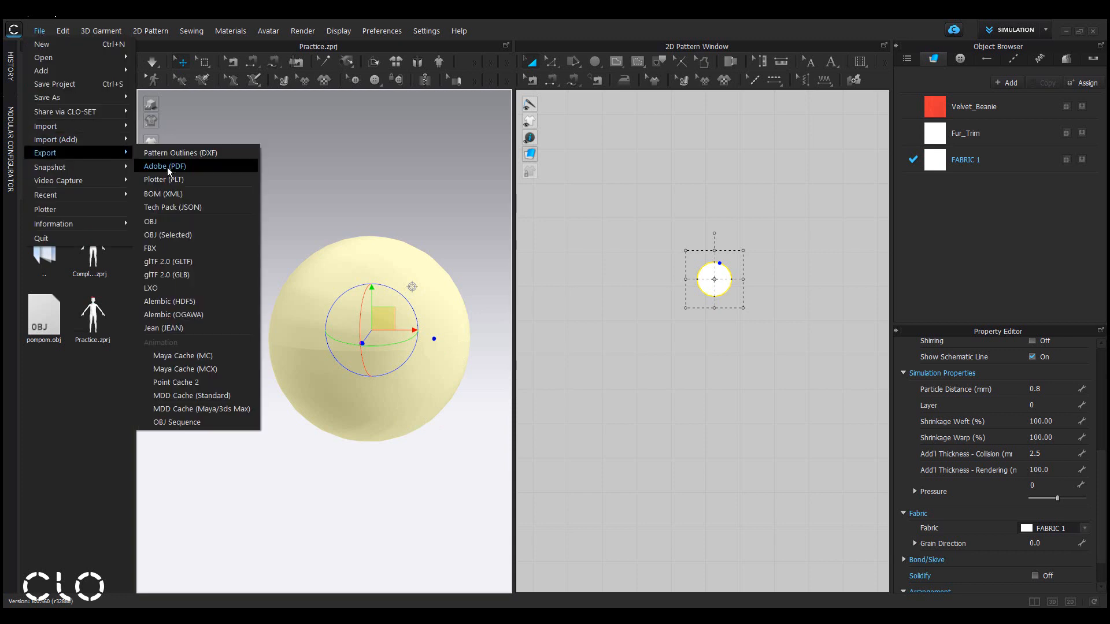
pyautogui.click(209, 238)
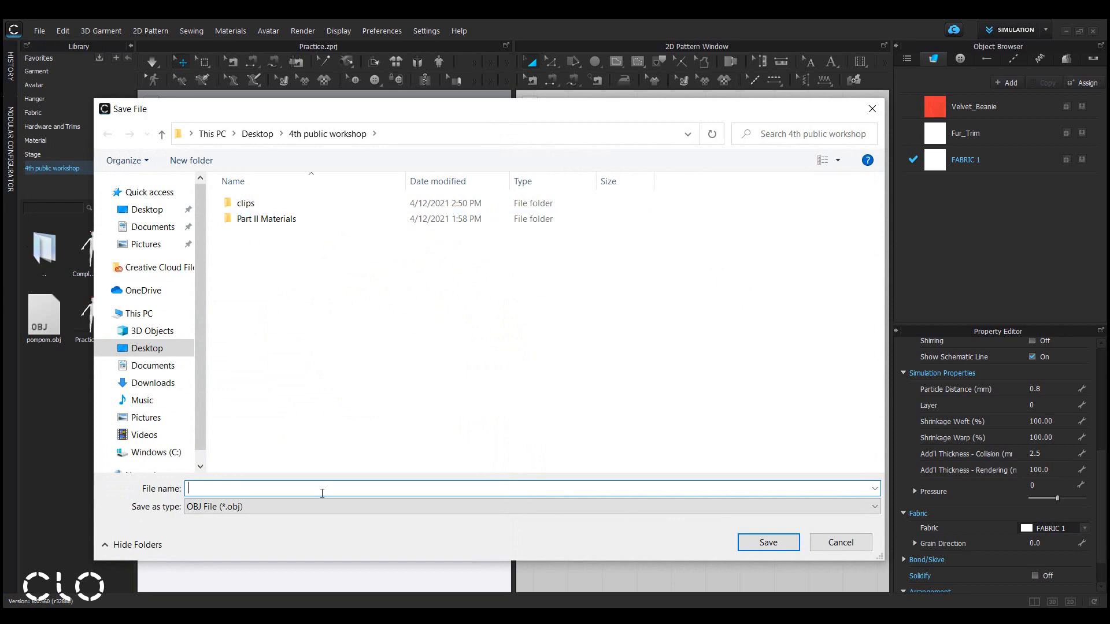
pyautogui.write('pompom')
pyautogui.click(751, 546)
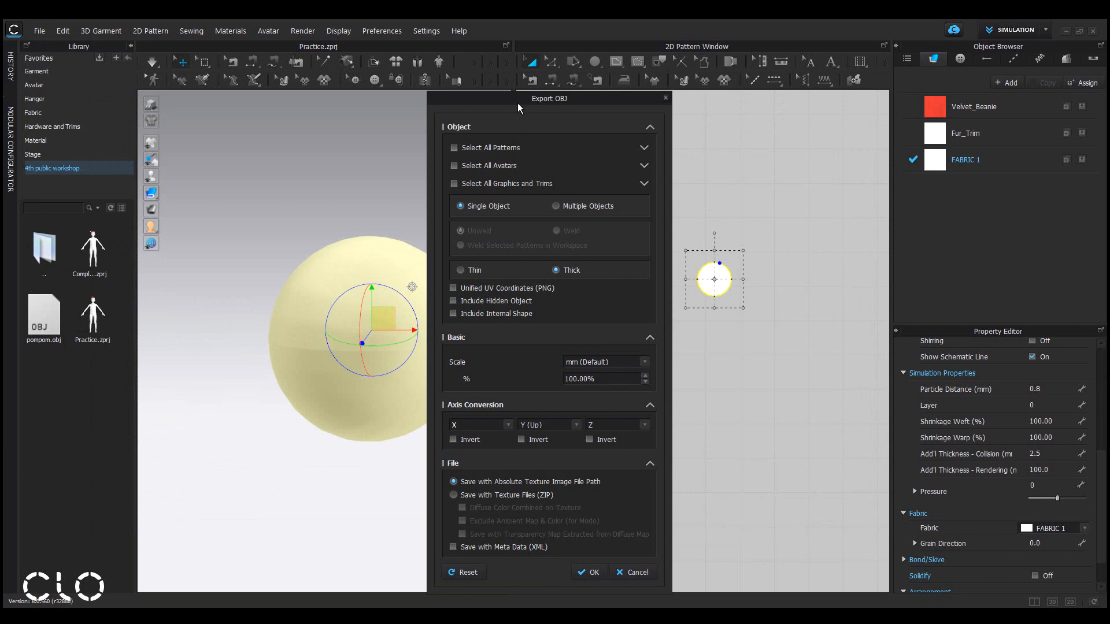
pyautogui.moveTo(518, 103); pyautogui.dragTo(506, 74)
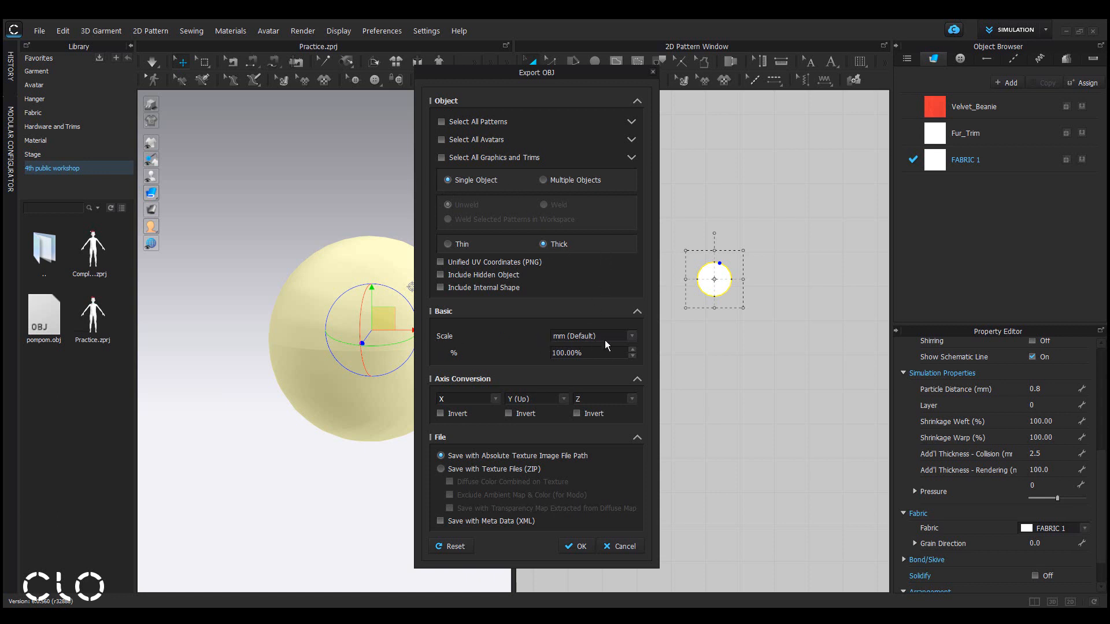
pyautogui.click(579, 546)
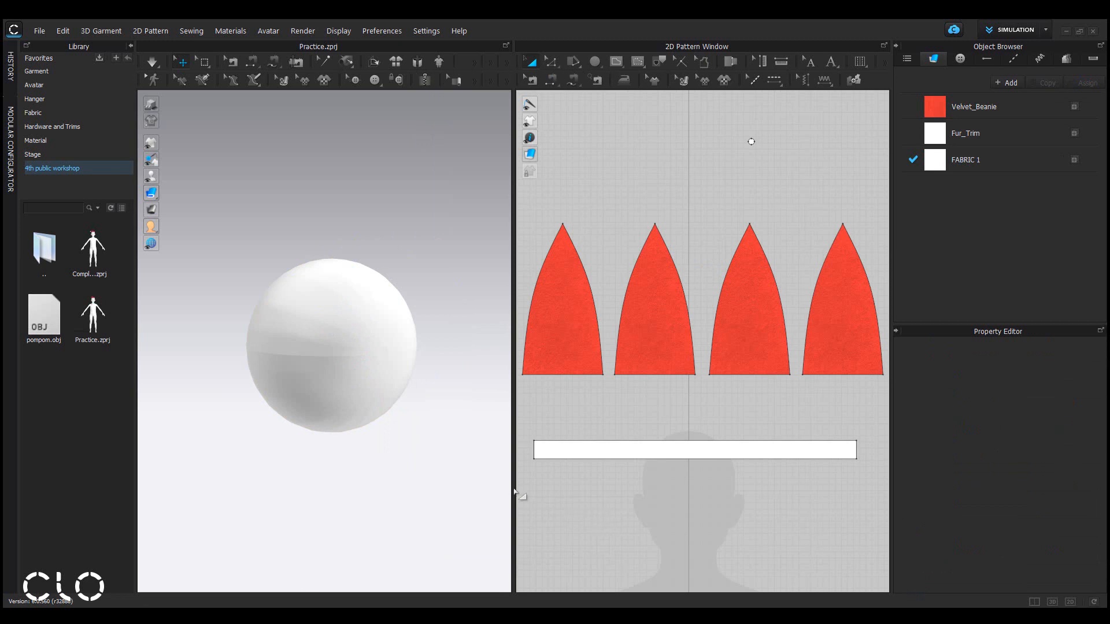
# Delete the sphere pattern from the project.
pyautogui.click(385, 362)
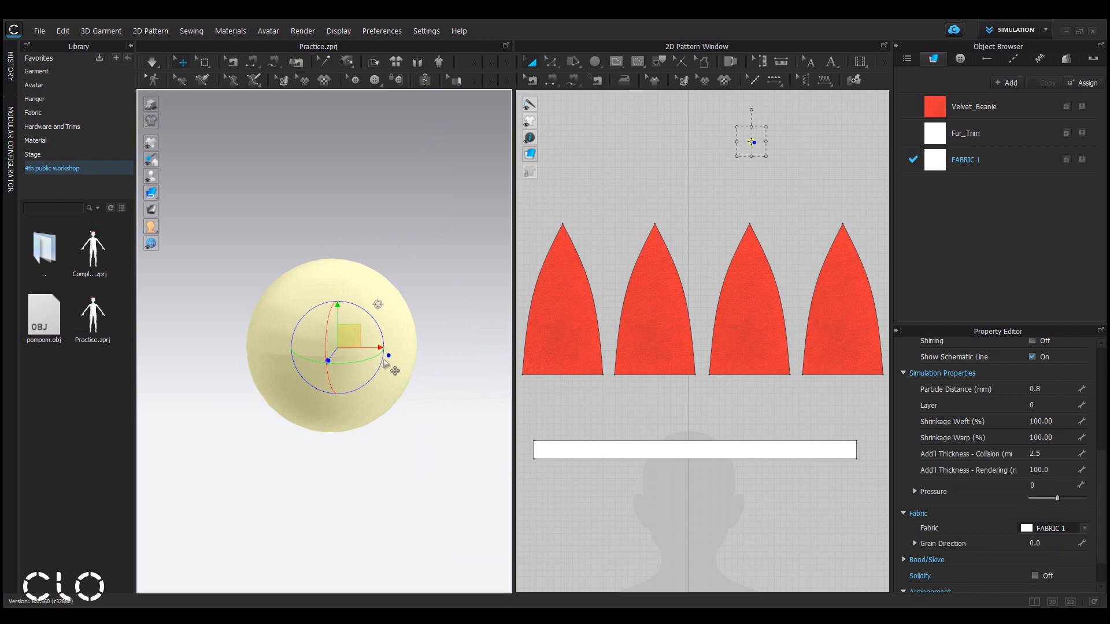
pyautogui.press('Delete')
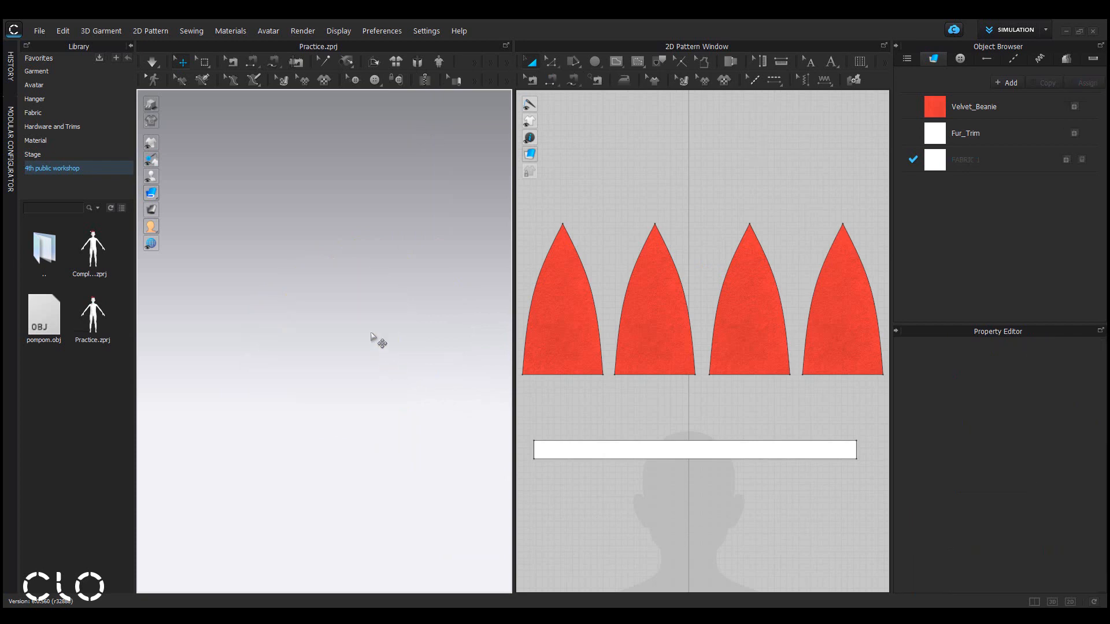
# Import the pompom OBJ file into the project as a Trim object.
pyautogui.click(40, 31)
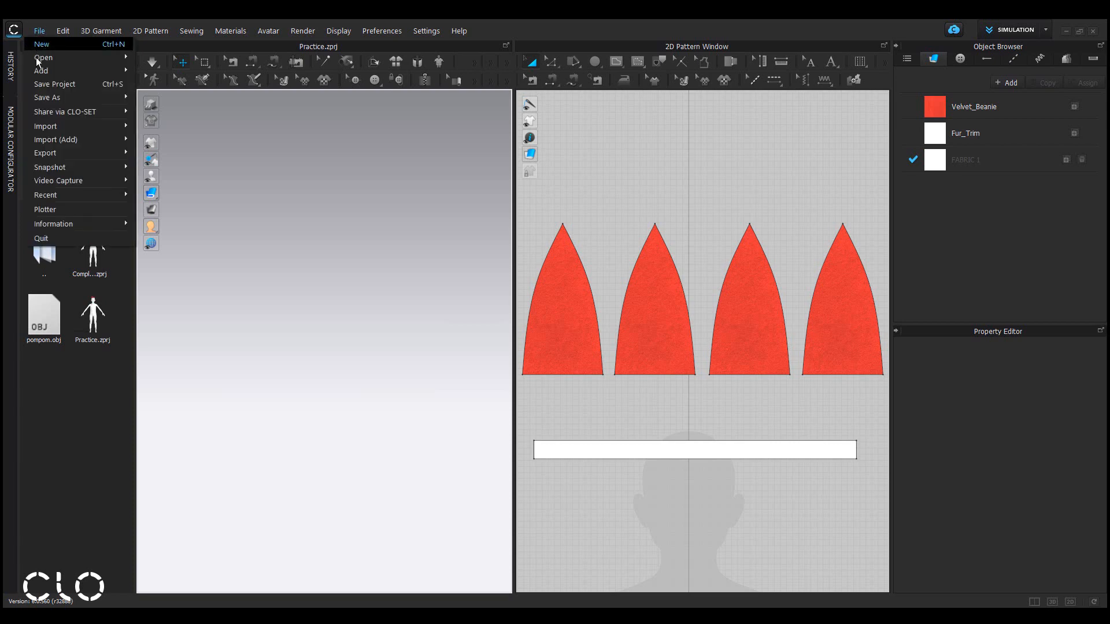
pyautogui.moveTo(52, 142)
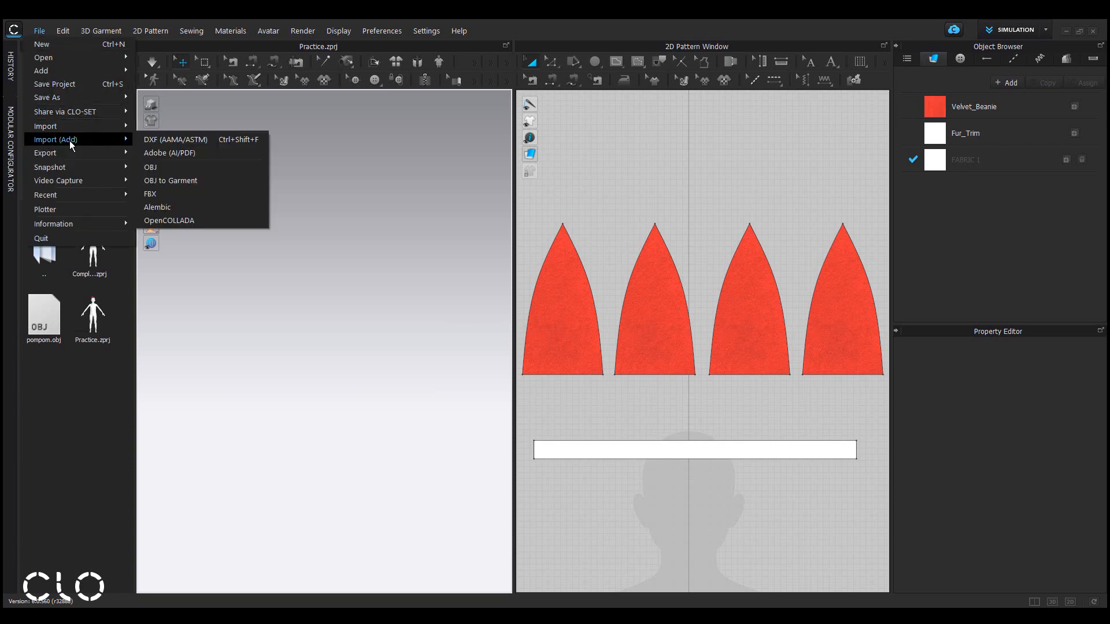
pyautogui.click(155, 169)
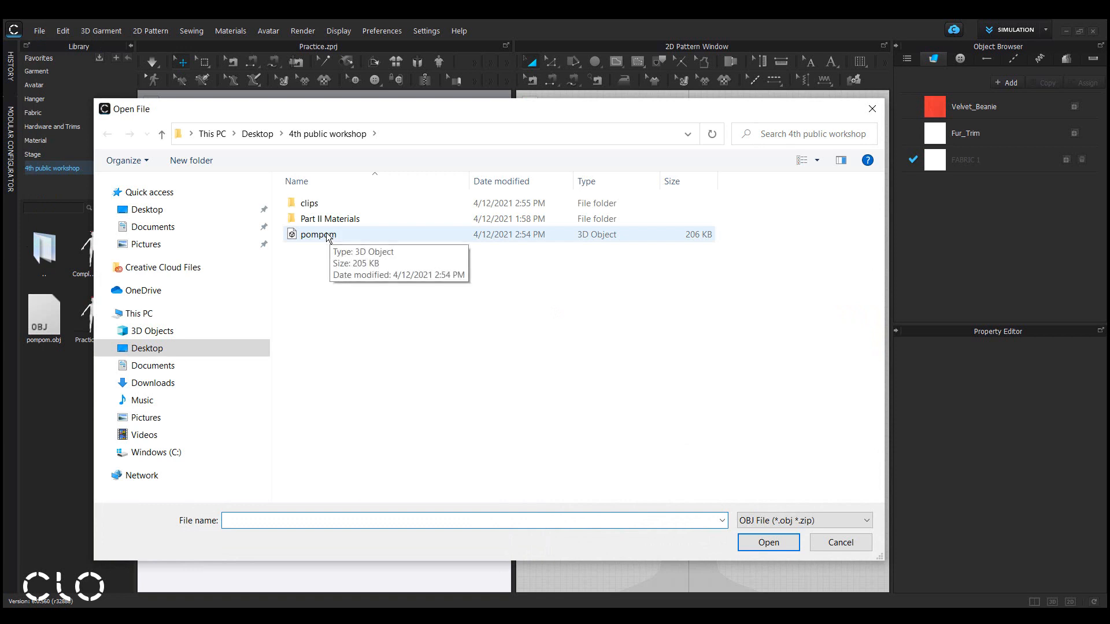
pyautogui.click(388, 238)
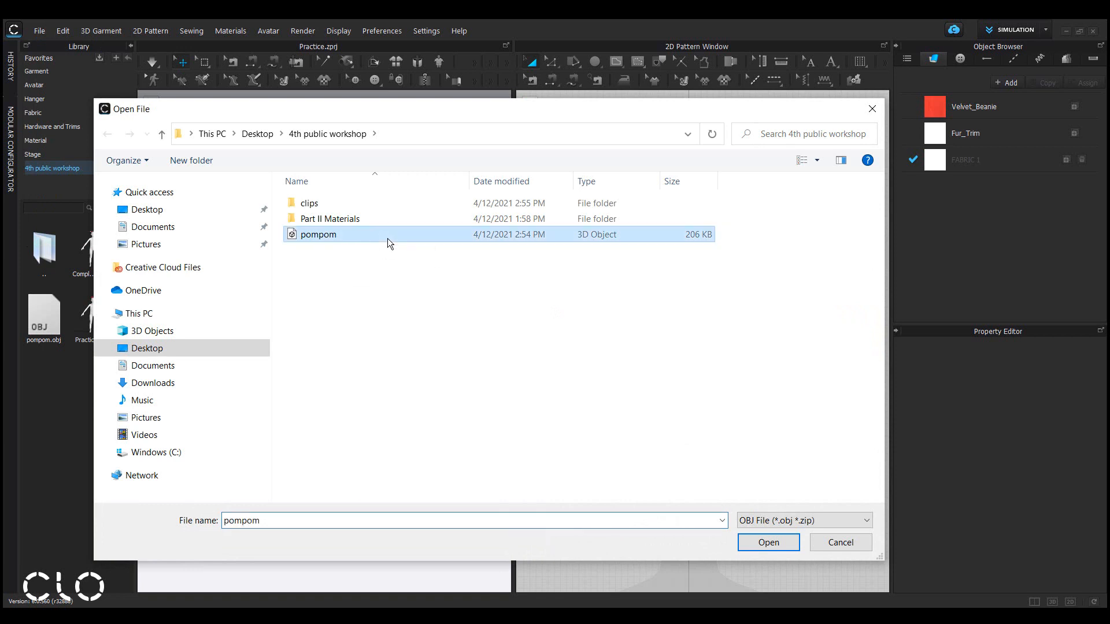
pyautogui.click(769, 543)
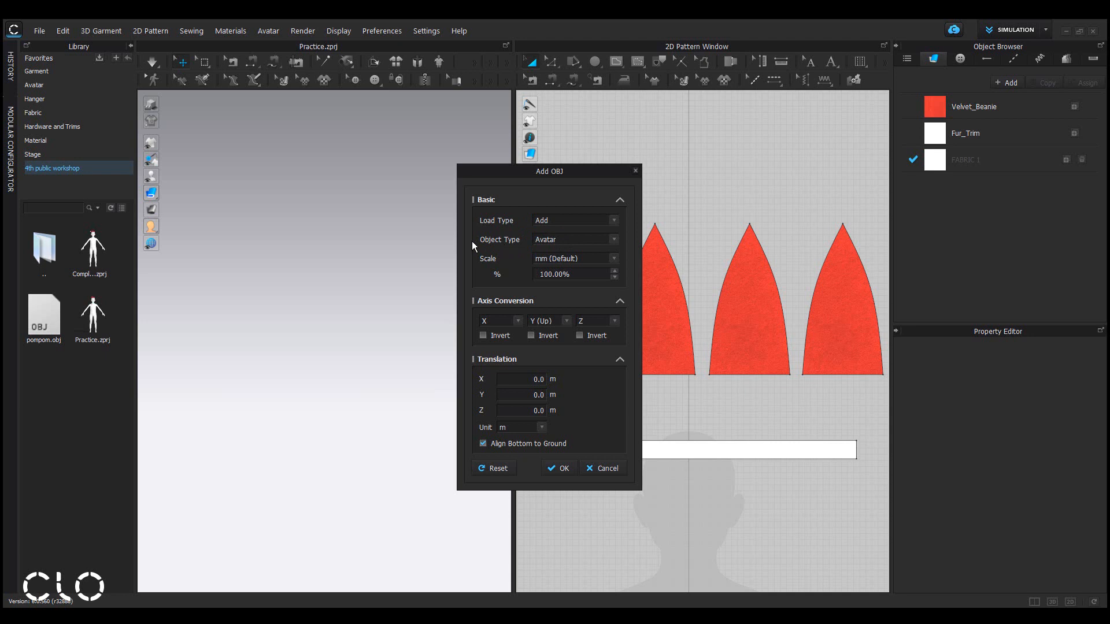
pyautogui.click(607, 240)
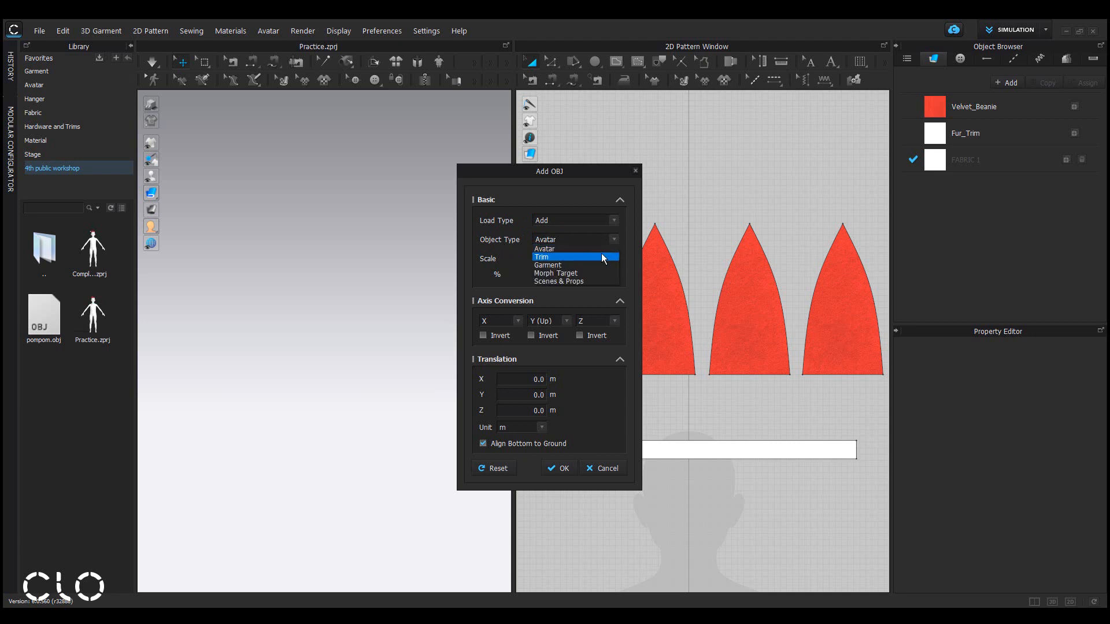
pyautogui.click(603, 257)
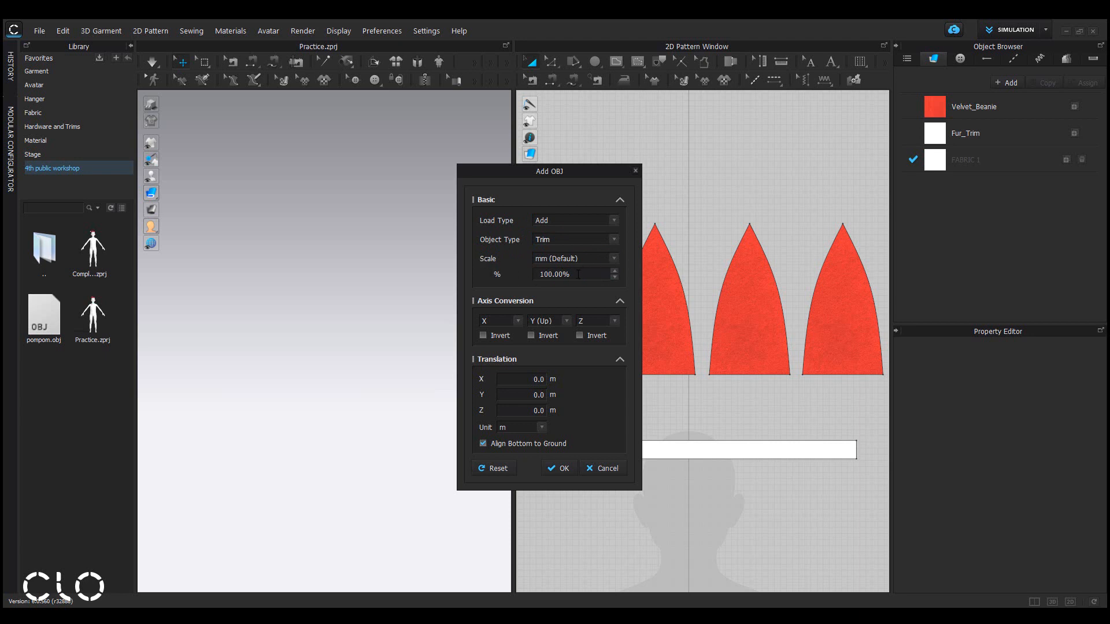
pyautogui.hotkey('ctrl', 'a')
pyautogui.press('Return')
pyautogui.click(563, 470)
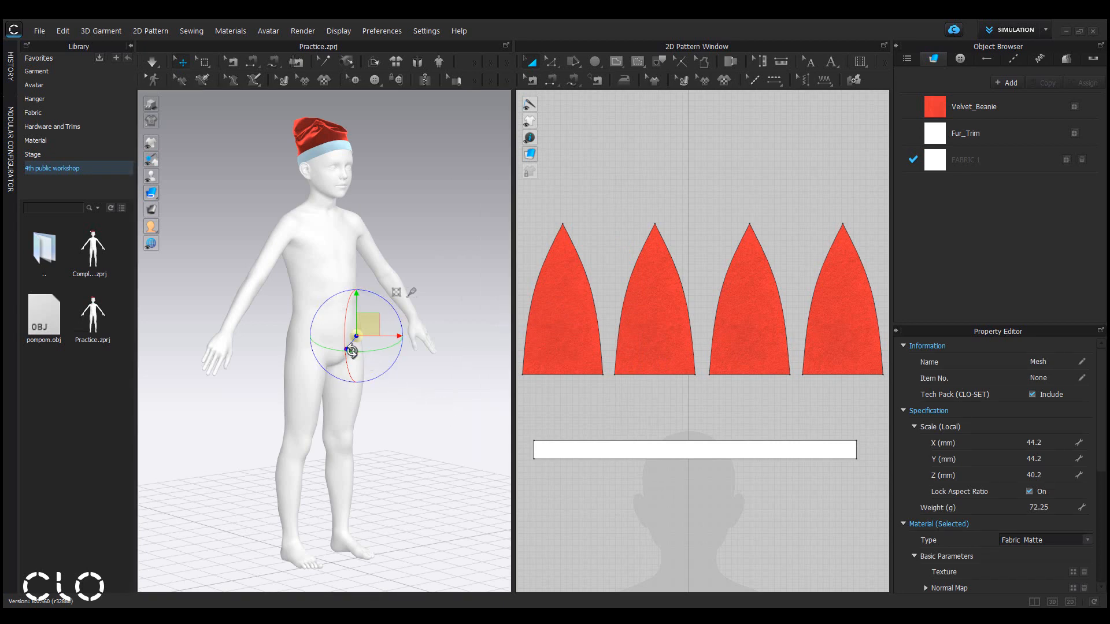
pyautogui.scroll(5, 359, 348)
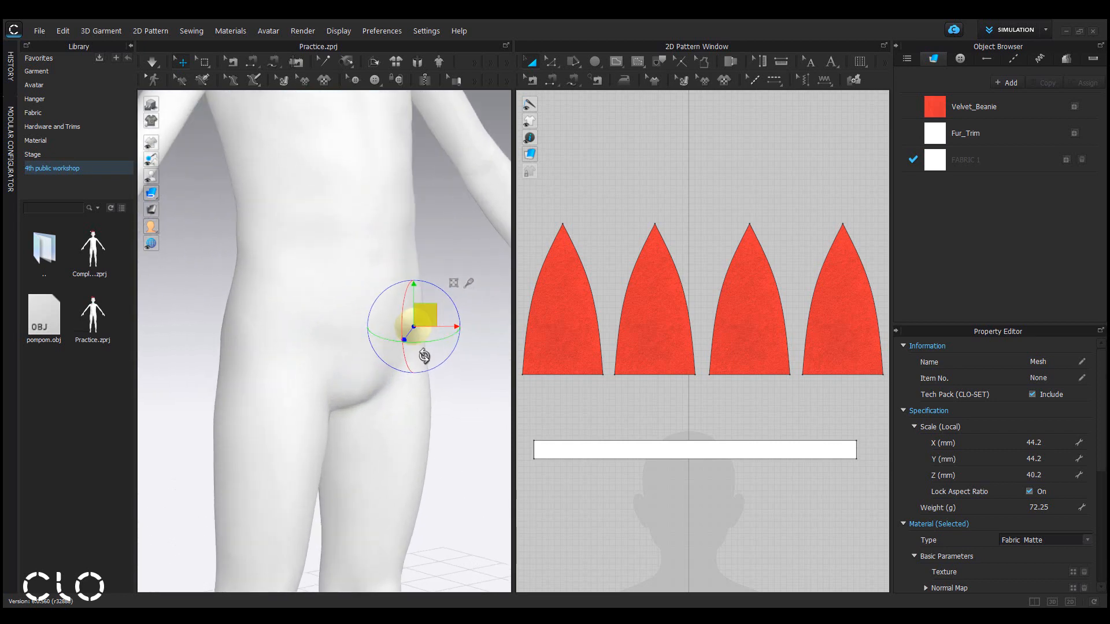
pyautogui.scroll(-5, 399, 334)
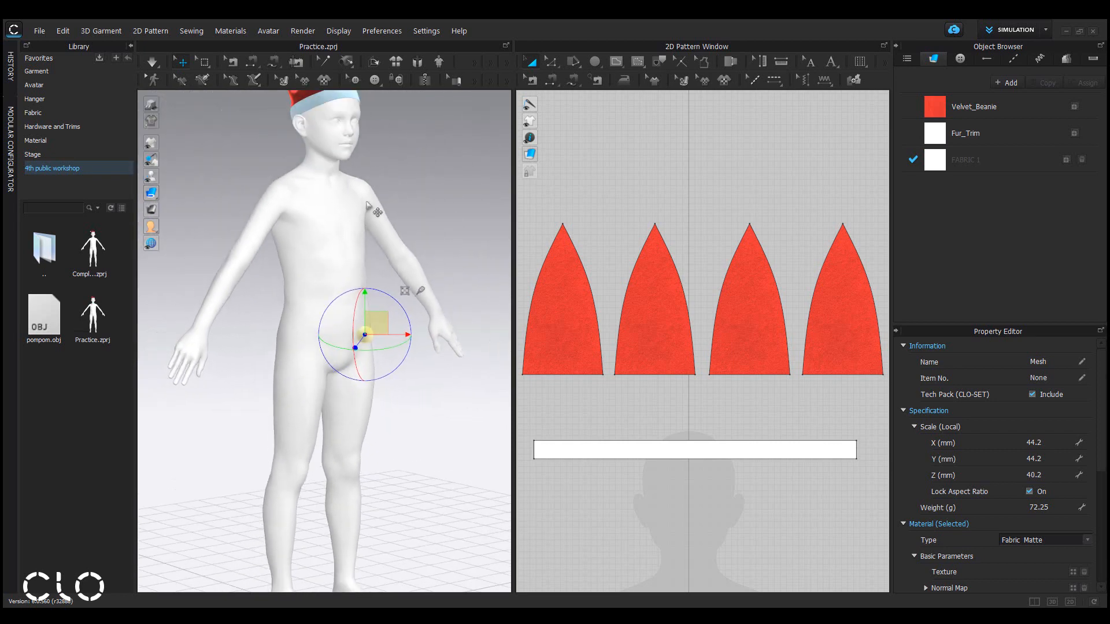
# Move the imported pompom trim from the avatar's hip up to the tip of the Santa hat.
pyautogui.moveTo(354, 222); pyautogui.dragTo(384, 322, button='middle')
pyautogui.scroll(4, 365, 298)
pyautogui.moveTo(370, 294); pyautogui.dragTo(309, 320, button='right')
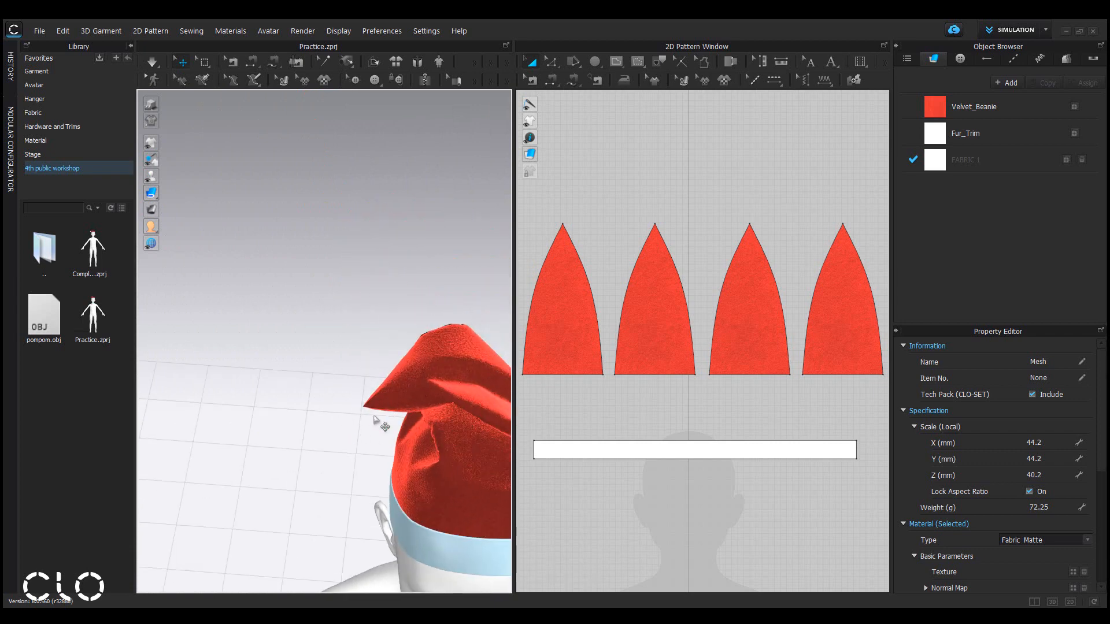
pyautogui.scroll(-2, 361, 406)
pyautogui.scroll(-8, 361, 406)
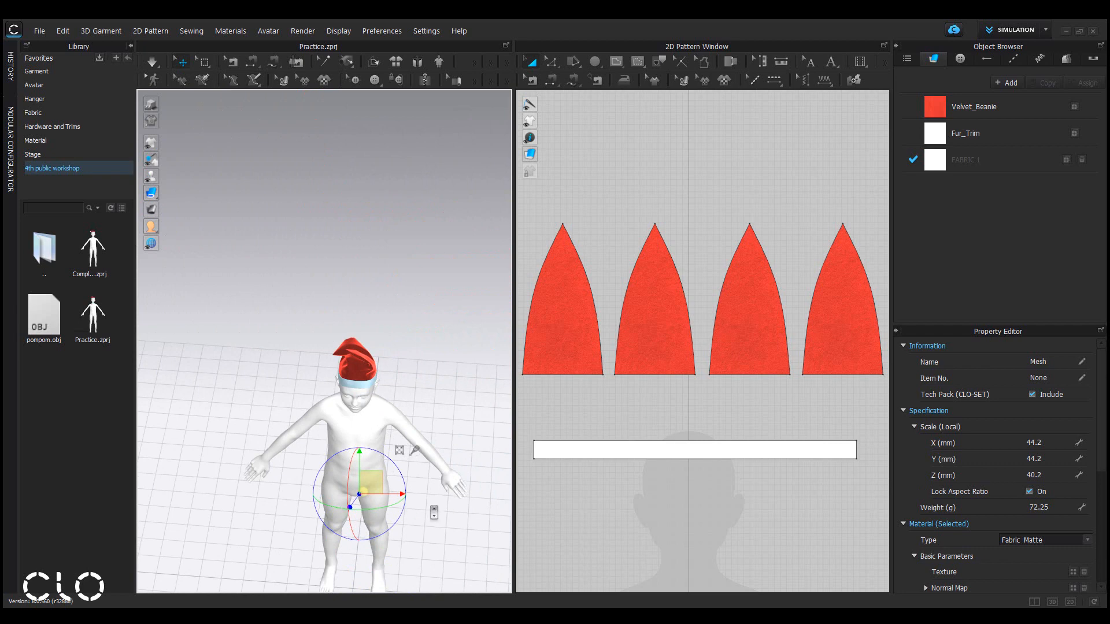
pyautogui.moveTo(434, 513); pyautogui.dragTo(449, 329, button='right')
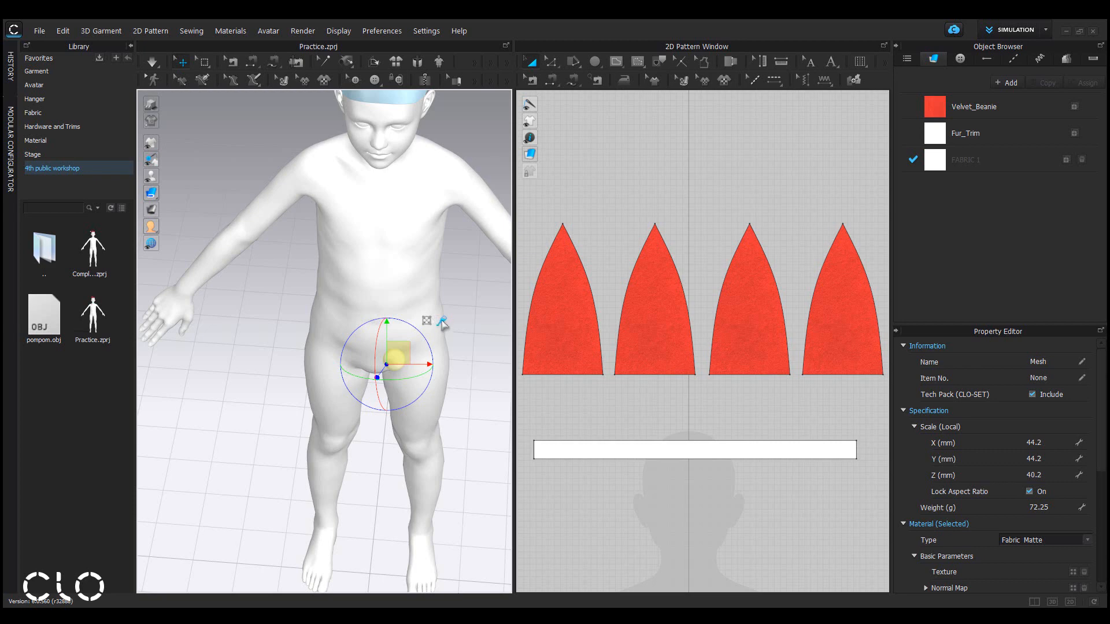
pyautogui.click(442, 328)
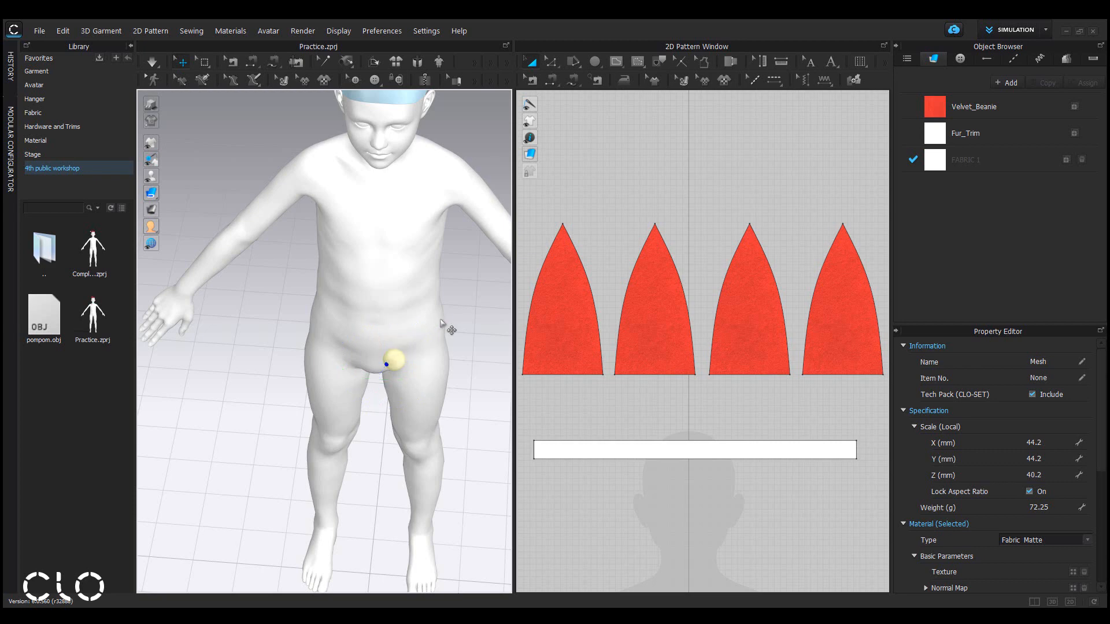
pyautogui.moveTo(379, 193); pyautogui.dragTo(441, 501, button='middle')
pyautogui.scroll(5, 436, 386)
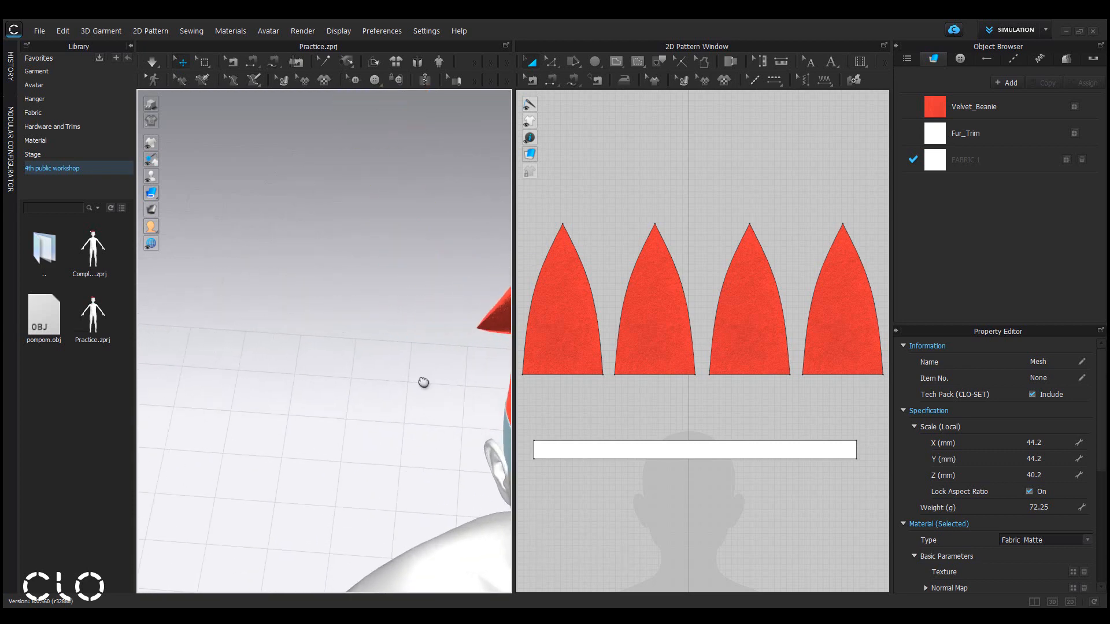
pyautogui.moveTo(424, 384); pyautogui.dragTo(271, 376, button='middle')
pyautogui.scroll(1, 299, 359)
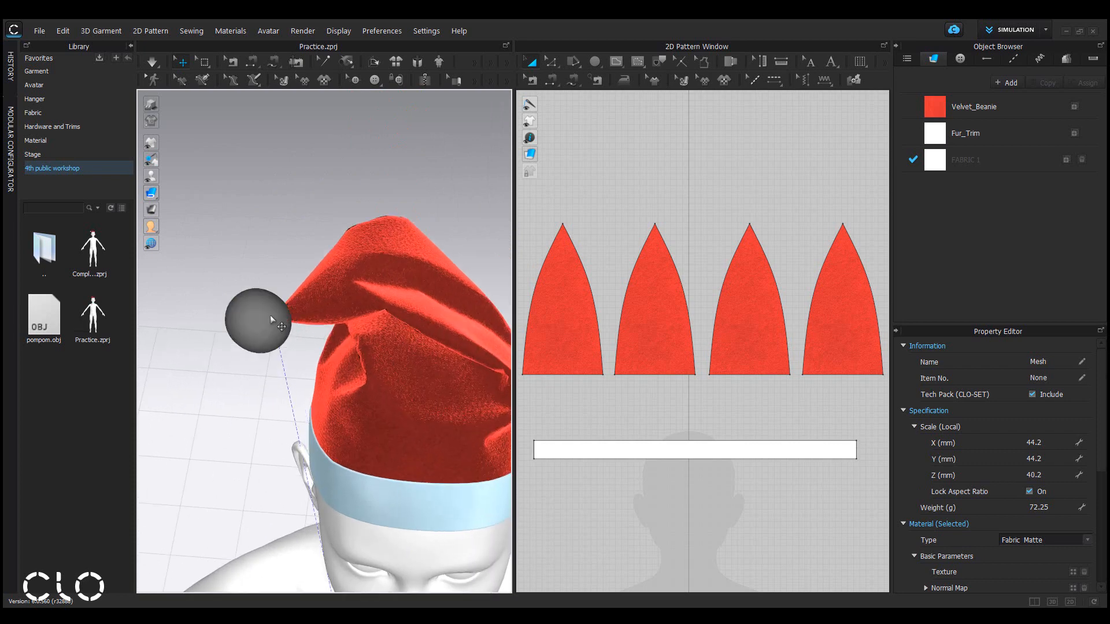
pyautogui.click(269, 314)
pyautogui.moveTo(269, 314); pyautogui.dragTo(473, 285, button='right')
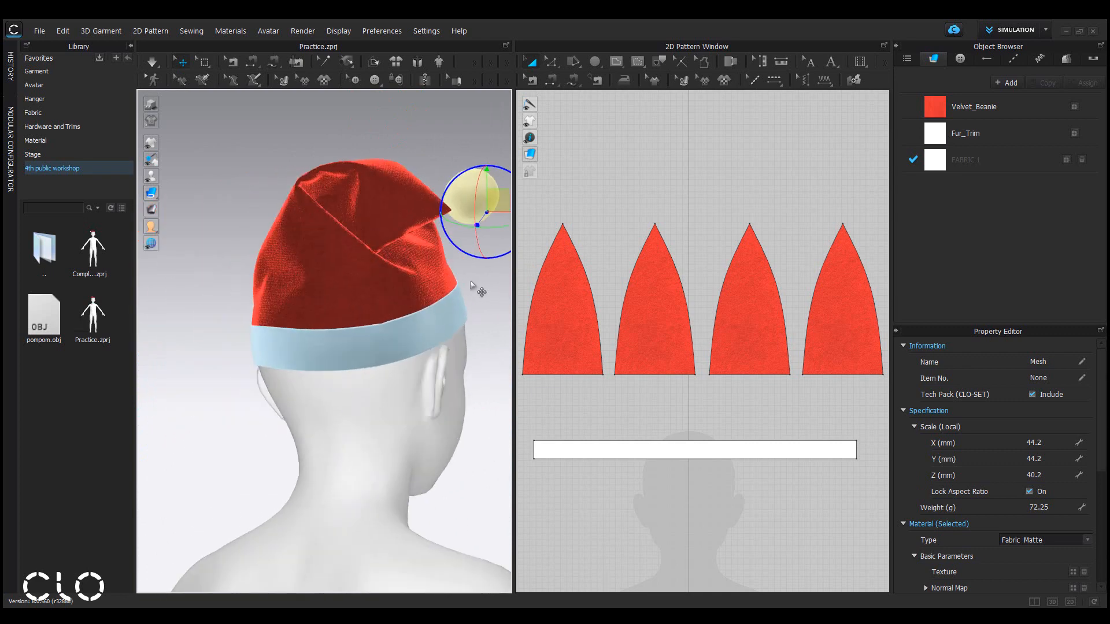
# Fine-tune the pompom's position with the gizmo so it sits against the hat's tip.
pyautogui.scroll(2, 428, 335)
pyautogui.moveTo(422, 342); pyautogui.dragTo(266, 508, button='middle')
pyautogui.scroll(1, 399, 388)
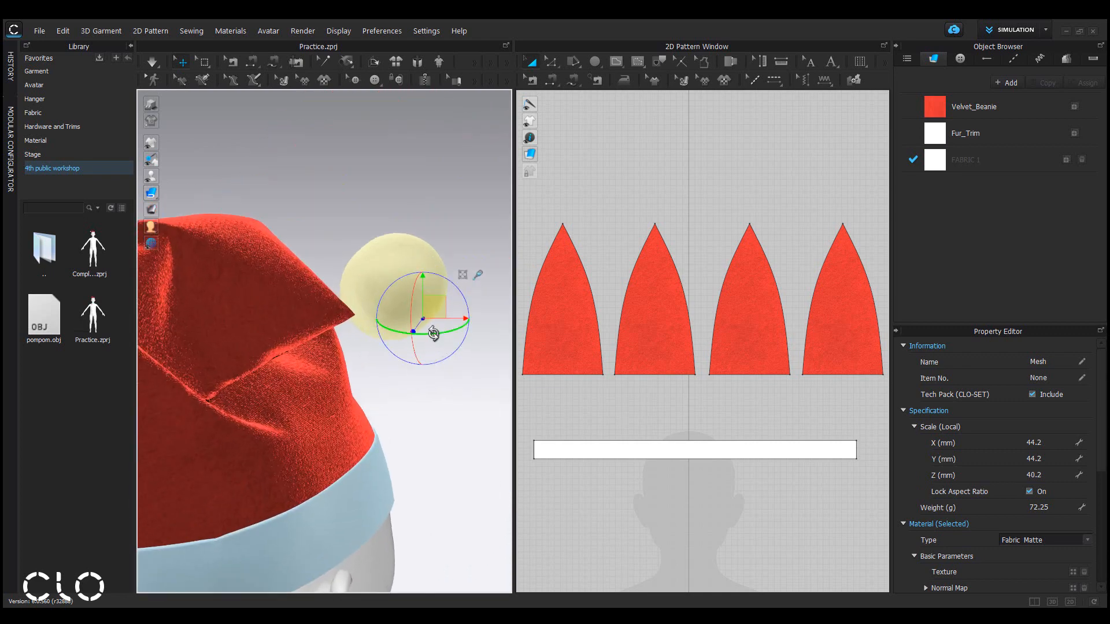
pyautogui.moveTo(433, 334); pyautogui.dragTo(407, 334)
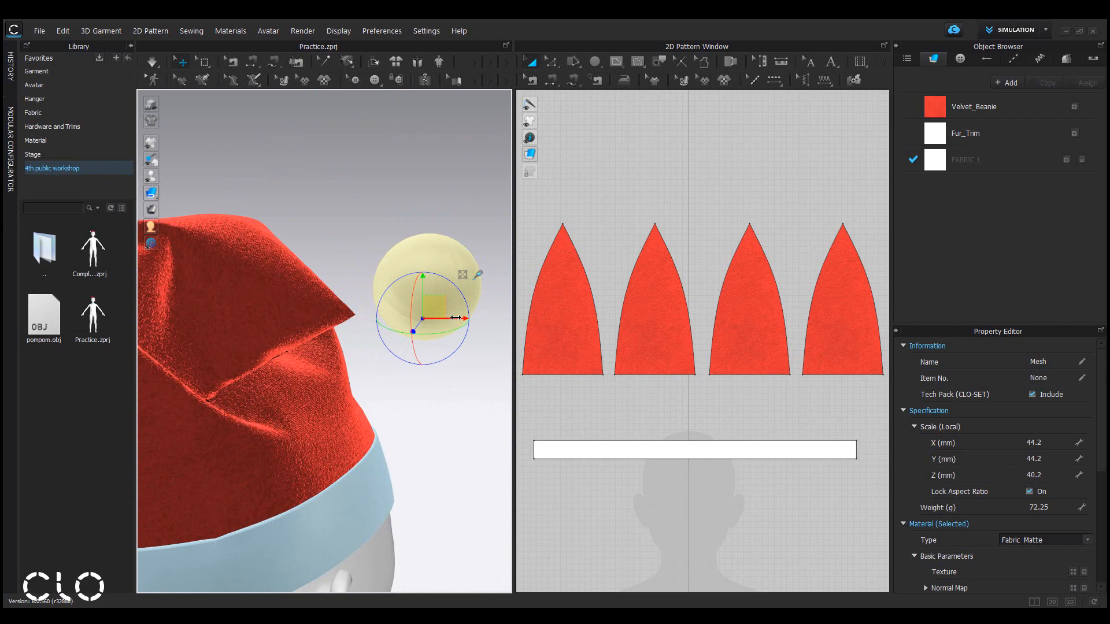
pyautogui.moveTo(456, 318); pyautogui.dragTo(364, 325)
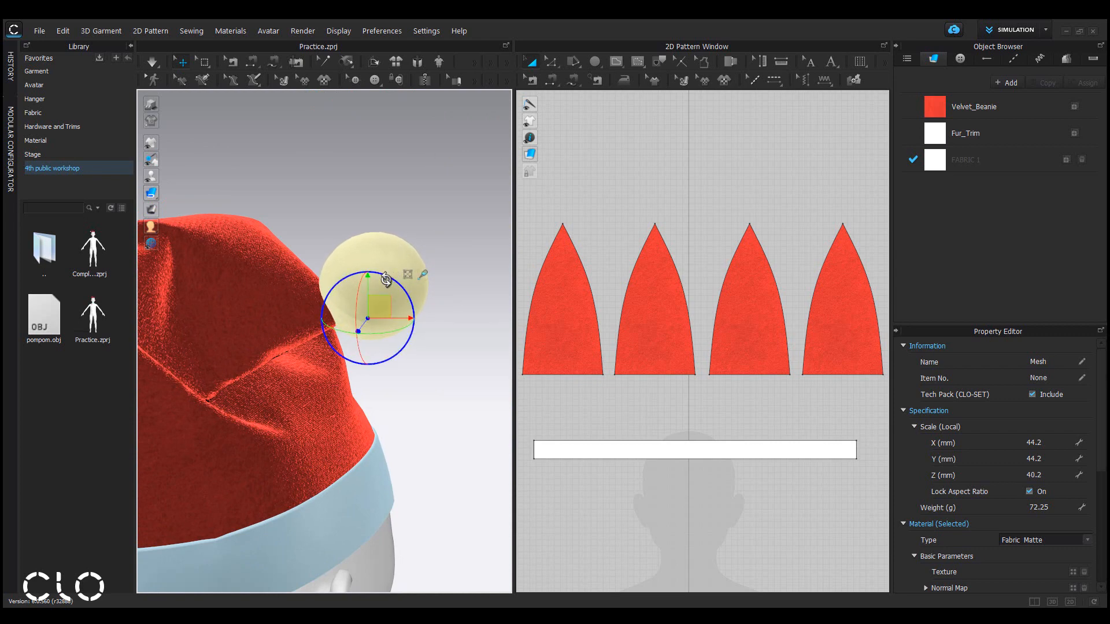
pyautogui.moveTo(388, 279); pyautogui.dragTo(362, 307)
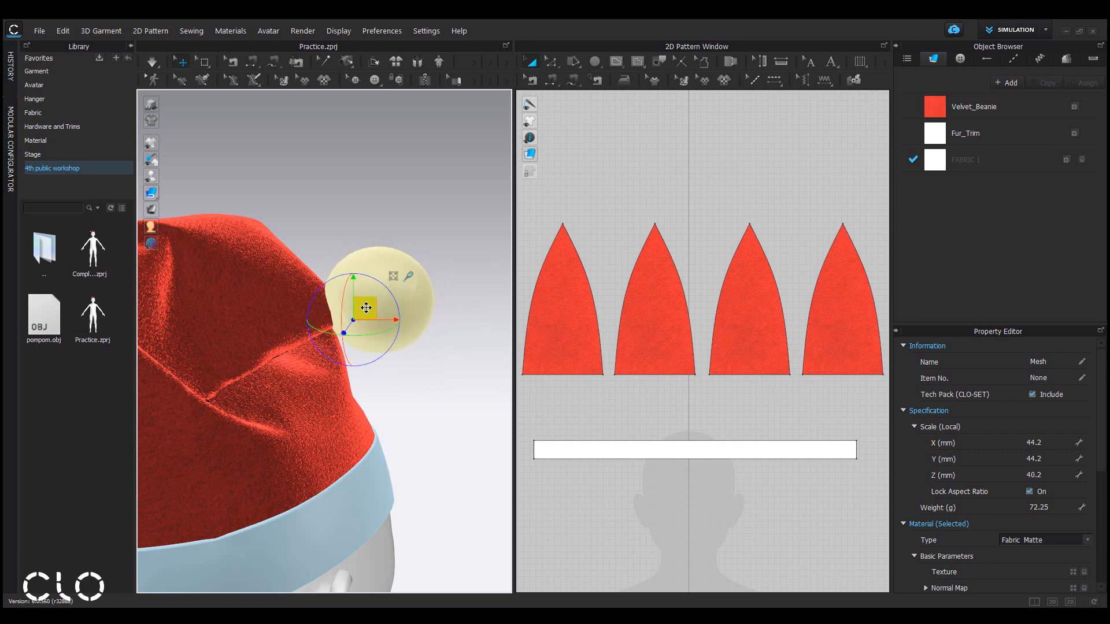
pyautogui.moveTo(364, 308); pyautogui.dragTo(205, 306, button='right')
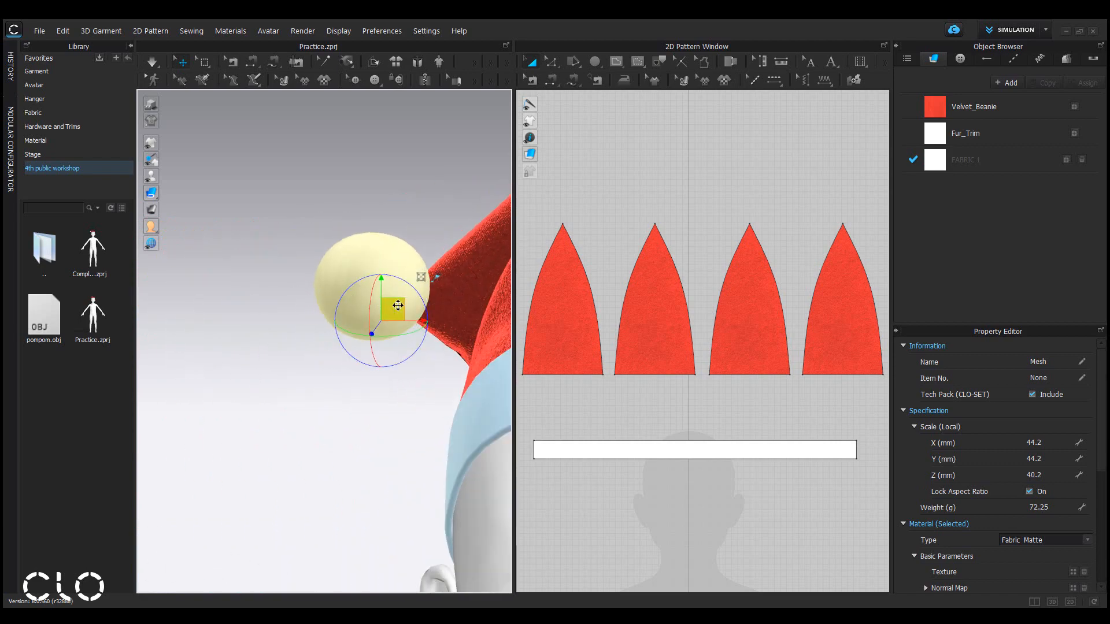
pyautogui.scroll(-4, 378, 340)
pyautogui.click(360, 410)
pyautogui.moveTo(363, 414); pyautogui.dragTo(407, 432, button='right')
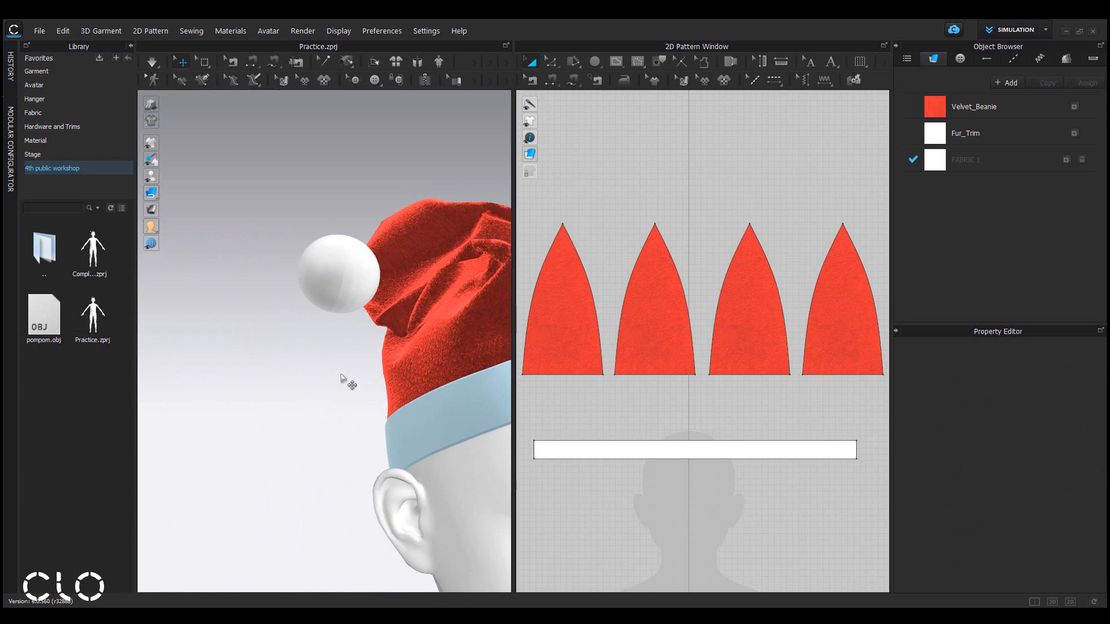
# Set the pompom trim's weight to 2 g.
pyautogui.click(354, 269)
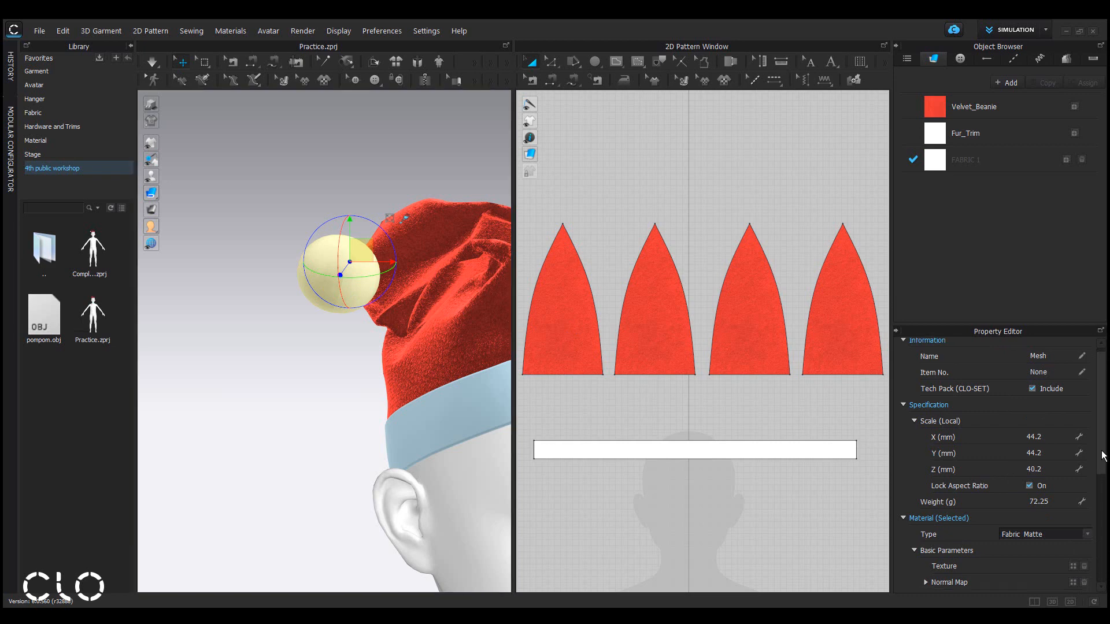
pyautogui.scroll(-1, 1040, 532)
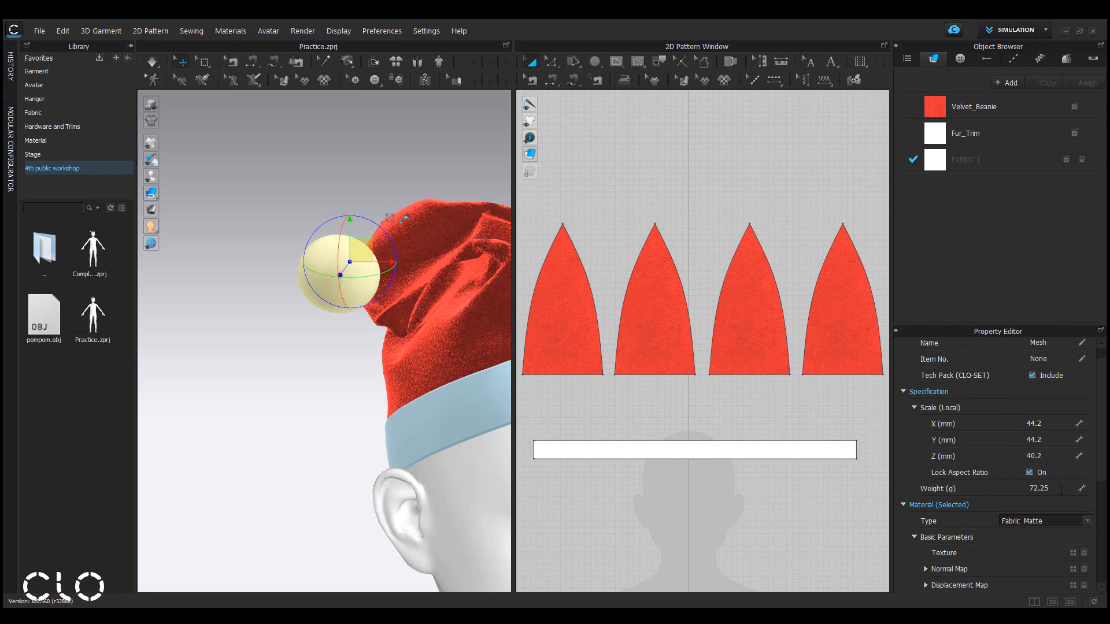
pyautogui.click(1060, 490)
pyautogui.press('Return')
pyautogui.click(355, 353)
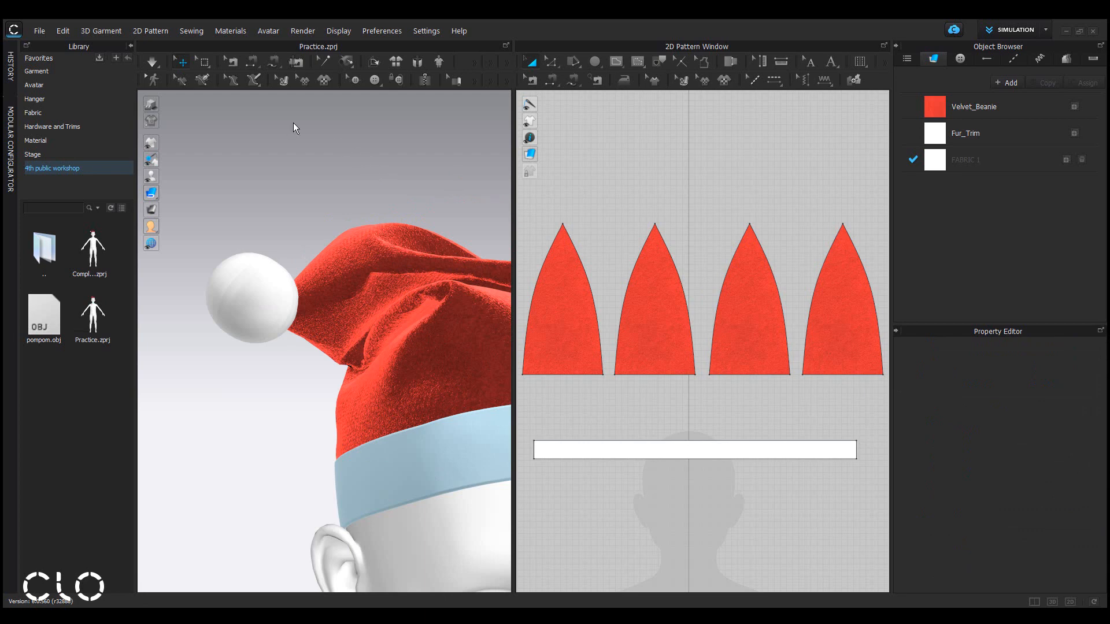
# Simulate the garment and pull the hat's tip fabric so it drapes around the pompom.
pyautogui.press('space')
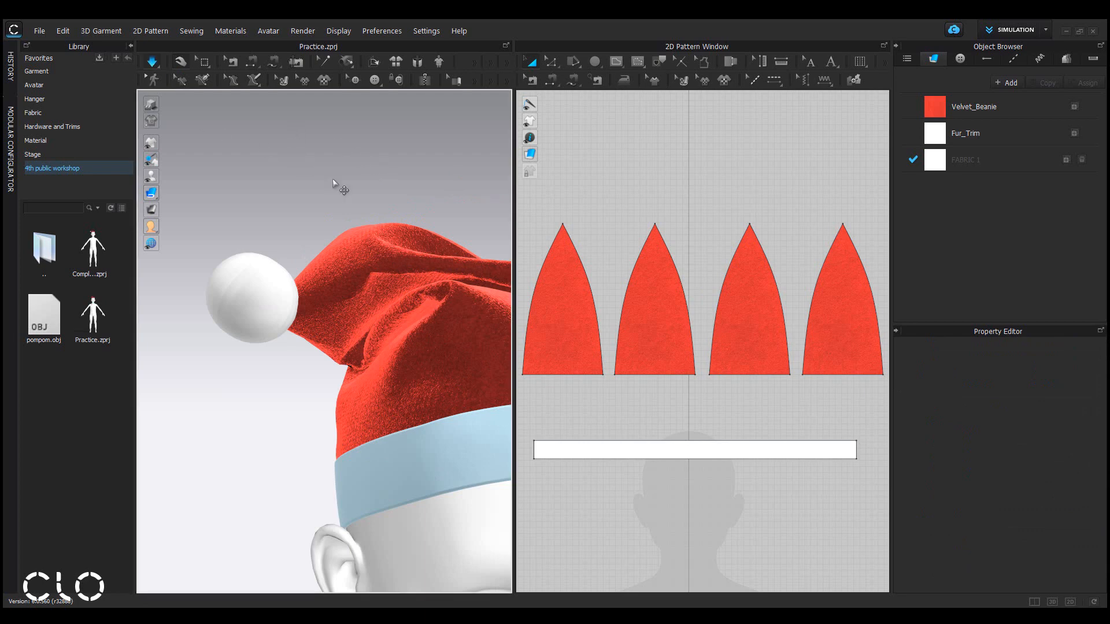
pyautogui.click(378, 288)
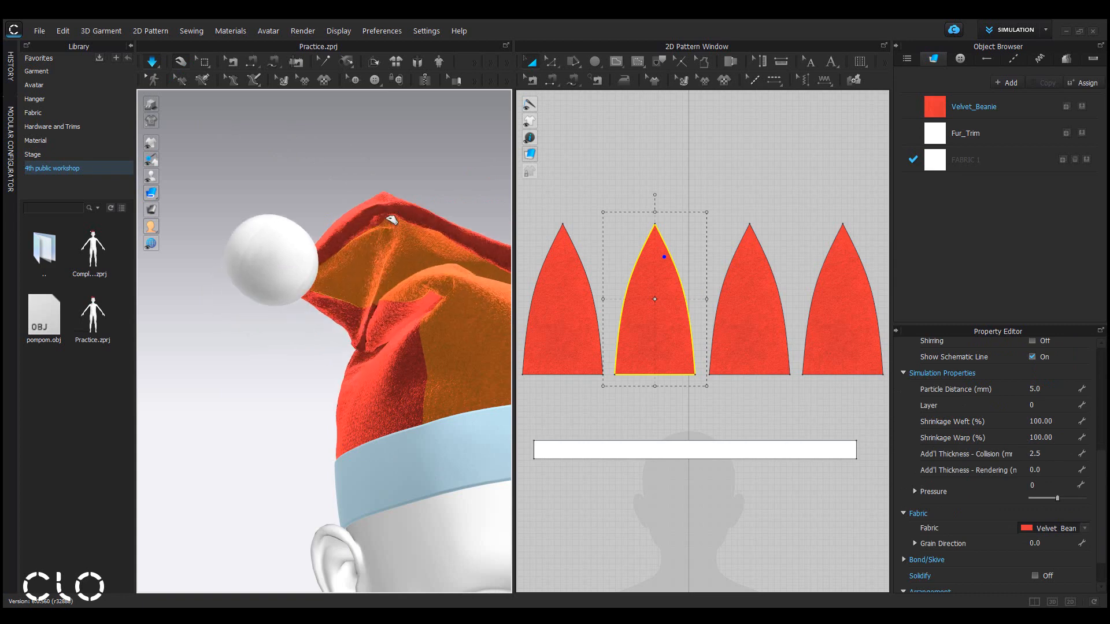
pyautogui.moveTo(328, 249); pyautogui.dragTo(332, 318)
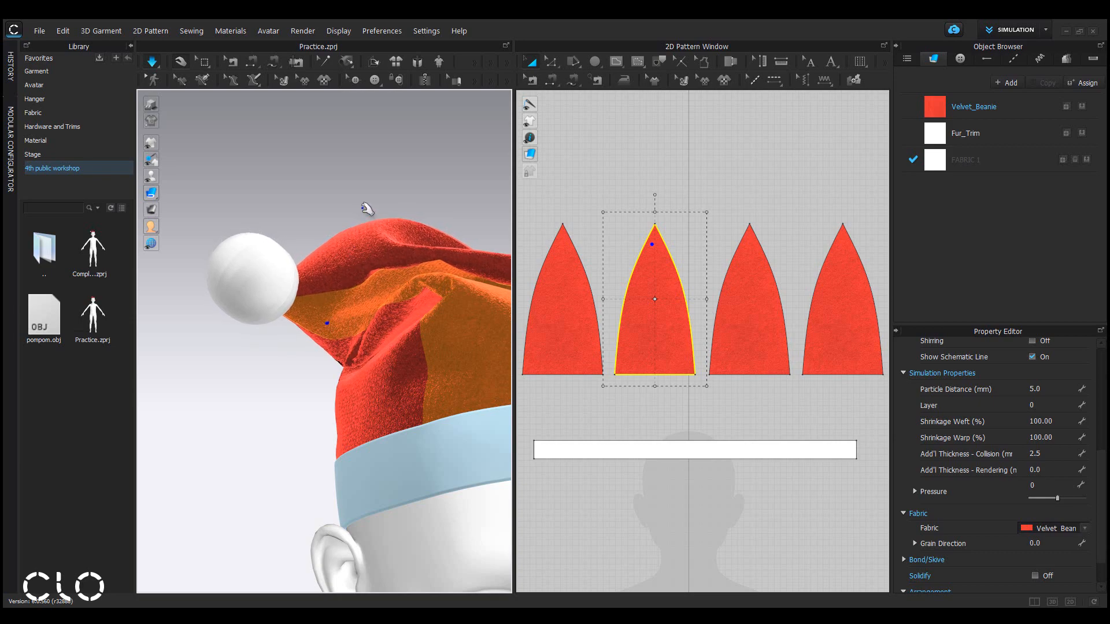
pyautogui.moveTo(346, 284); pyautogui.dragTo(554, 293, button='right')
pyautogui.moveTo(322, 293)
pyautogui.mouseDown(button='right')
pyautogui.moveTo(119, 292)
pyautogui.moveTo(307, 287)
pyautogui.mouseUp(button='right')
pyautogui.moveTo(337, 327)
pyautogui.mouseDown(button='right')
pyautogui.moveTo(354, 386)
pyautogui.moveTo(362, 335)
pyautogui.moveTo(347, 328)
pyautogui.mouseUp(button='right')
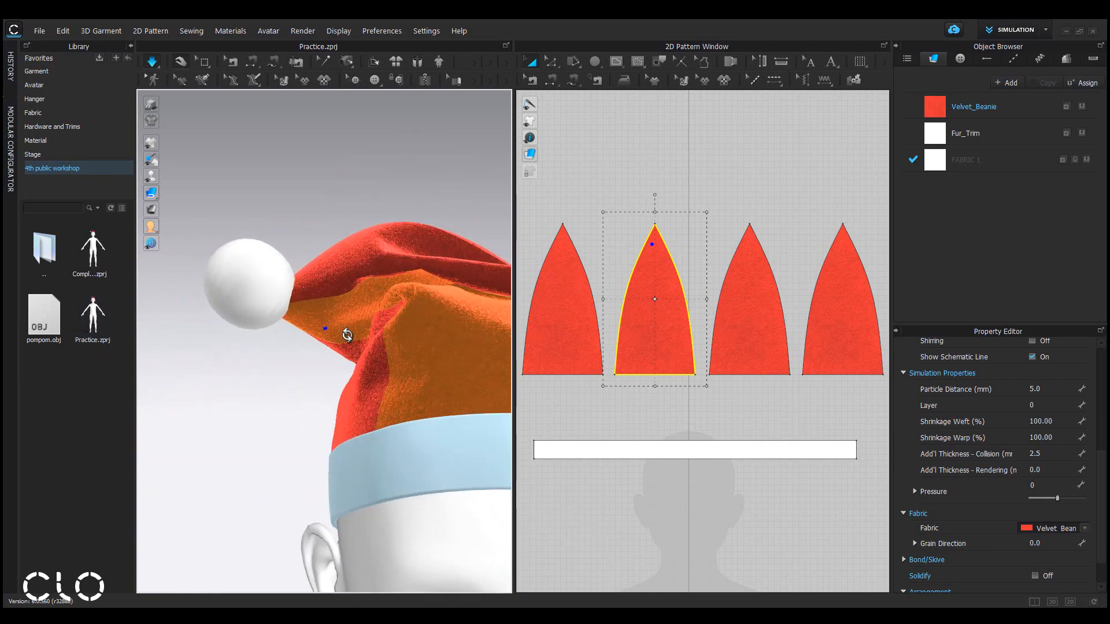
pyautogui.click(447, 187)
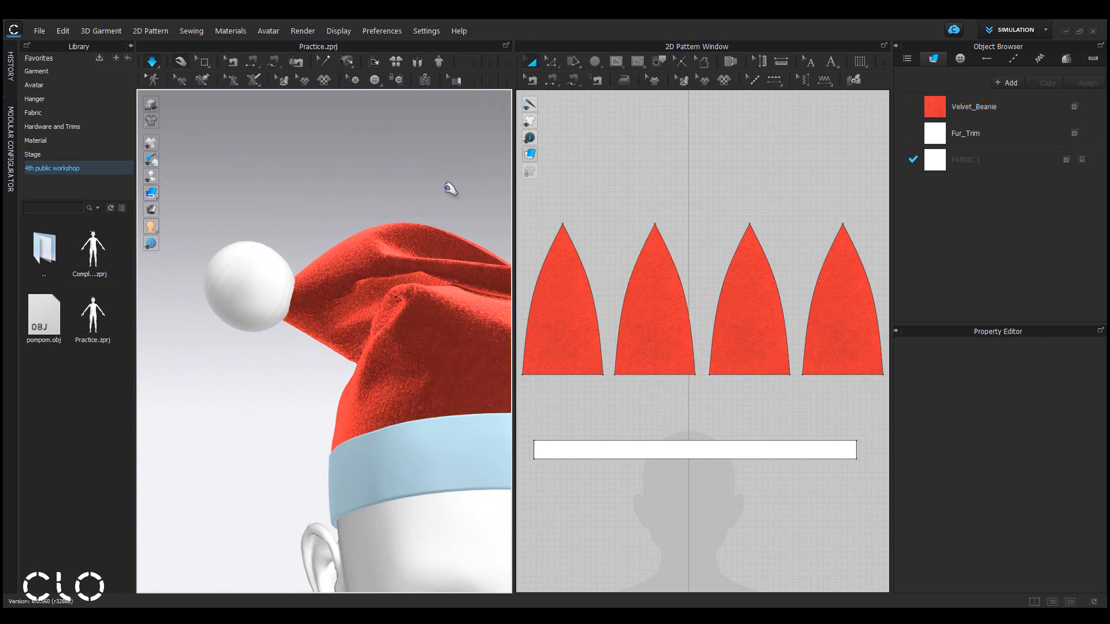
pyautogui.press('space')
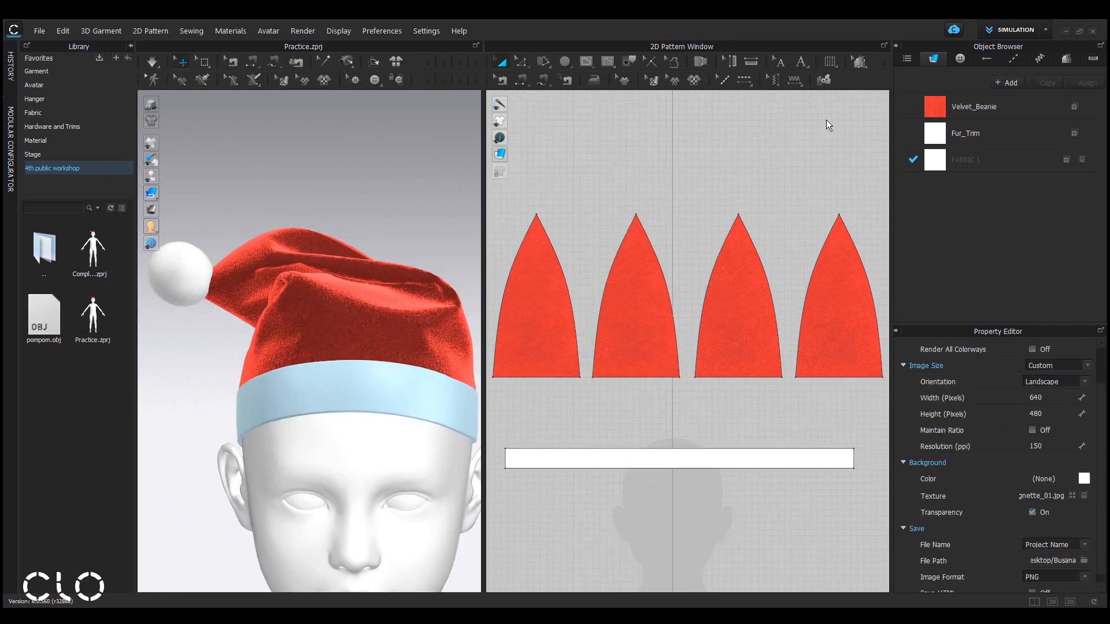
# Open the Render window and start the interactive render.
pyautogui.click(831, 123)
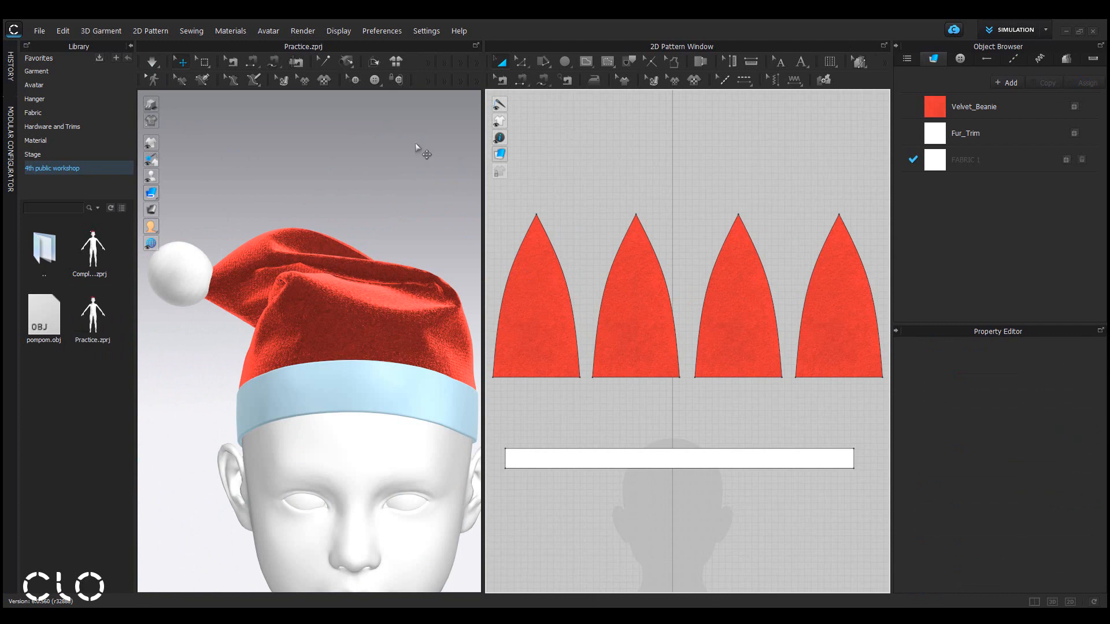
pyautogui.click(310, 34)
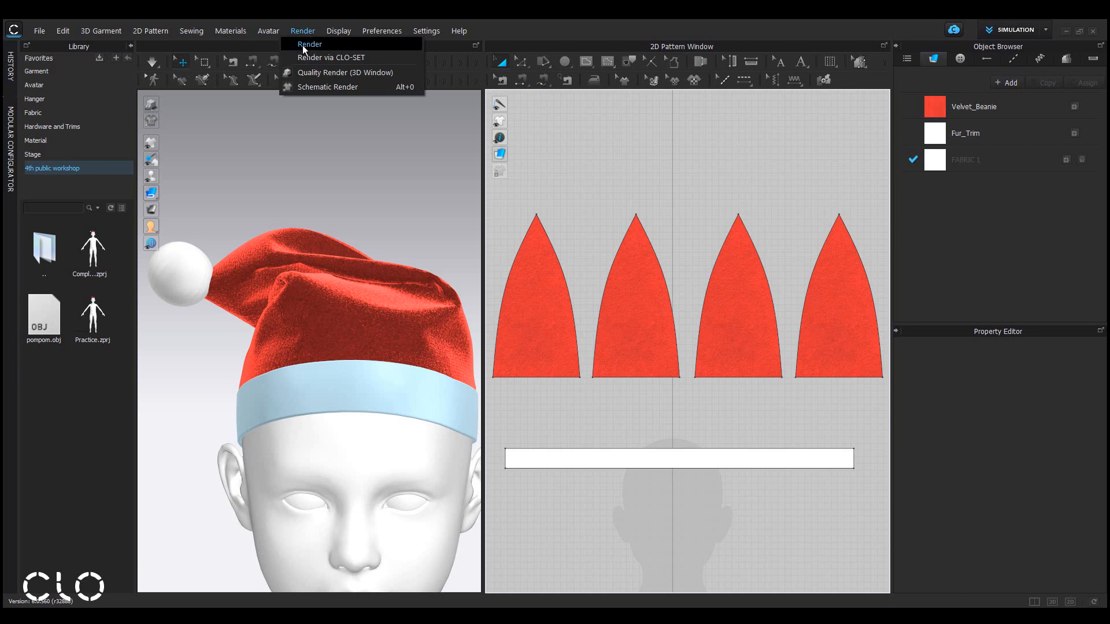
pyautogui.click(317, 46)
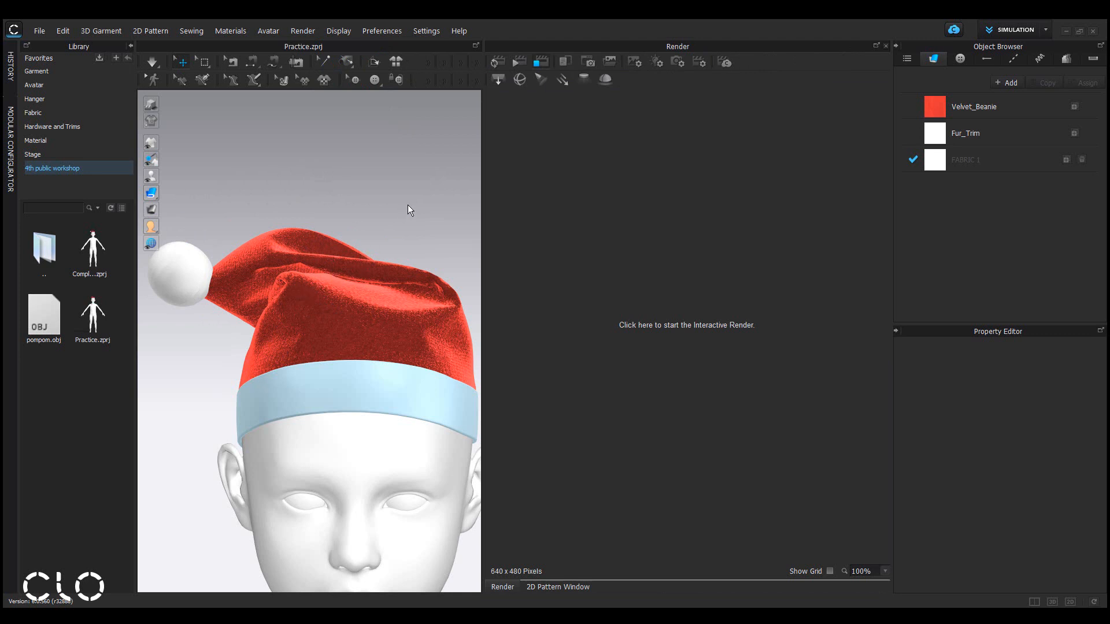
pyautogui.click(635, 62)
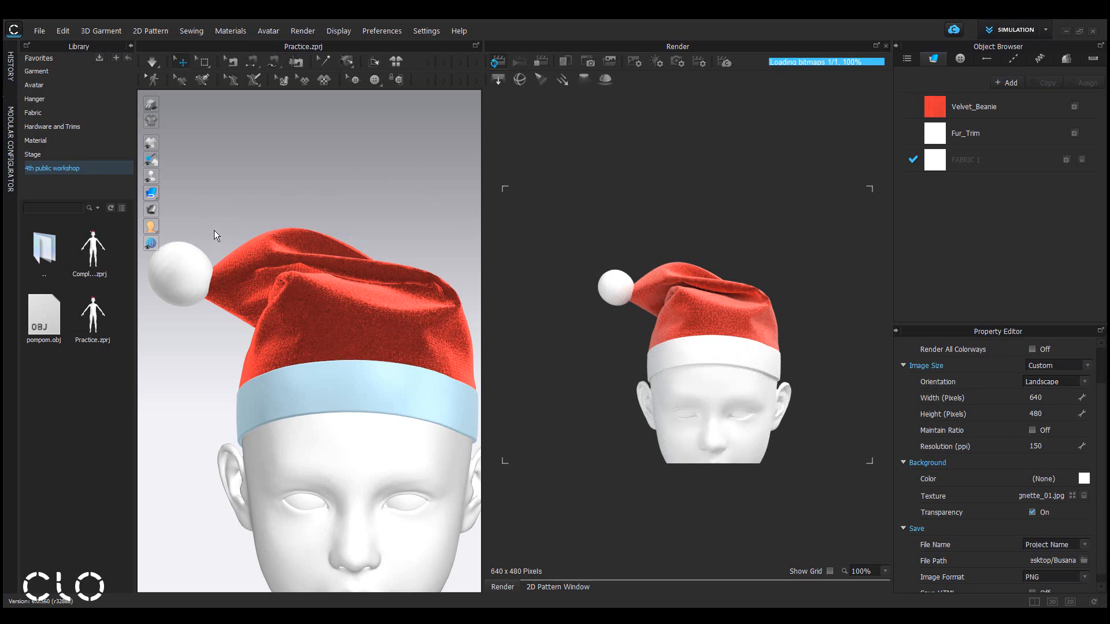
# Change the pompom's material type to Fur (Render Only).
pyautogui.scroll(10, 278, 247)
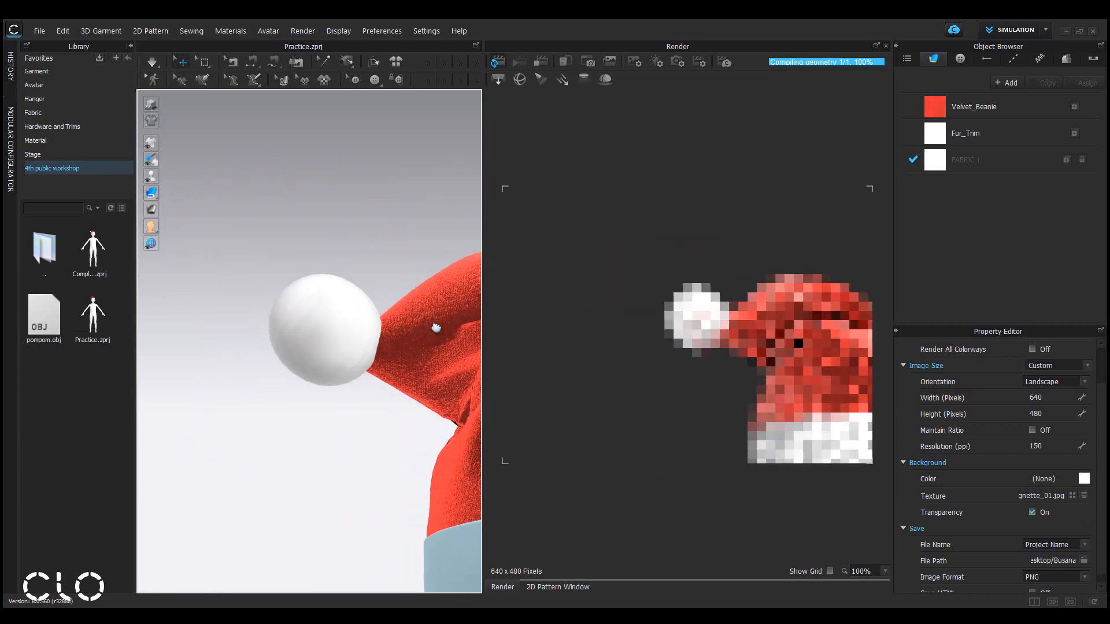
pyautogui.scroll(6, 428, 346)
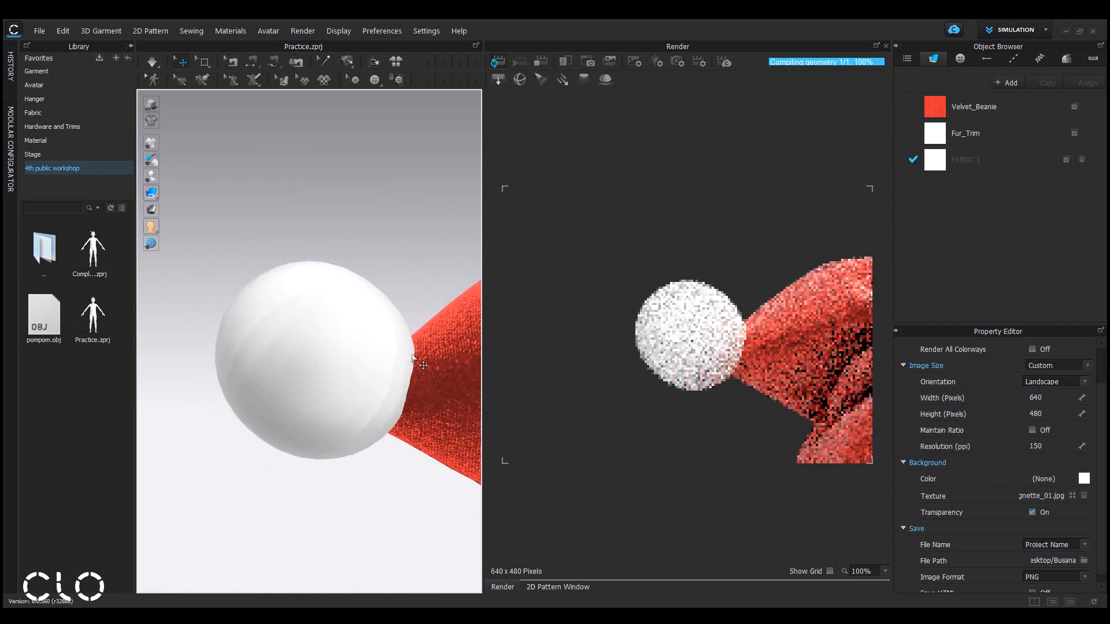
pyautogui.scroll(1, 417, 362)
pyautogui.moveTo(416, 361); pyautogui.dragTo(415, 332, button='middle')
pyautogui.scroll(1, 414, 332)
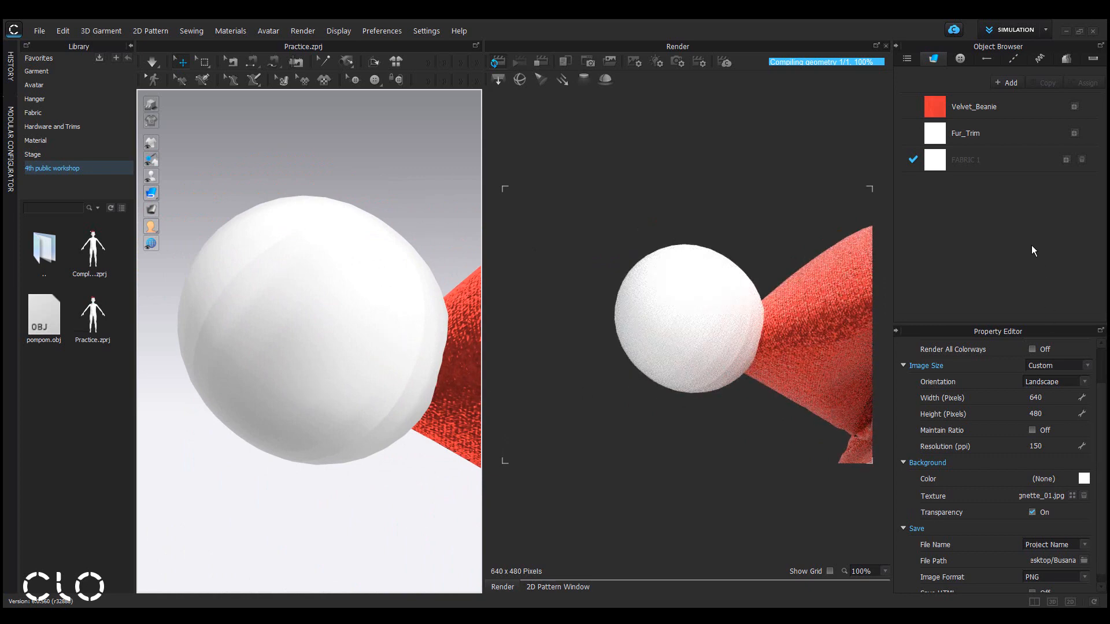
pyautogui.click(373, 296)
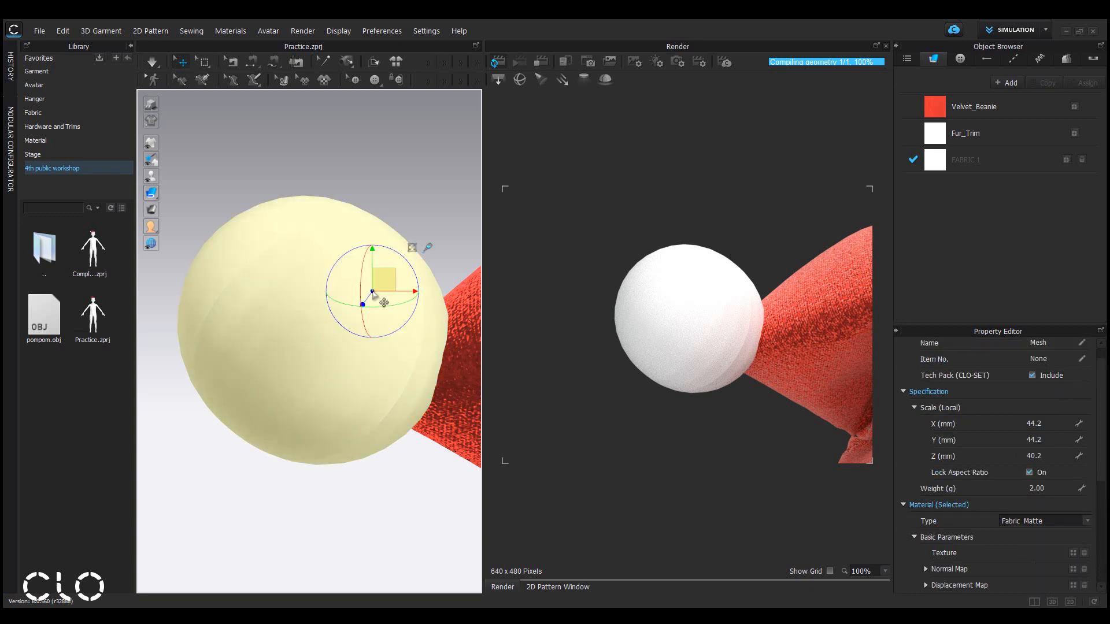
pyautogui.scroll(-2, 1107, 440)
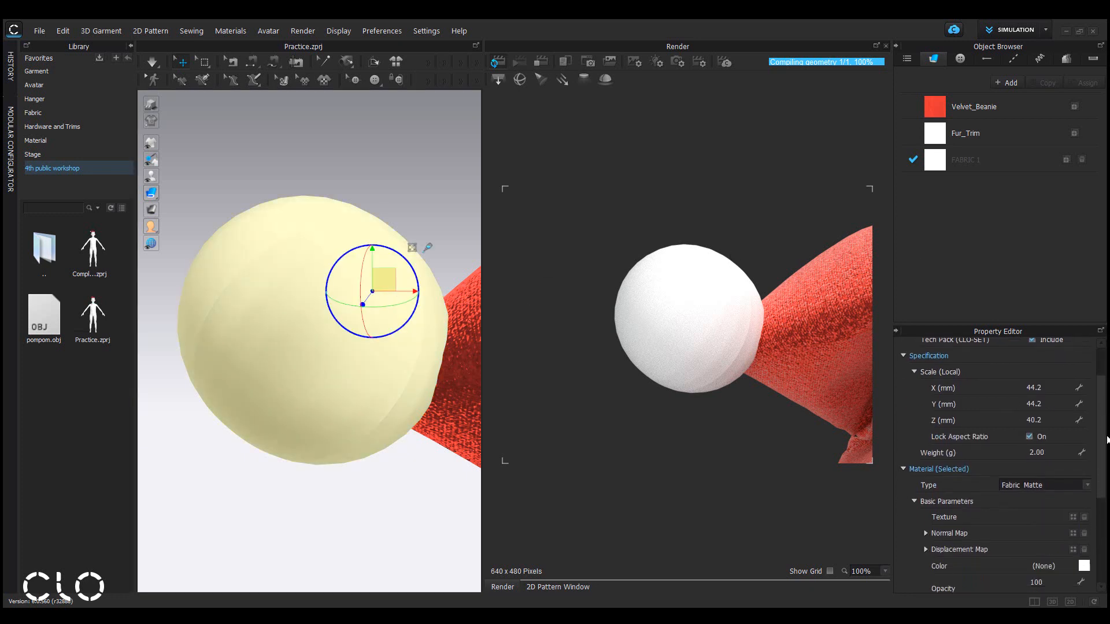
pyautogui.scroll(-5, 1087, 405)
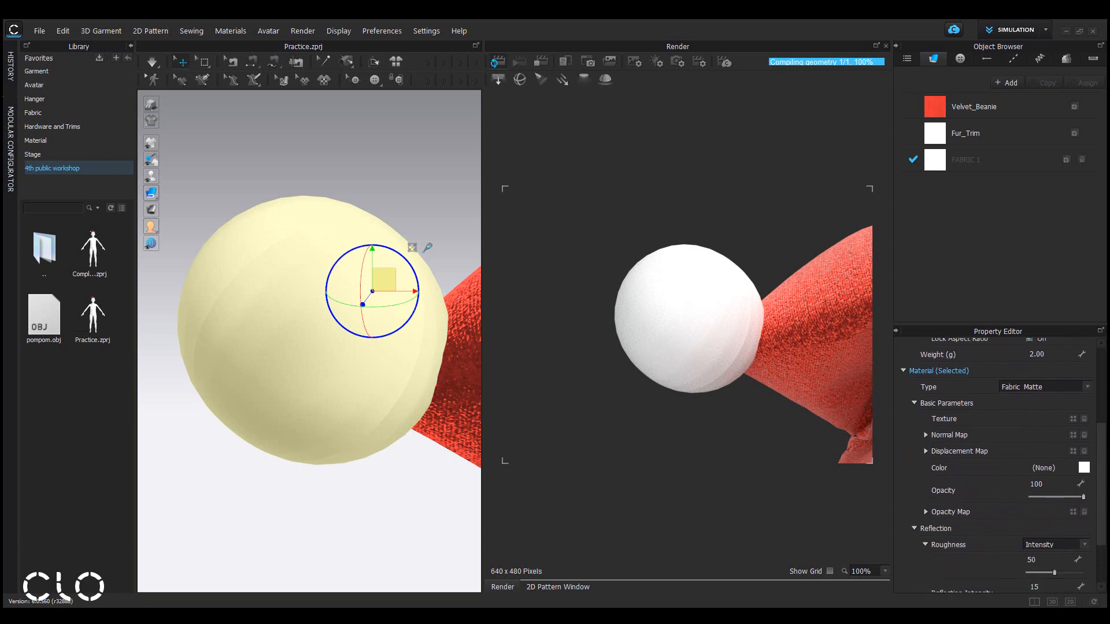
pyautogui.click(1076, 384)
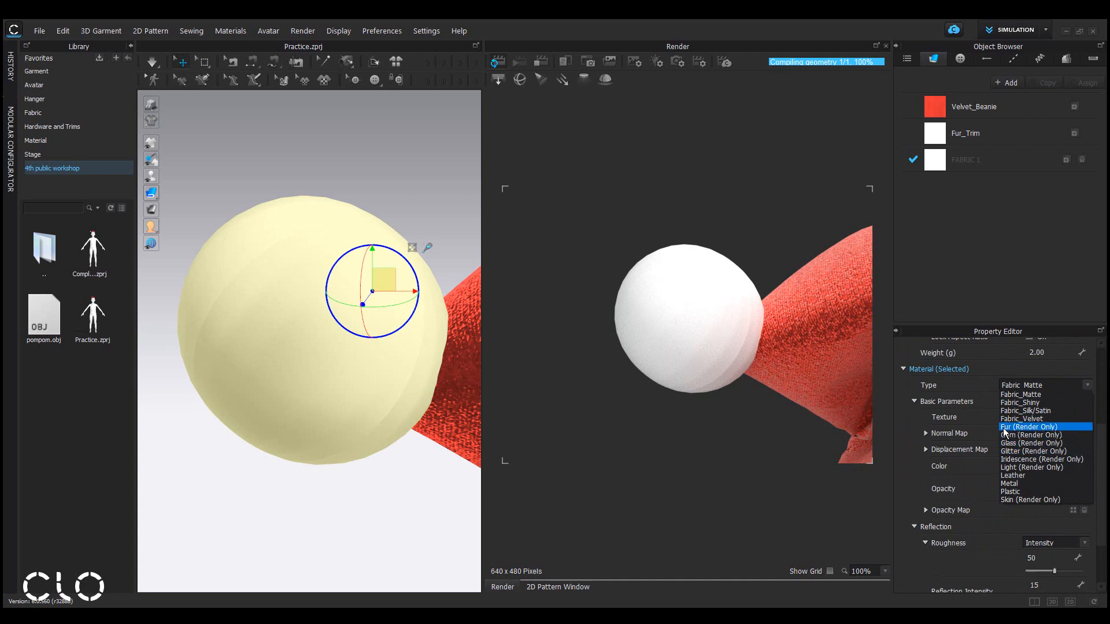
pyautogui.click(1051, 428)
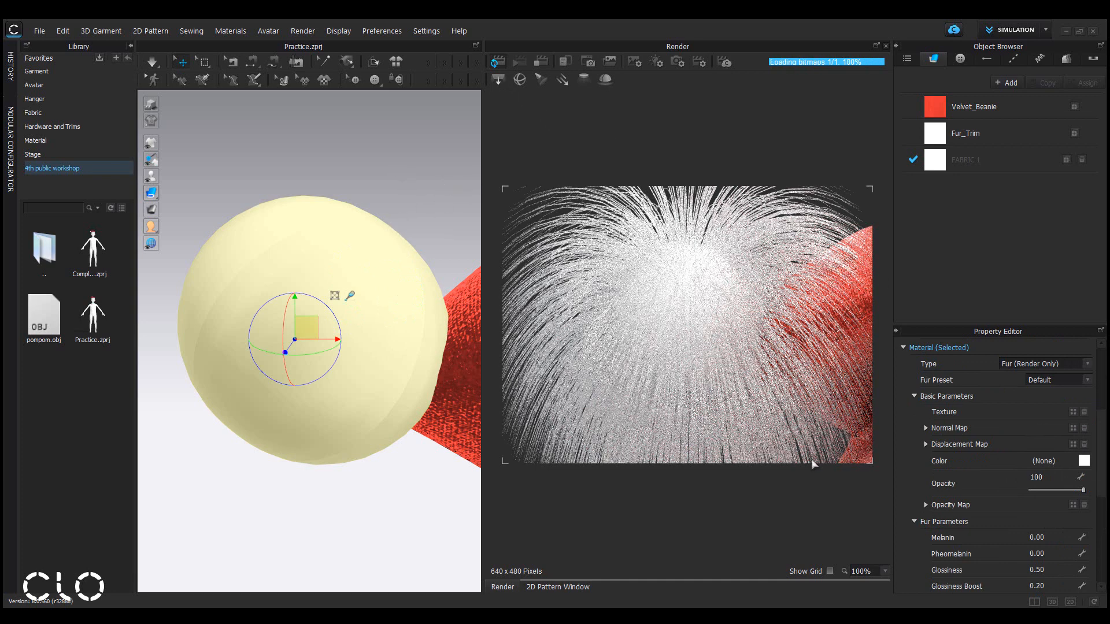
# Set the pompom fur's base length to 10 mm.
pyautogui.moveTo(1104, 464); pyautogui.dragTo(1105, 543)
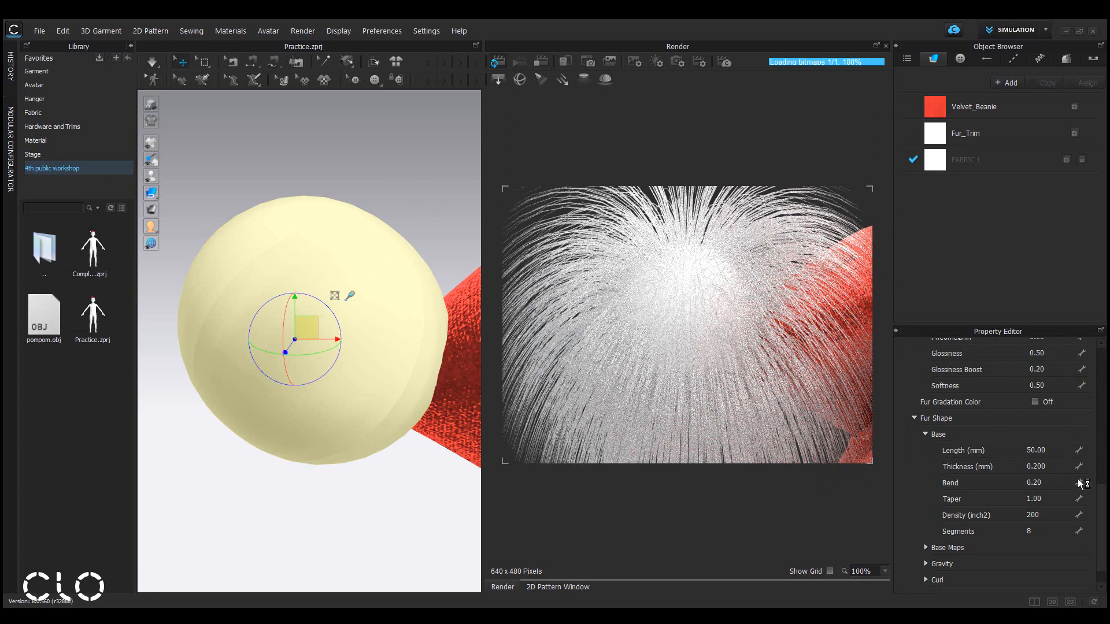
pyautogui.click(1055, 452)
pyautogui.write('10')
pyautogui.press('Return')
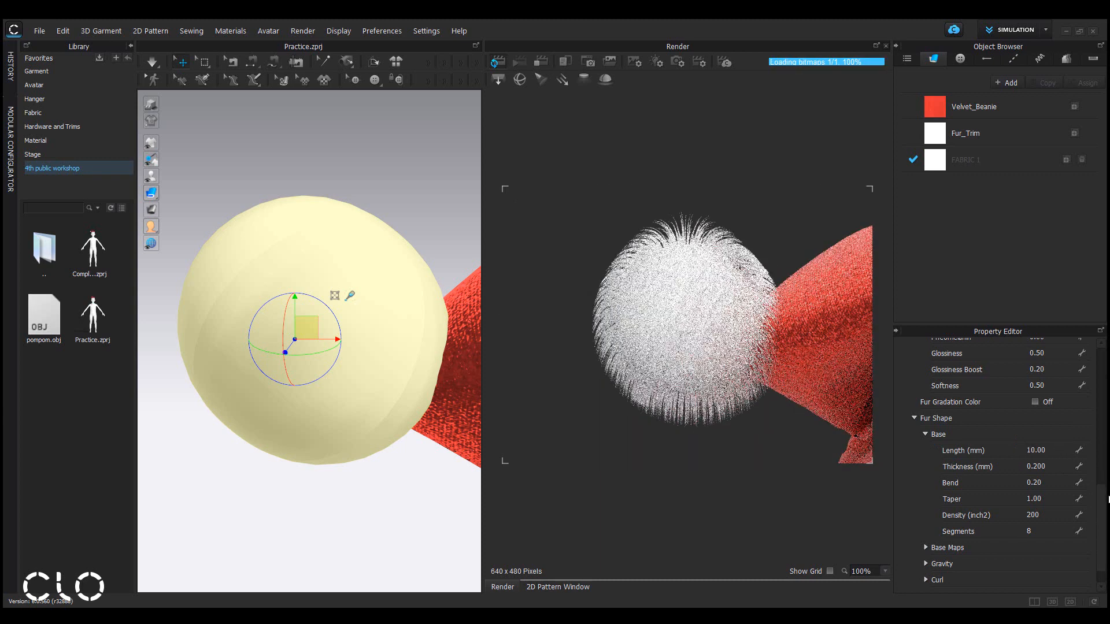
# Set the pompom fur's glossiness and softness to 0.
pyautogui.scroll(2, 1101, 503)
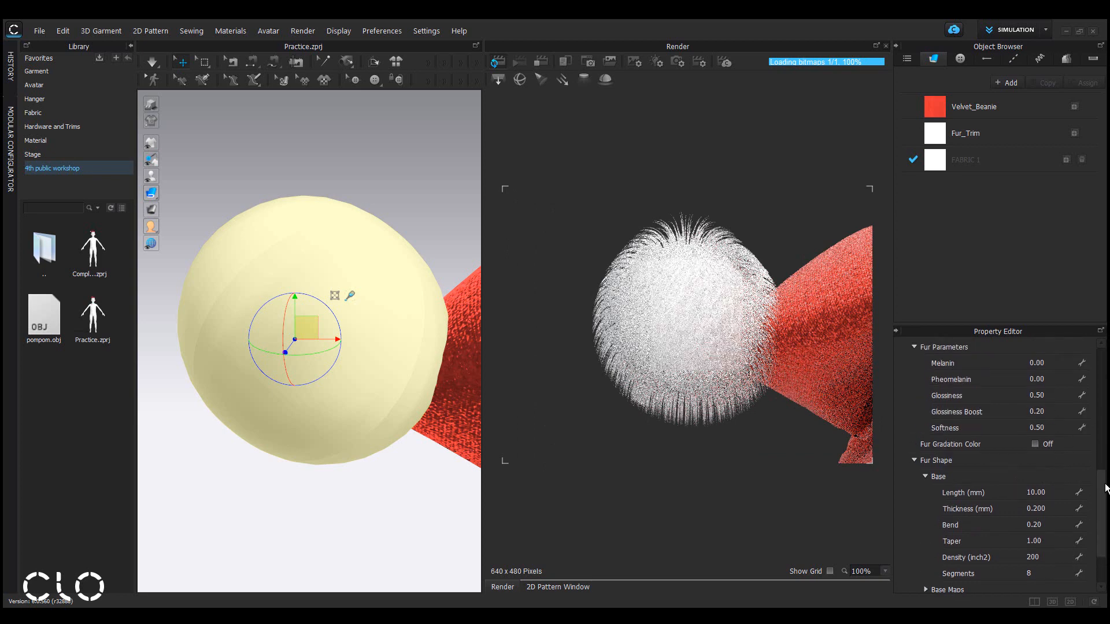
pyautogui.click(1055, 397)
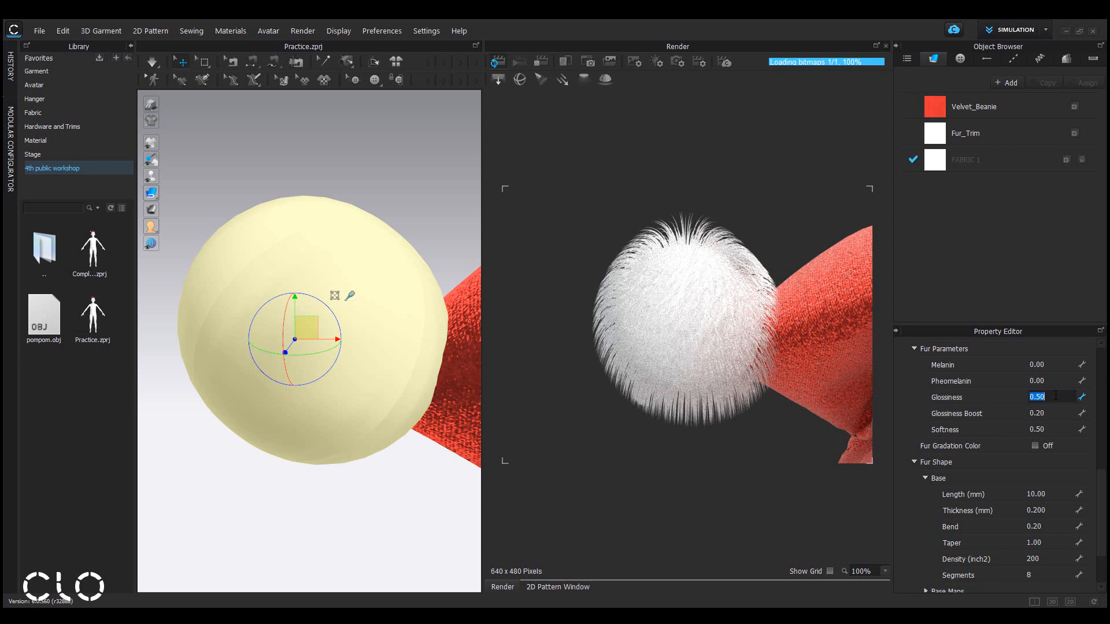
pyautogui.write('0')
pyautogui.press('Return')
pyautogui.click(1064, 432)
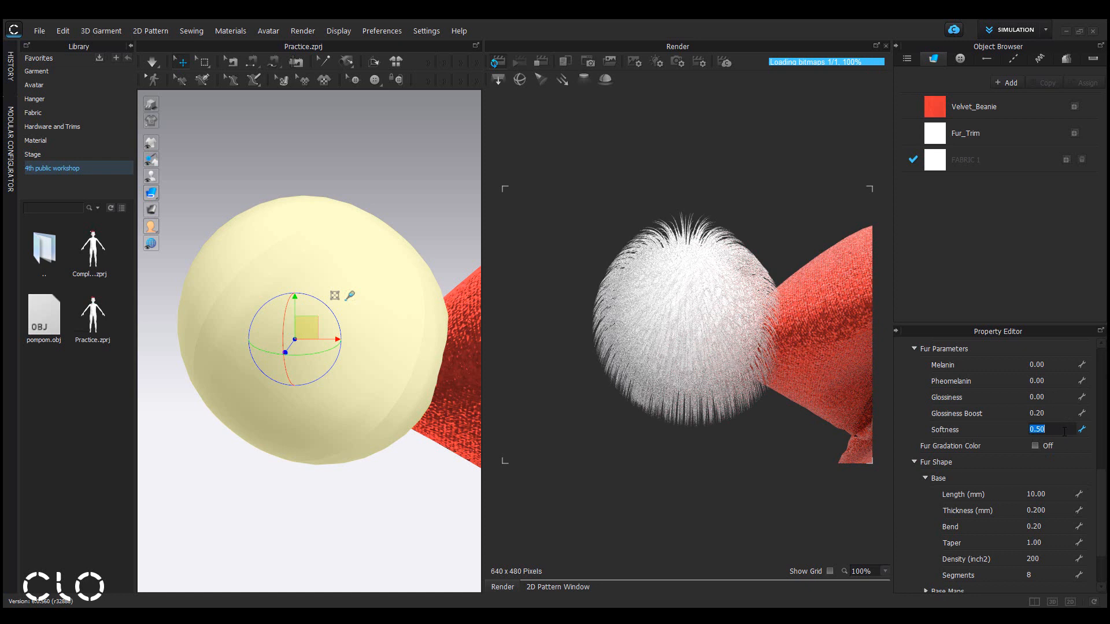
pyautogui.write('0')
pyautogui.press('Return')
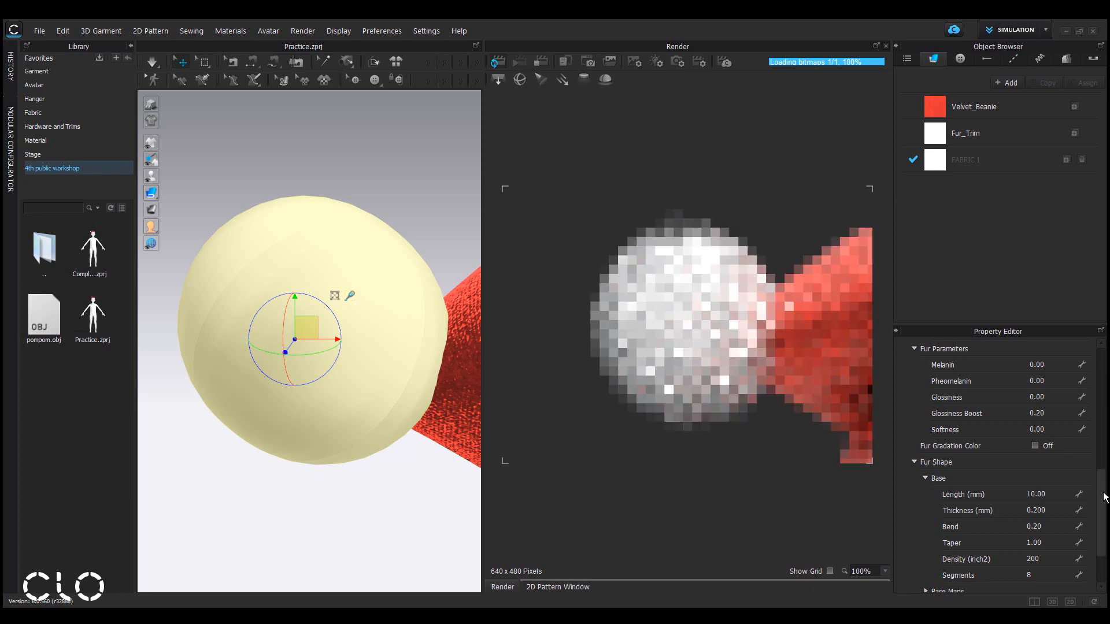
# Set the pompom fur's base thickness to 0.8 mm and bend to 0.15.
pyautogui.scroll(-2, 1099, 508)
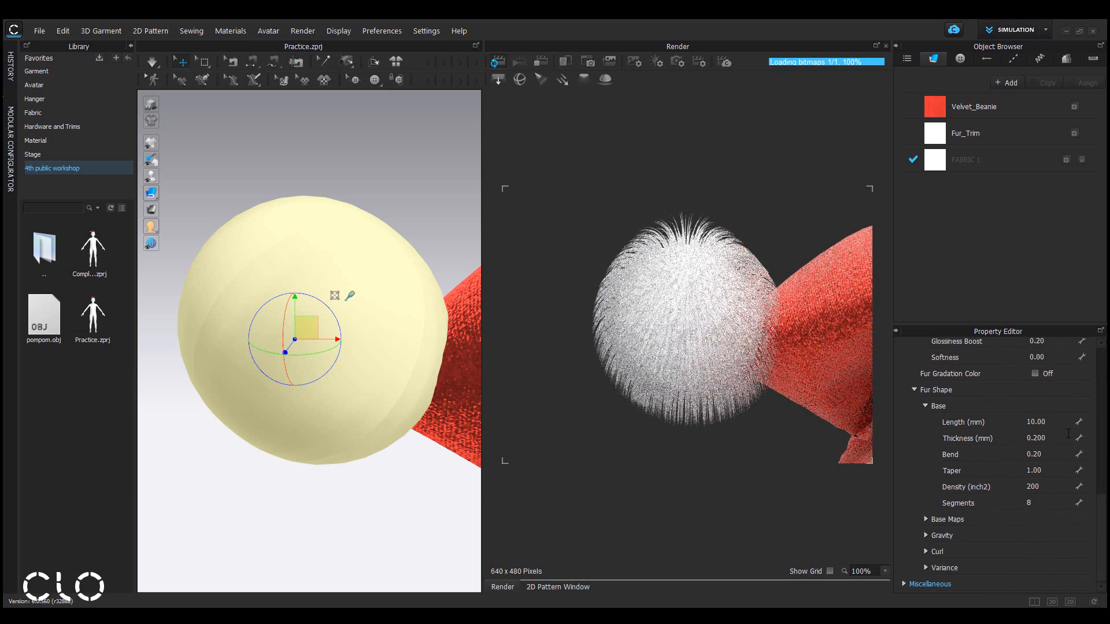
pyautogui.click(1069, 437)
pyautogui.write('0.8')
pyautogui.press('Return')
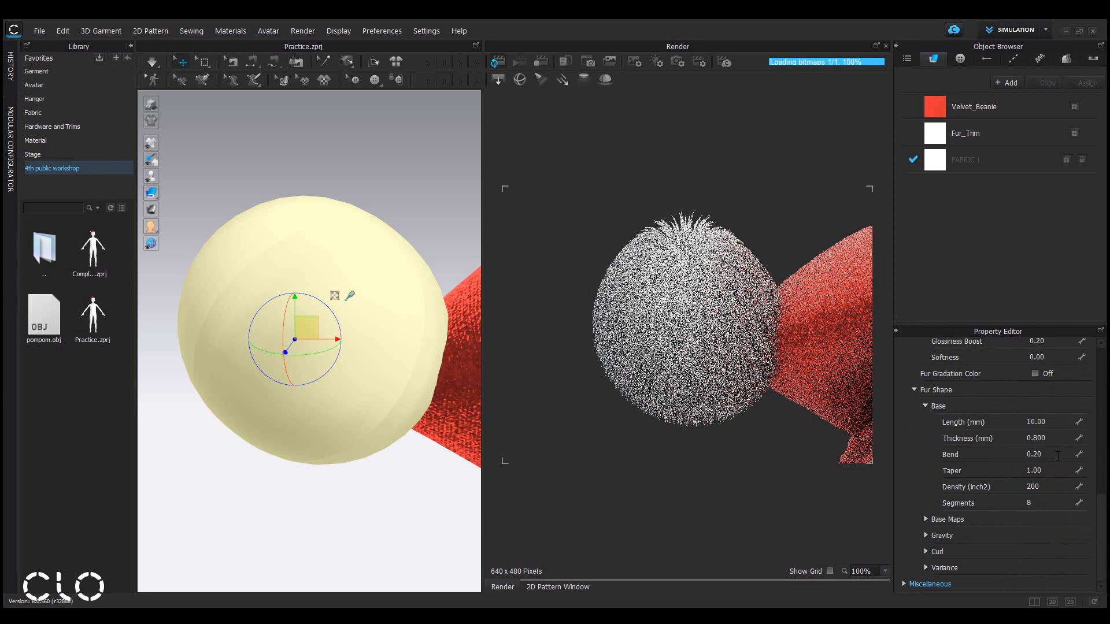
pyautogui.click(1058, 455)
pyautogui.write('0.')
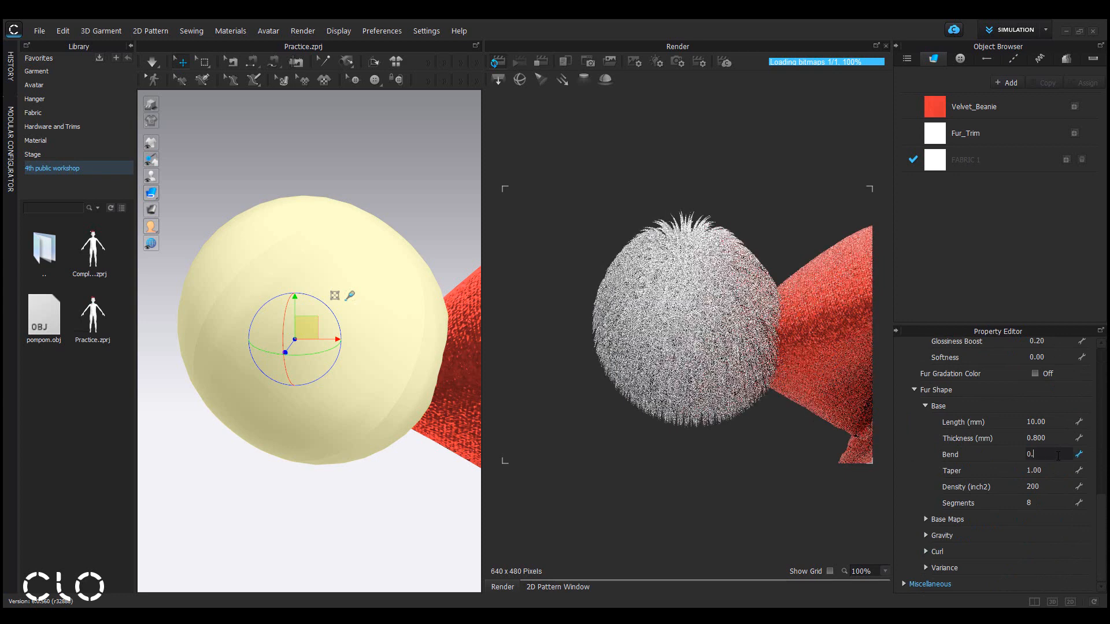
pyautogui.write('15')
pyautogui.press('Return')
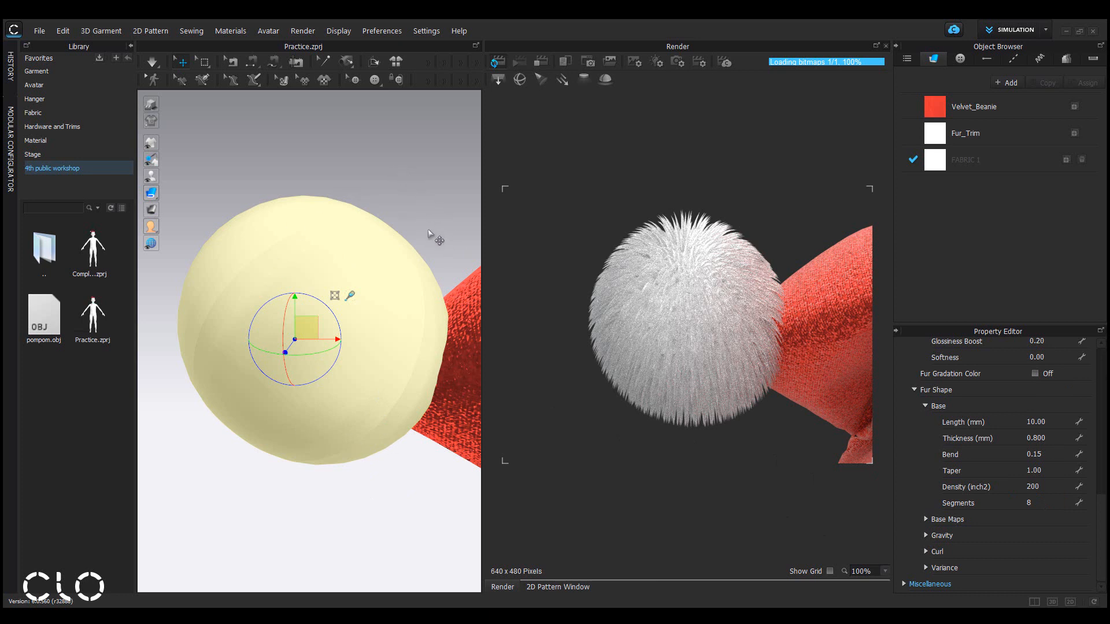
# Stop the interactive render.
pyautogui.click(538, 64)
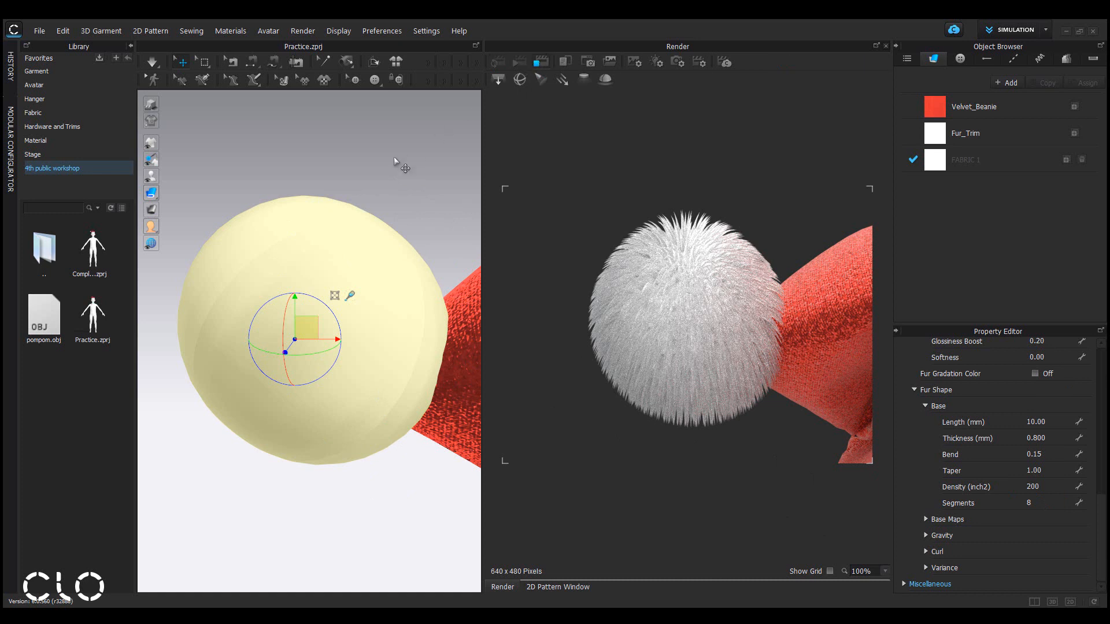
pyautogui.scroll(-6, 371, 190)
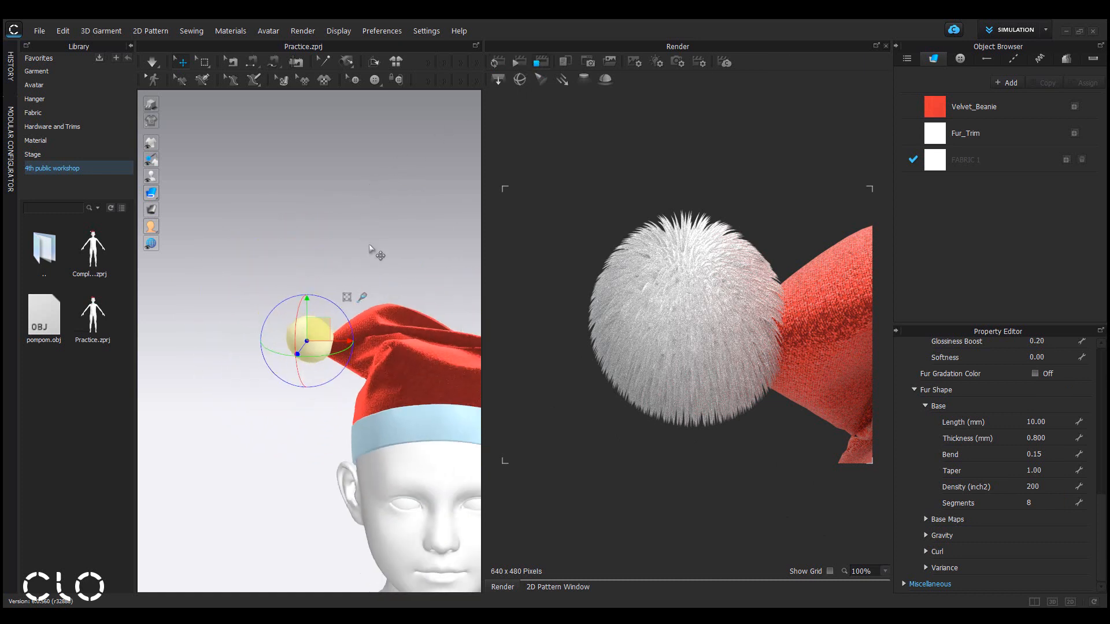
pyautogui.moveTo(384, 282); pyautogui.dragTo(297, 217, button='middle')
pyautogui.scroll(1, 415, 376)
pyautogui.moveTo(415, 353); pyautogui.dragTo(411, 327, button='middle')
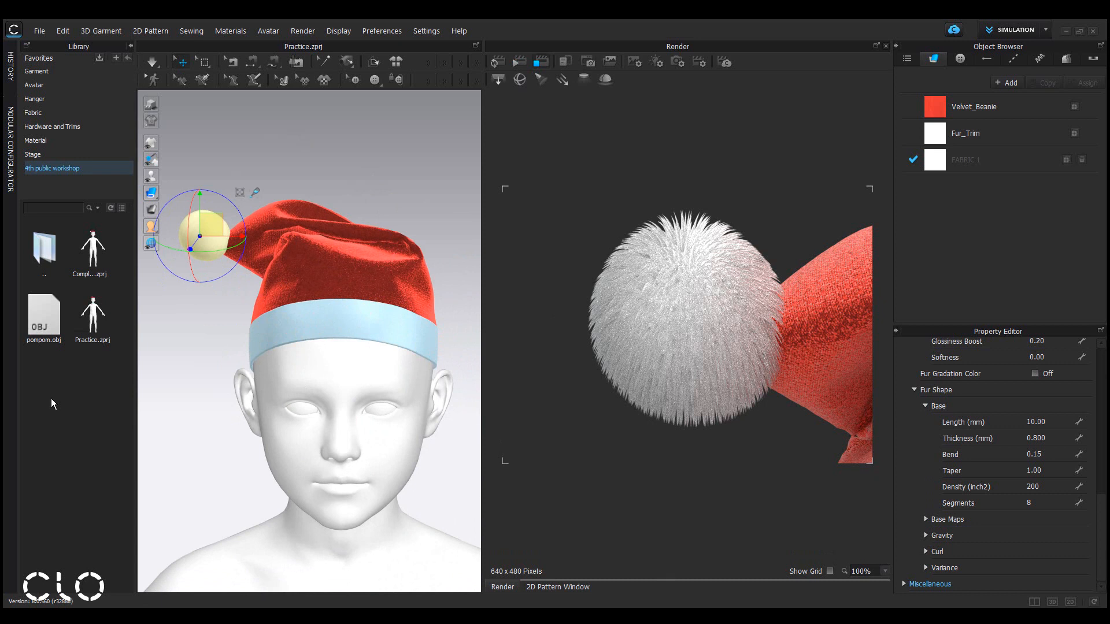
# Search the fabric library for fur and apply Fur_Muskrat_Belly in place of the Fur_Trim fabric.
pyautogui.doubleClick(57, 111)
pyautogui.click(100, 115)
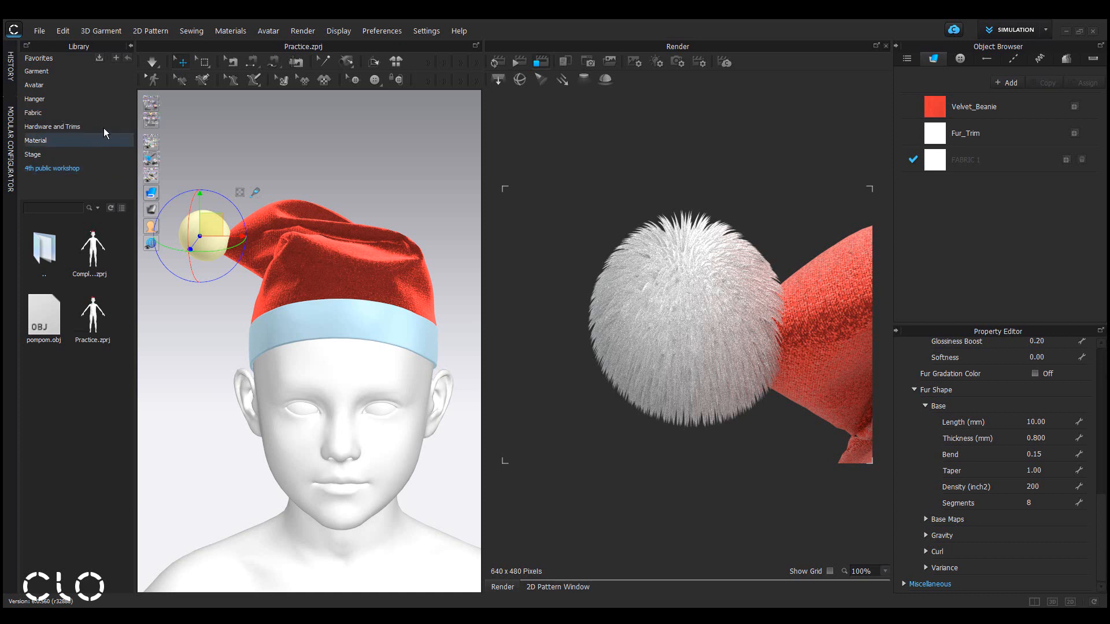
pyautogui.click(114, 113)
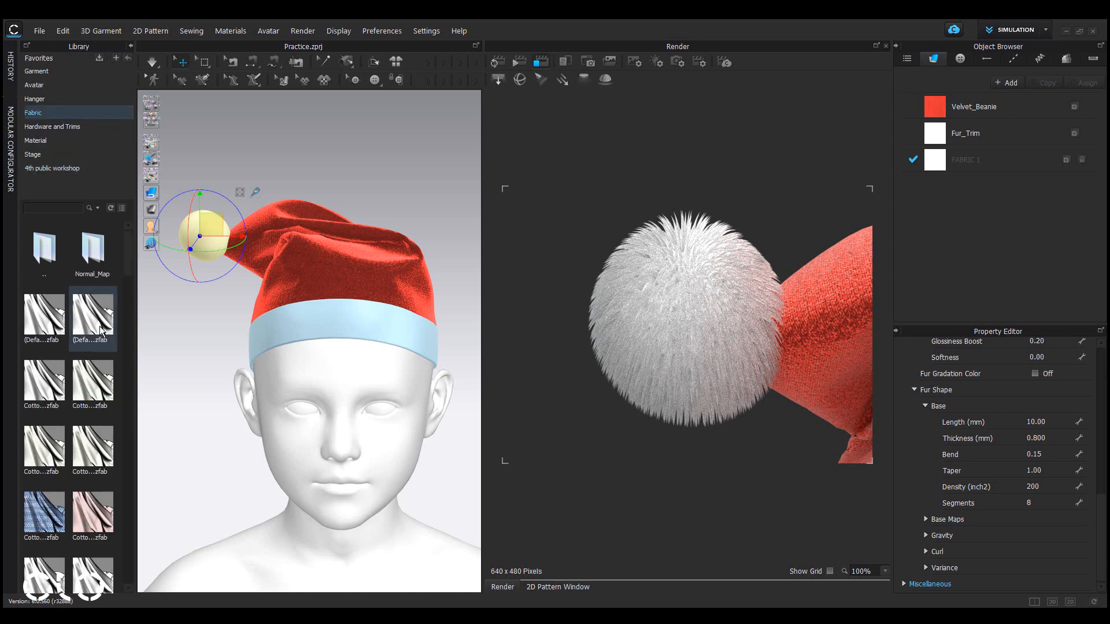
pyautogui.click(73, 202)
pyautogui.write('fur')
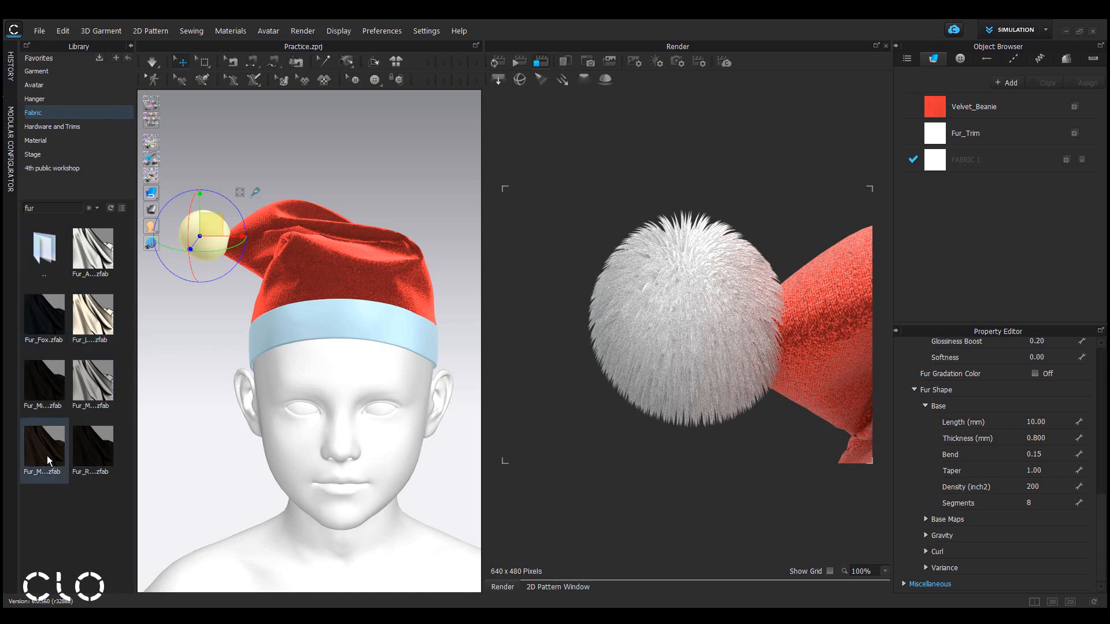
pyautogui.moveTo(44, 448)
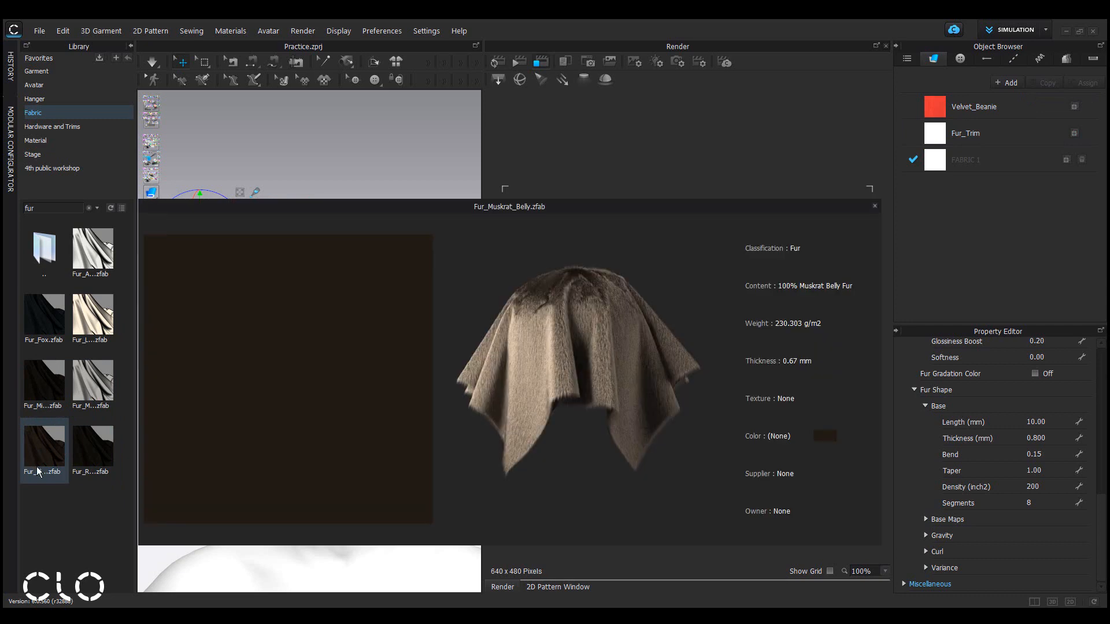
pyautogui.moveTo(50, 450); pyautogui.dragTo(689, 242)
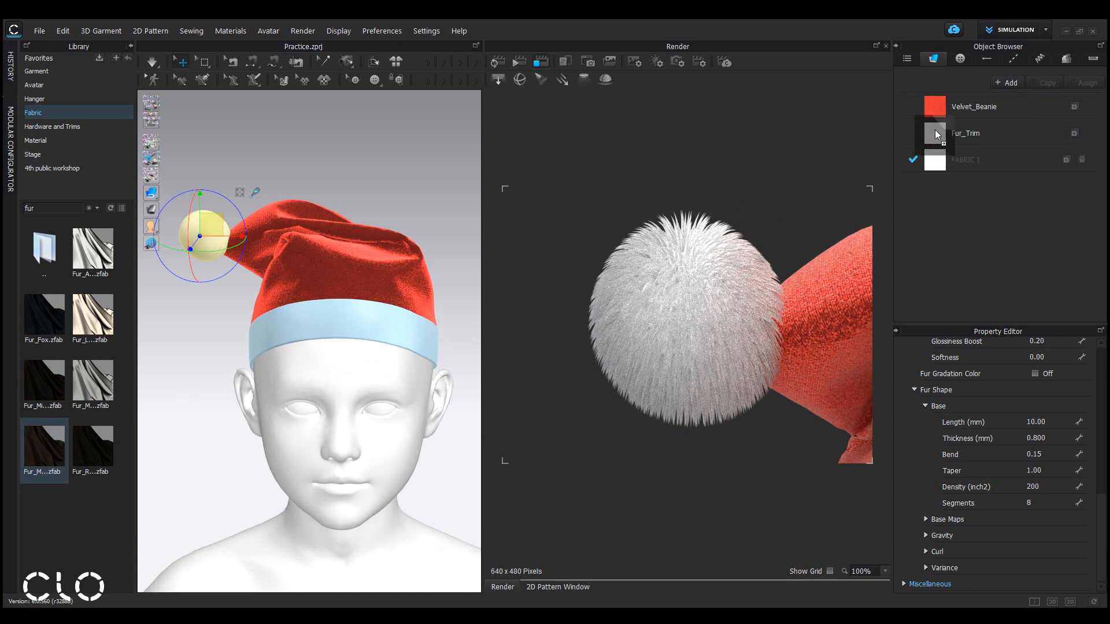
pyautogui.moveTo(935, 130); pyautogui.dragTo(935, 129)
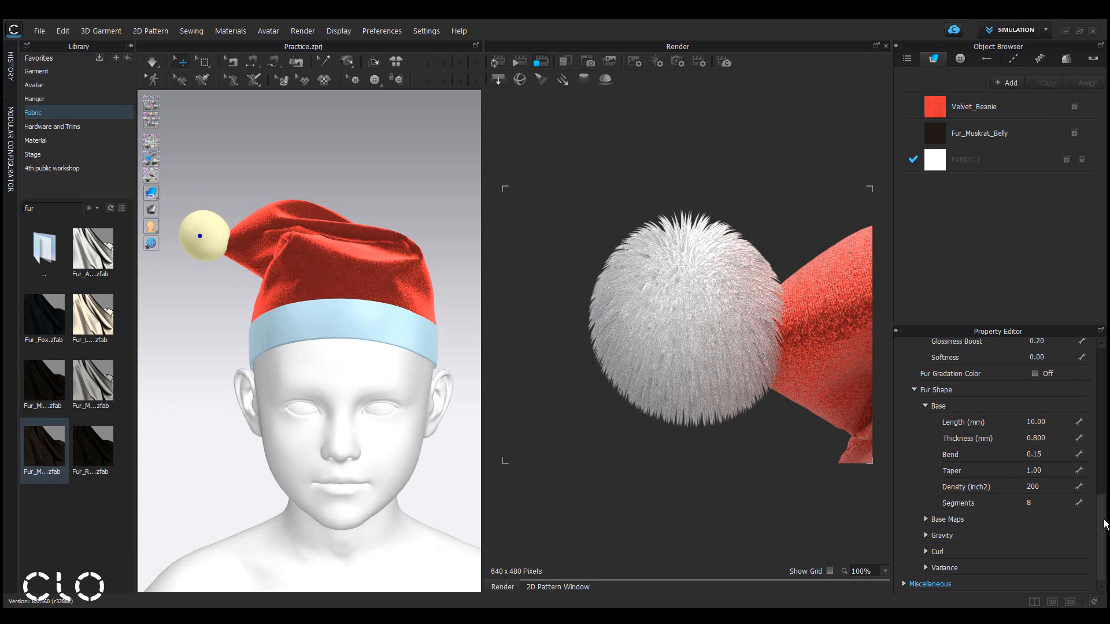
# Set the Fur_Muskrat_Belly fabric's front color to white FFFFFF.
pyautogui.moveTo(1105, 525); pyautogui.dragTo(1103, 370)
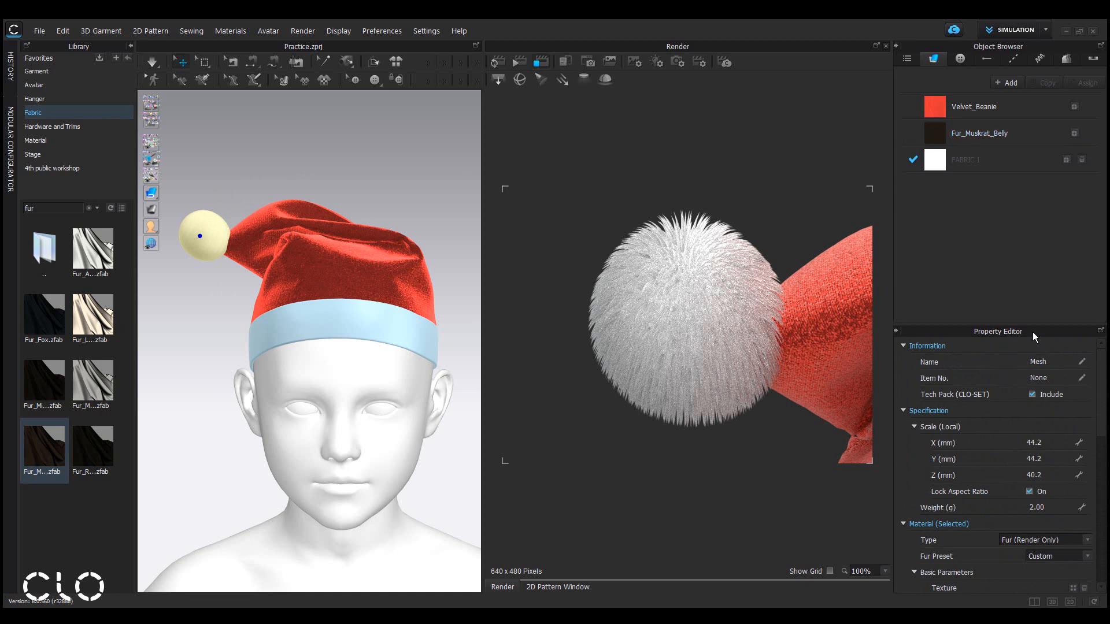
pyautogui.click(1034, 134)
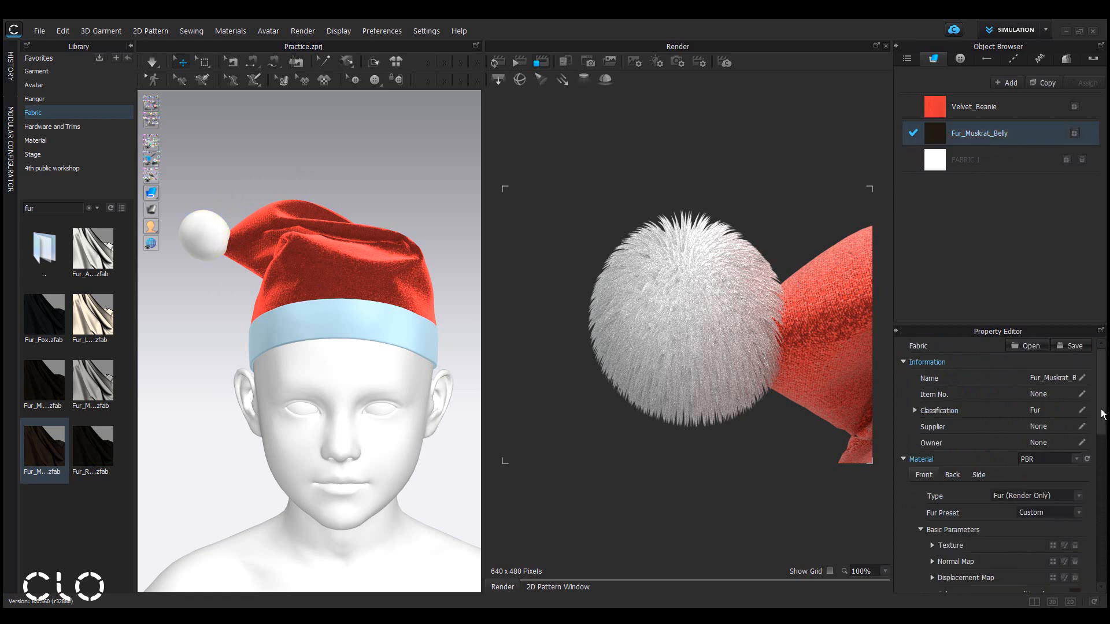
pyautogui.moveTo(1102, 415); pyautogui.dragTo(1109, 457)
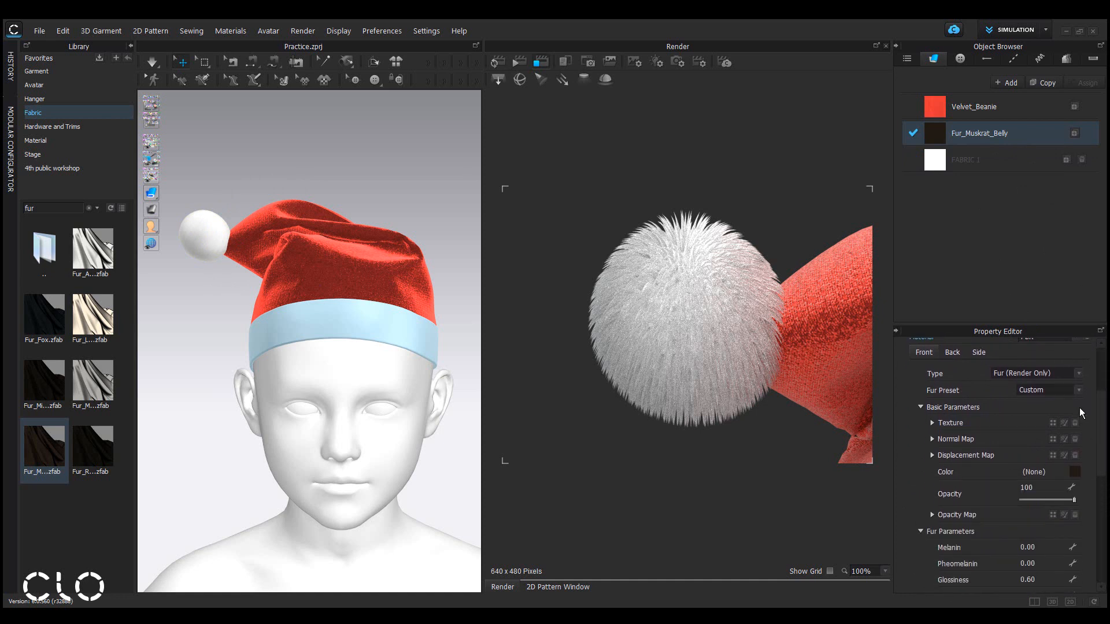
pyautogui.click(1074, 473)
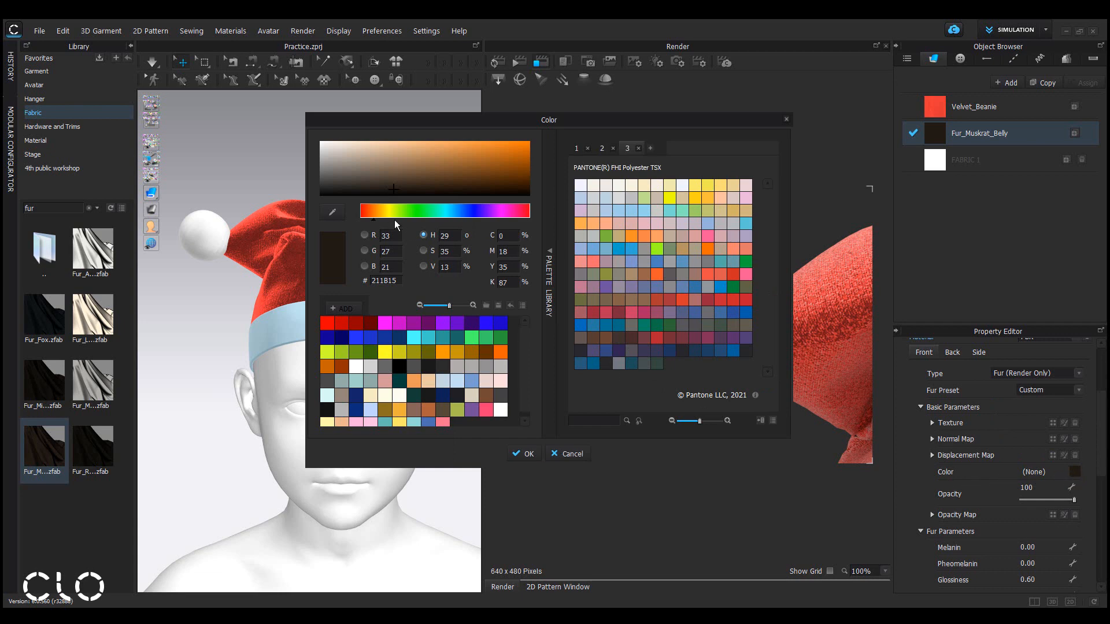
pyautogui.moveTo(356, 175); pyautogui.dragTo(293, 103)
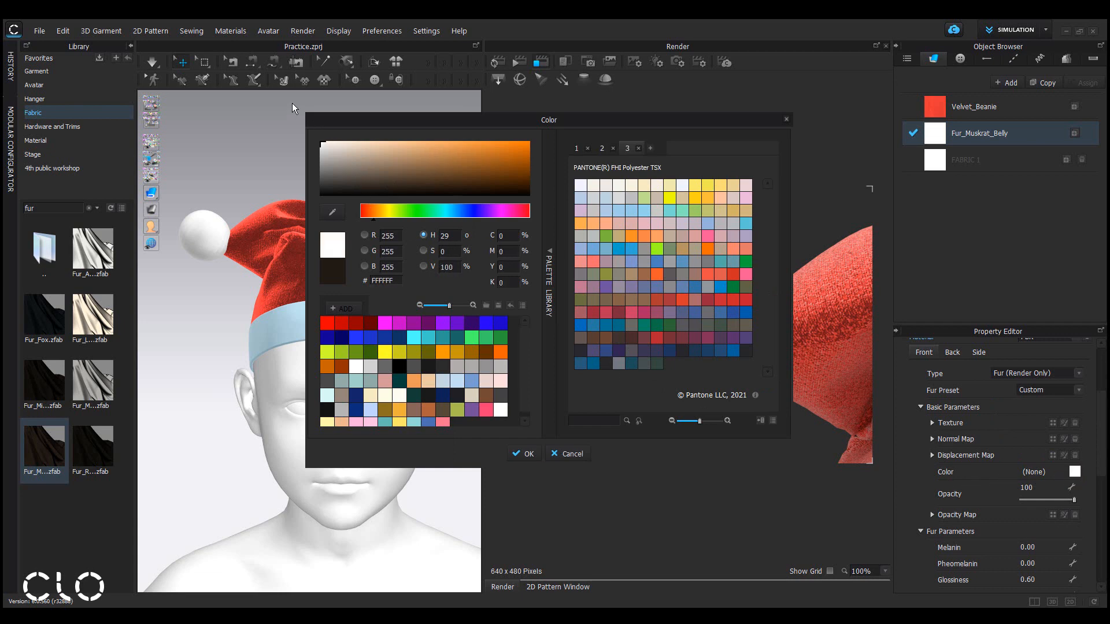
pyautogui.click(529, 454)
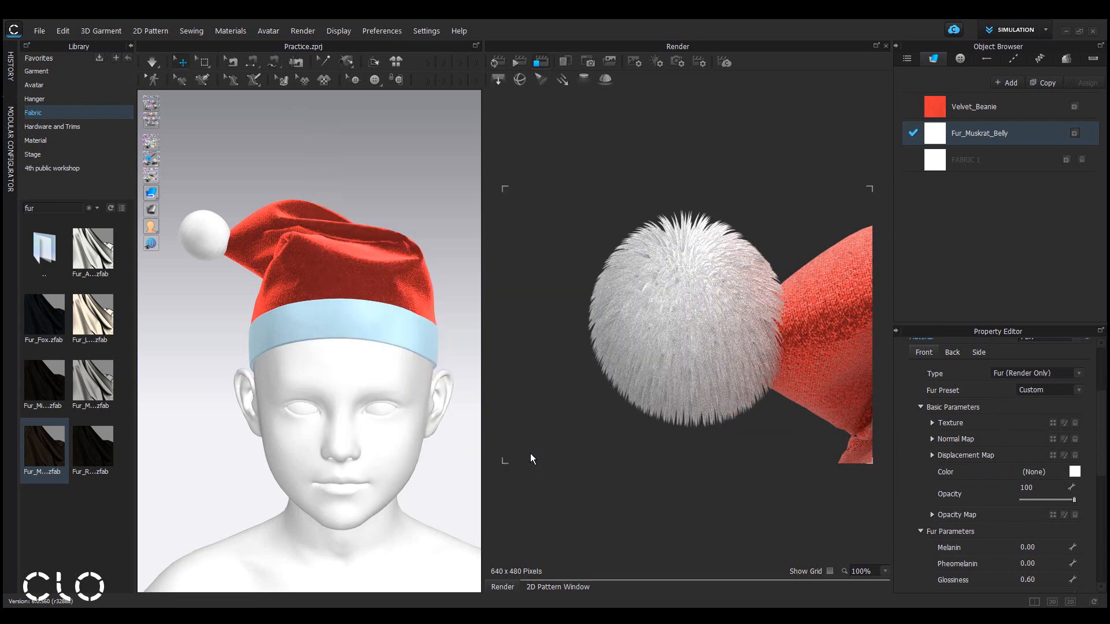
# Set the fabric's back color to white FFFFFF.
pyautogui.click(952, 355)
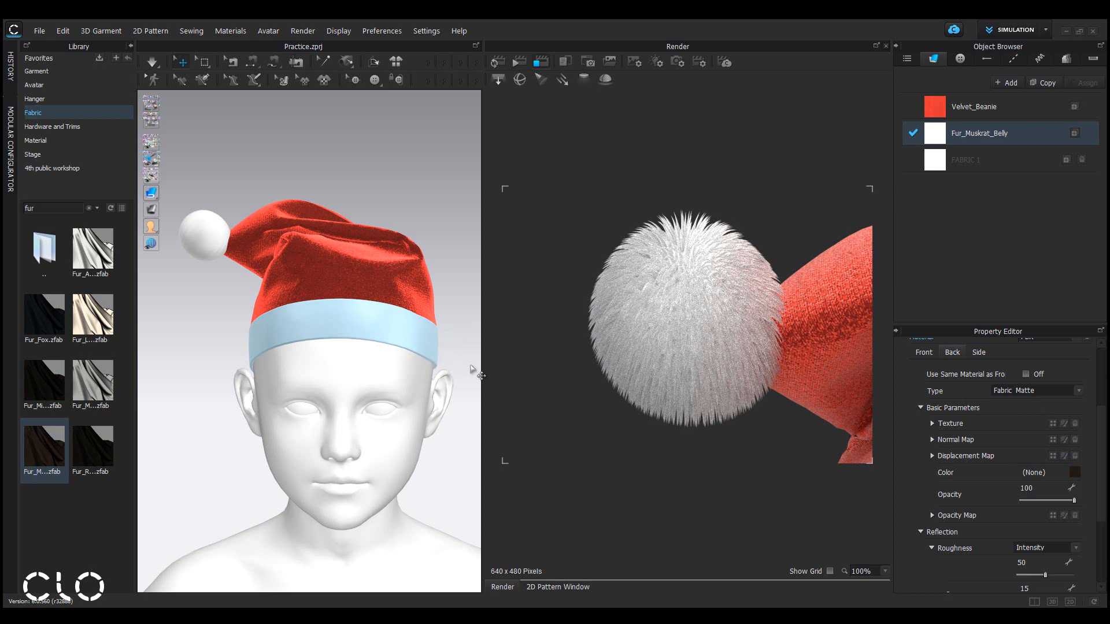
pyautogui.click(1076, 473)
pyautogui.moveTo(383, 156); pyautogui.dragTo(303, 126)
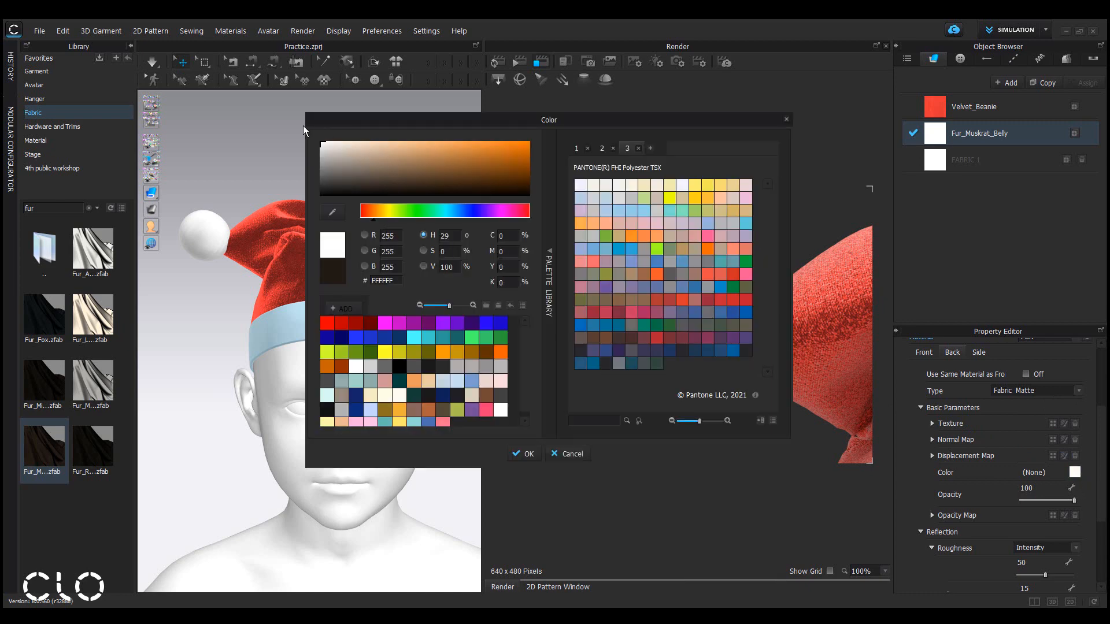
pyautogui.click(522, 454)
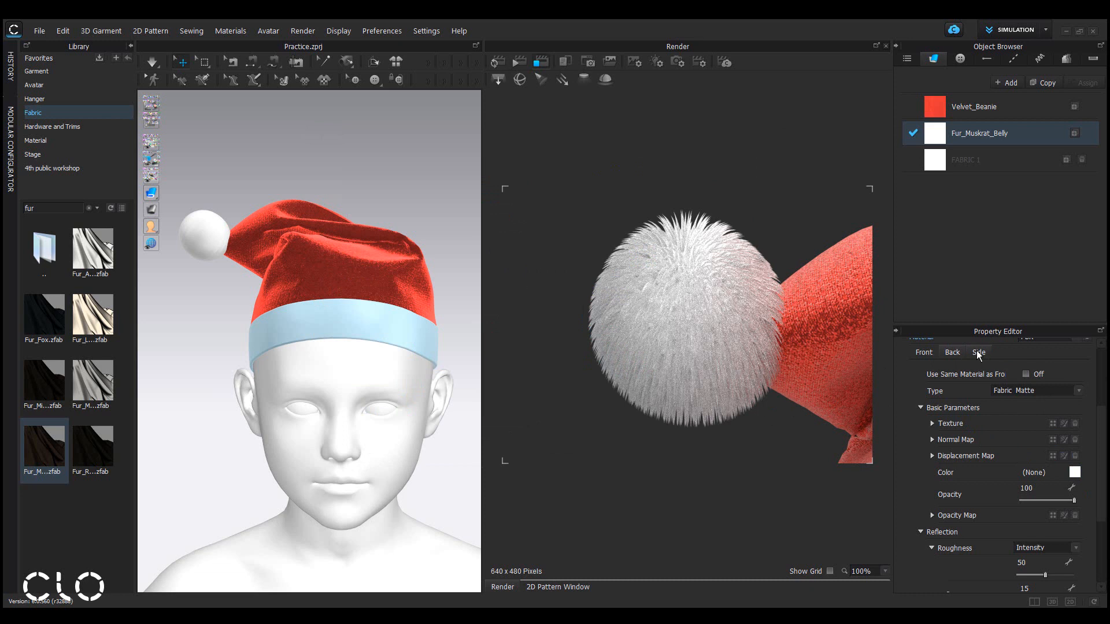
# Make the fabric's side use the same material as the front.
pyautogui.click(977, 350)
pyautogui.click(1021, 393)
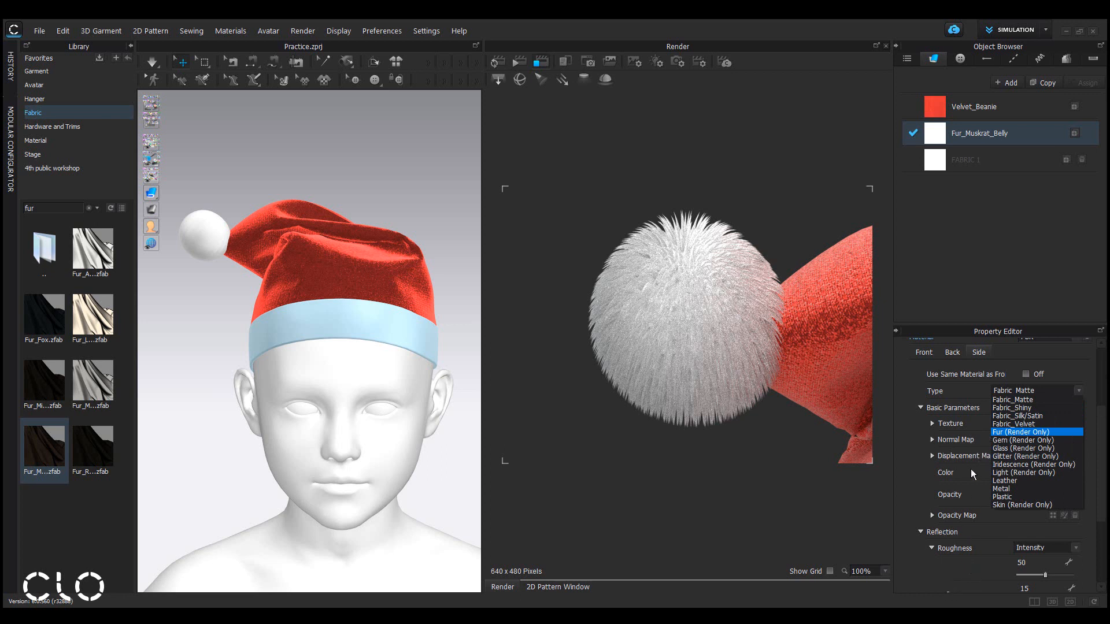
pyautogui.click(1004, 352)
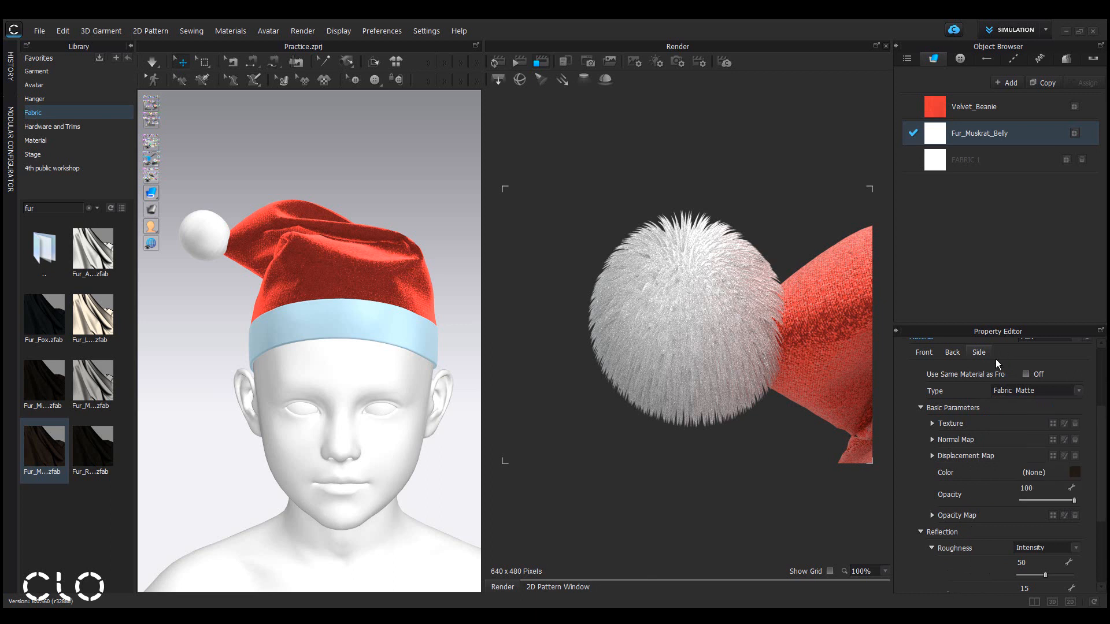
pyautogui.click(1026, 374)
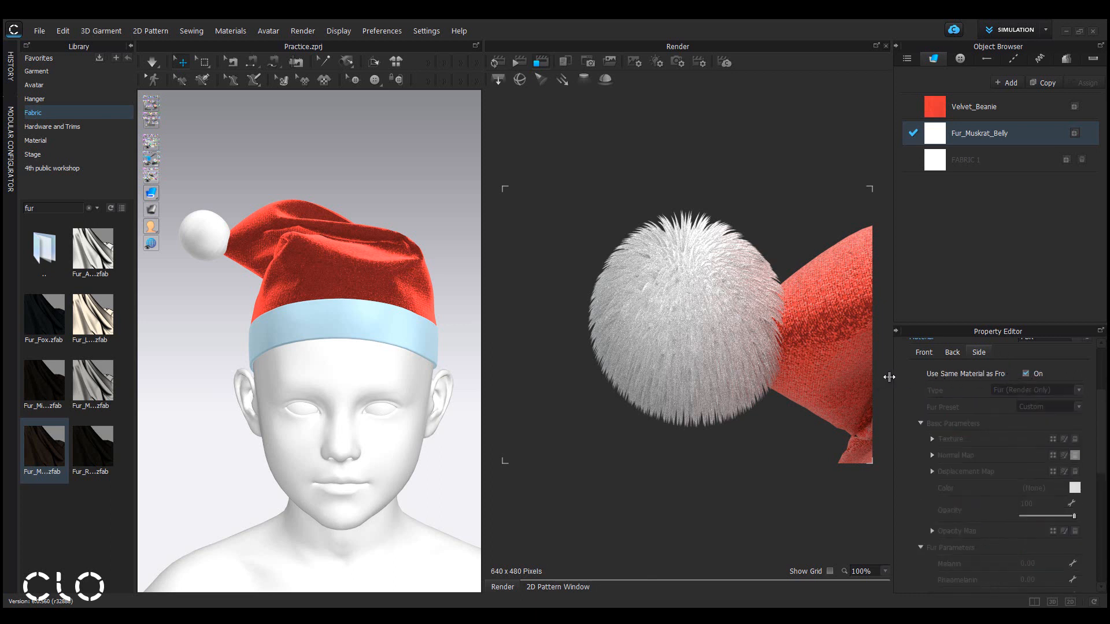
# Restart the interactive render with the fur fabric's front settings shown.
pyautogui.moveTo(894, 377); pyautogui.dragTo(837, 381)
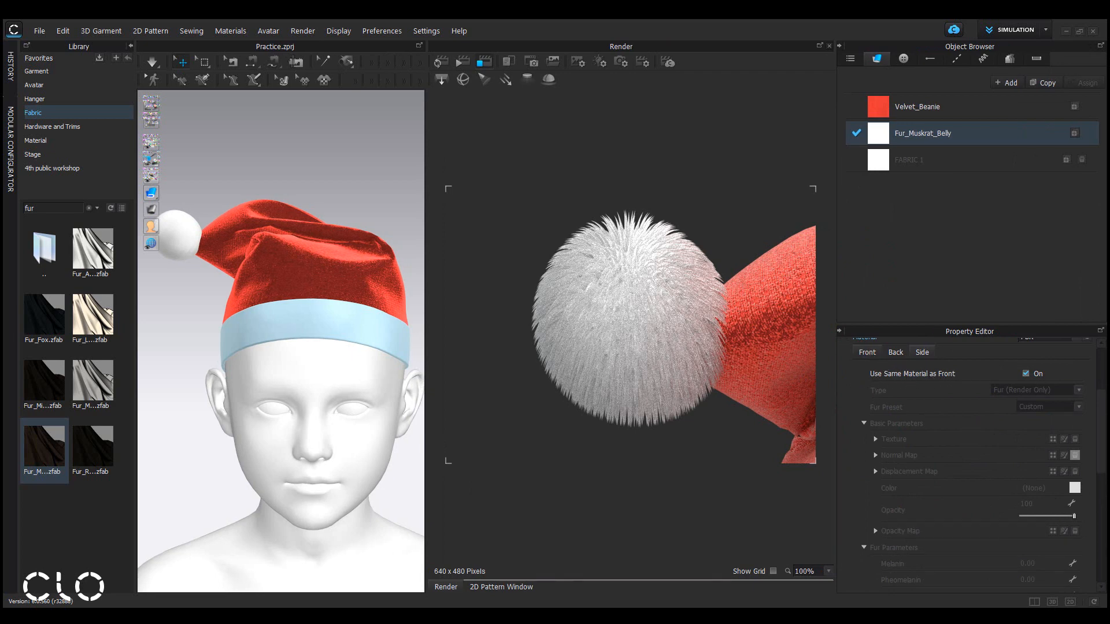
pyautogui.click(868, 352)
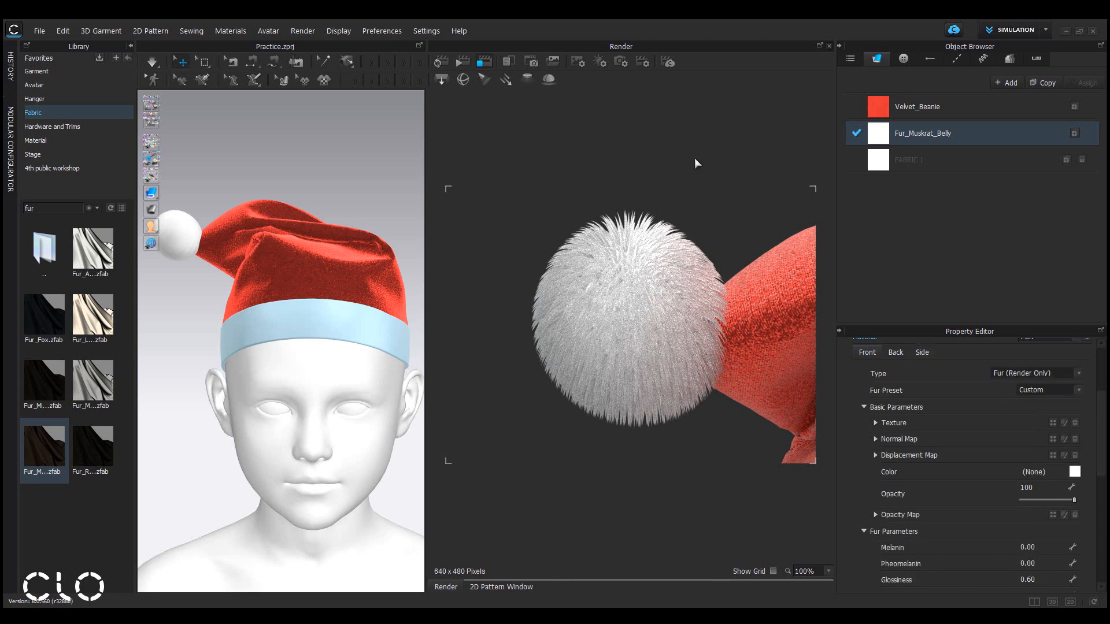
pyautogui.click(440, 62)
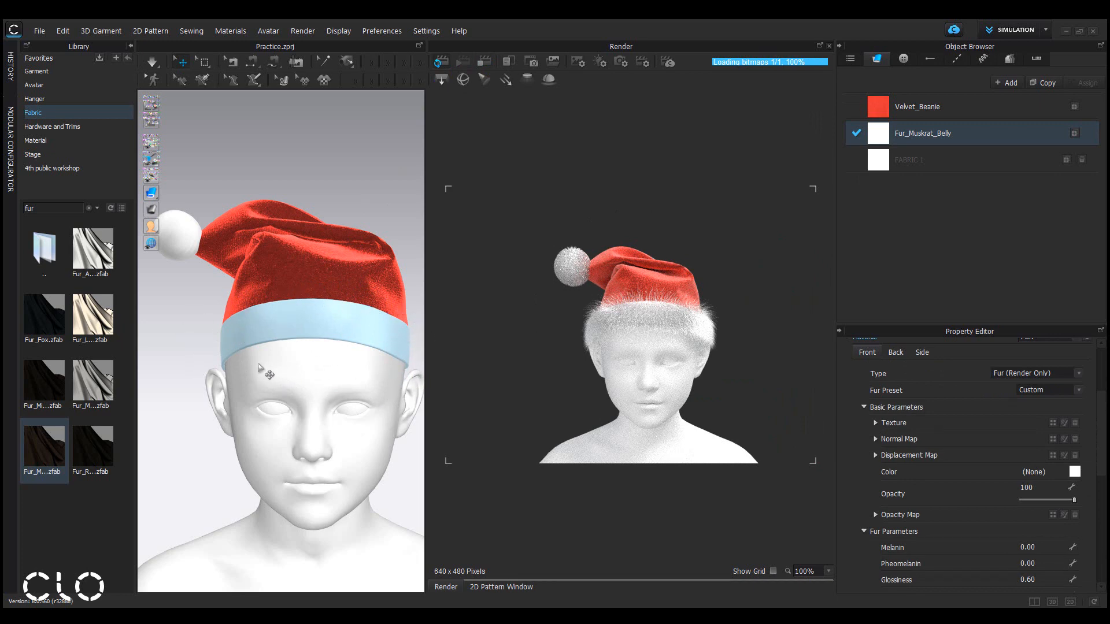
# Set the fur's base length to 8 mm.
pyautogui.moveTo(389, 354); pyautogui.dragTo(368, 363, button='middle')
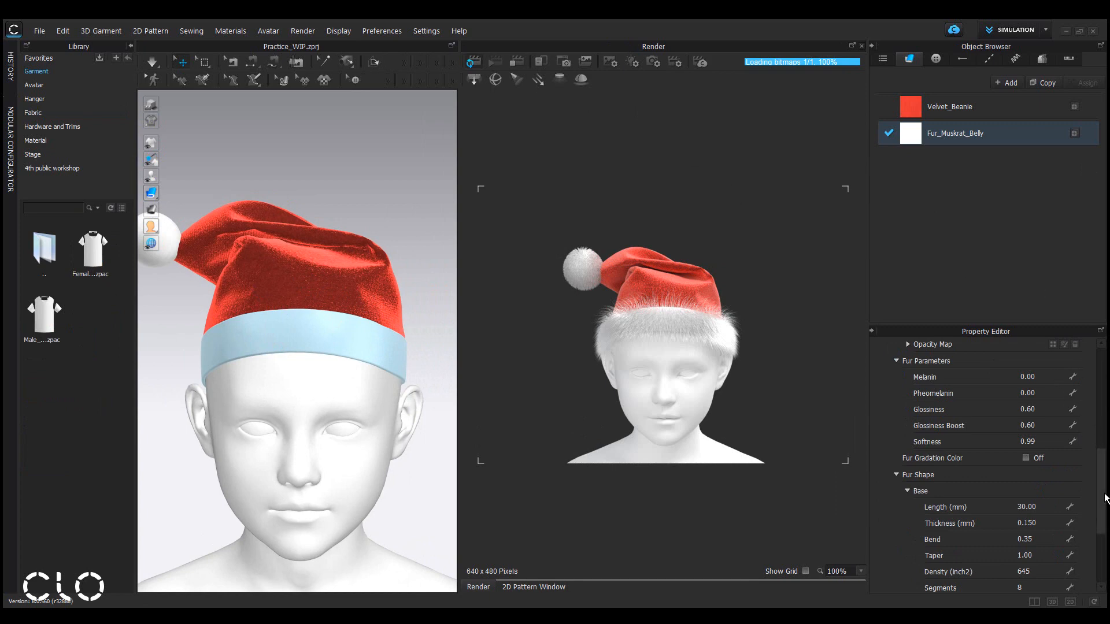
pyautogui.scroll(-3, 1104, 509)
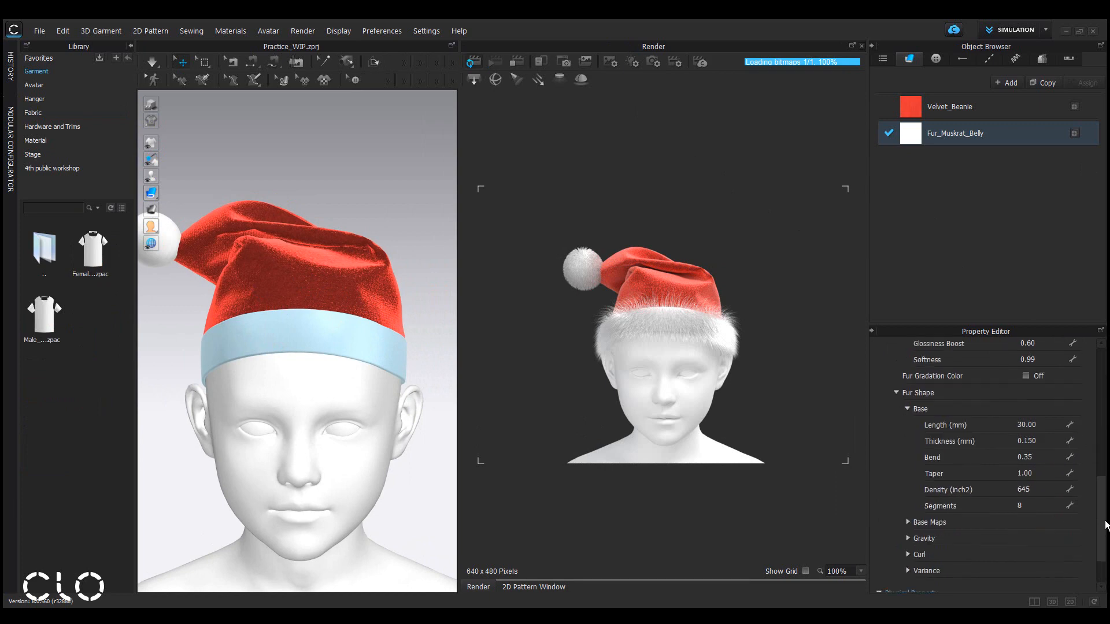
pyautogui.click(1048, 422)
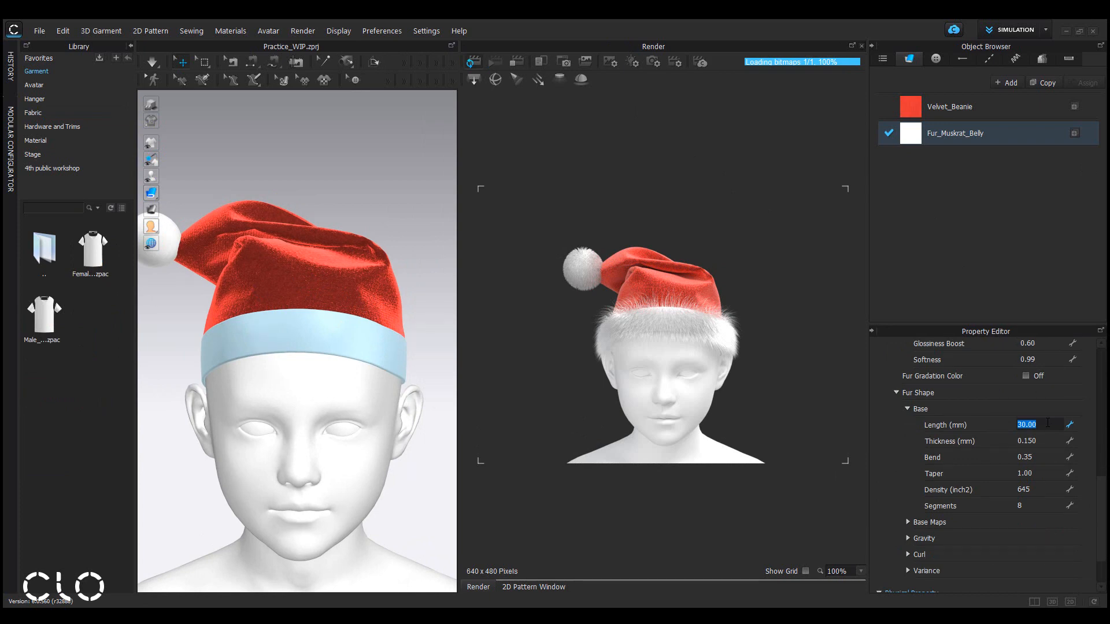
pyautogui.write('8')
pyautogui.press('Return')
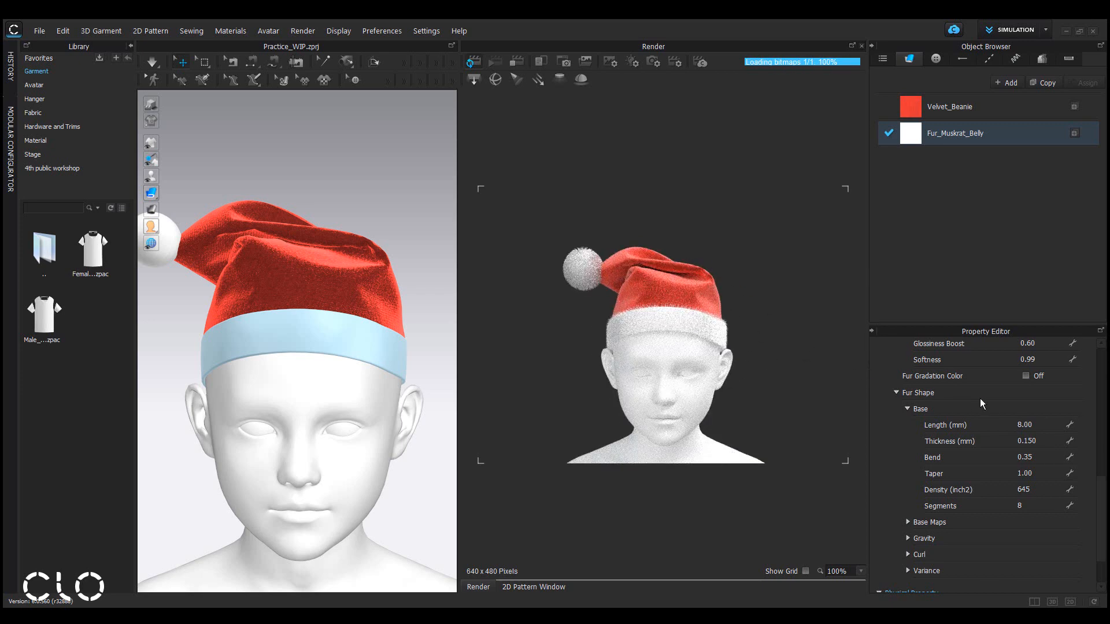
# Set the fur's thickness to 0.7 mm and its bend to 0.8.
pyautogui.doubleClick(1045, 442)
pyautogui.write('0.7')
pyautogui.press('Return')
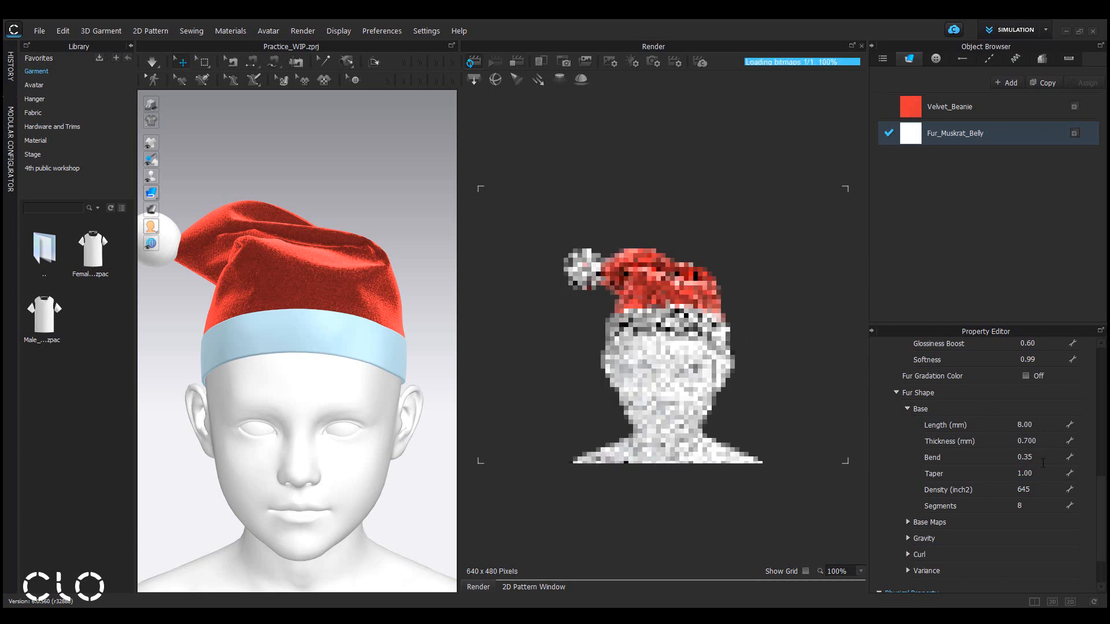
pyautogui.doubleClick(1045, 458)
pyautogui.write('0.')
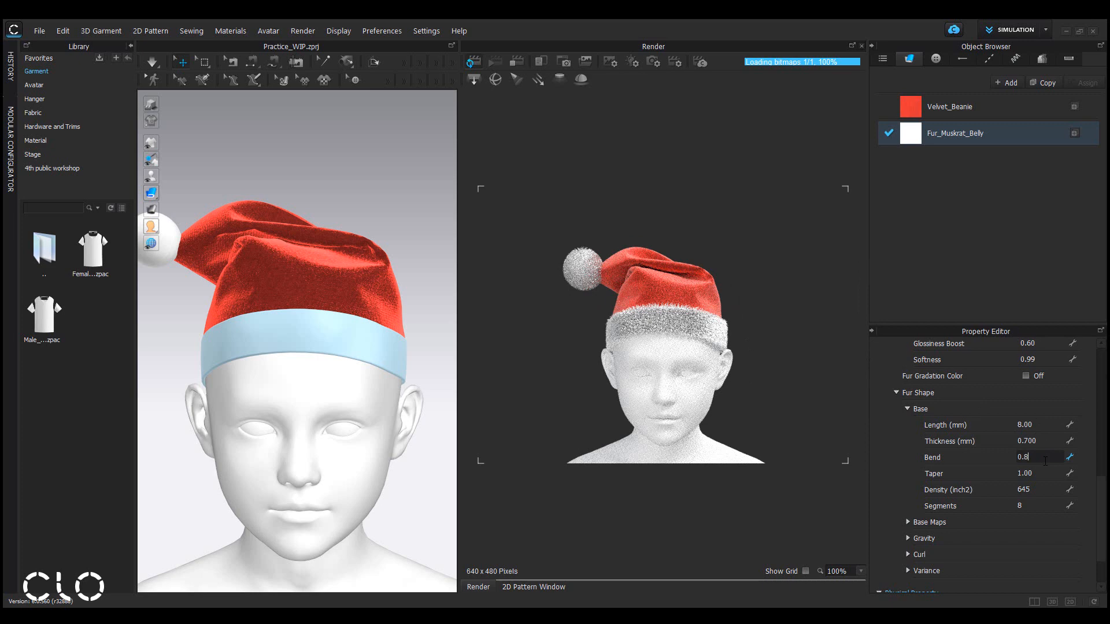
pyautogui.write('8')
pyautogui.press('Return')
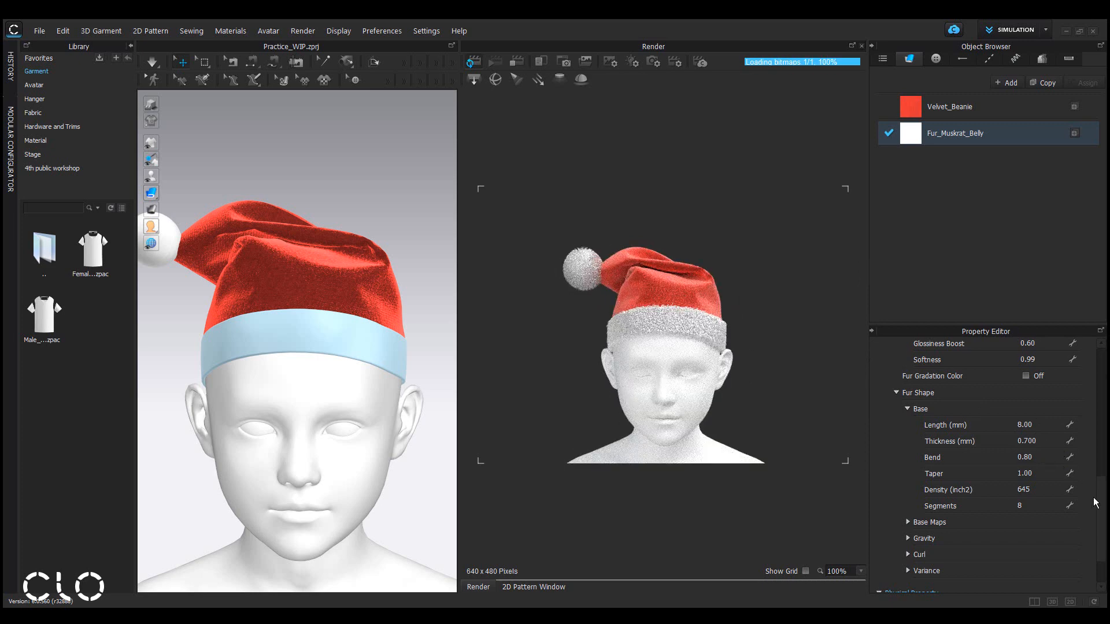
# Set the fur's glossiness and glossiness boost both to 0.
pyautogui.scroll(3, 1094, 502)
pyautogui.click(1049, 445)
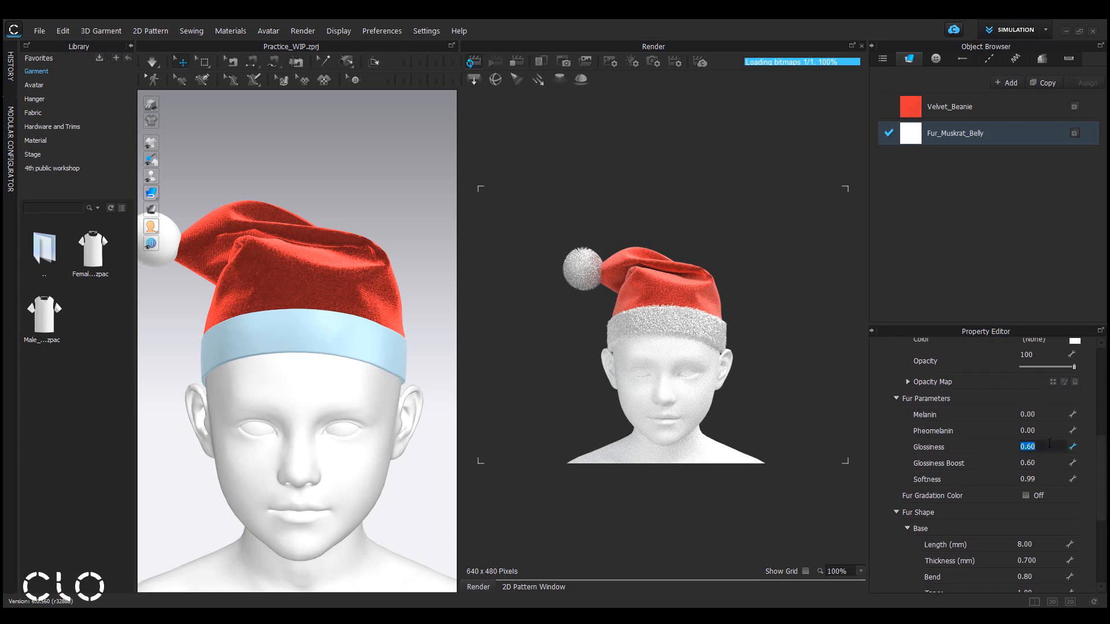
pyautogui.write('0')
pyautogui.press('Return')
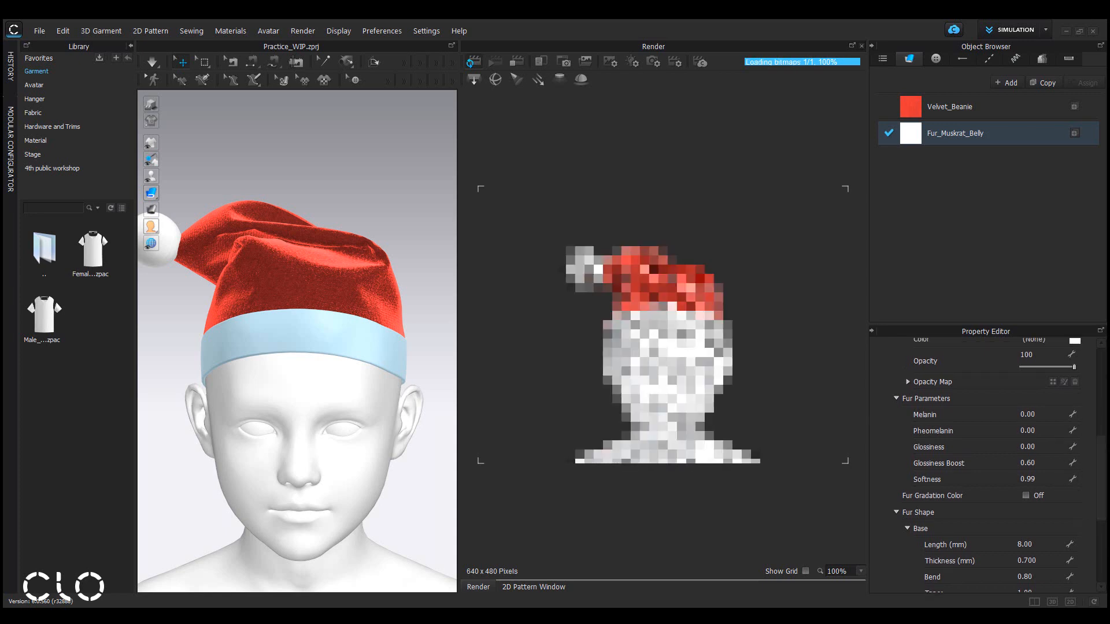
pyautogui.click(1052, 463)
pyautogui.write('0')
pyautogui.press('Return')
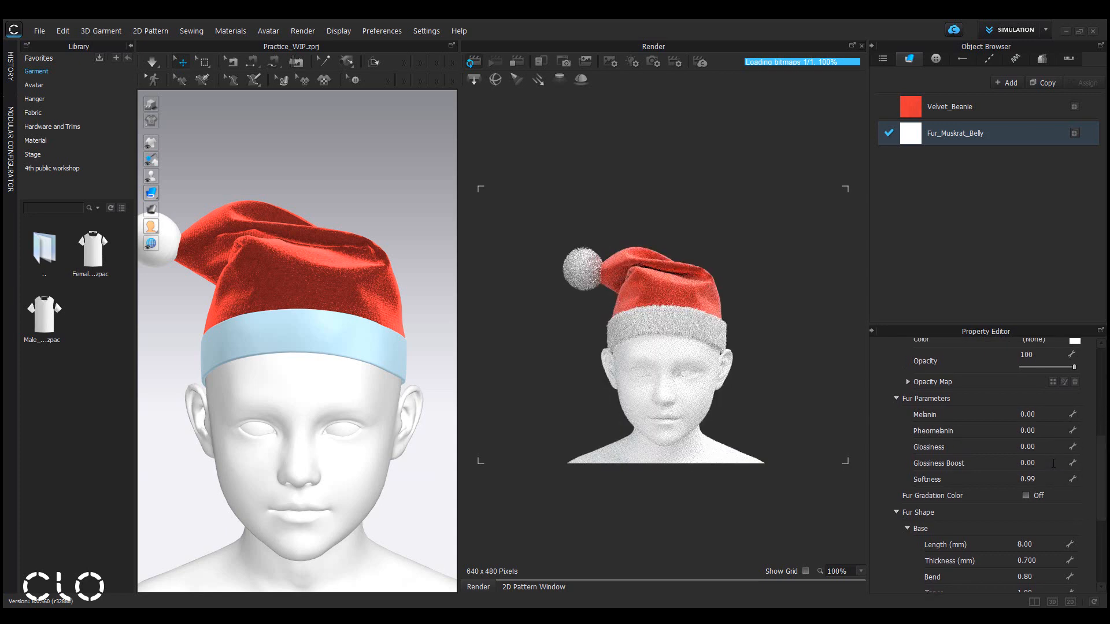
# Set the fur's softness to 1.
pyautogui.click(1044, 480)
pyautogui.write('1')
pyautogui.press('Return')
# Inspect the rendered fur trim on the hat brim up close from different angles.
pyautogui.scroll(5, 306, 374)
pyautogui.moveTo(238, 367); pyautogui.dragTo(367, 379, button='right')
pyautogui.scroll(-3, 424, 368)
pyautogui.moveTo(427, 359); pyautogui.dragTo(224, 349, button='right')
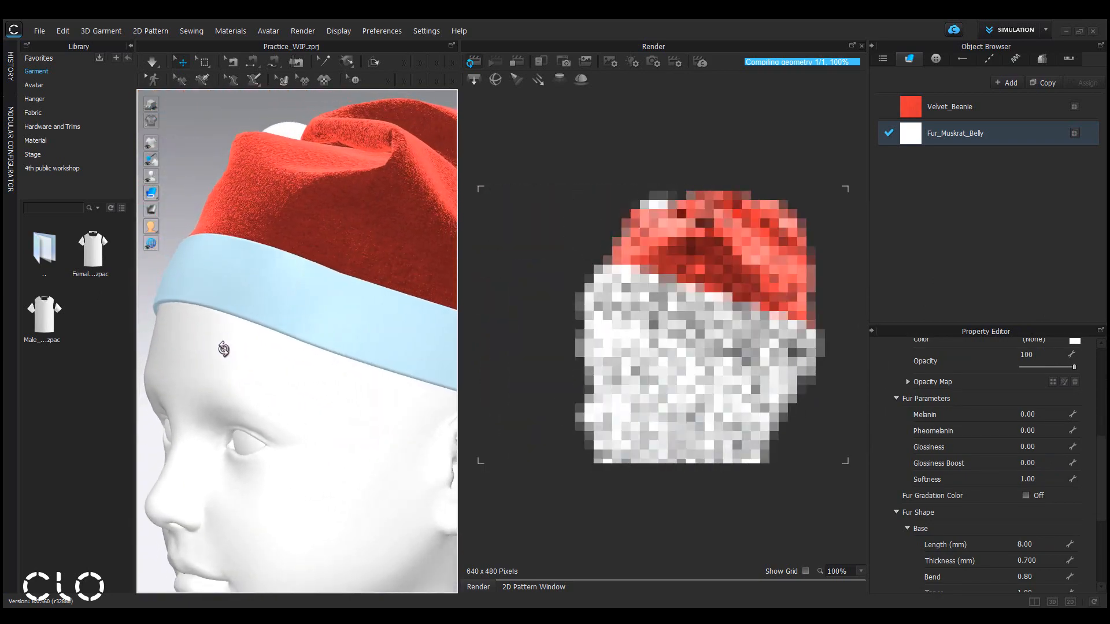
pyautogui.scroll(3, 252, 328)
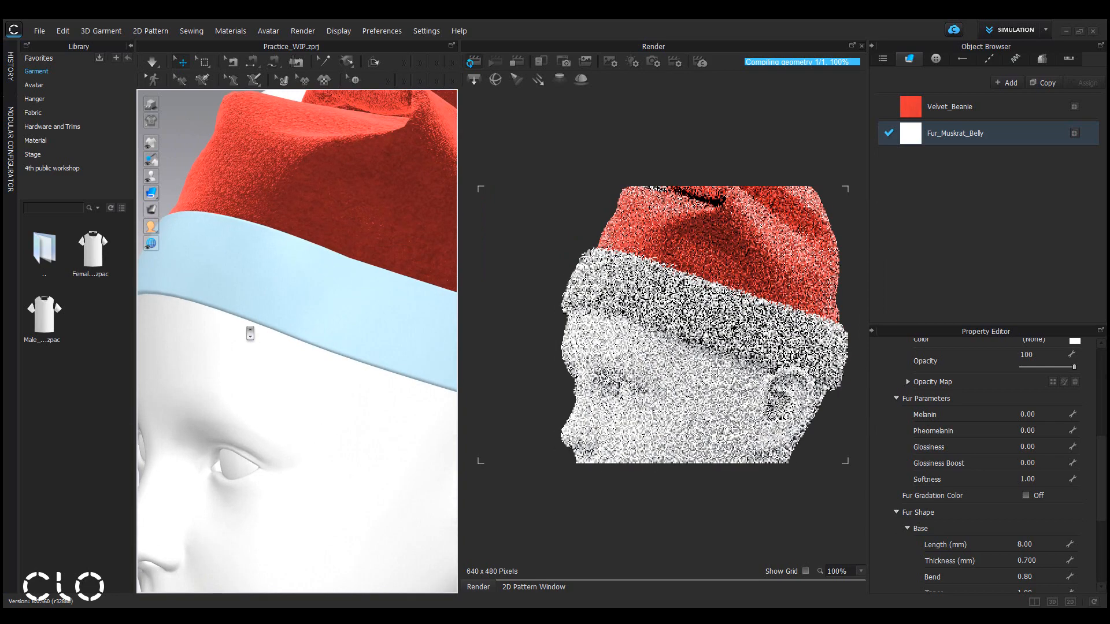
pyautogui.moveTo(249, 334); pyautogui.dragTo(362, 330, button='right')
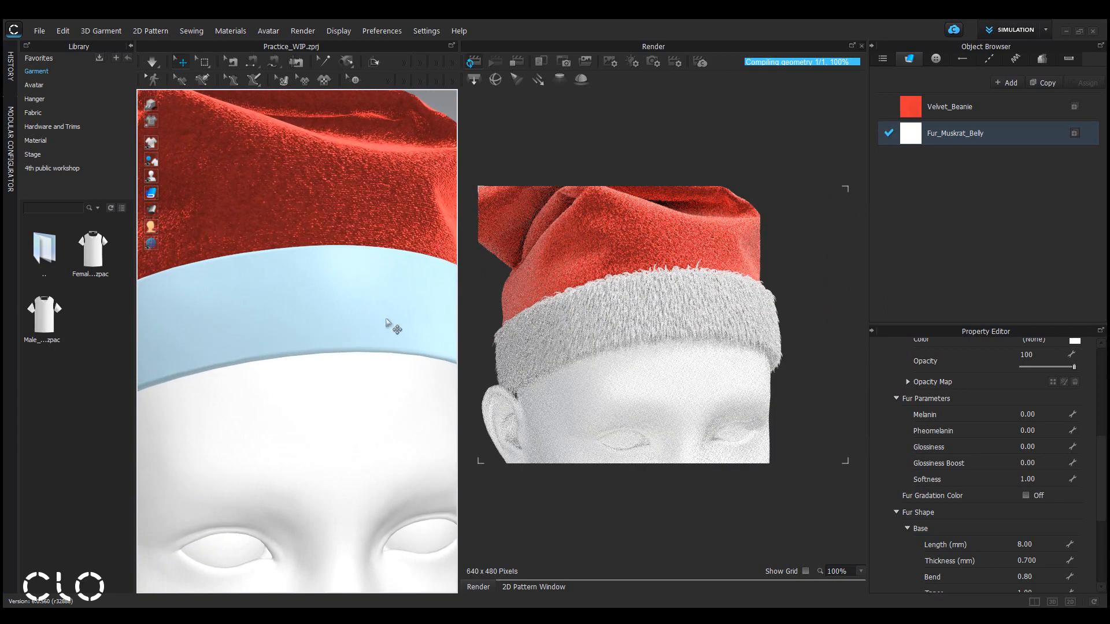
pyautogui.scroll(-5, 386, 322)
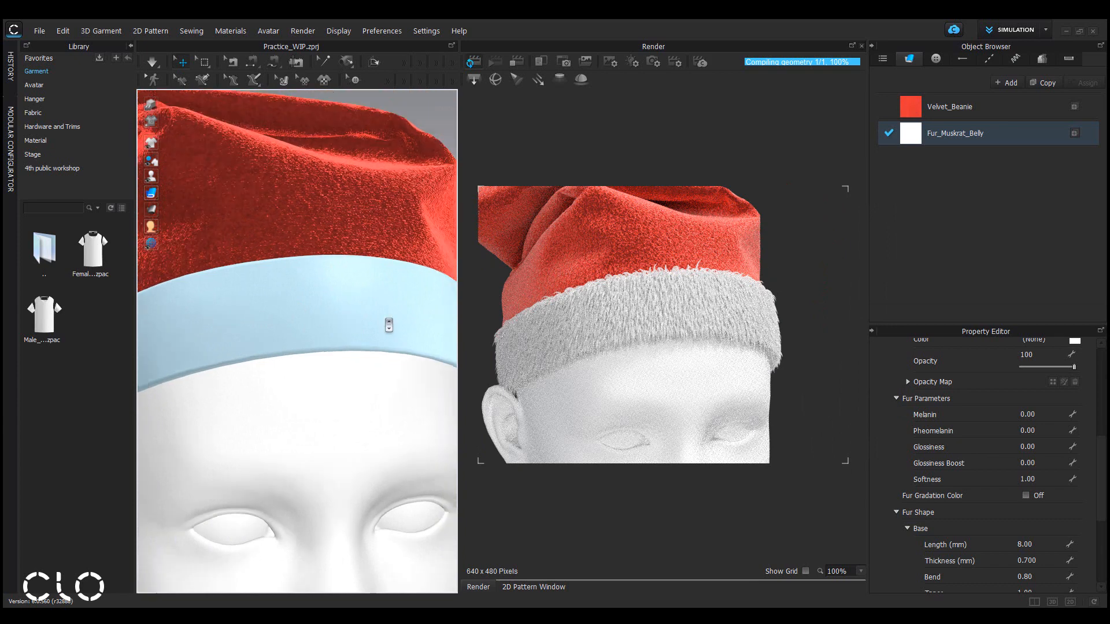
pyautogui.moveTo(384, 322); pyautogui.dragTo(439, 317, button='right')
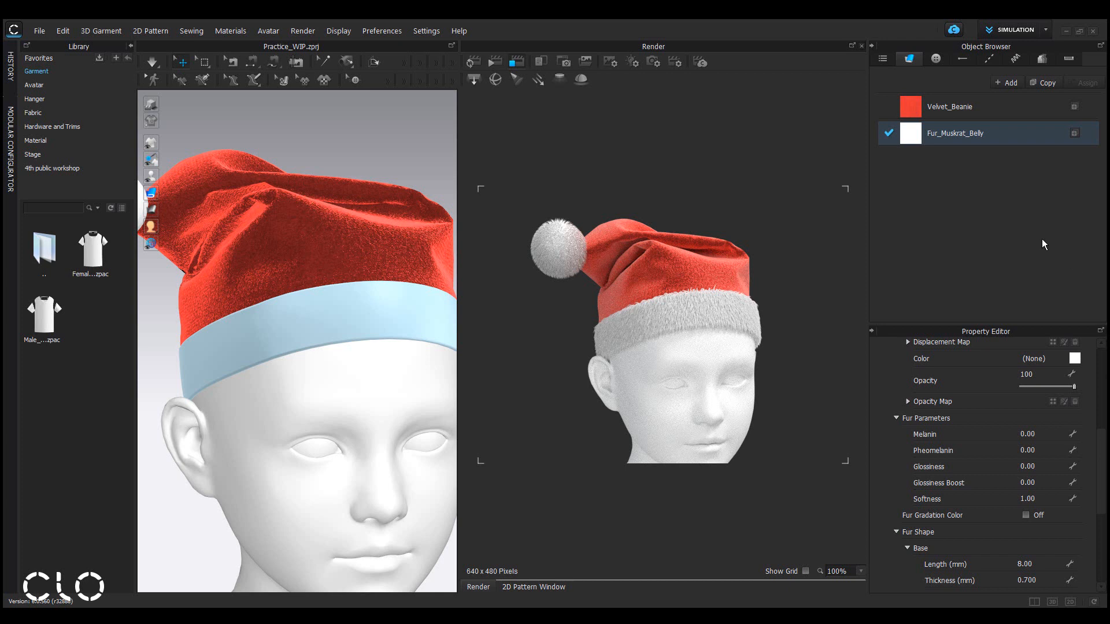
# Switch to the 2D pattern window and add a new fabric to the object browser.
pyautogui.click(862, 46)
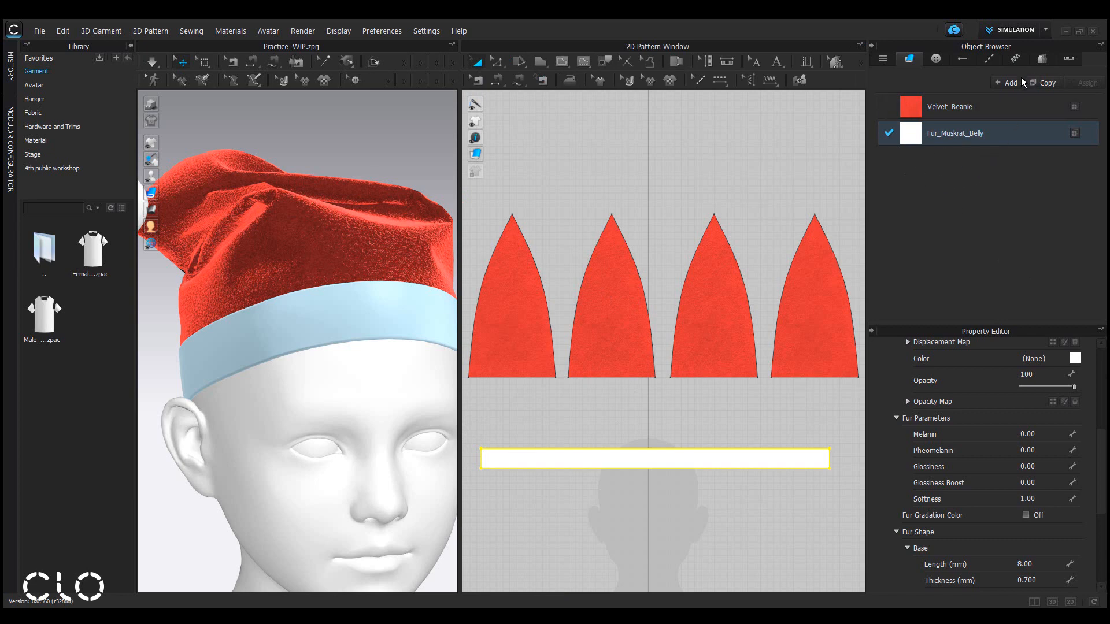
pyautogui.click(1006, 83)
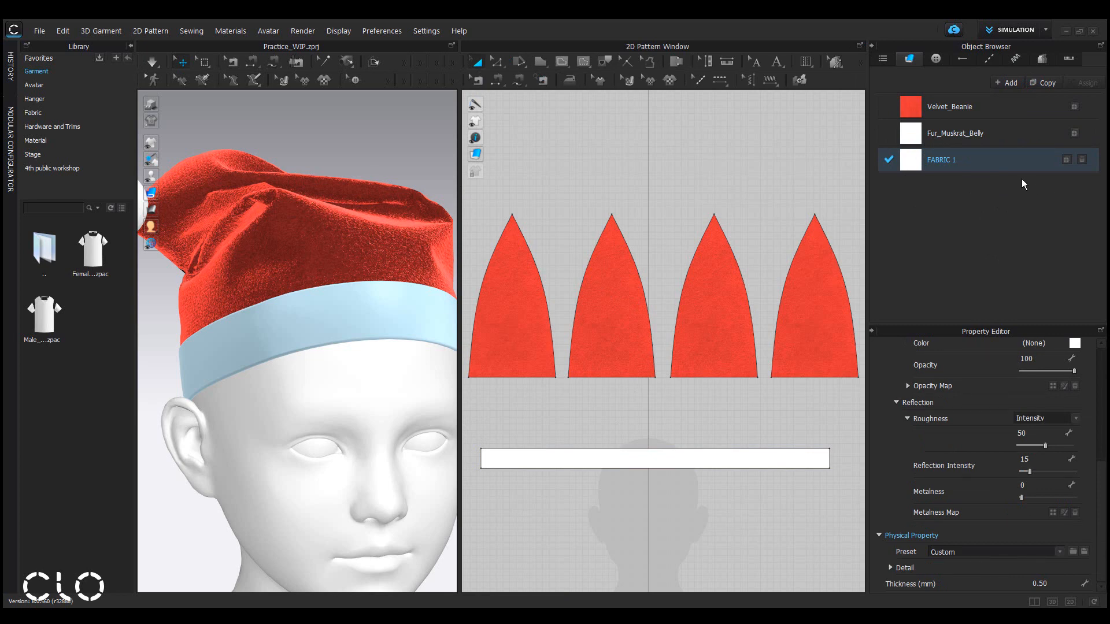
pyautogui.doubleClick(975, 161)
pyautogui.click(979, 169)
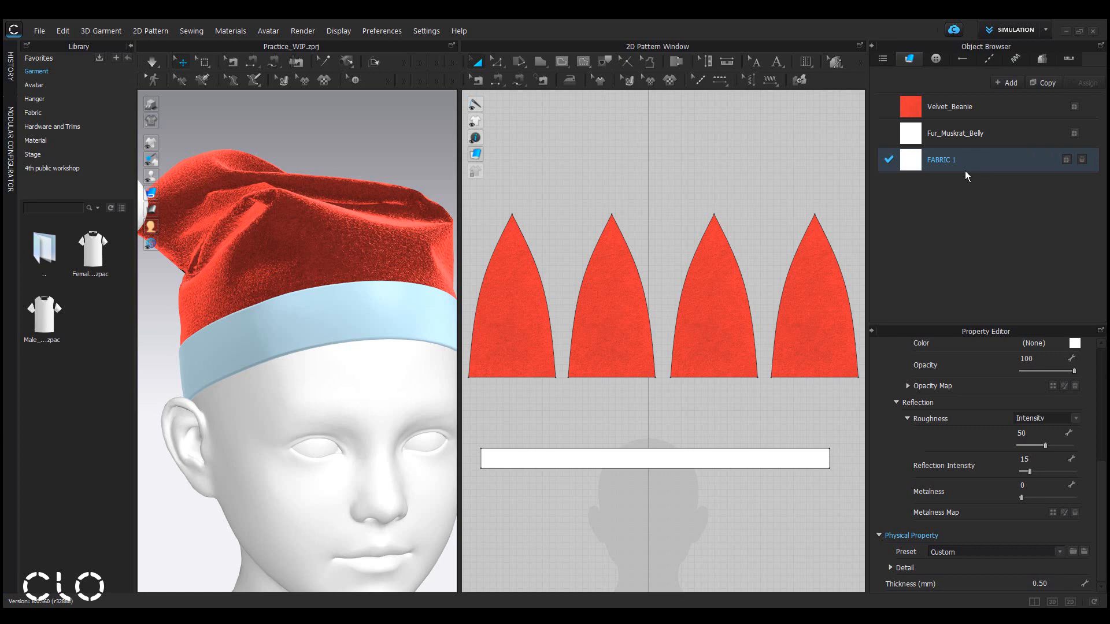
# Create a rectangle pattern 13 mm wide and 13 mm high.
pyautogui.click(546, 64)
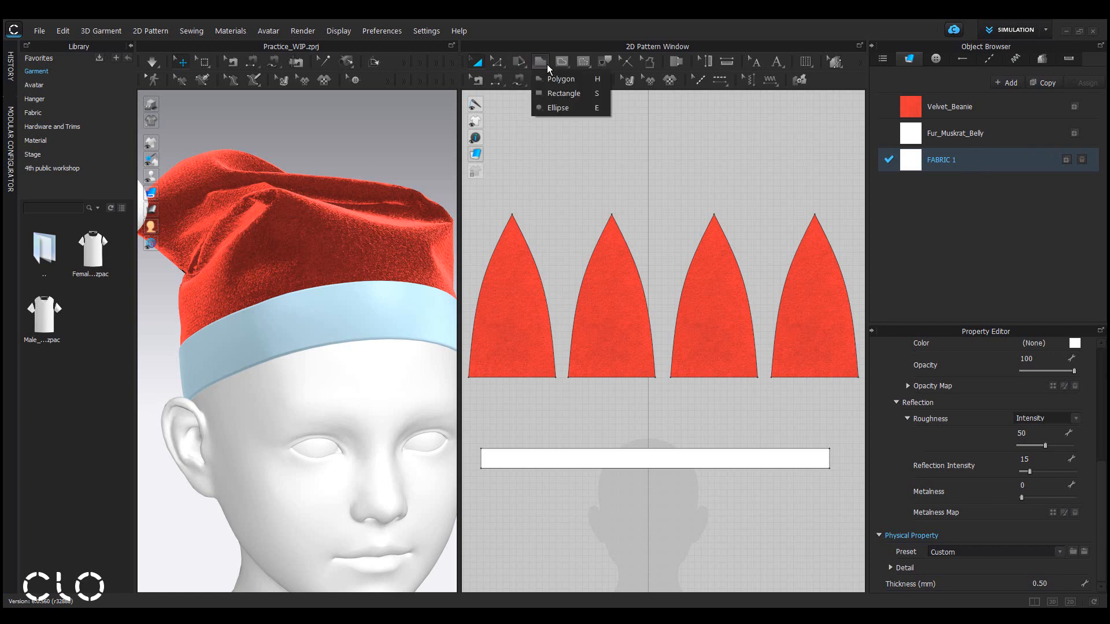
pyautogui.click(578, 96)
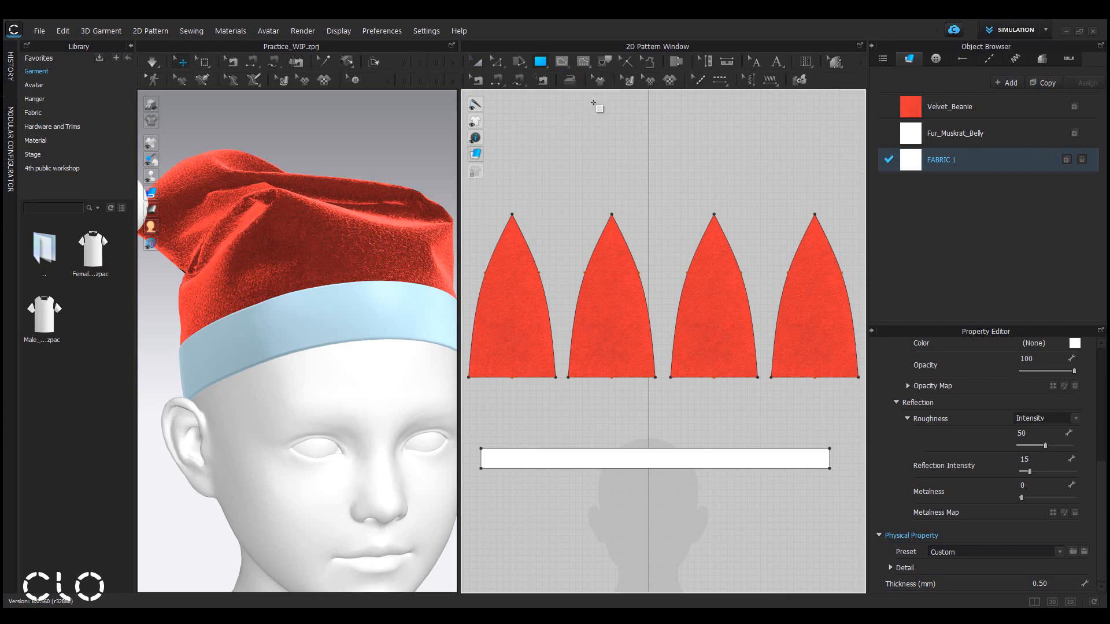
pyautogui.click(684, 156)
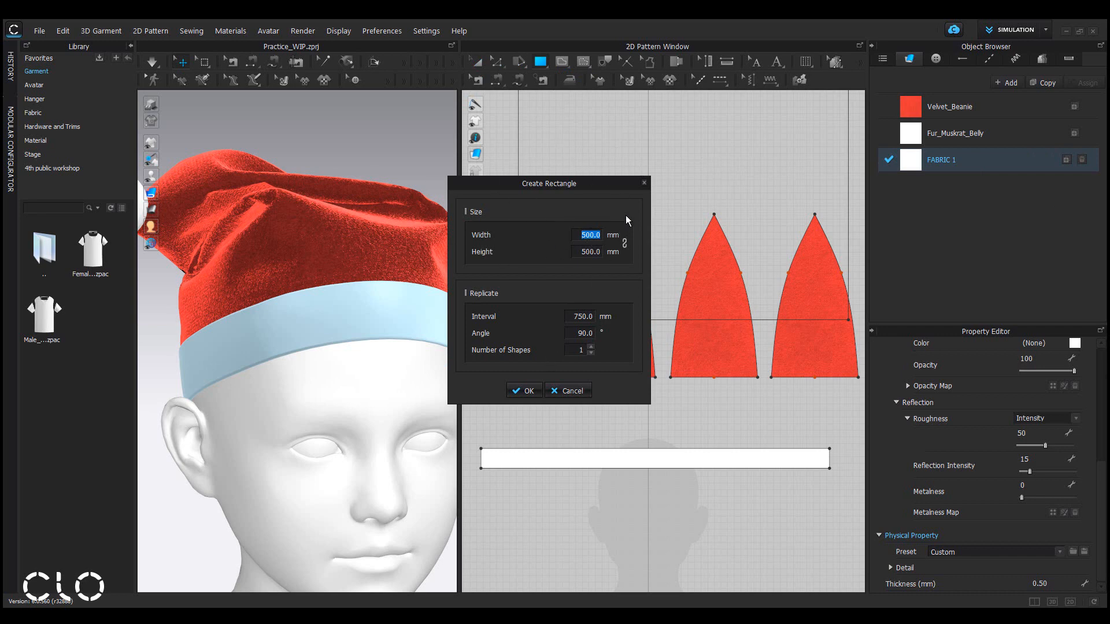
pyautogui.write('13')
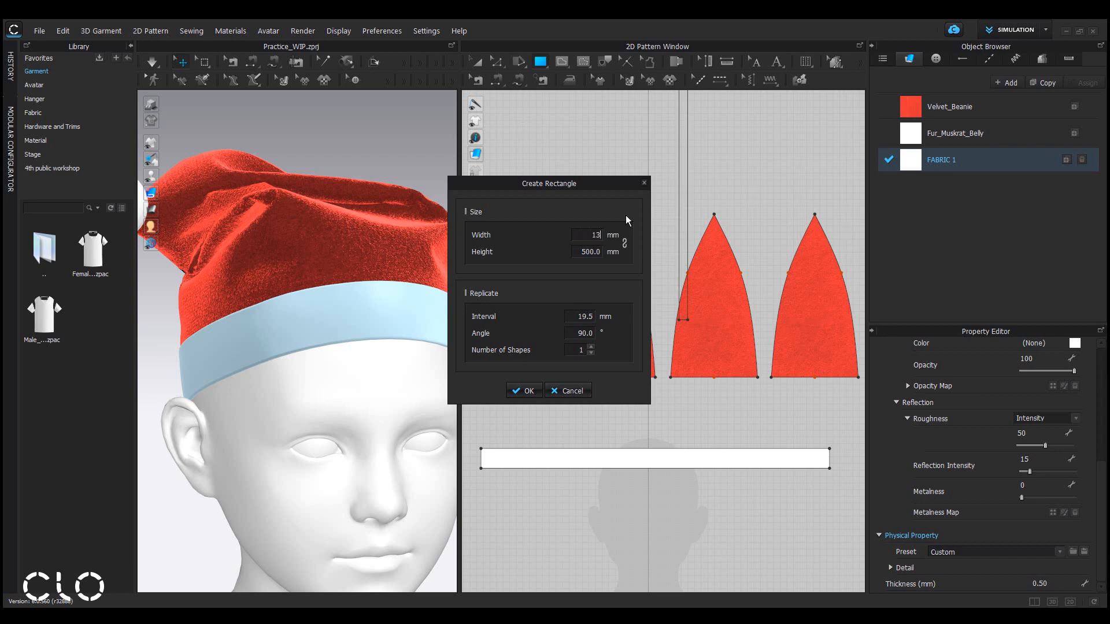
pyautogui.press('Tab')
pyautogui.write('13')
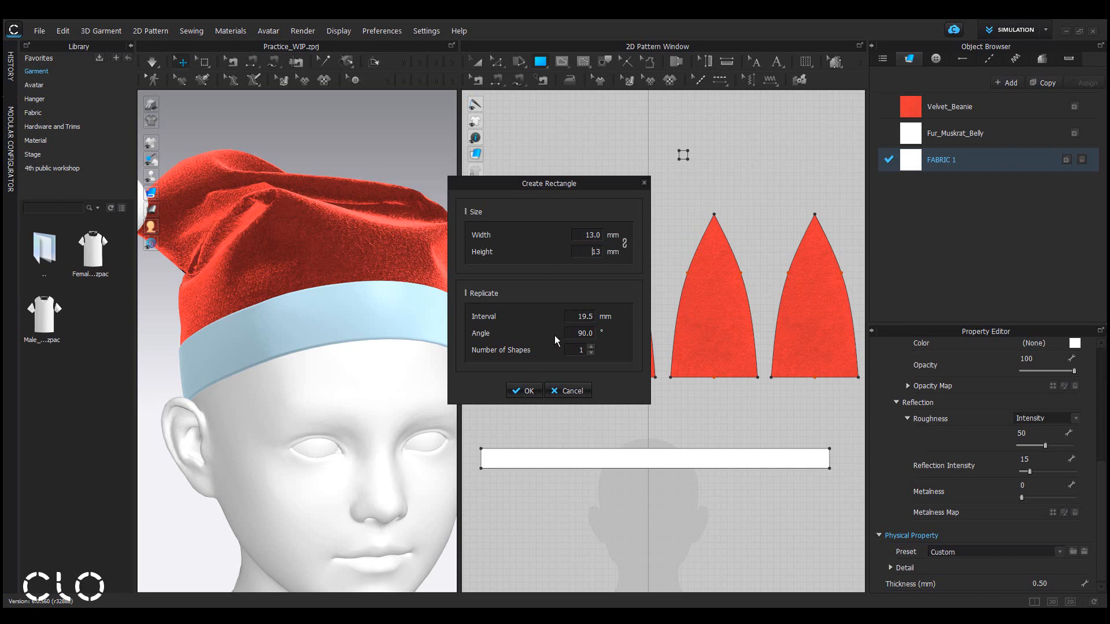
pyautogui.click(529, 391)
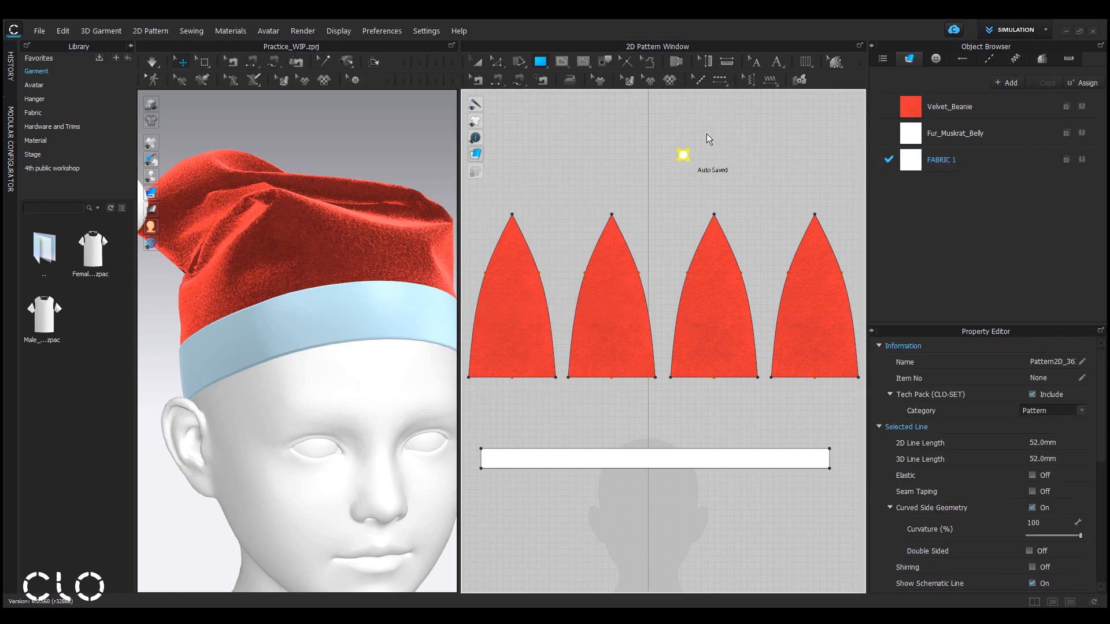
# Split the square's top edge into two equal segments with a uniform split.
pyautogui.scroll(-5, 706, 134)
pyautogui.scroll(3, 706, 134)
pyautogui.scroll(5, 711, 141)
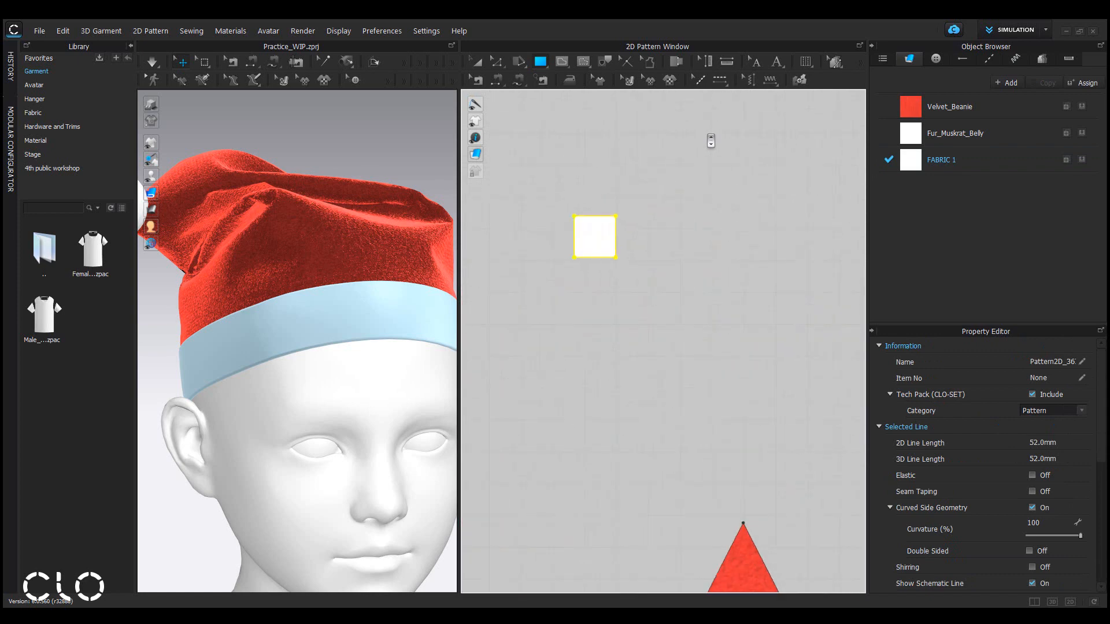
pyautogui.moveTo(652, 277); pyautogui.dragTo(695, 301, button='middle')
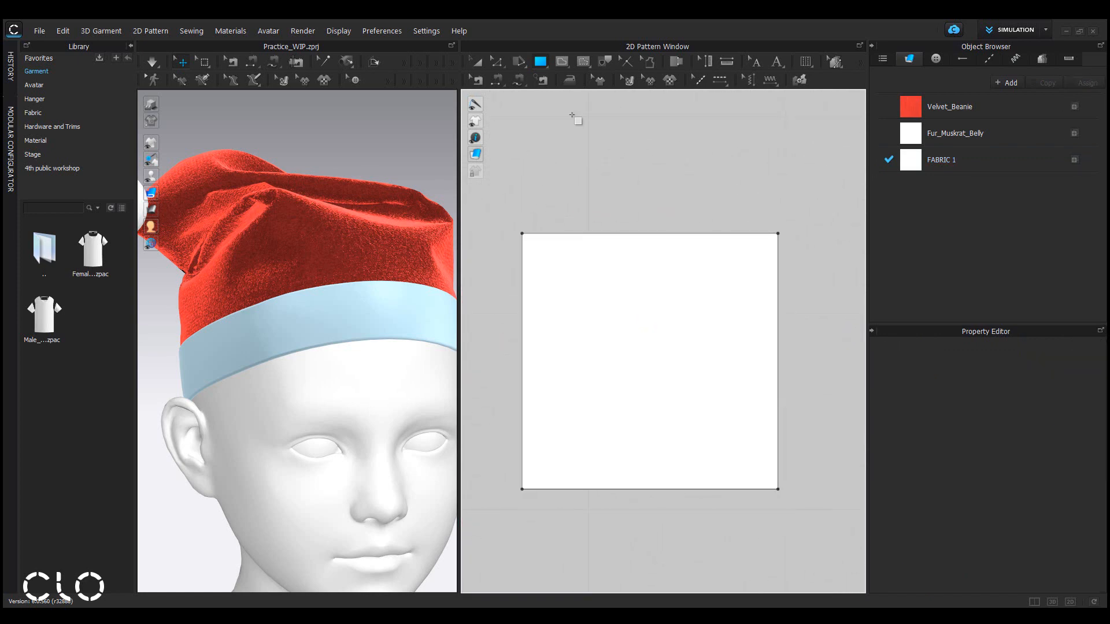
pyautogui.click(498, 64)
pyautogui.rightClick(649, 240)
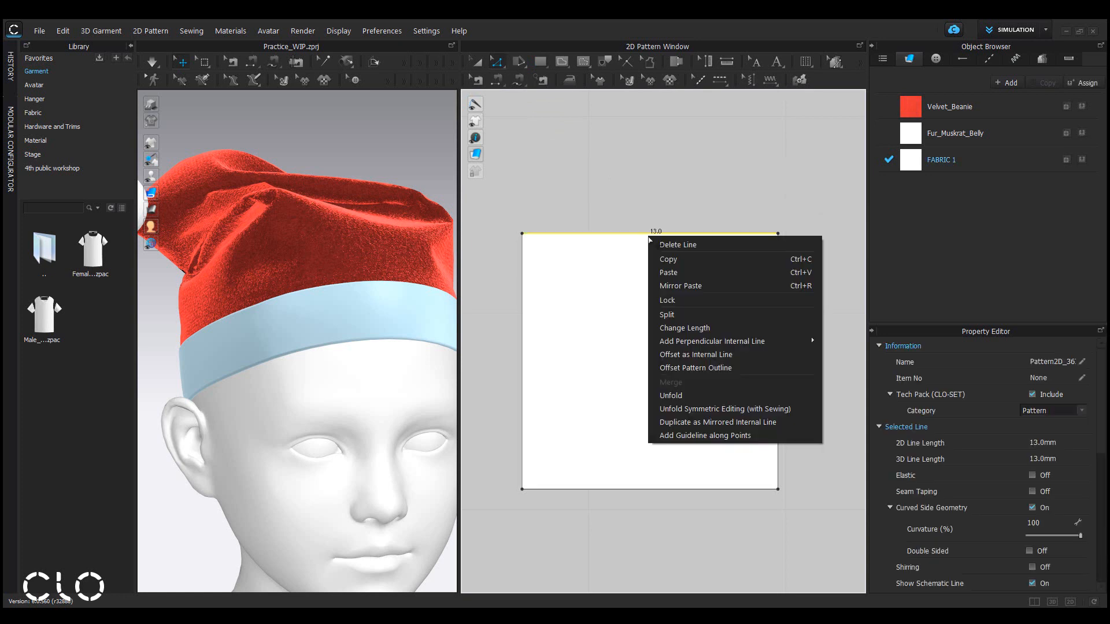
pyautogui.click(691, 320)
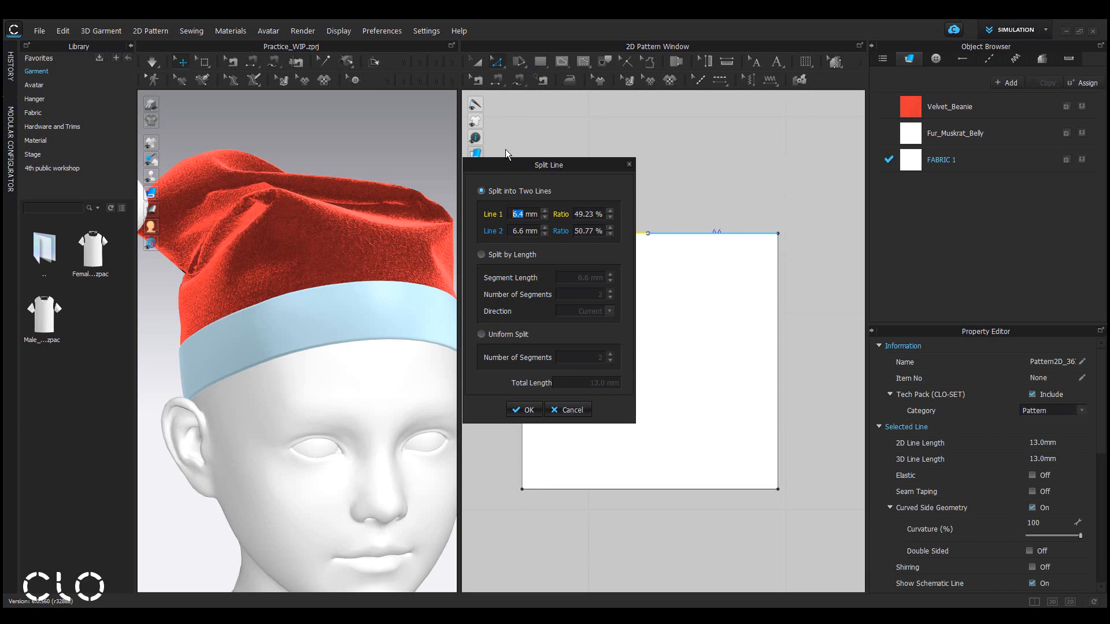
pyautogui.moveTo(538, 166); pyautogui.dragTo(416, 149)
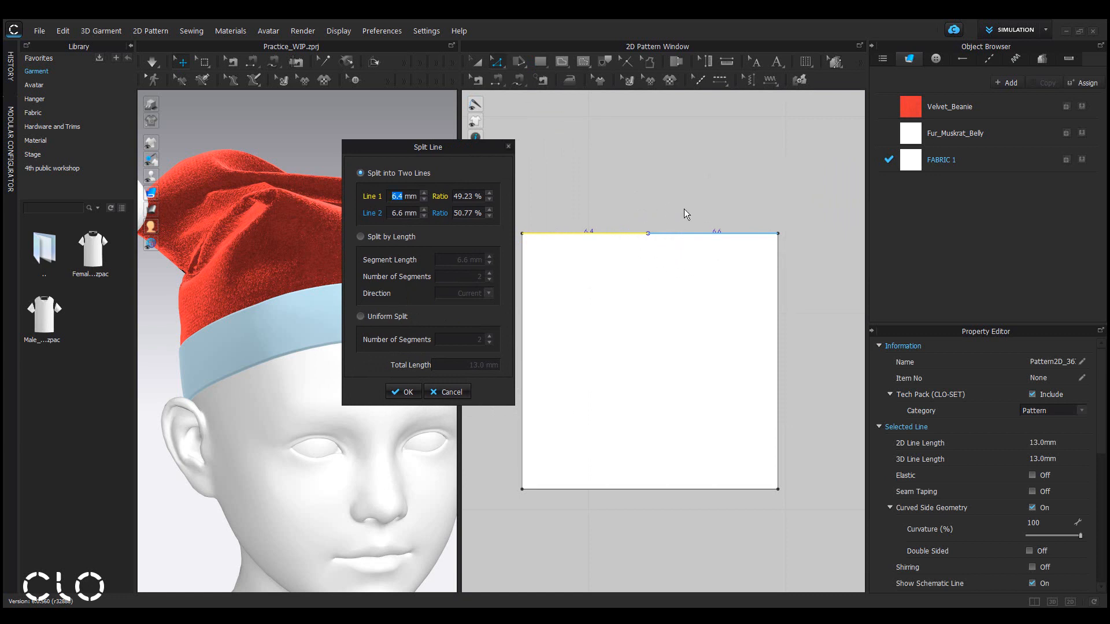
pyautogui.click(367, 317)
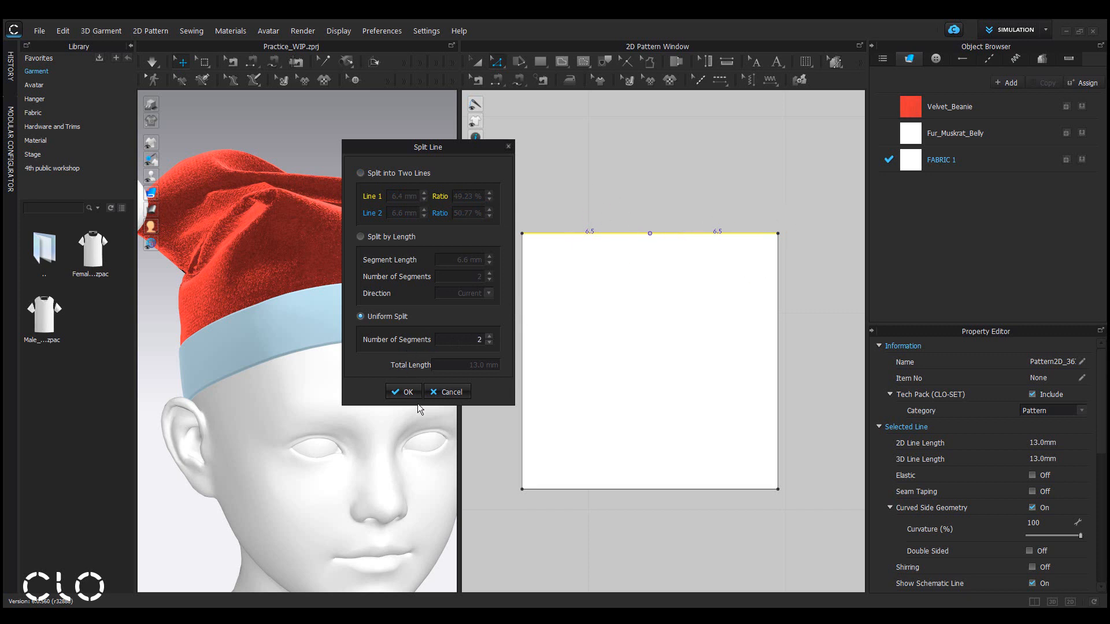
pyautogui.click(402, 392)
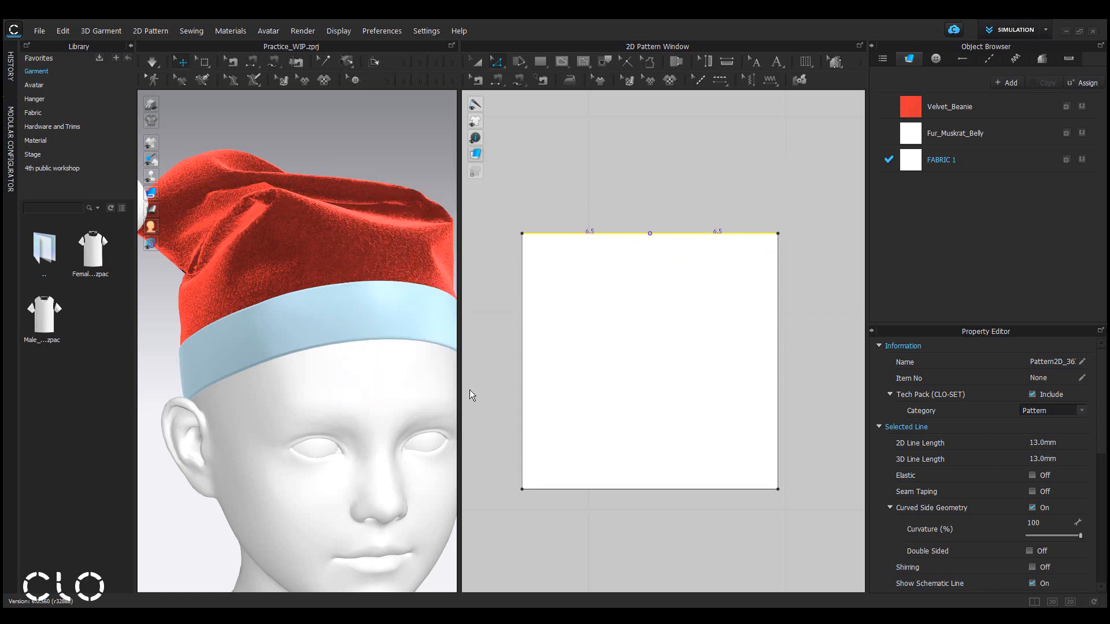
# Split the square's left edge into two equal segments with a uniform split.
pyautogui.click(487, 383)
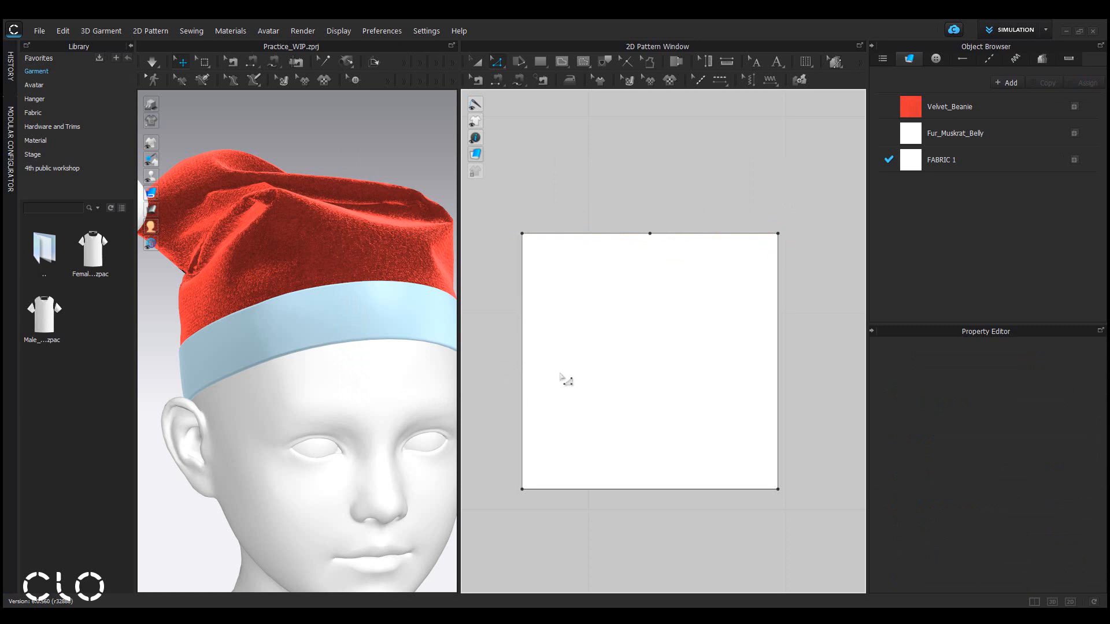
pyautogui.rightClick(522, 360)
pyautogui.click(550, 436)
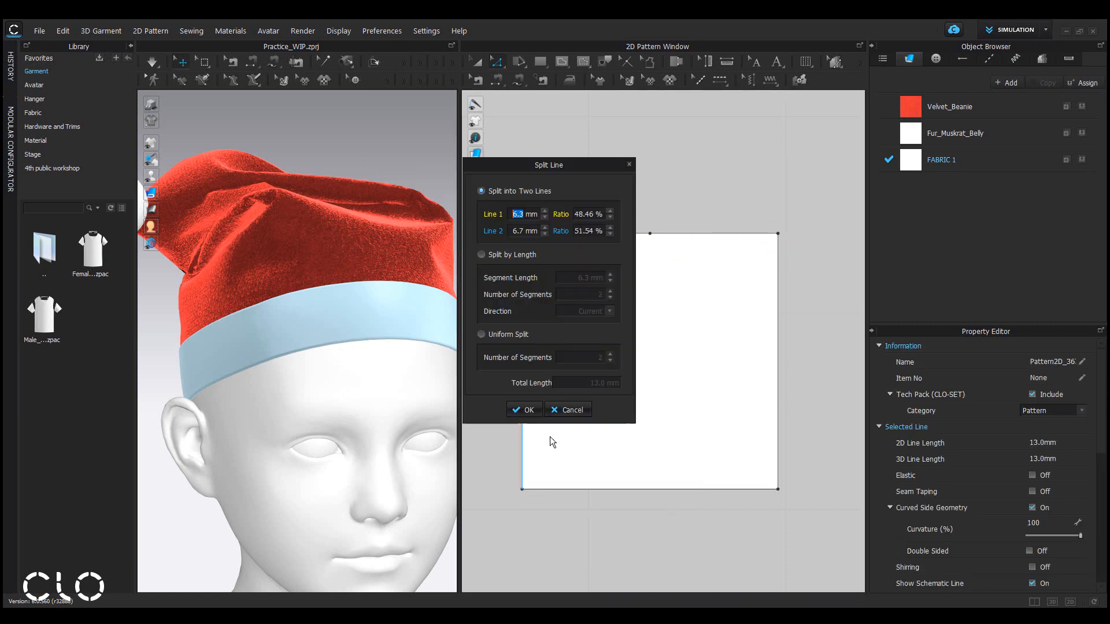
pyautogui.moveTo(572, 166); pyautogui.dragTo(434, 193)
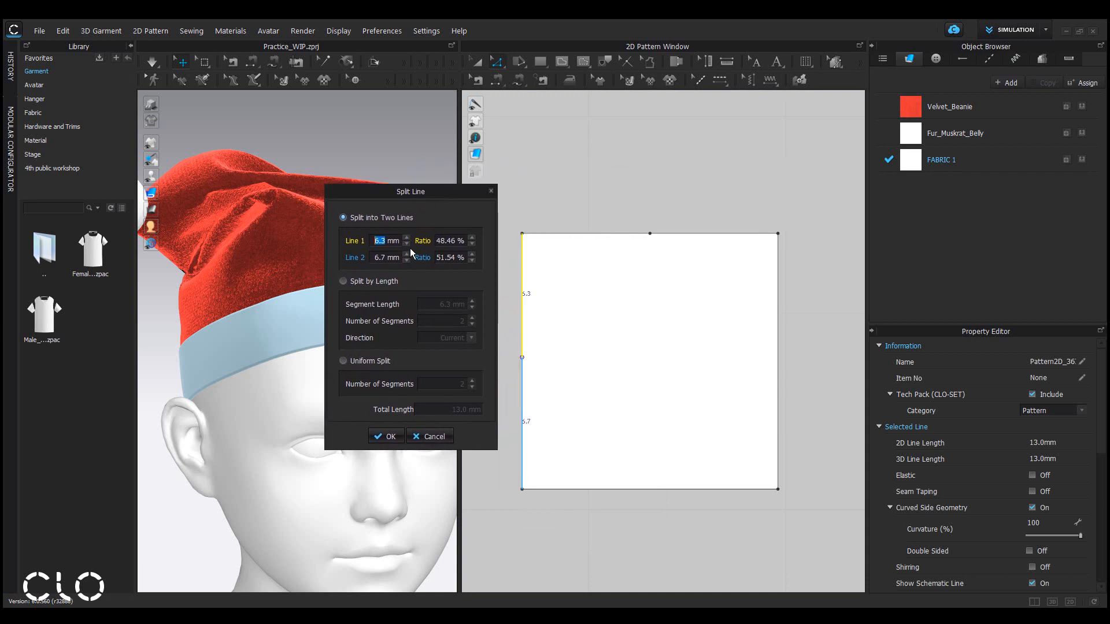
pyautogui.click(359, 360)
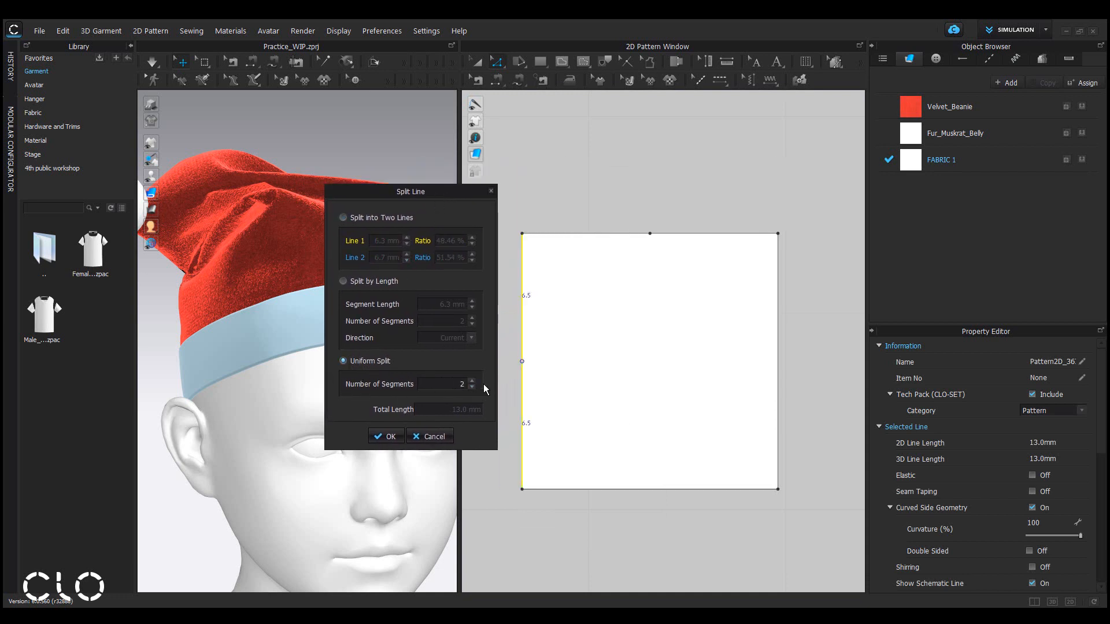
pyautogui.click(387, 438)
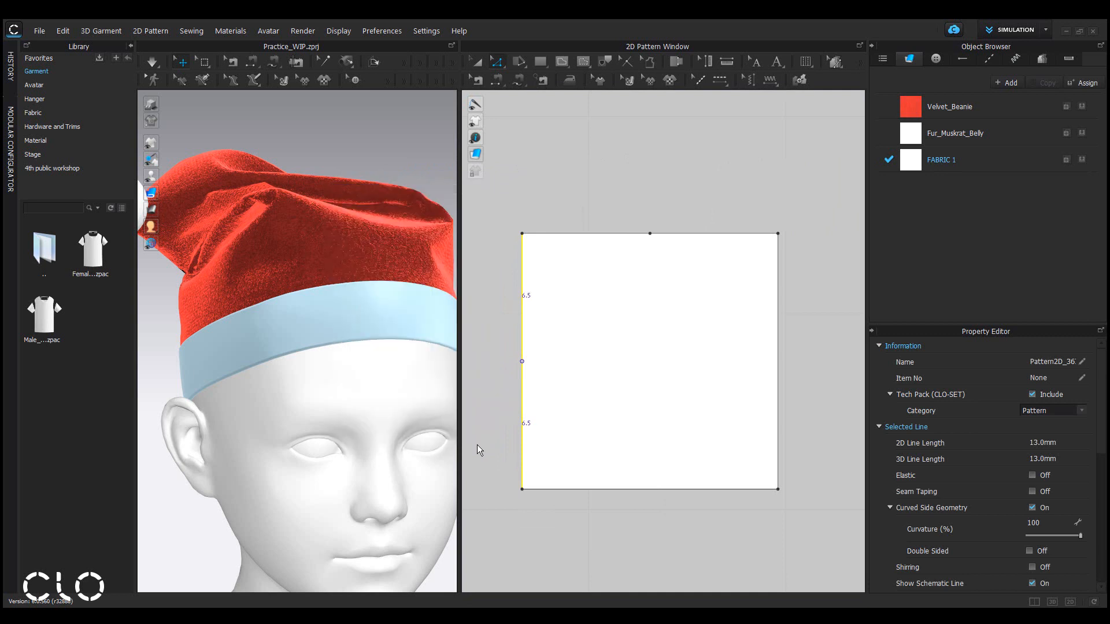
# Draw three internal lines from the top midpoint, top-left corner and left midpoint to the square's bottom-right corner.
pyautogui.click(793, 523)
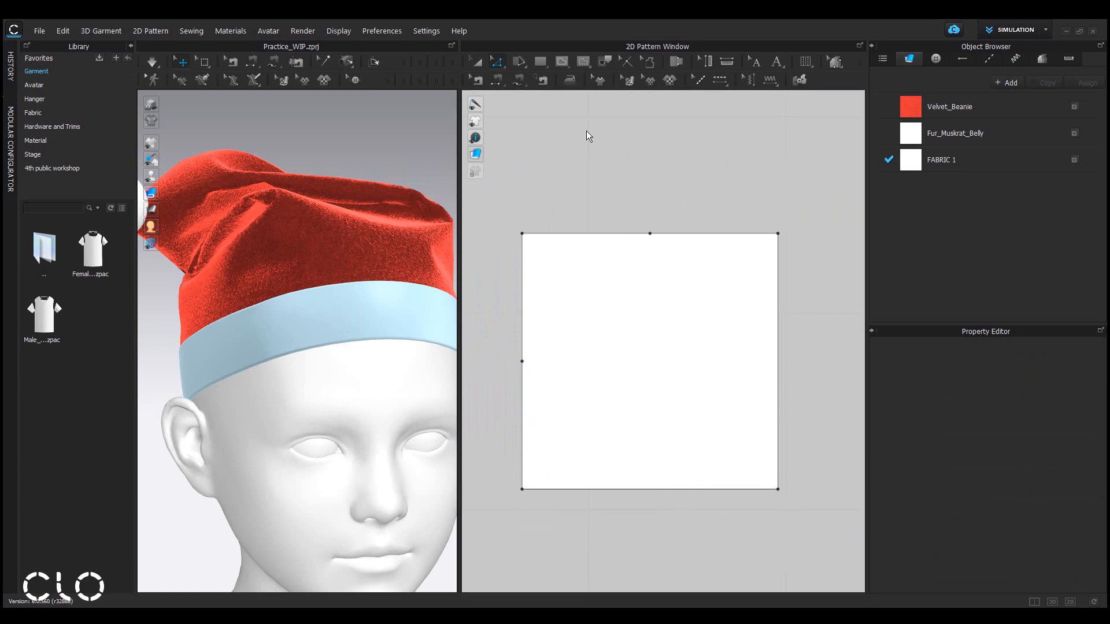
pyautogui.click(582, 63)
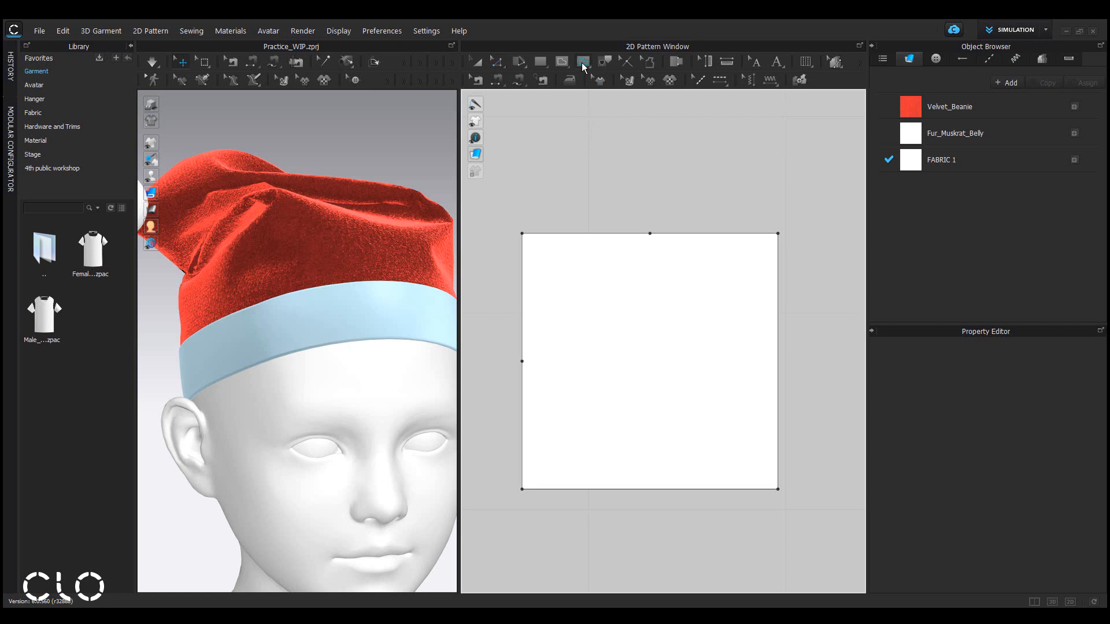
pyautogui.click(650, 234)
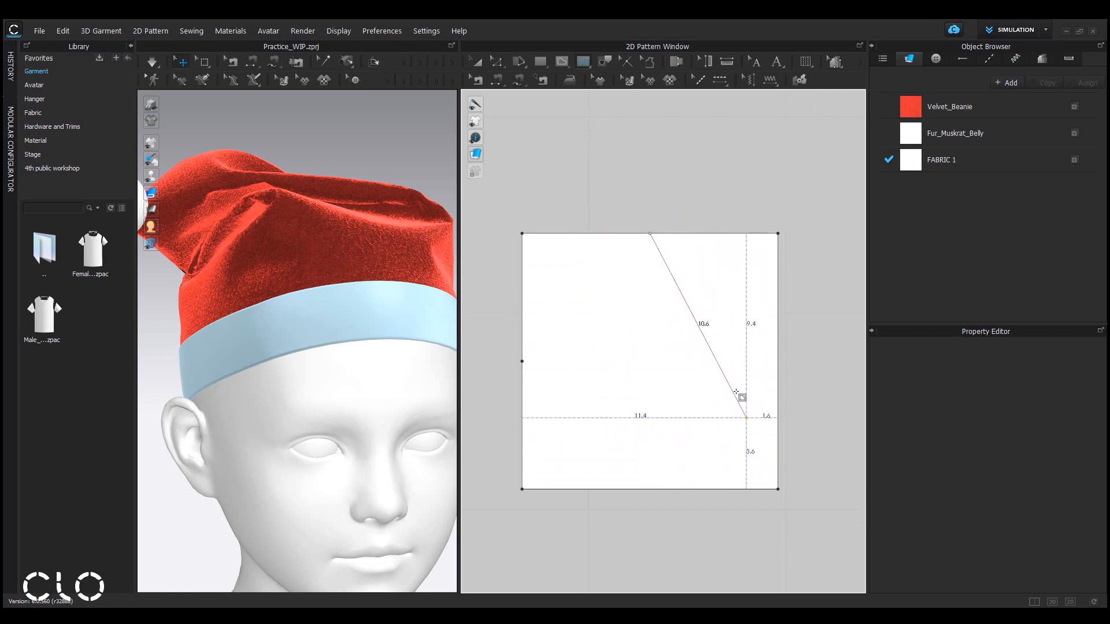
pyautogui.click(777, 488)
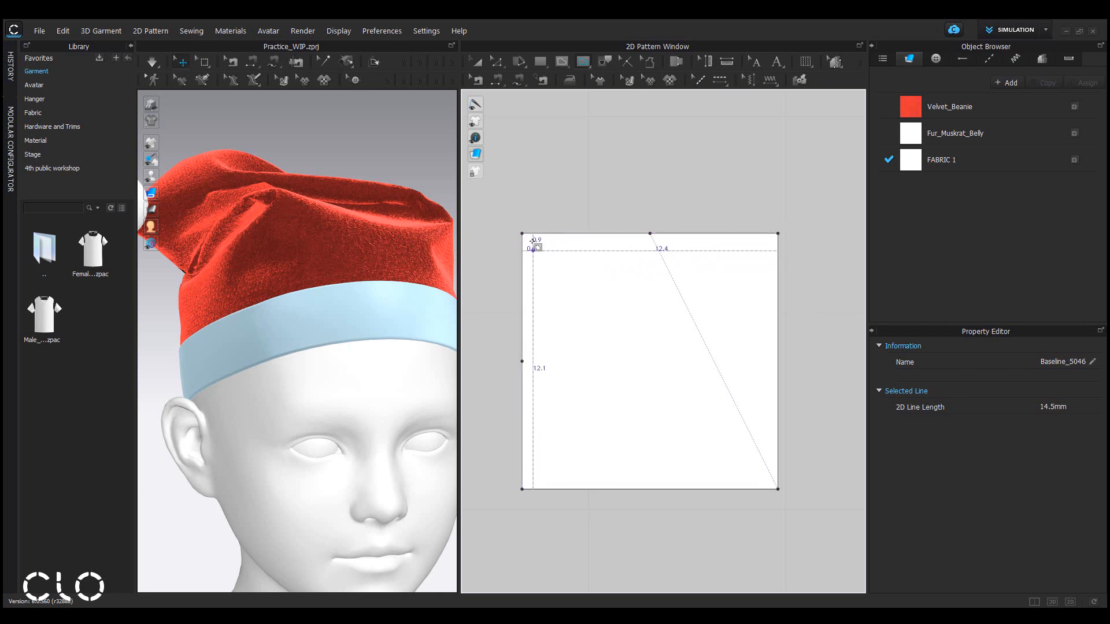
pyautogui.click(523, 234)
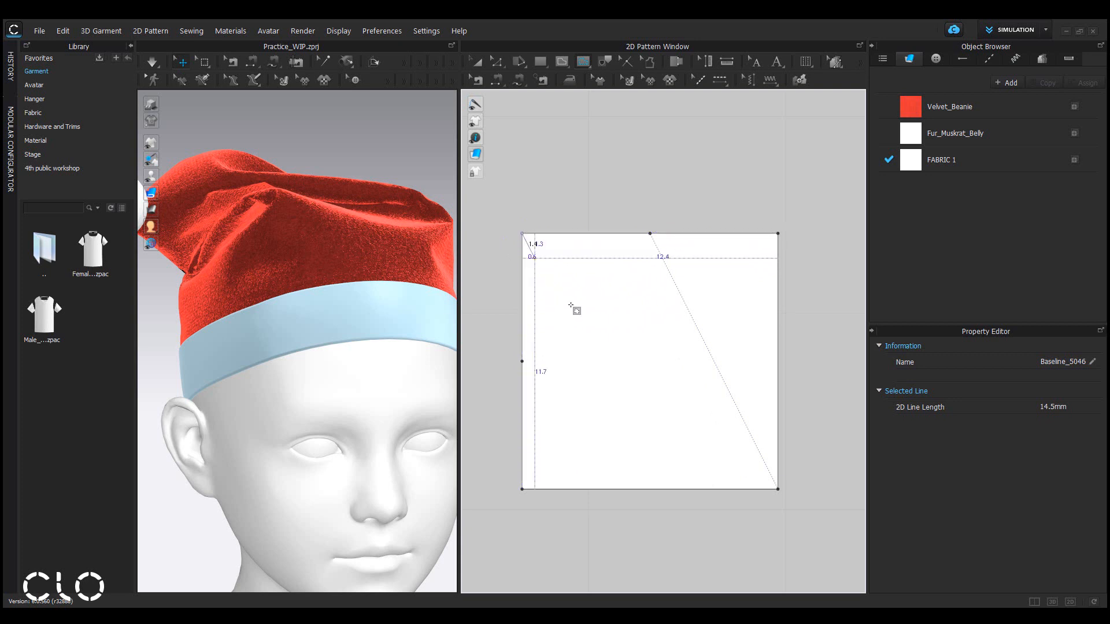
pyautogui.click(778, 487)
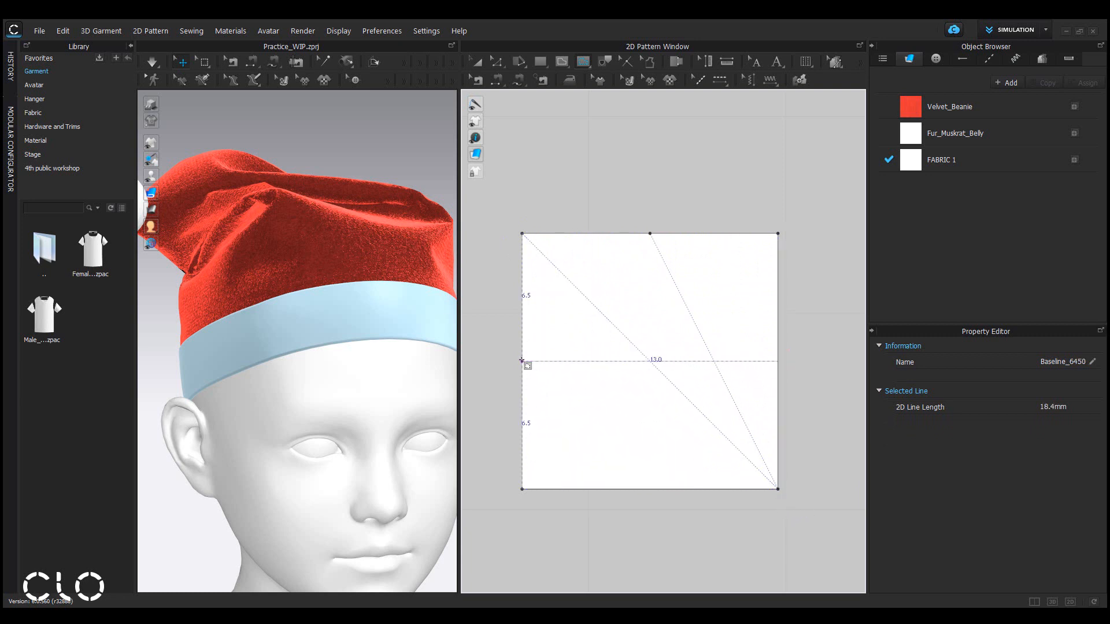
pyautogui.click(522, 361)
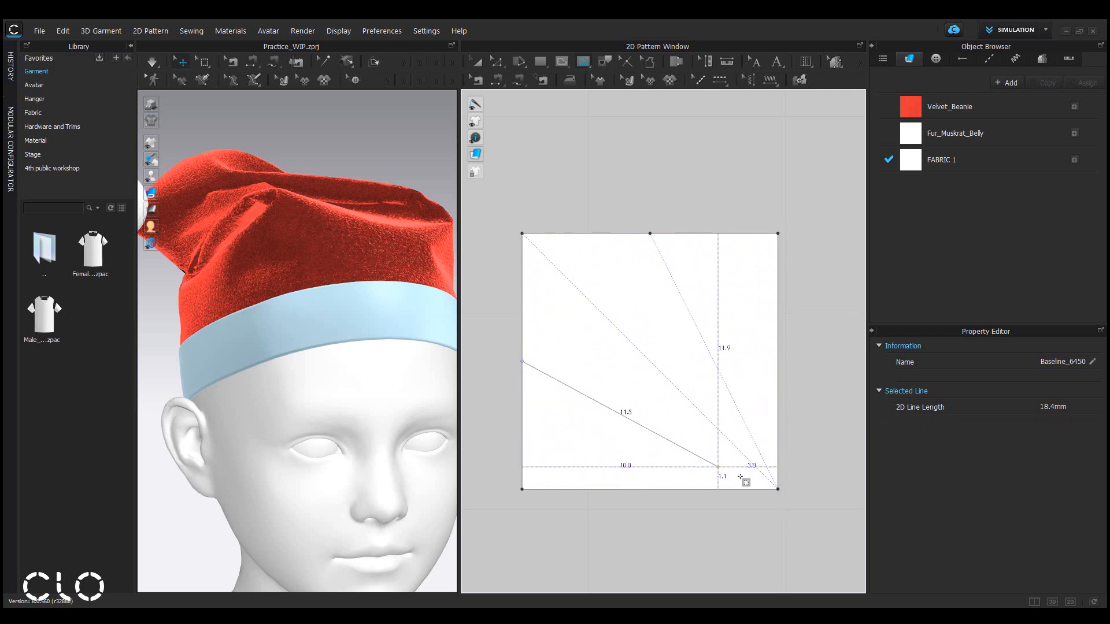
pyautogui.click(778, 488)
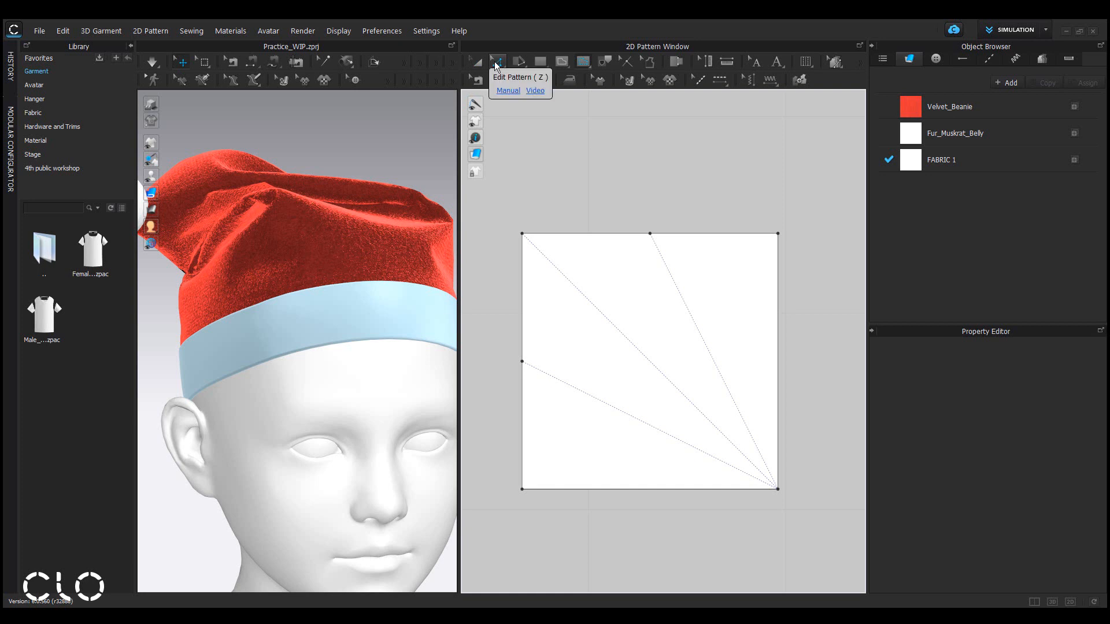
# Move the top edge's midpoint inward along its internal line by 9 mm.
pyautogui.click(497, 62)
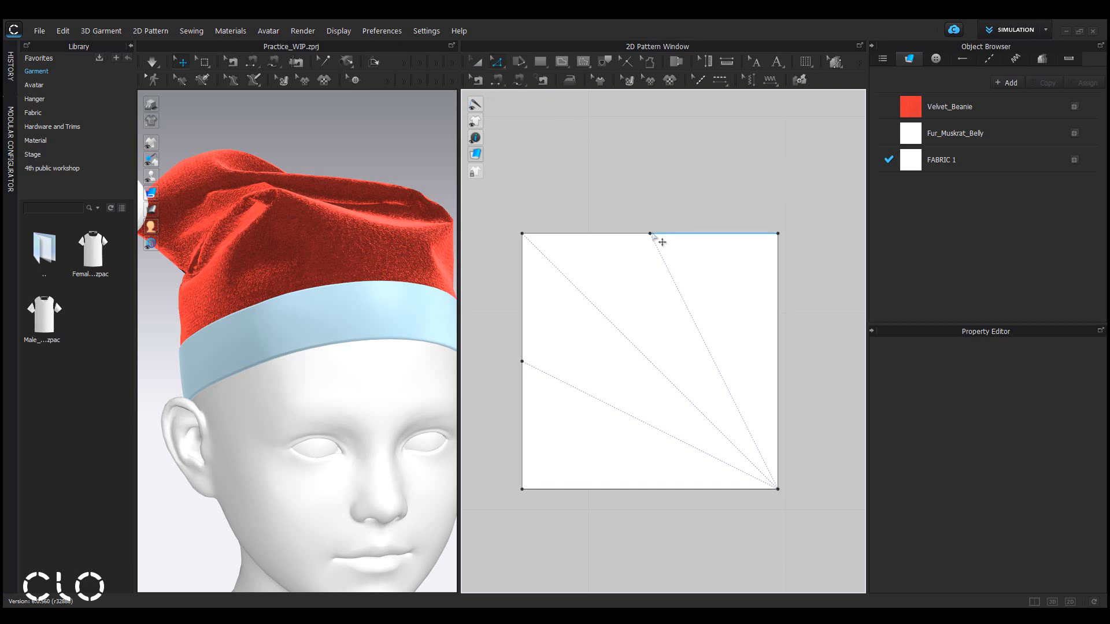
pyautogui.moveTo(657, 242); pyautogui.dragTo(705, 352)
pyautogui.rightClick(706, 353)
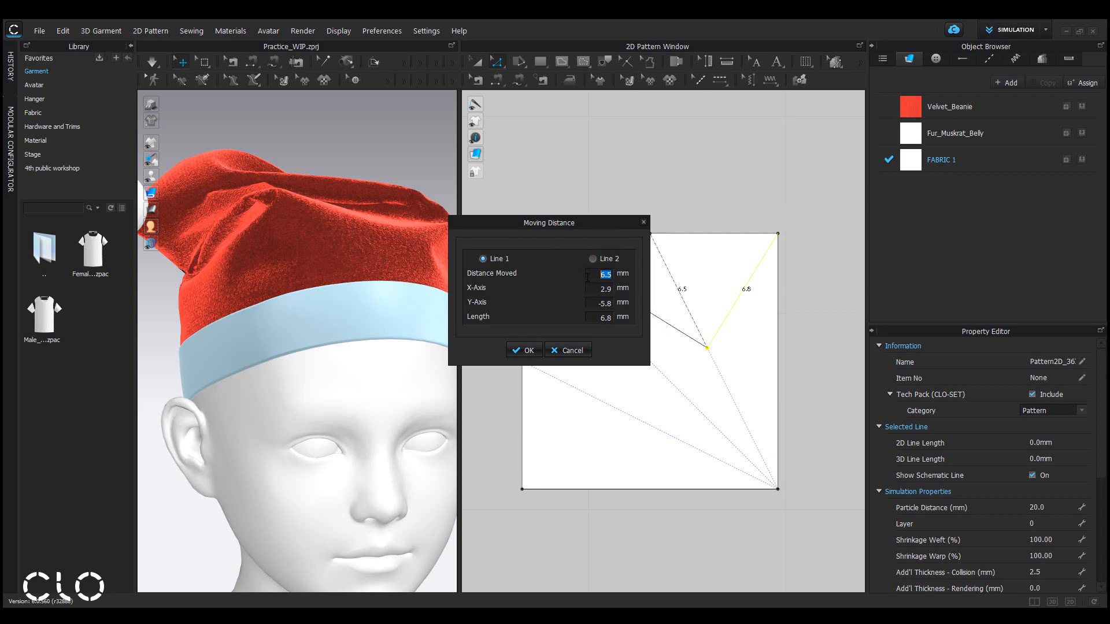
pyautogui.moveTo(571, 224); pyautogui.dragTo(522, 234)
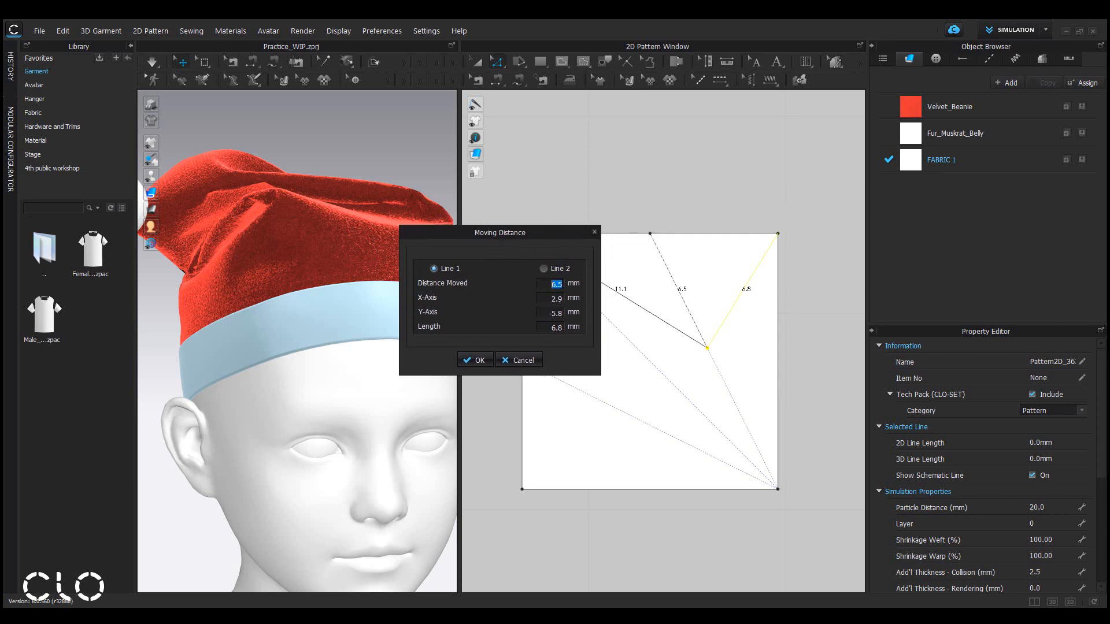
pyautogui.write('9')
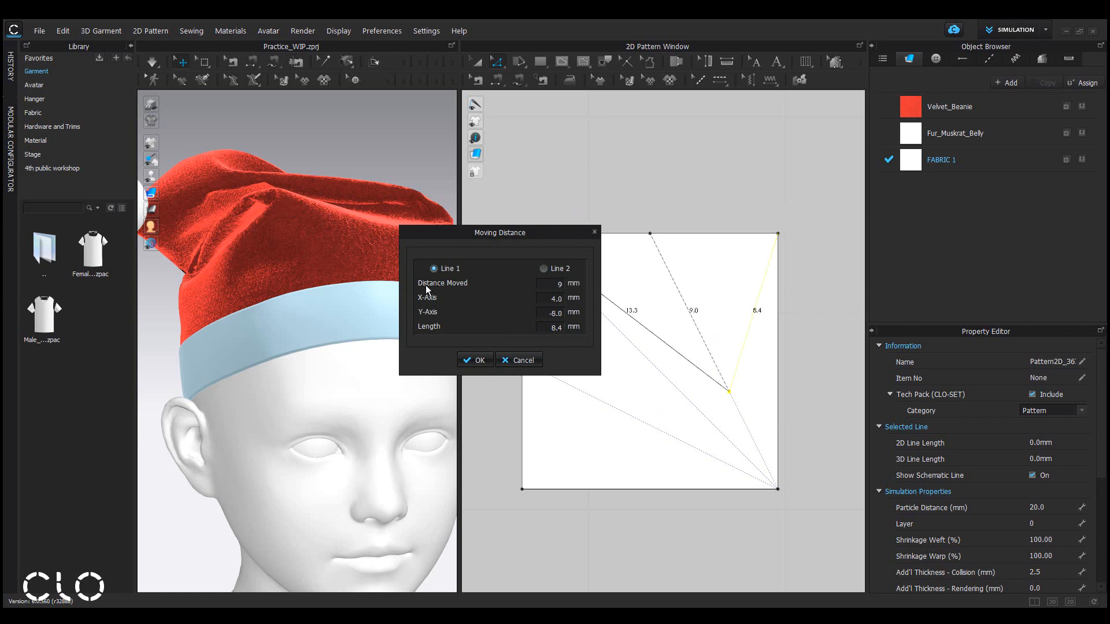
pyautogui.click(476, 360)
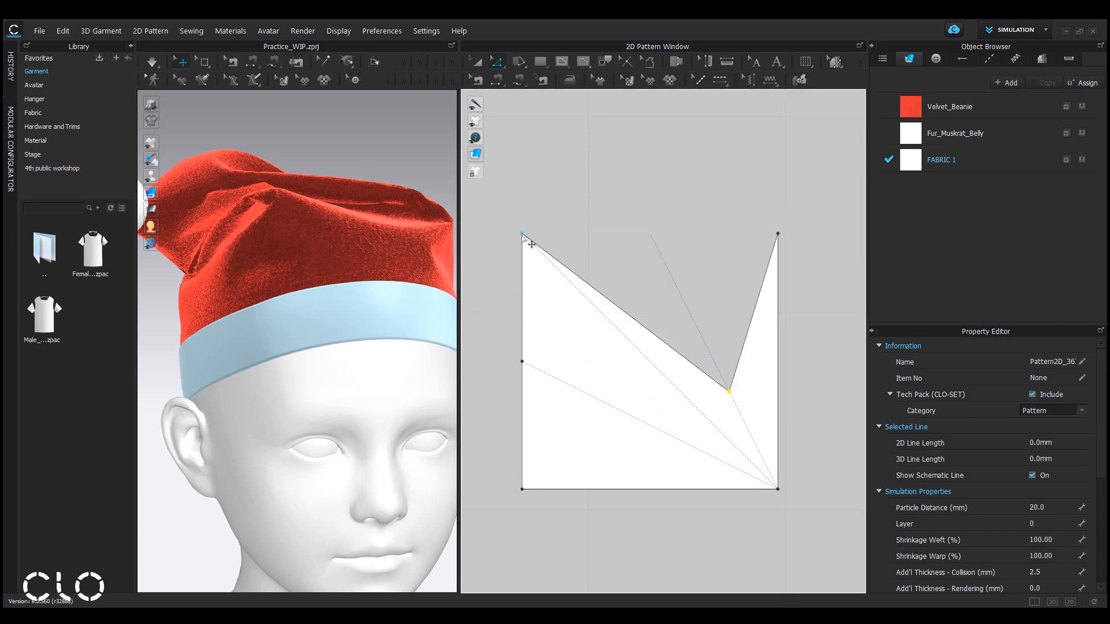
# Move the square's top-left corner inward along its diagonal by 8 mm.
pyautogui.moveTo(524, 237); pyautogui.dragTo(603, 320)
pyautogui.rightClick(603, 317)
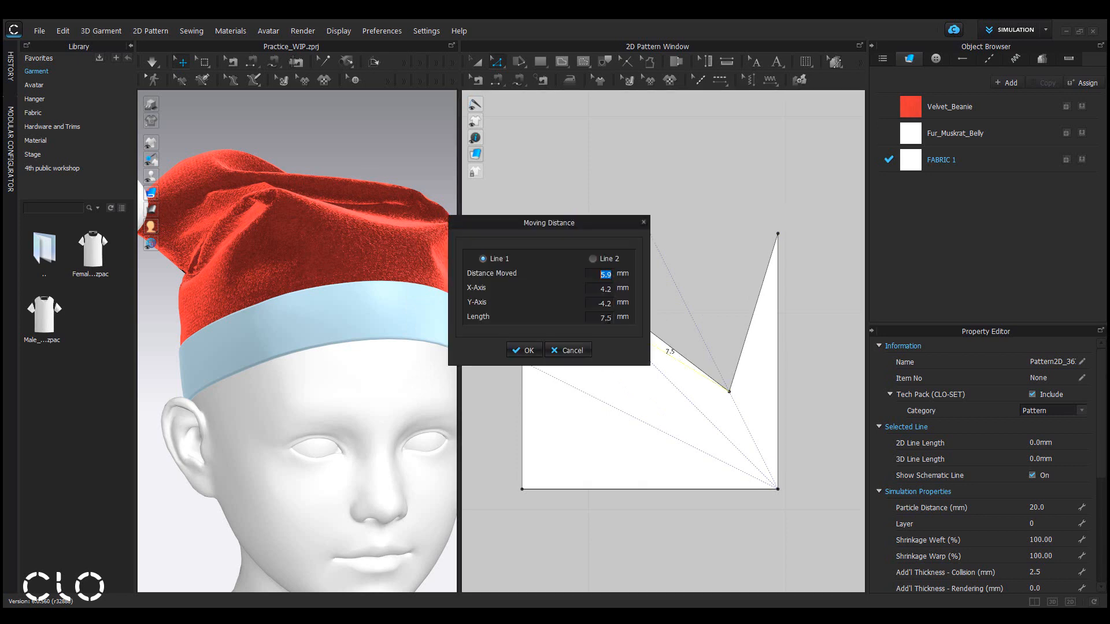
pyautogui.moveTo(608, 220); pyautogui.dragTo(479, 222)
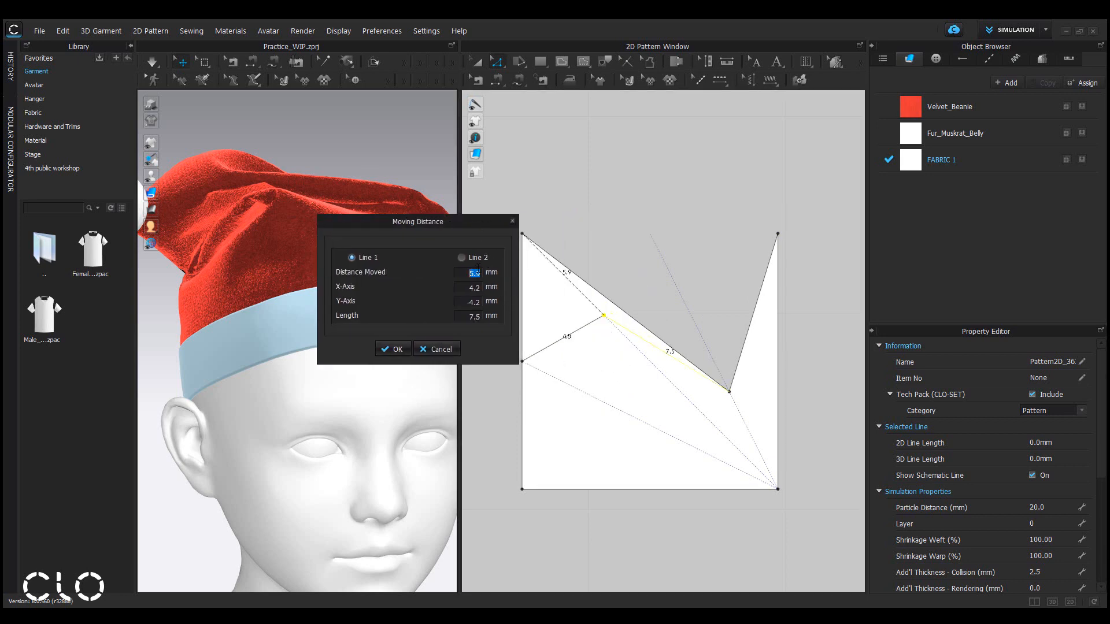
pyautogui.write('8')
pyautogui.click(393, 349)
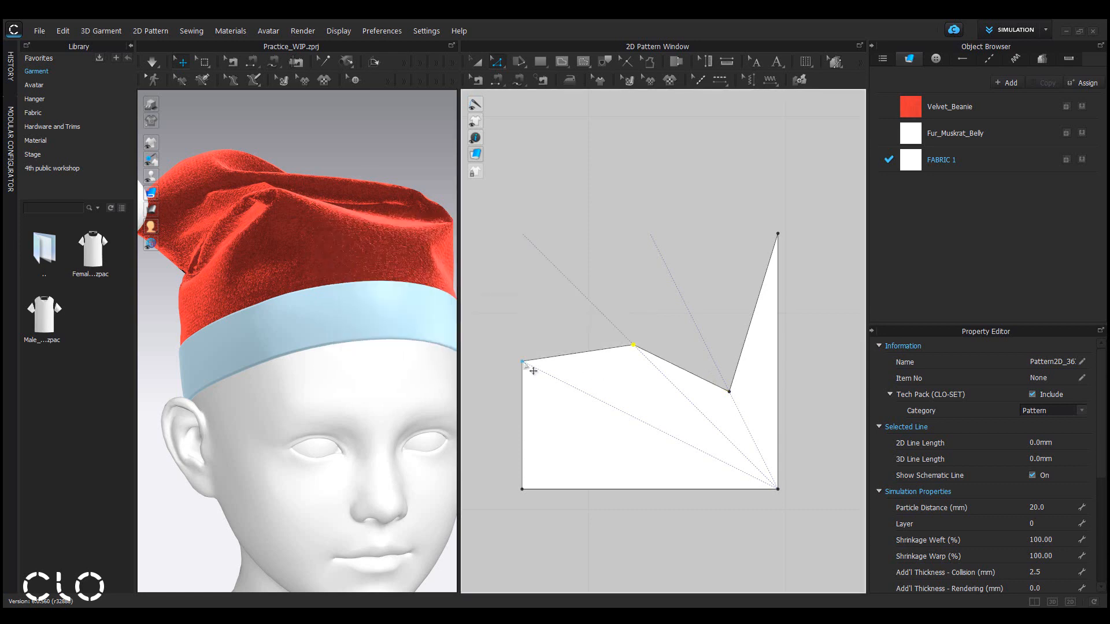
# Move the left edge's midpoint inward along its internal line by 9 mm.
pyautogui.moveTo(525, 364); pyautogui.dragTo(692, 449)
pyautogui.rightClick(691, 450)
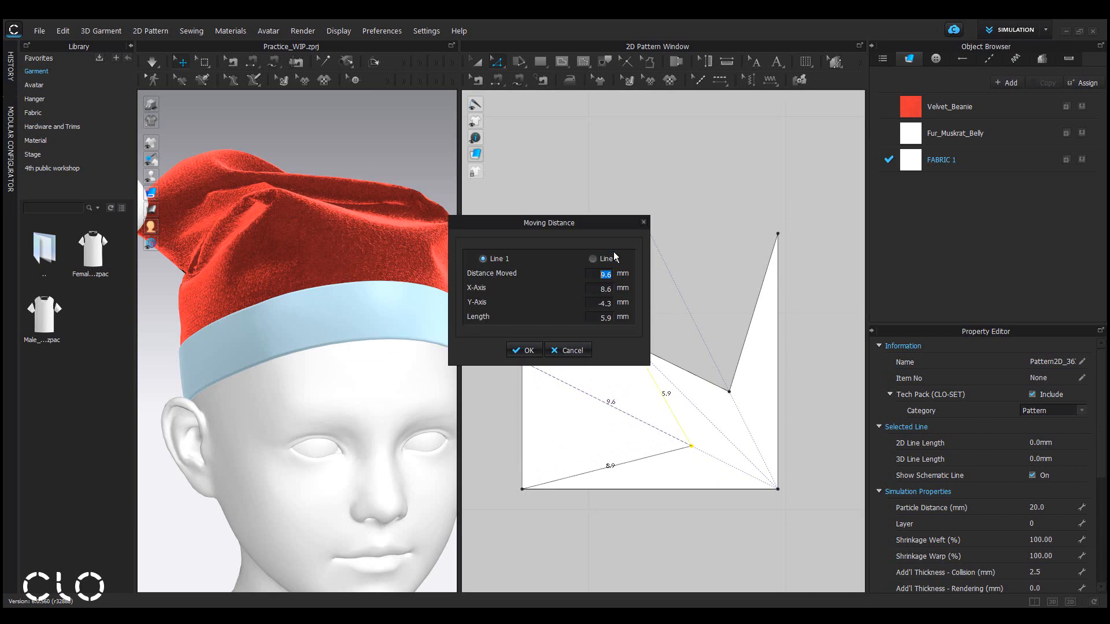
pyautogui.write('9')
pyautogui.click(528, 350)
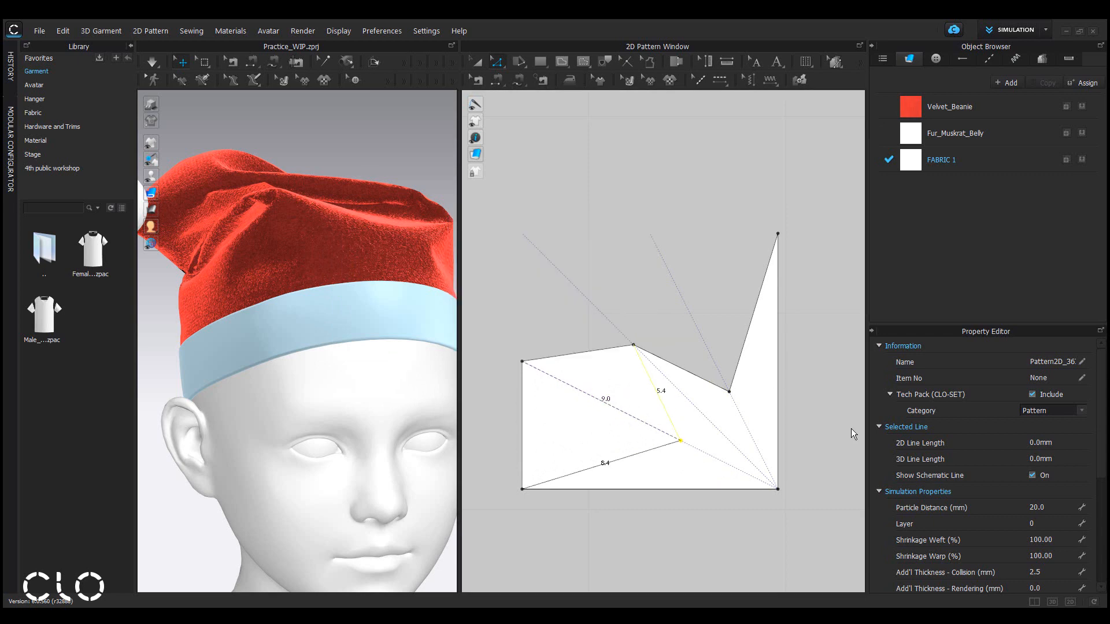
# Unfold the pattern along its right edge to mirror the shape into a half star.
pyautogui.click(851, 475)
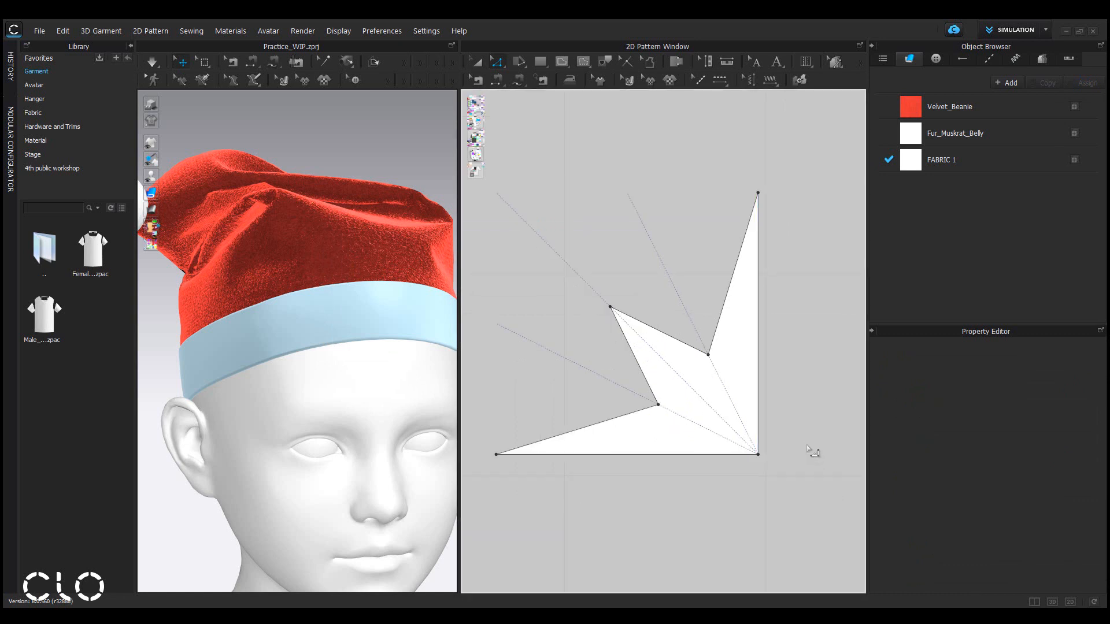
pyautogui.rightClick(757, 368)
pyautogui.click(791, 522)
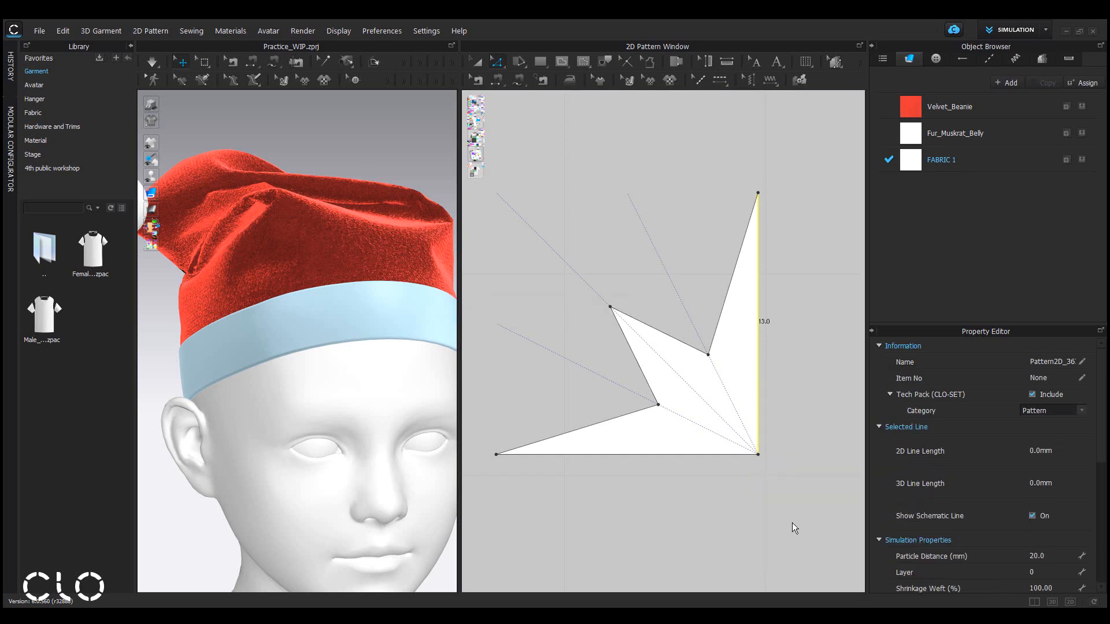
pyautogui.scroll(-3, 799, 528)
# Delete the point in the middle of the bottom edge and unfold the pattern along that edge into a full eight-pointed star.
pyautogui.moveTo(791, 516); pyautogui.dragTo(652, 414, button='middle')
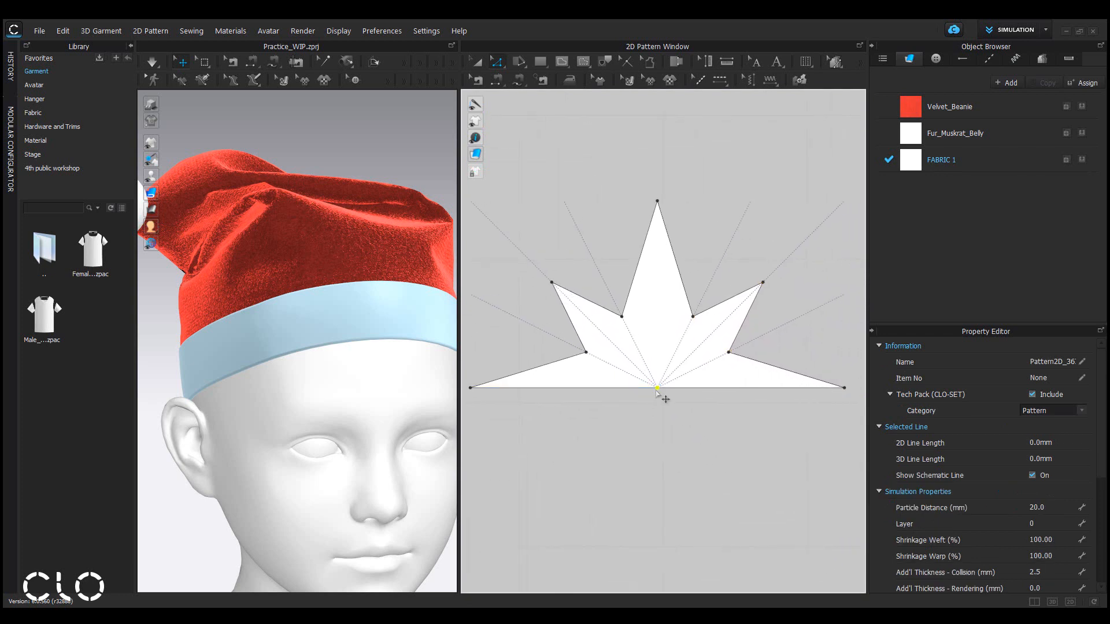
pyautogui.press('Delete')
pyautogui.rightClick(659, 389)
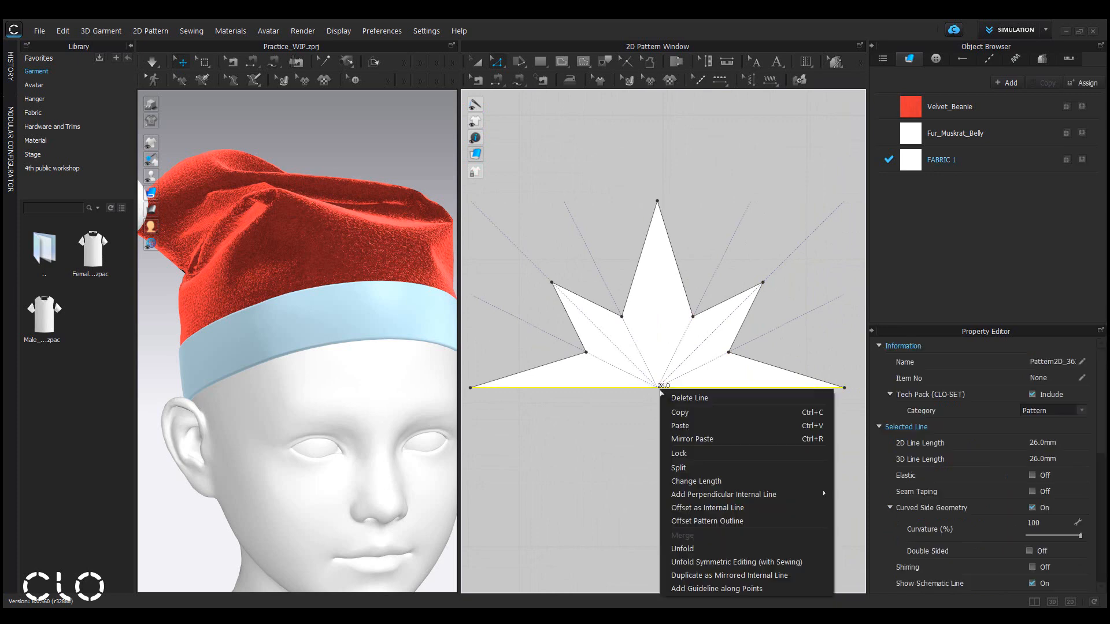
pyautogui.click(714, 549)
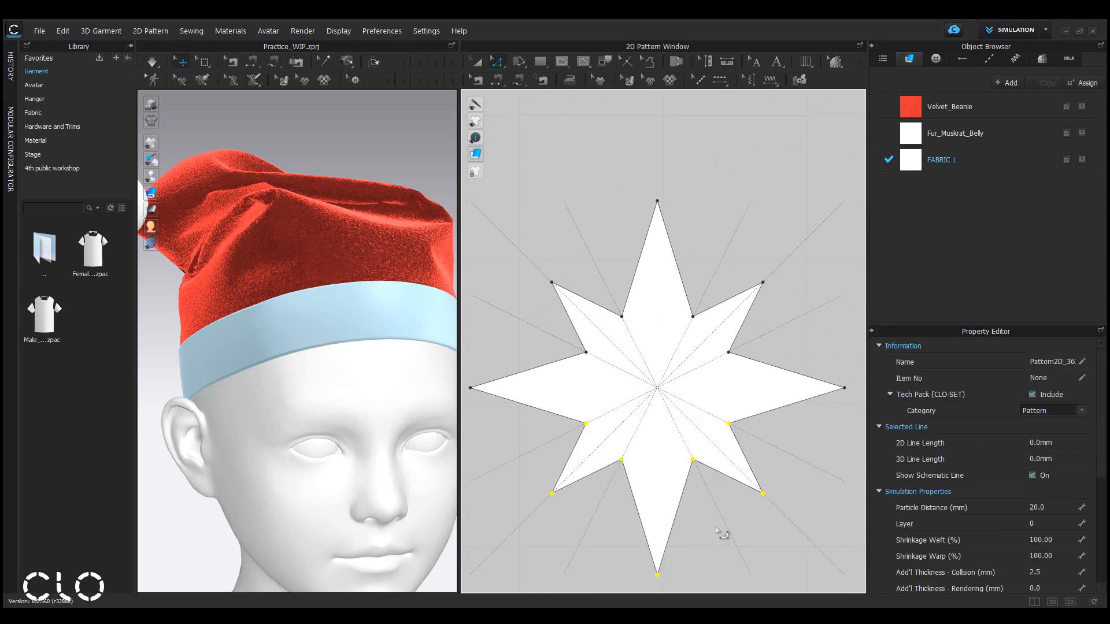
# Select the star pattern and set its Curved Side Geometry curvature to 10%.
pyautogui.moveTo(728, 540); pyautogui.dragTo(739, 484, button='middle')
pyautogui.click(746, 502)
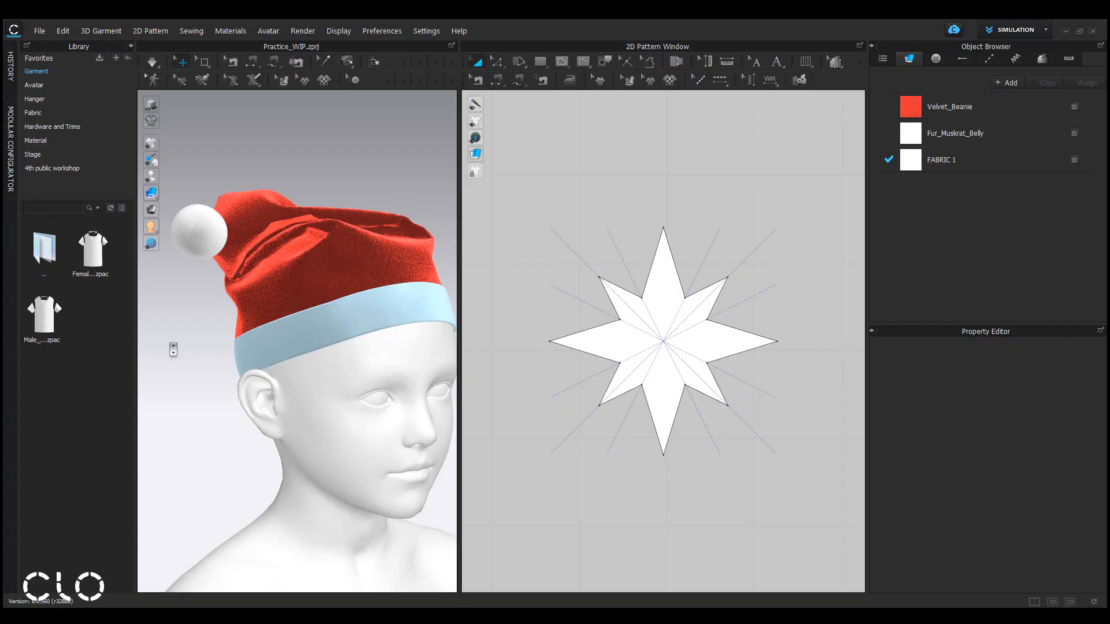
pyautogui.scroll(-5, 173, 350)
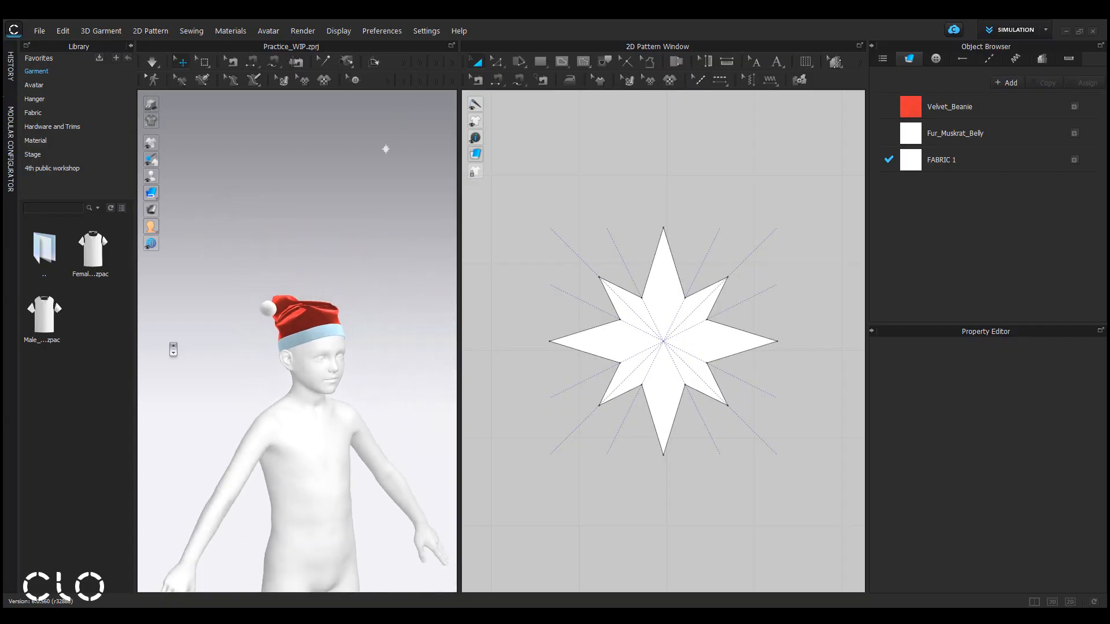
pyautogui.scroll(1, 419, 127)
pyautogui.moveTo(401, 221); pyautogui.dragTo(342, 369, button='middle')
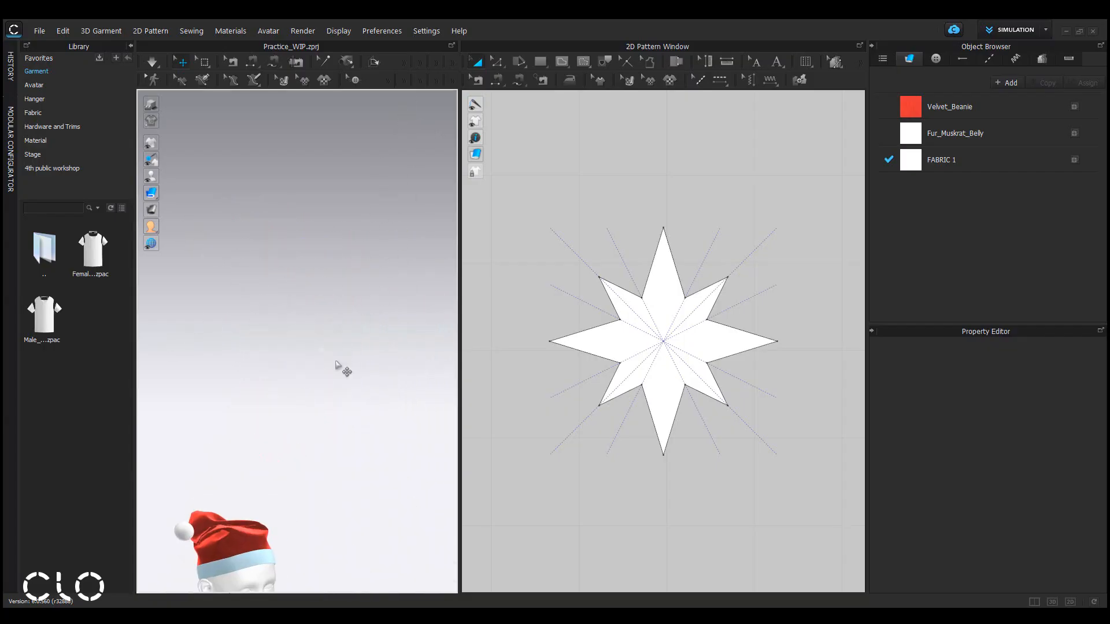
pyautogui.scroll(4, 349, 375)
pyautogui.click(363, 366)
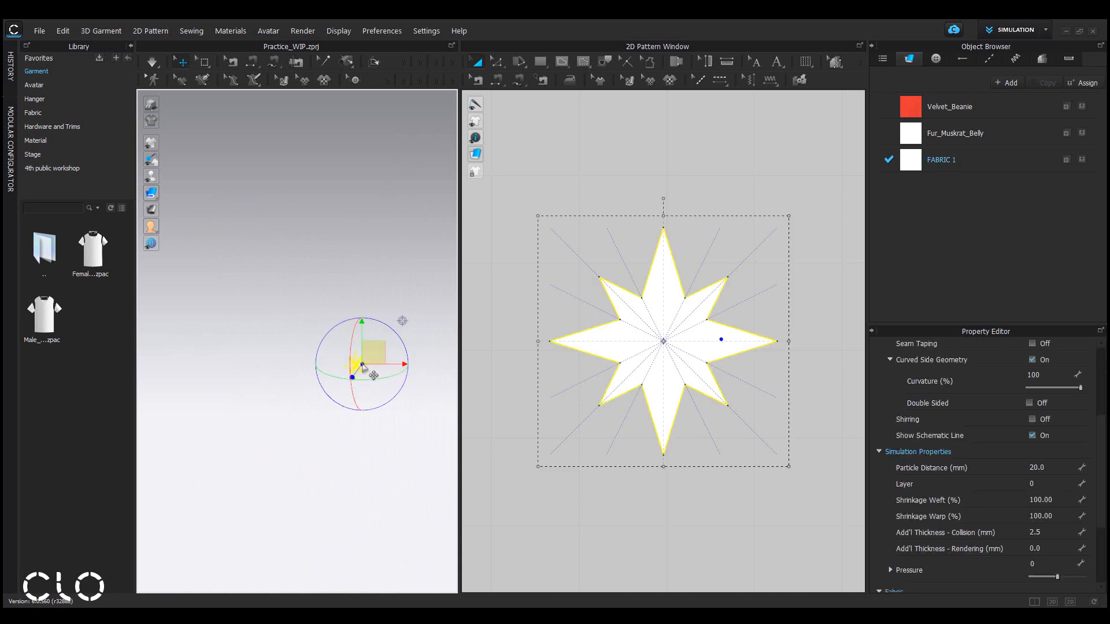
pyautogui.scroll(5, 369, 371)
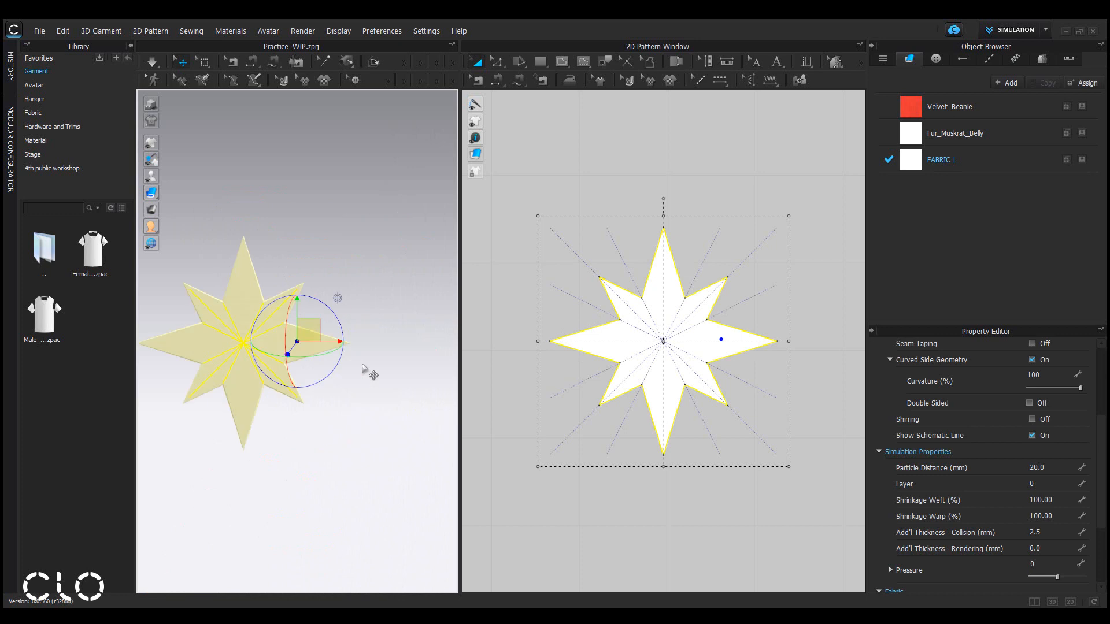
pyautogui.scroll(4, 194, 347)
pyautogui.moveTo(197, 348); pyautogui.dragTo(275, 348, button='middle')
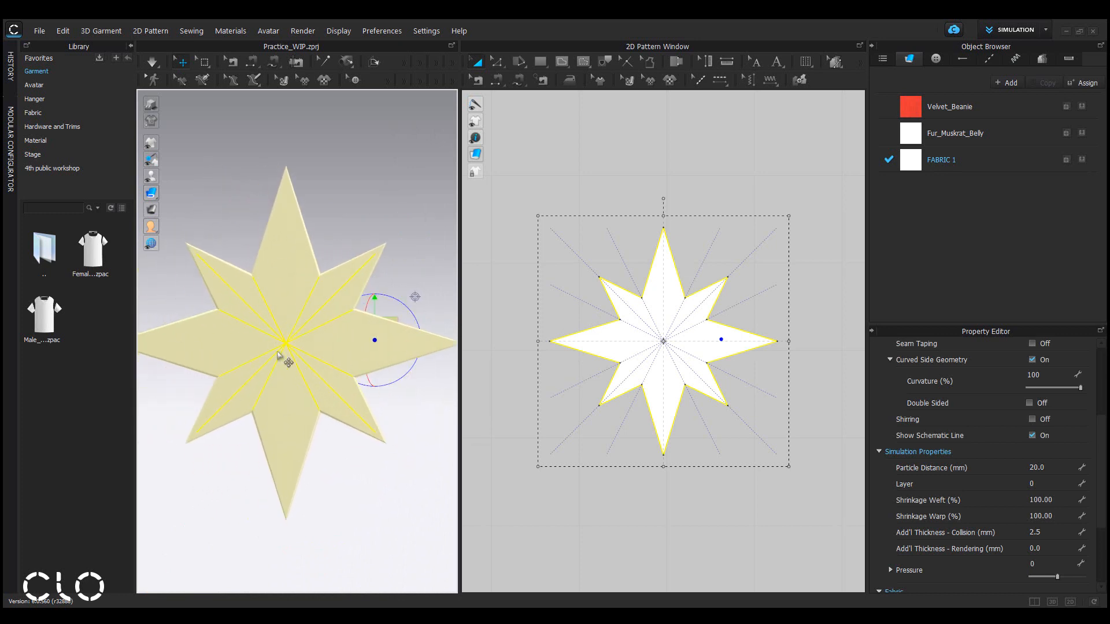
pyautogui.moveTo(285, 359); pyautogui.dragTo(319, 344, button='right')
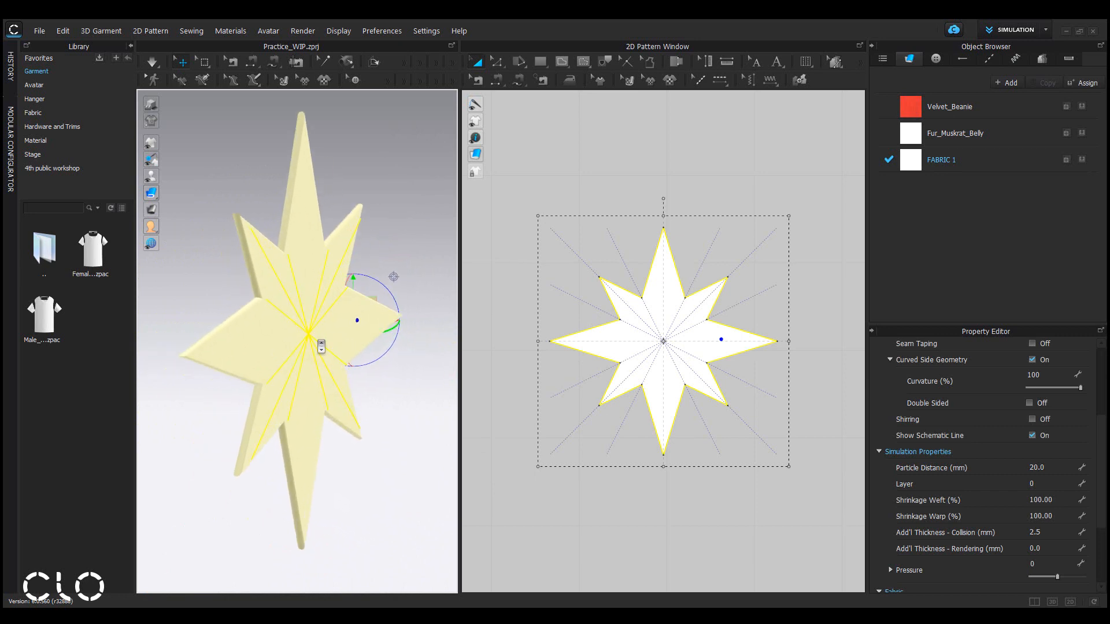
pyautogui.scroll(2, 1102, 515)
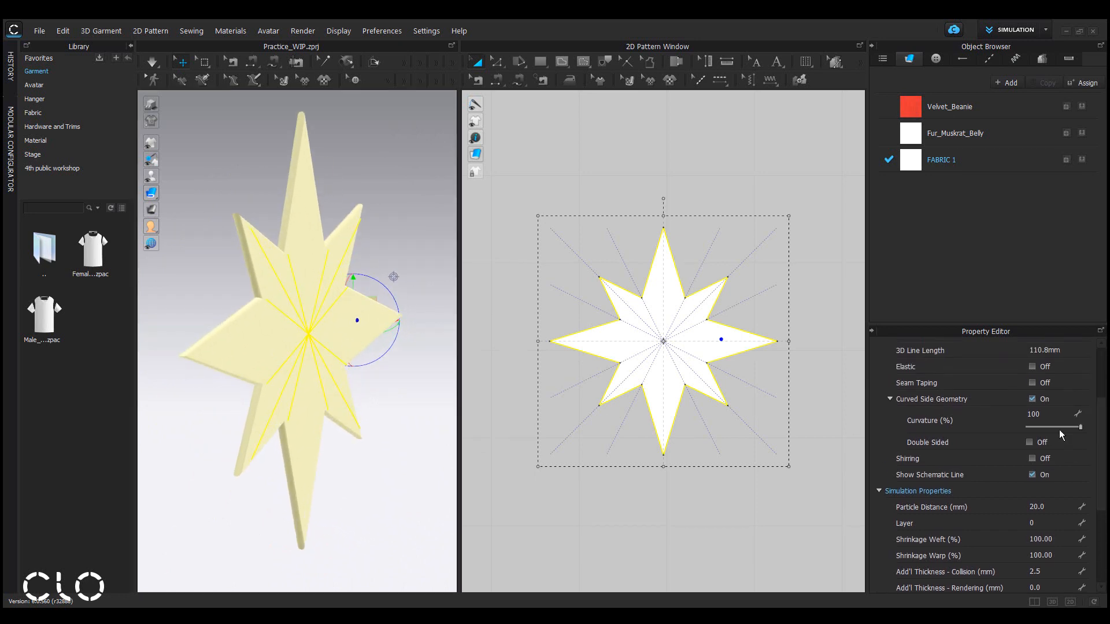
pyautogui.click(1069, 417)
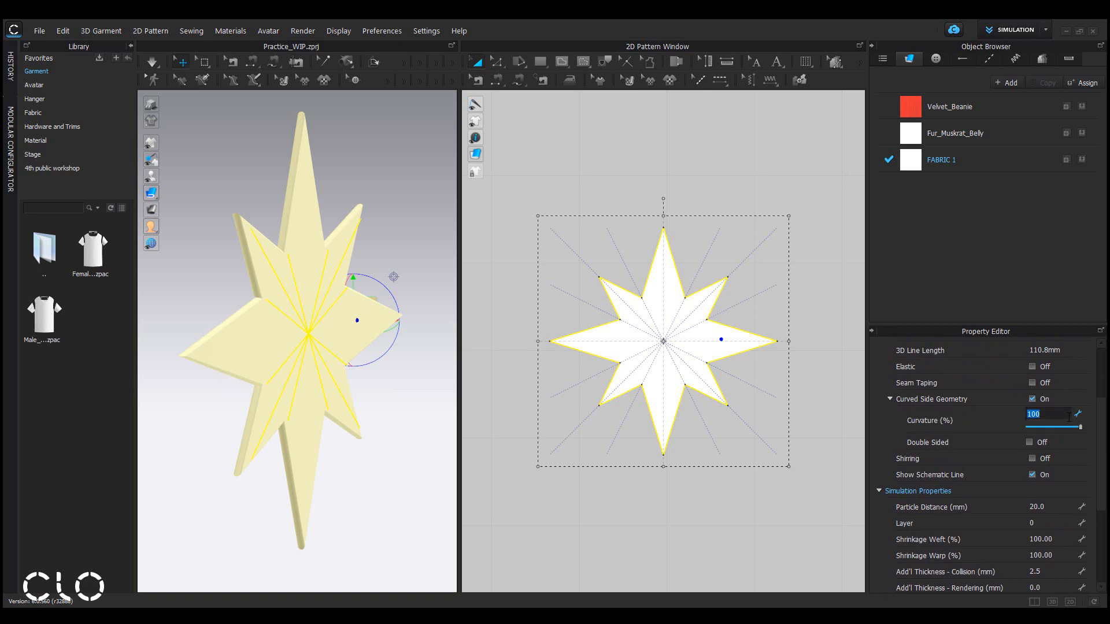
pyautogui.write('10')
pyautogui.press('Return')
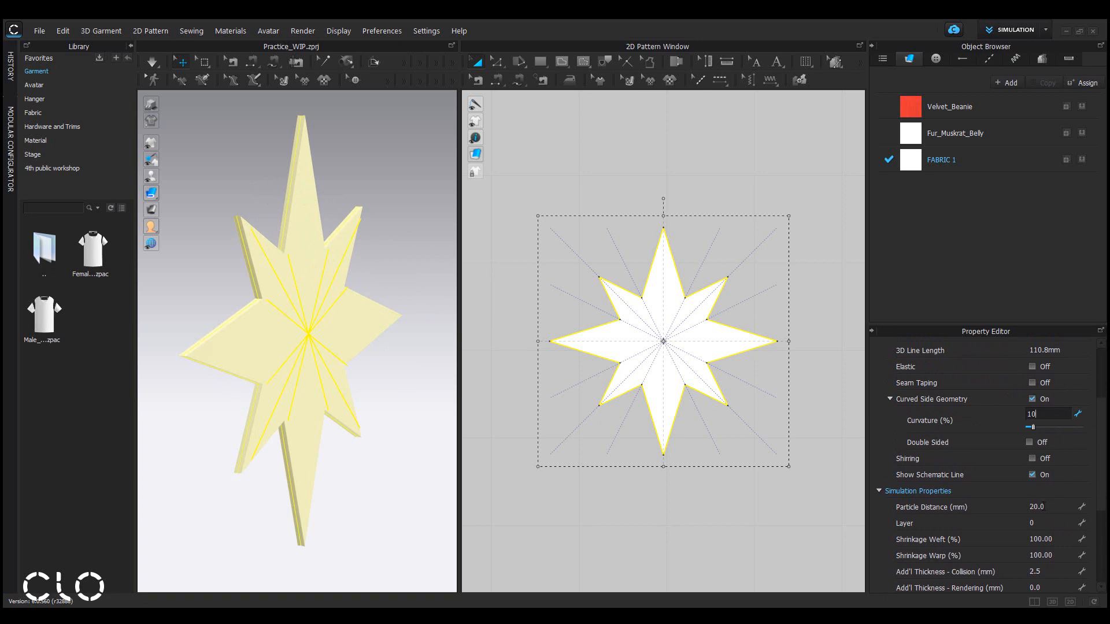
# Set the star pattern's particle distance to 0.8 mm and its rendering additional thickness to 1.5 mm.
pyautogui.doubleClick(1050, 509)
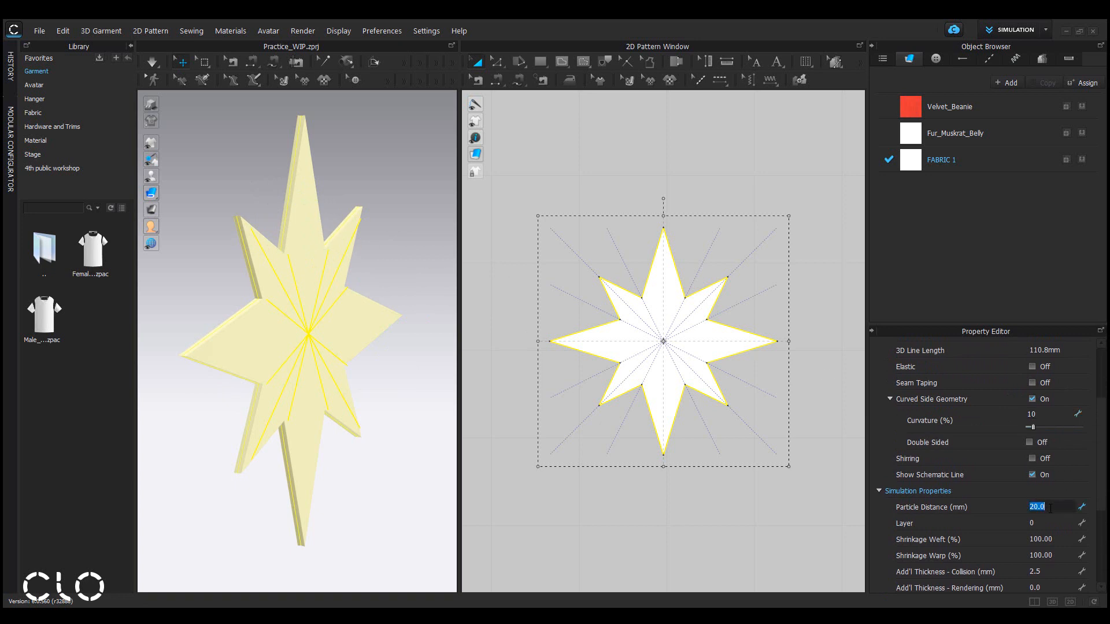
pyautogui.scroll(-3, 1058, 462)
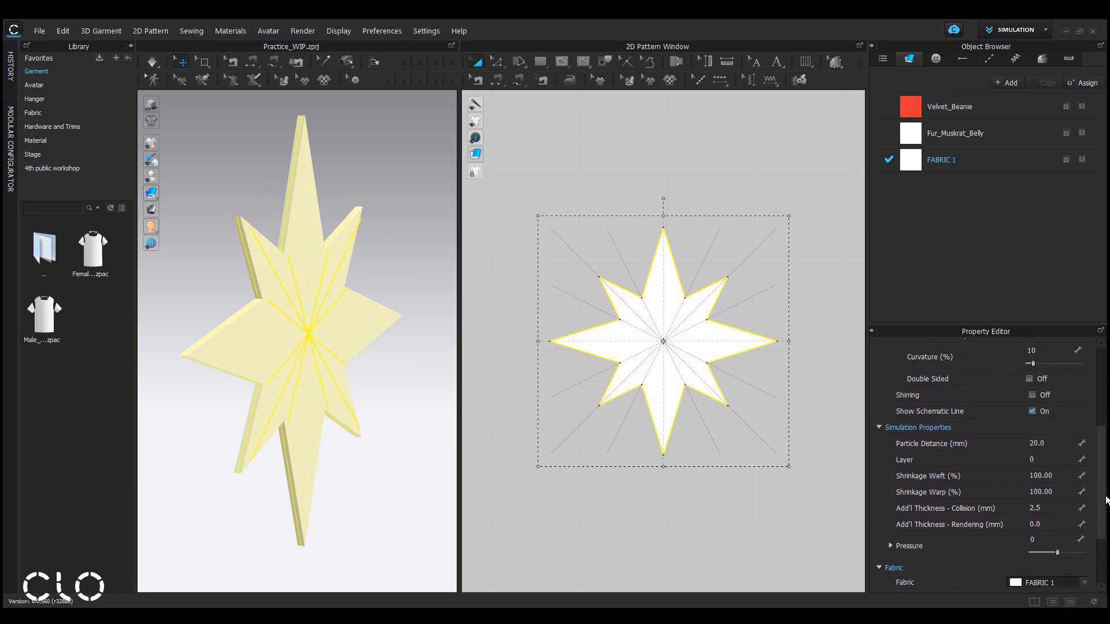
pyautogui.doubleClick(1057, 441)
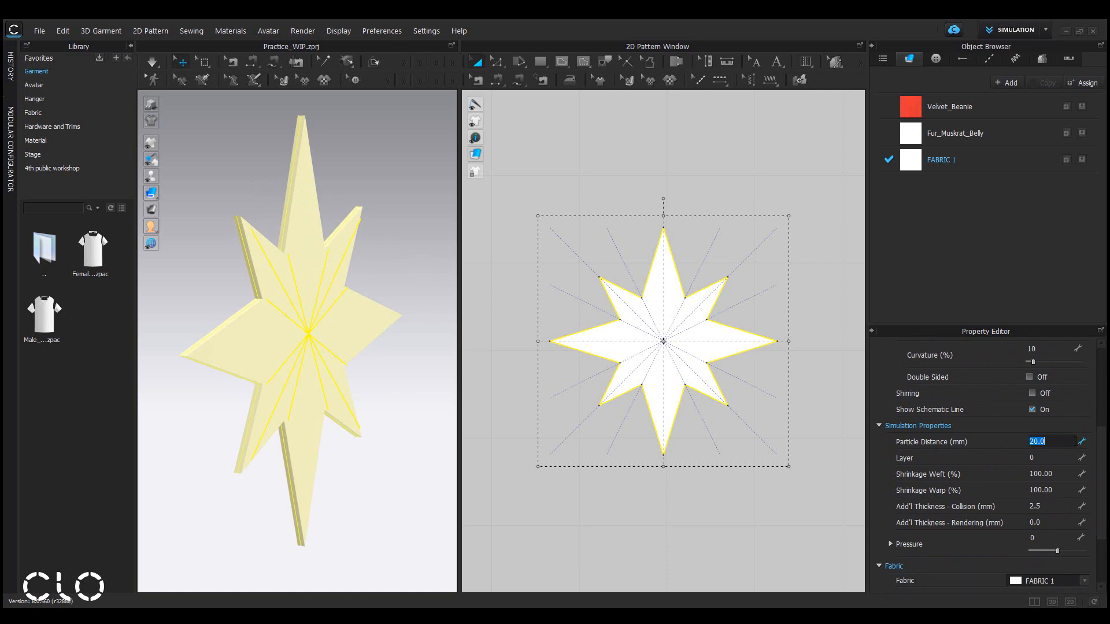
pyautogui.write('0.')
pyautogui.press('Return')
pyautogui.doubleClick(1064, 523)
pyautogui.write('1.5')
pyautogui.press('Return')
# Select the star in the 3D view and export it as an OBJ of the selection named star_bead.
pyautogui.moveTo(407, 399); pyautogui.dragTo(416, 376, button='right')
pyautogui.click(407, 478)
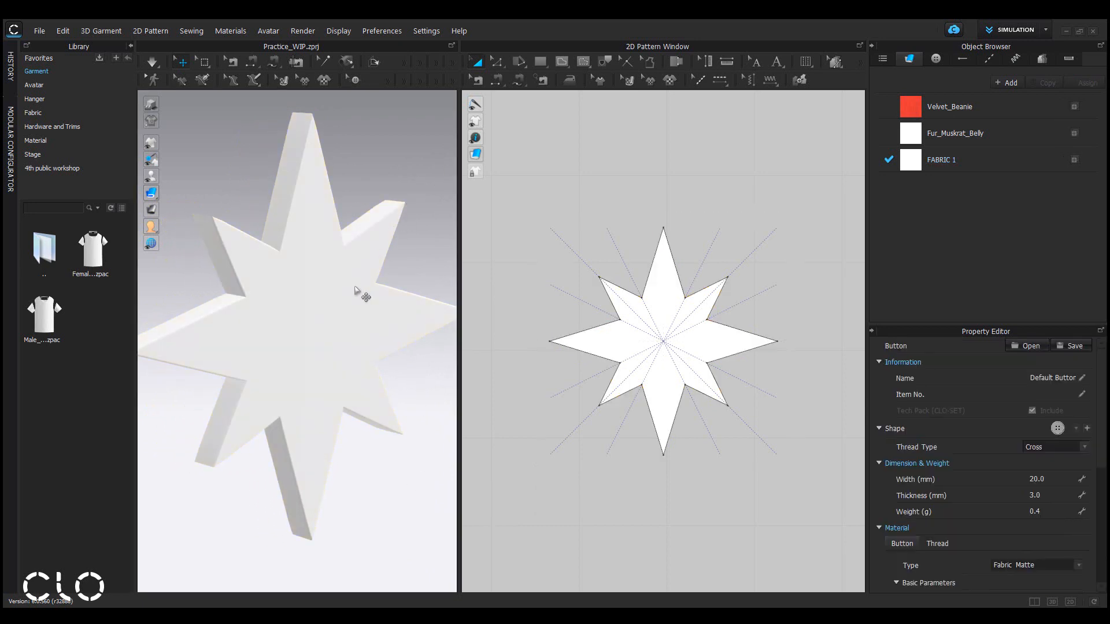
pyautogui.click(343, 327)
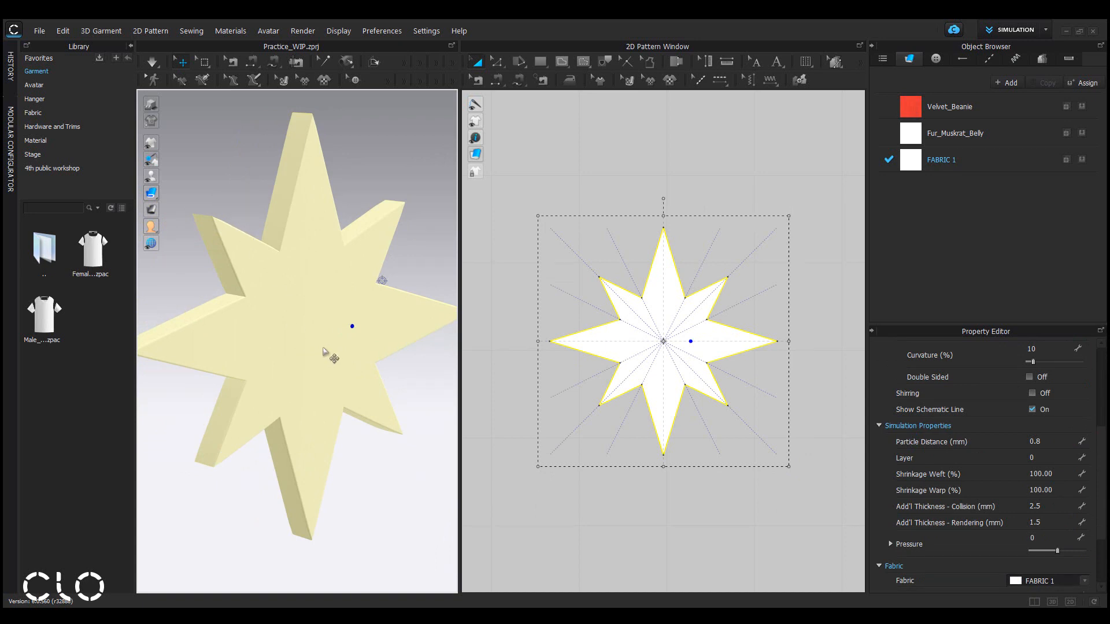
pyautogui.click(40, 32)
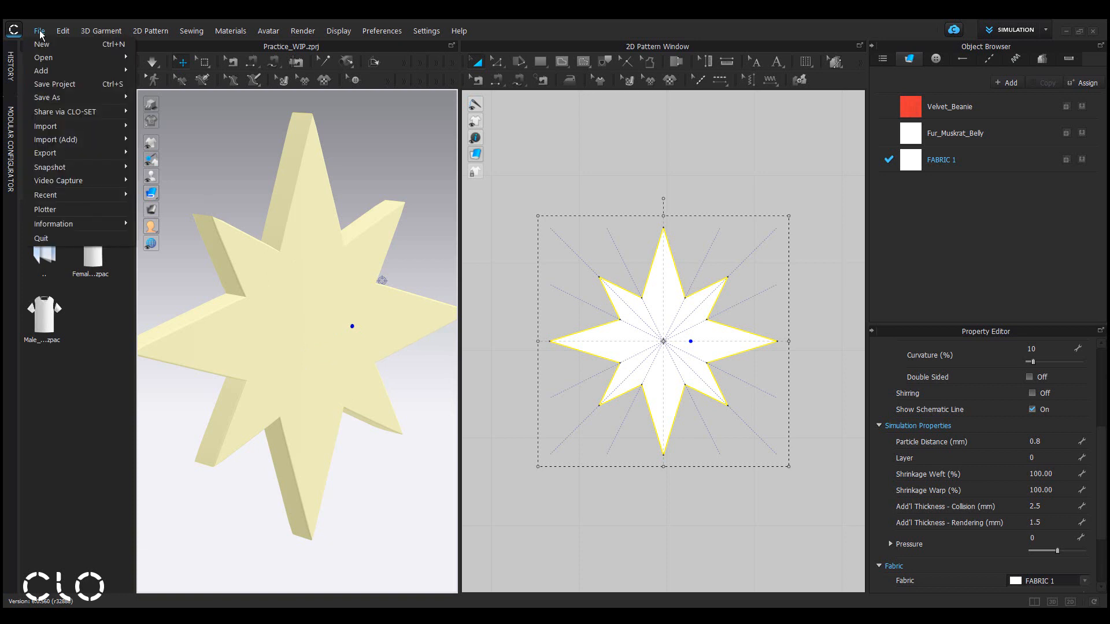
pyautogui.moveTo(65, 152)
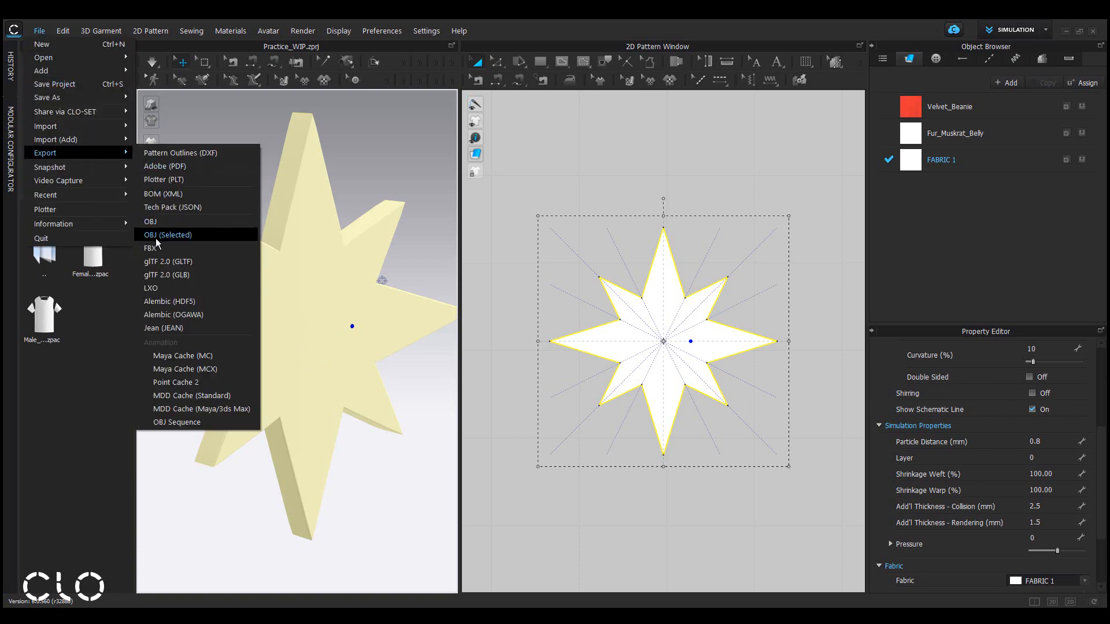
pyautogui.click(204, 236)
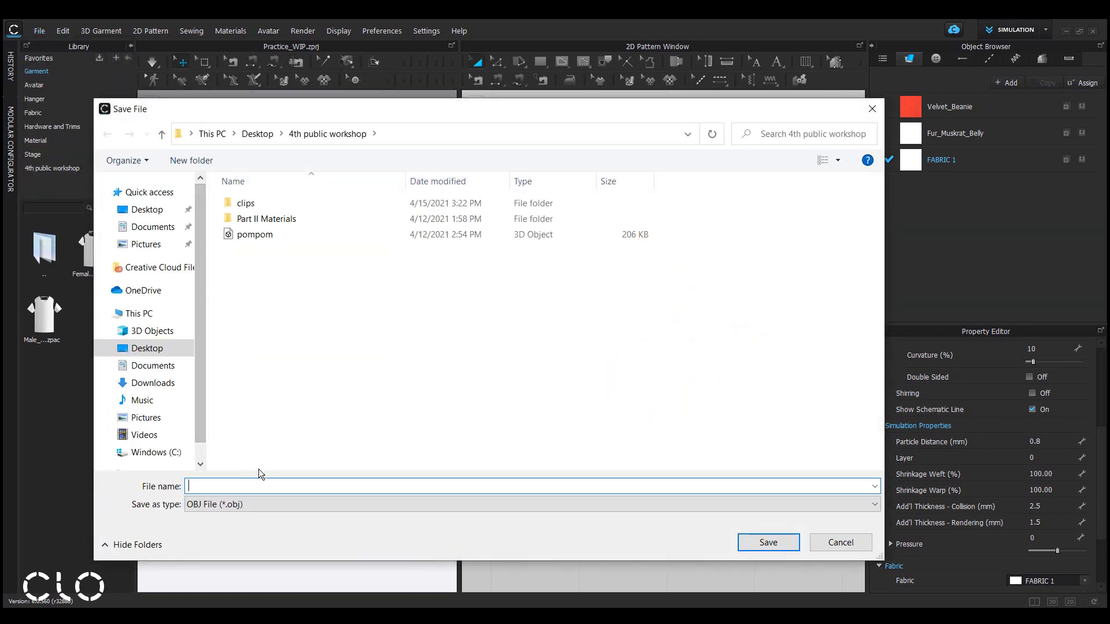
pyautogui.write('star_')
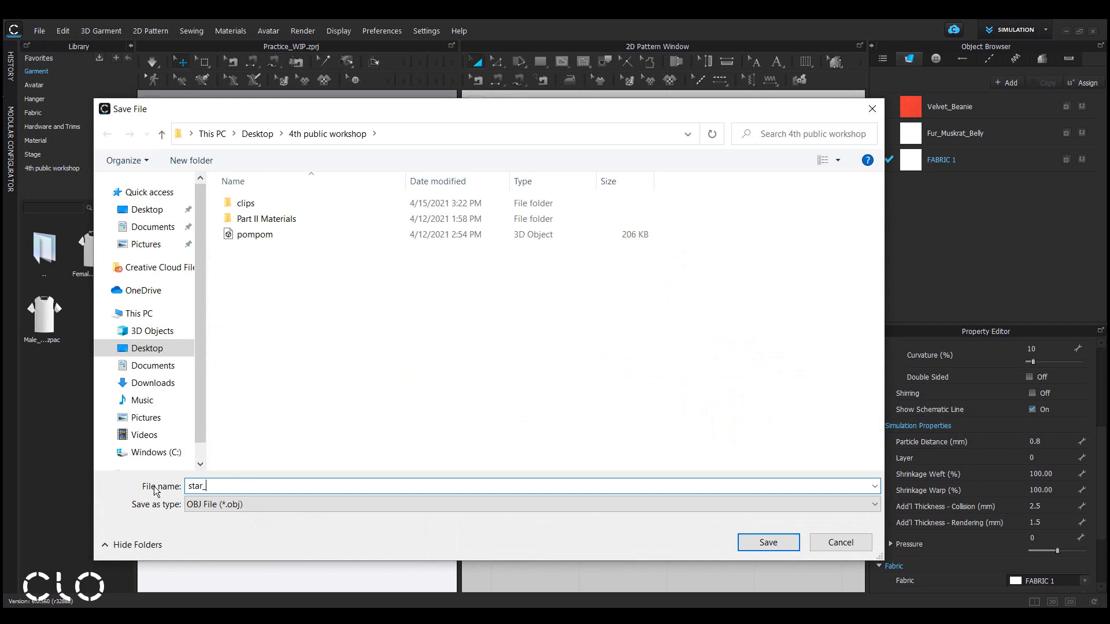
pyautogui.write('bead')
pyautogui.click(779, 546)
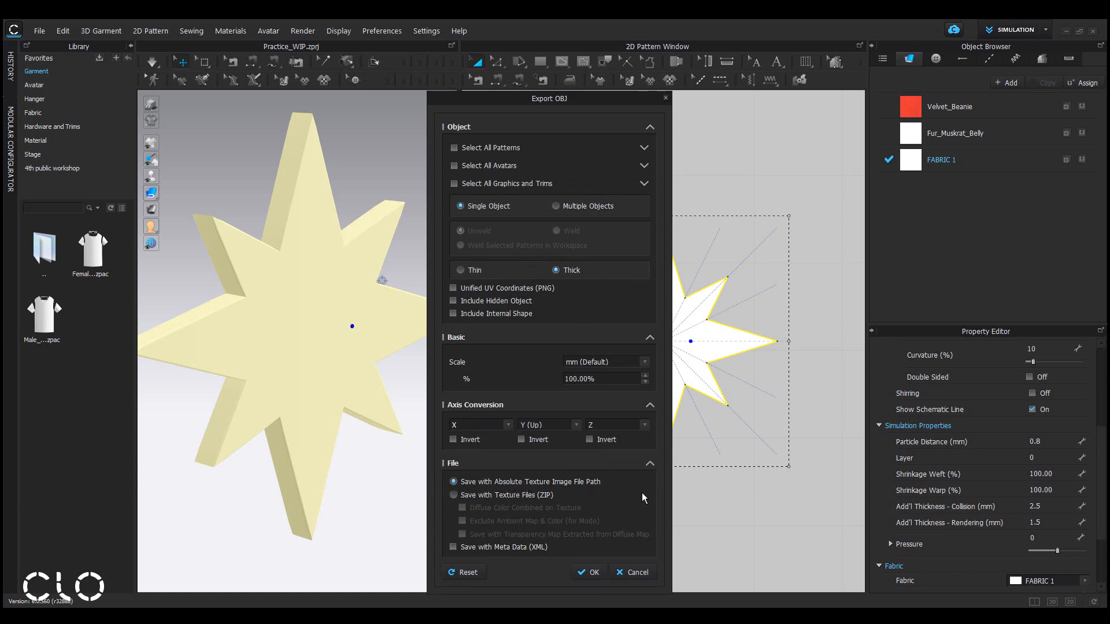
pyautogui.click(588, 573)
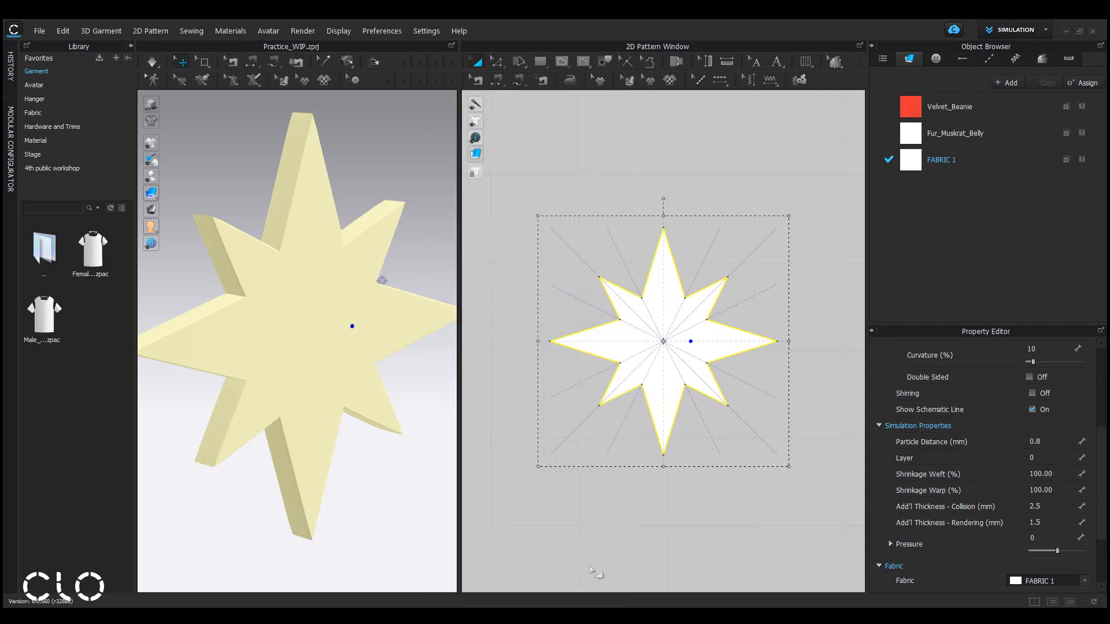
# Switch to File Explorer and view the 4th public workshop folder.
pyautogui.hotkey('alt', 'Tab')
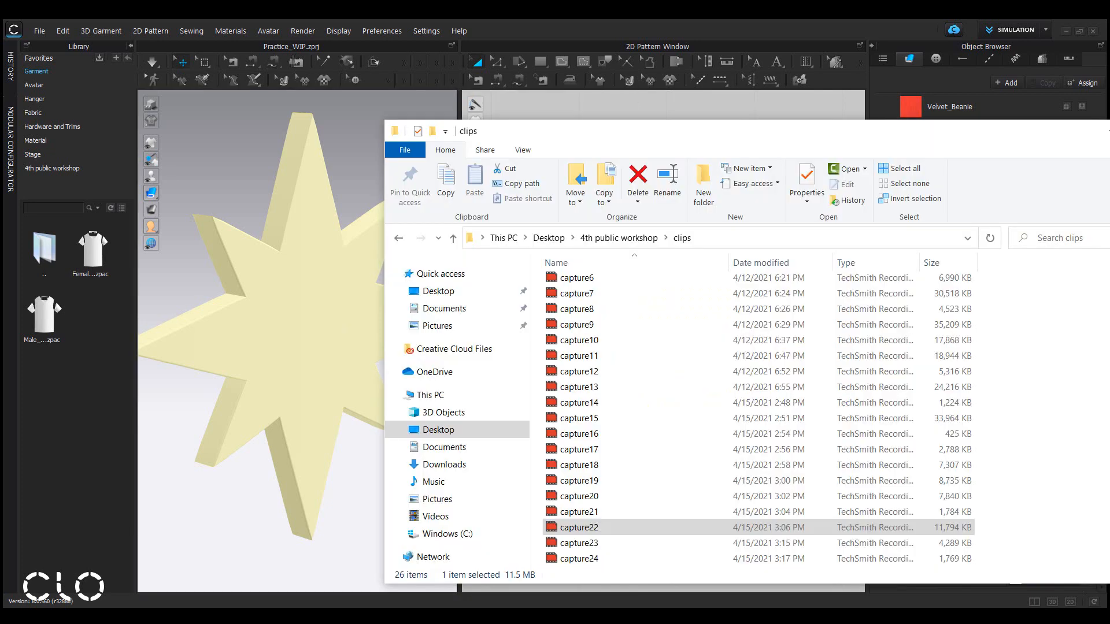
pyautogui.click(588, 240)
pyautogui.moveTo(603, 142); pyautogui.dragTo(342, 126)
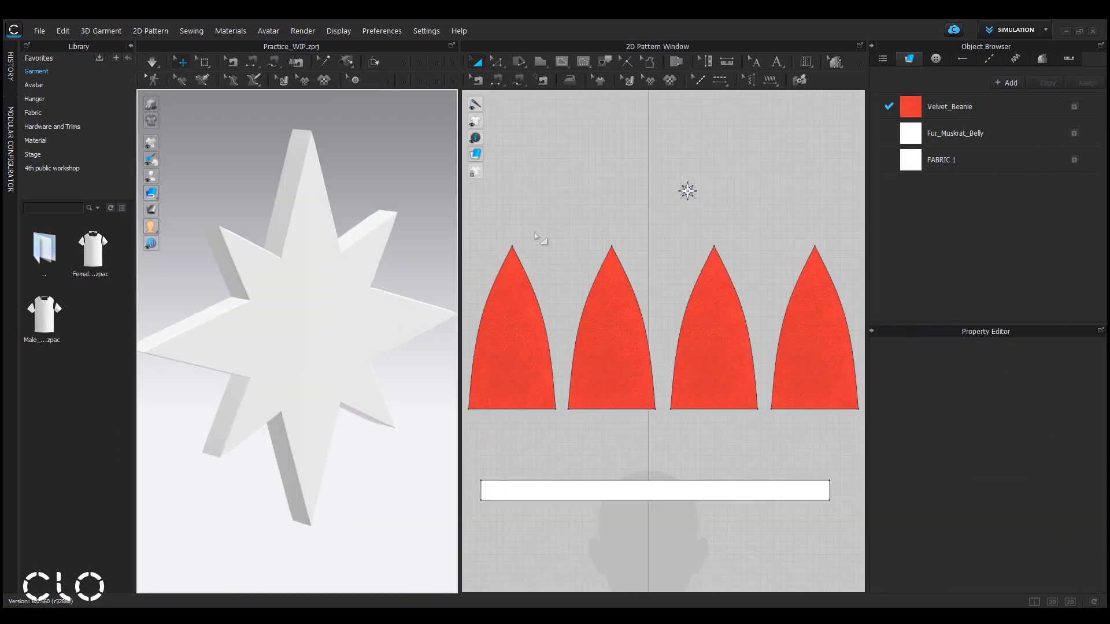
# Frame the star from the front and change the 3D background to a solid grey fill of #999999.
pyautogui.click(334, 347)
pyautogui.moveTo(383, 330); pyautogui.dragTo(330, 322, button='right')
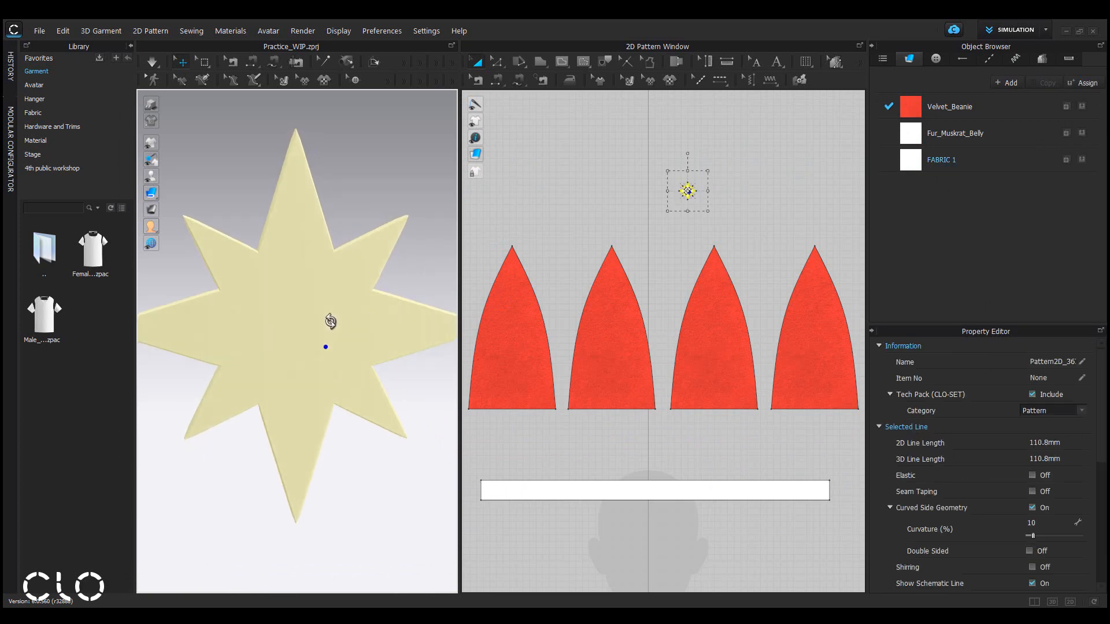
pyautogui.scroll(-3, 355, 359)
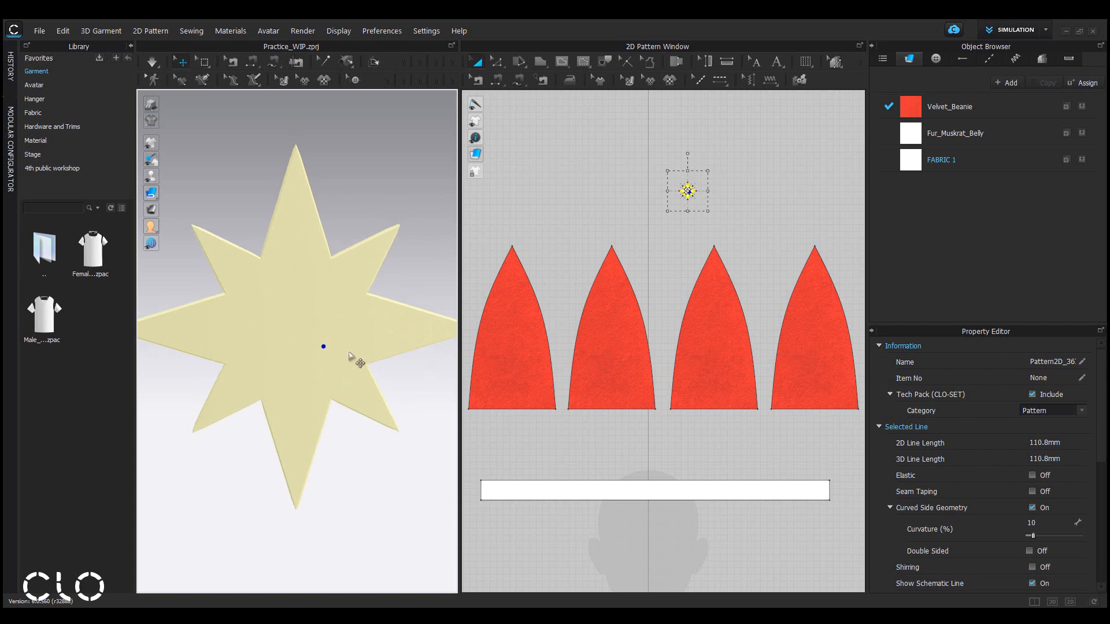
pyautogui.click(395, 464)
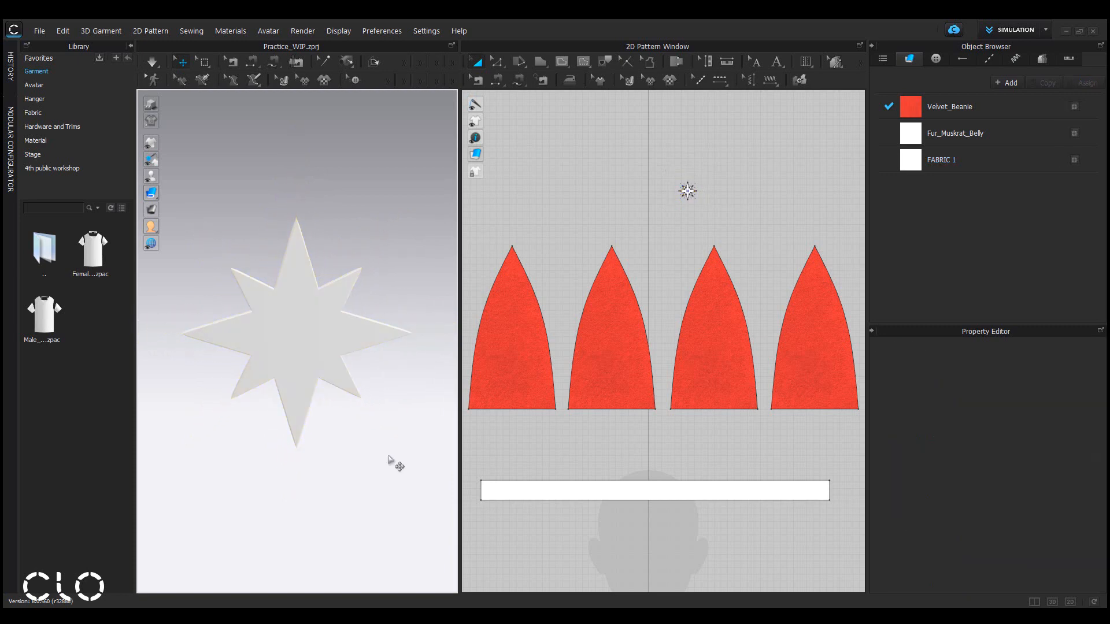
pyautogui.rightClick(362, 193)
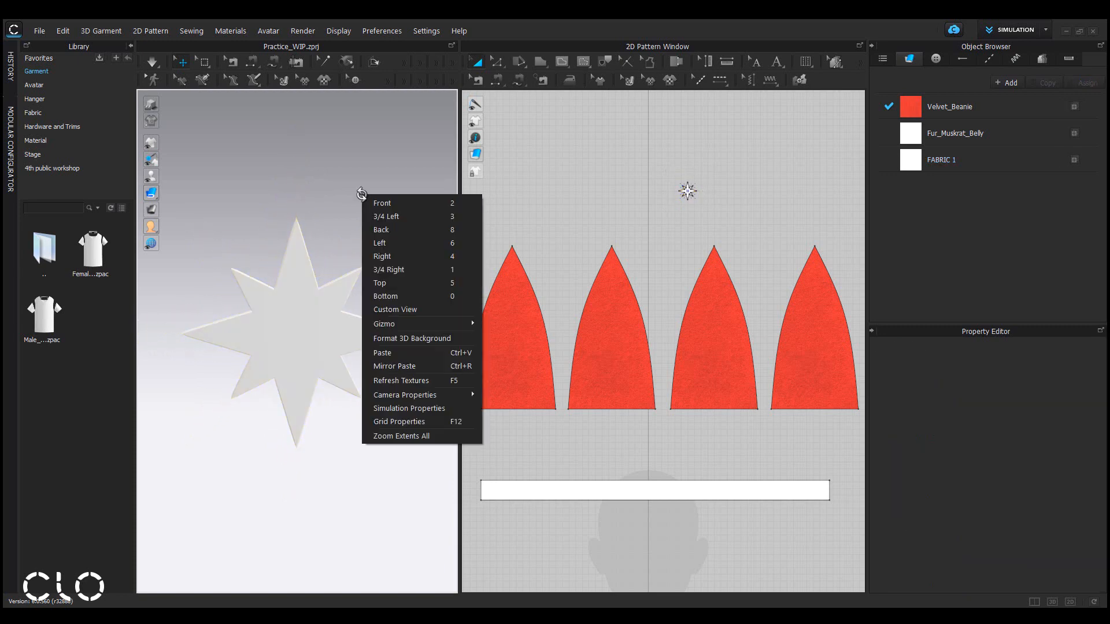
pyautogui.click(422, 339)
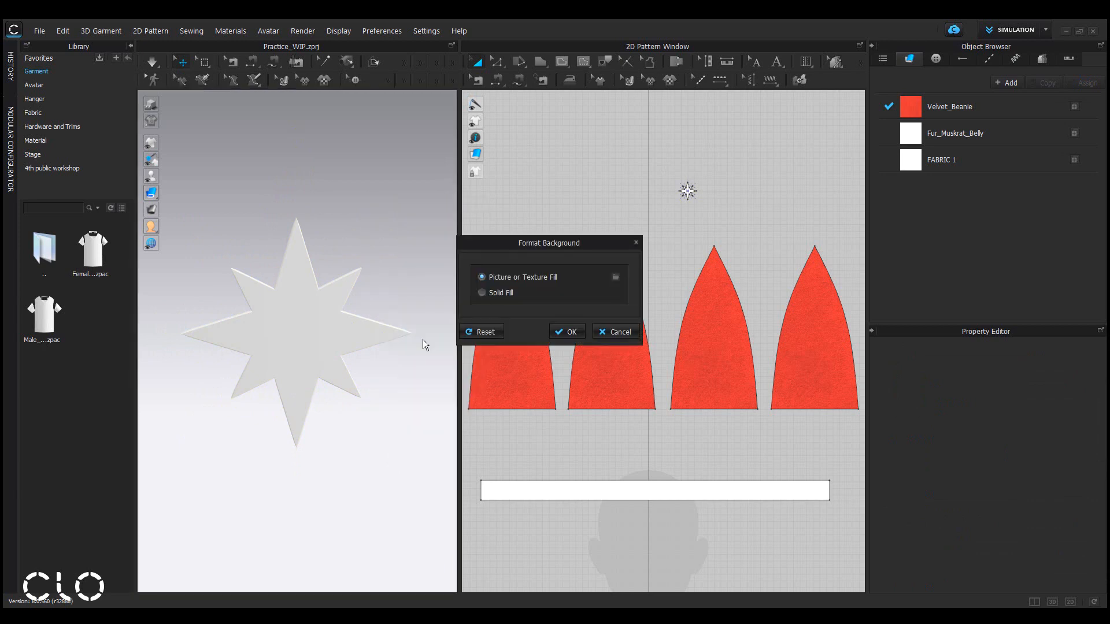
pyautogui.click(503, 292)
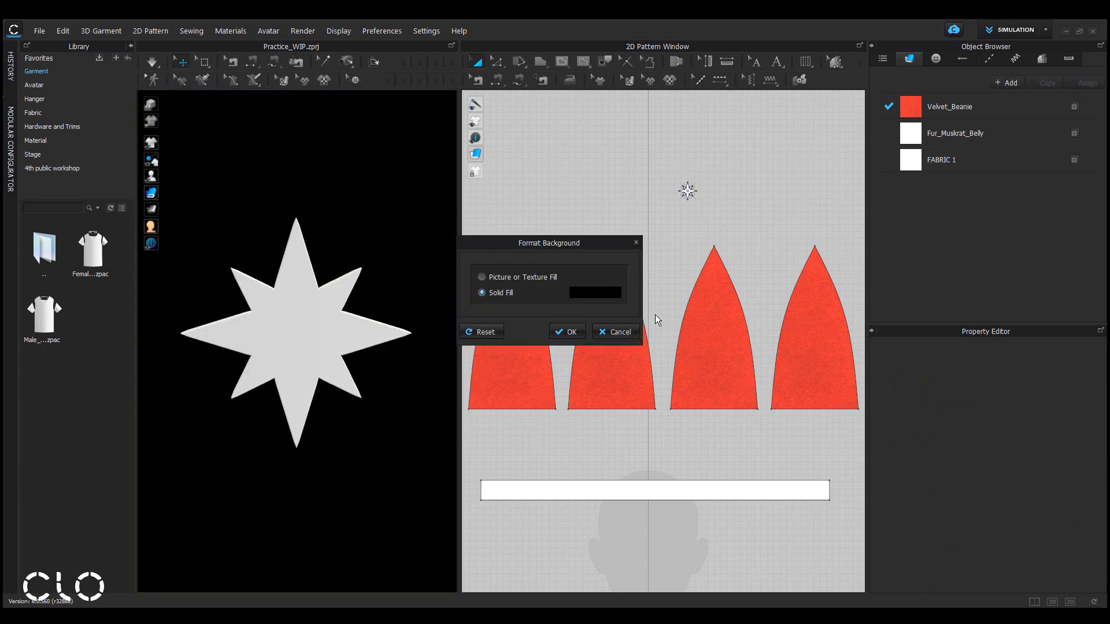
pyautogui.click(598, 294)
pyautogui.moveTo(520, 98); pyautogui.dragTo(872, 125)
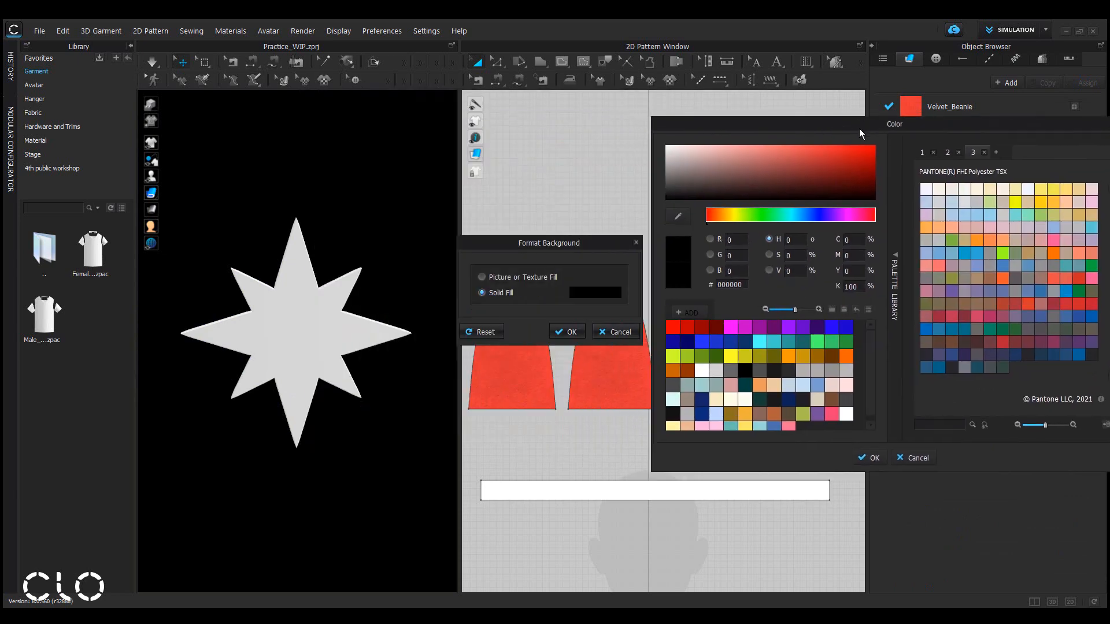
pyautogui.moveTo(732, 186); pyautogui.dragTo(654, 169)
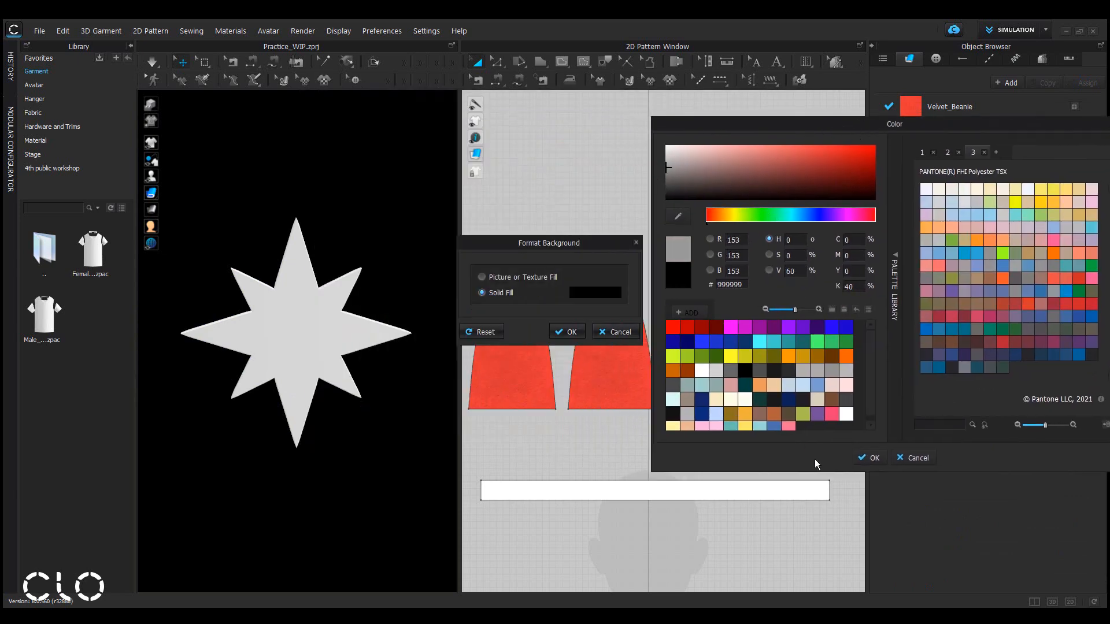
pyautogui.click(867, 458)
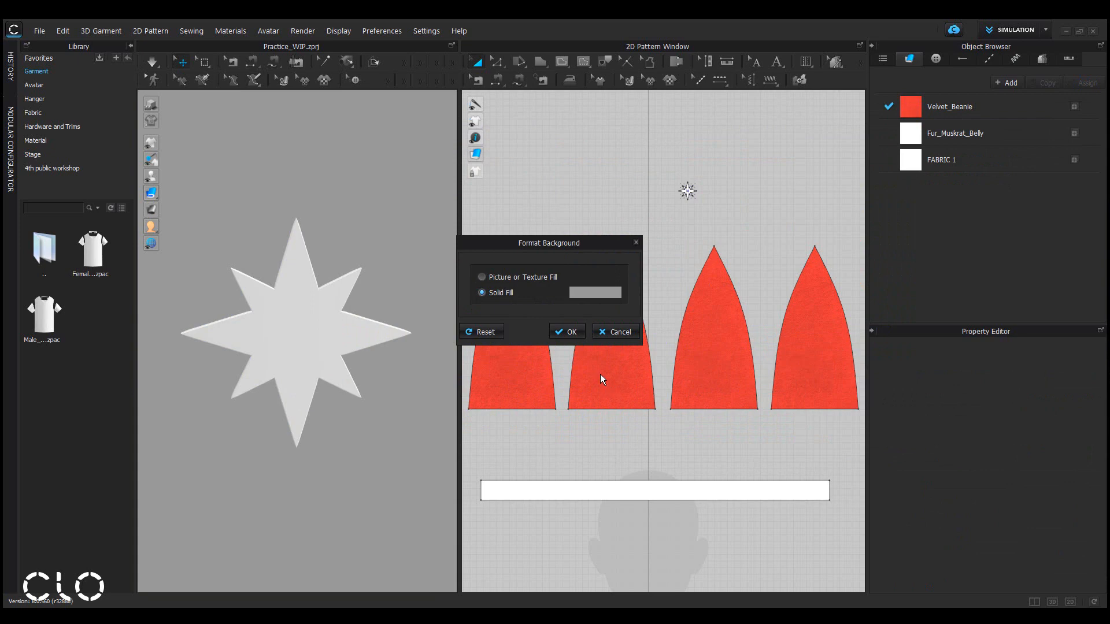
pyautogui.click(569, 333)
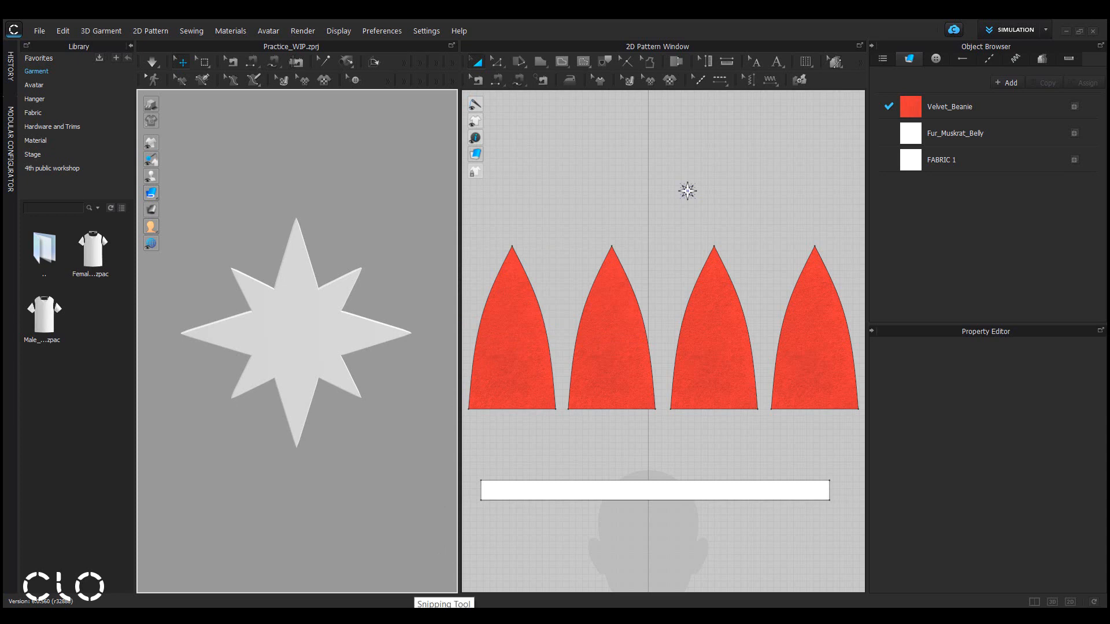
# Switch to Snipping Tool and capture a square snip around the star in the 3D view.
pyautogui.click(444, 617)
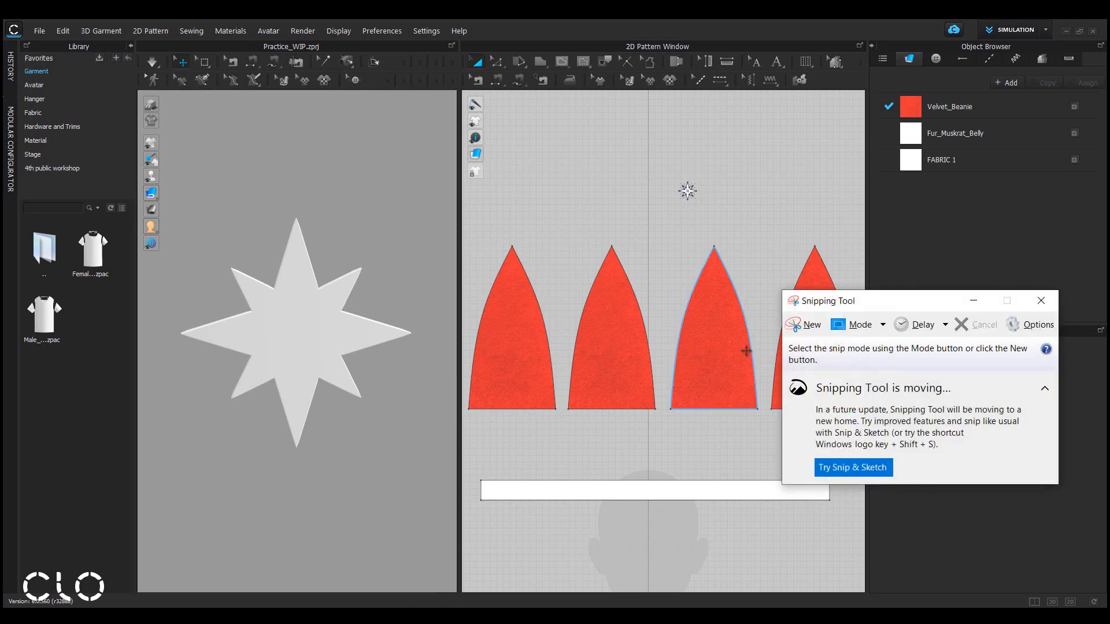
pyautogui.click(808, 327)
pyautogui.moveTo(221, 249); pyautogui.dragTo(425, 460)
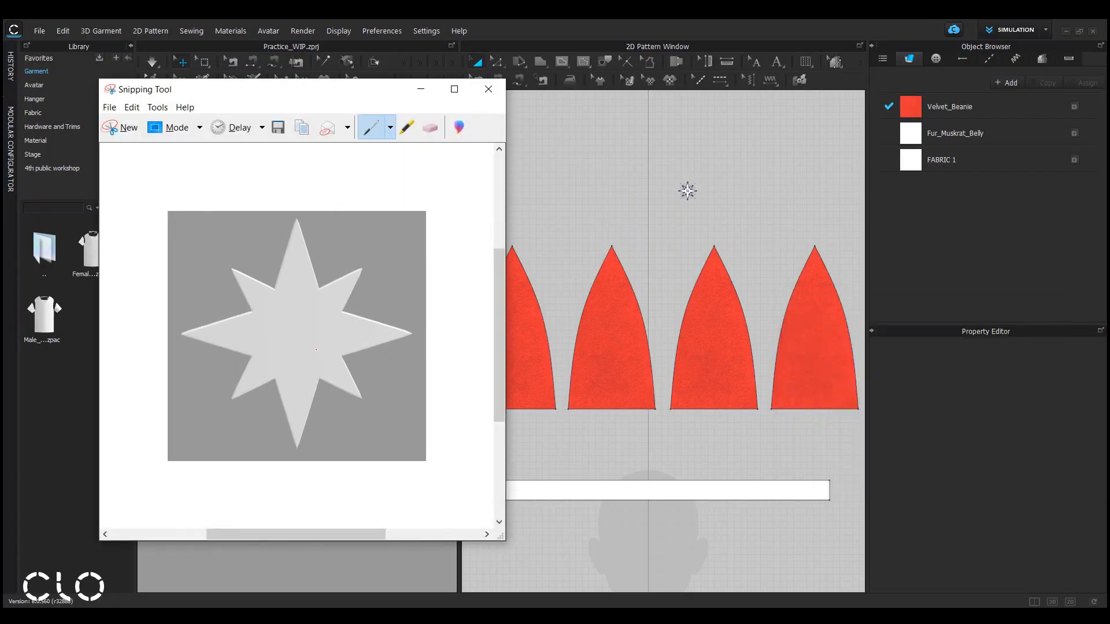
# Save the snip as a JPEG named star_thumbnail in the 4th public workshop folder and close Snipping Tool.
pyautogui.rightClick(316, 350)
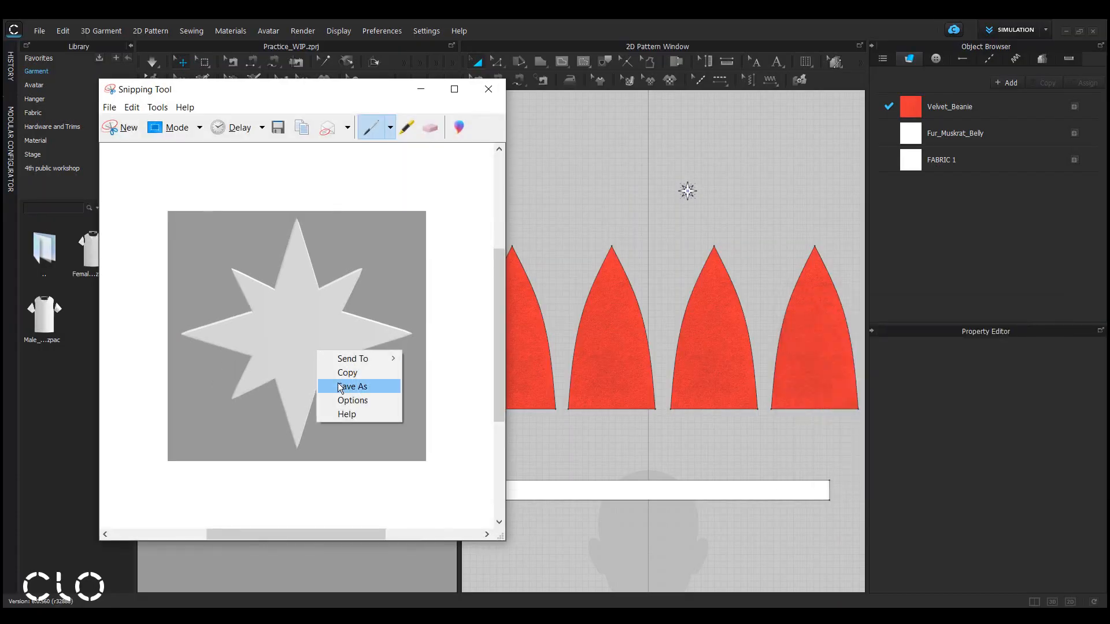
pyautogui.click(366, 386)
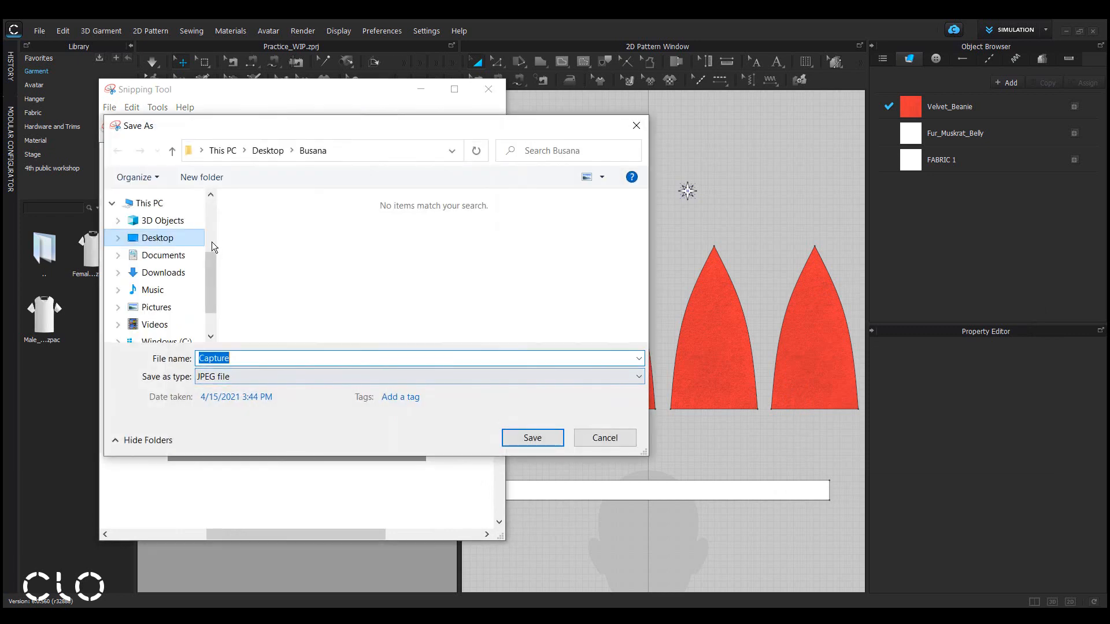
pyautogui.scroll(3, 210, 234)
pyautogui.click(190, 224)
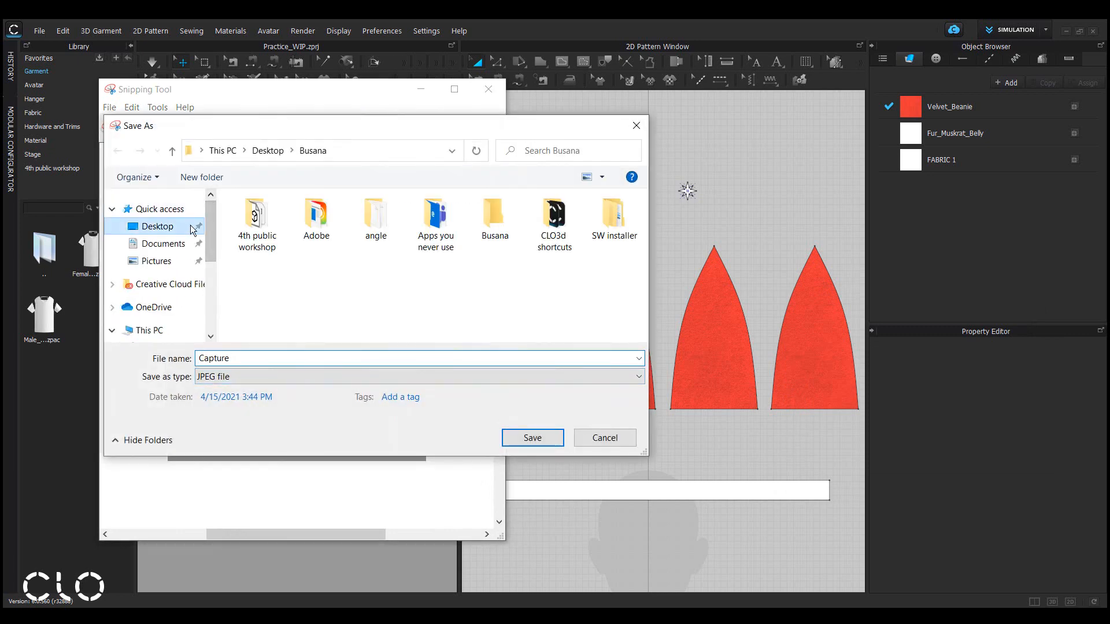
pyautogui.doubleClick(251, 217)
pyautogui.click(256, 358)
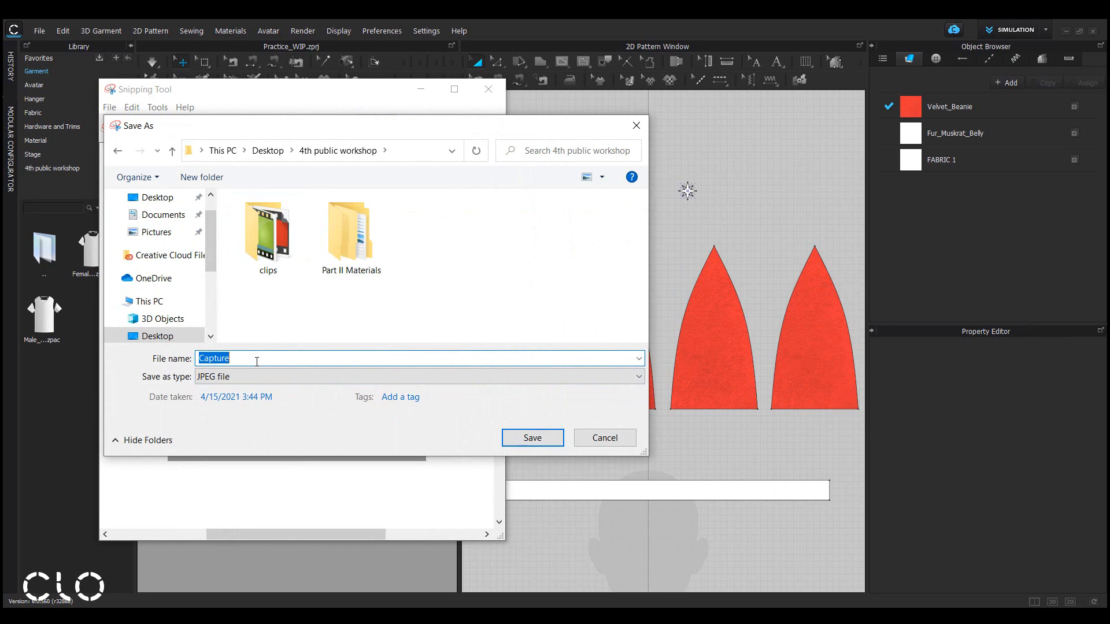
pyautogui.write('star_thumbnail')
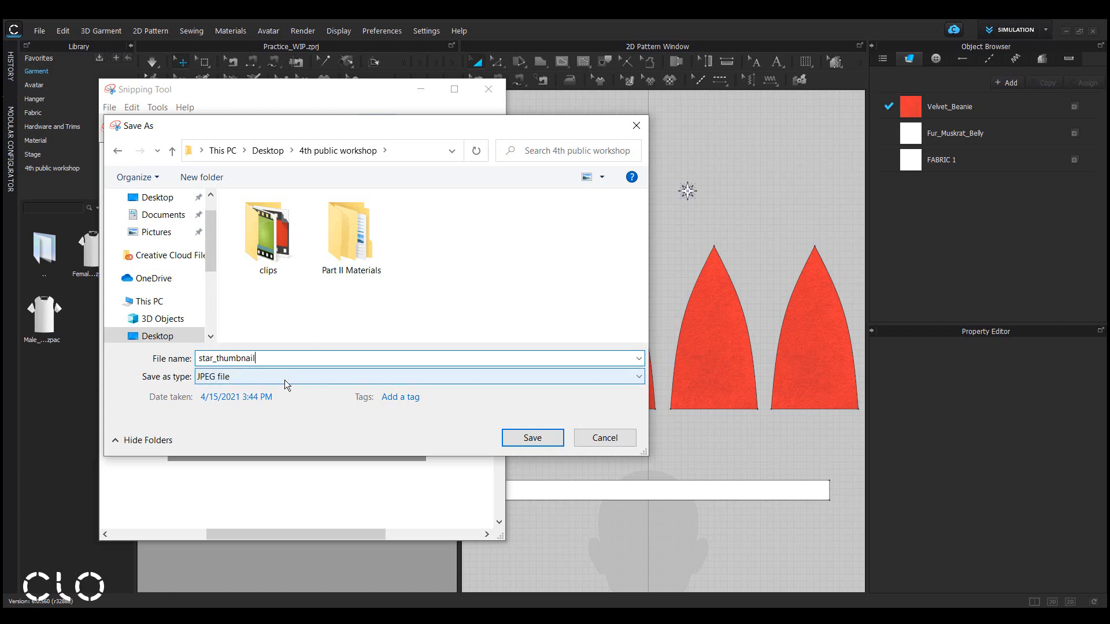
pyautogui.click(517, 442)
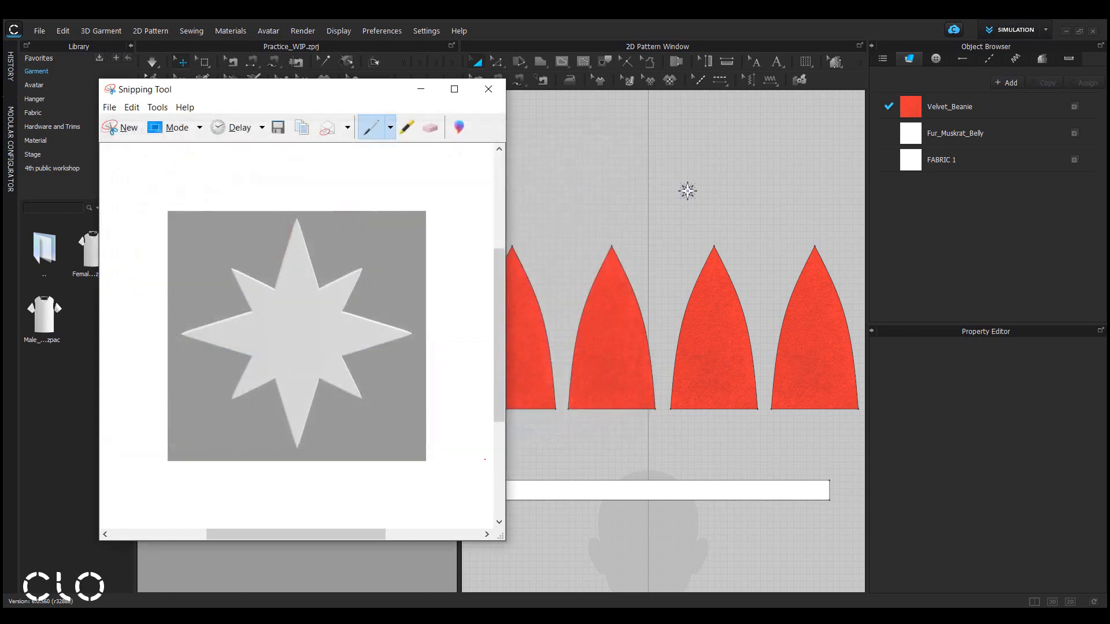
pyautogui.click(419, 93)
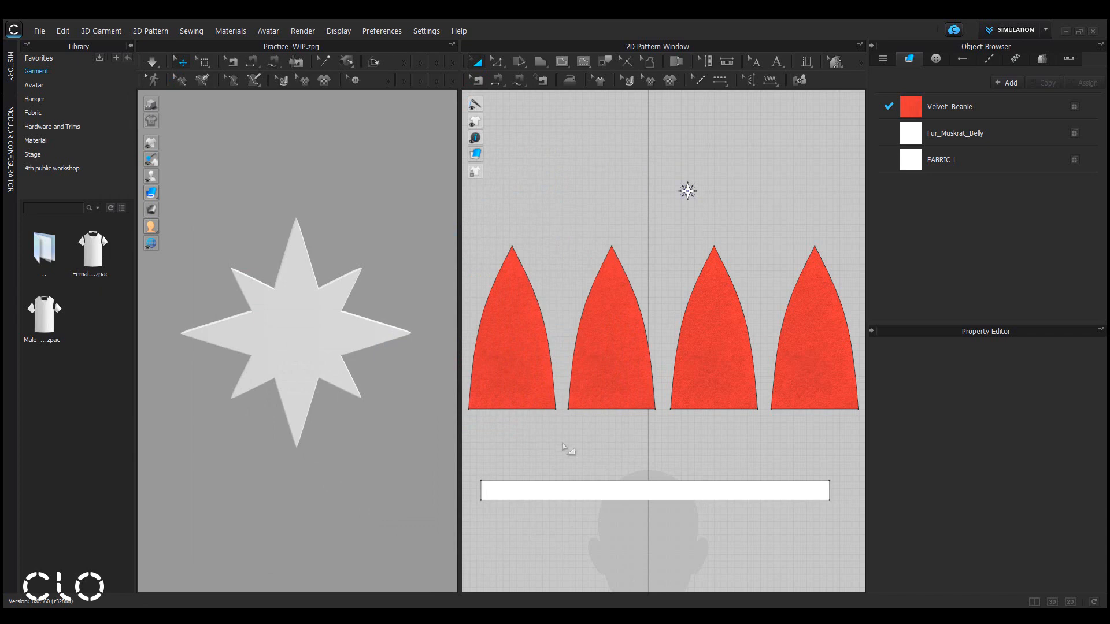
# Switch the 3D background back to a picture or texture fill.
pyautogui.rightClick(337, 186)
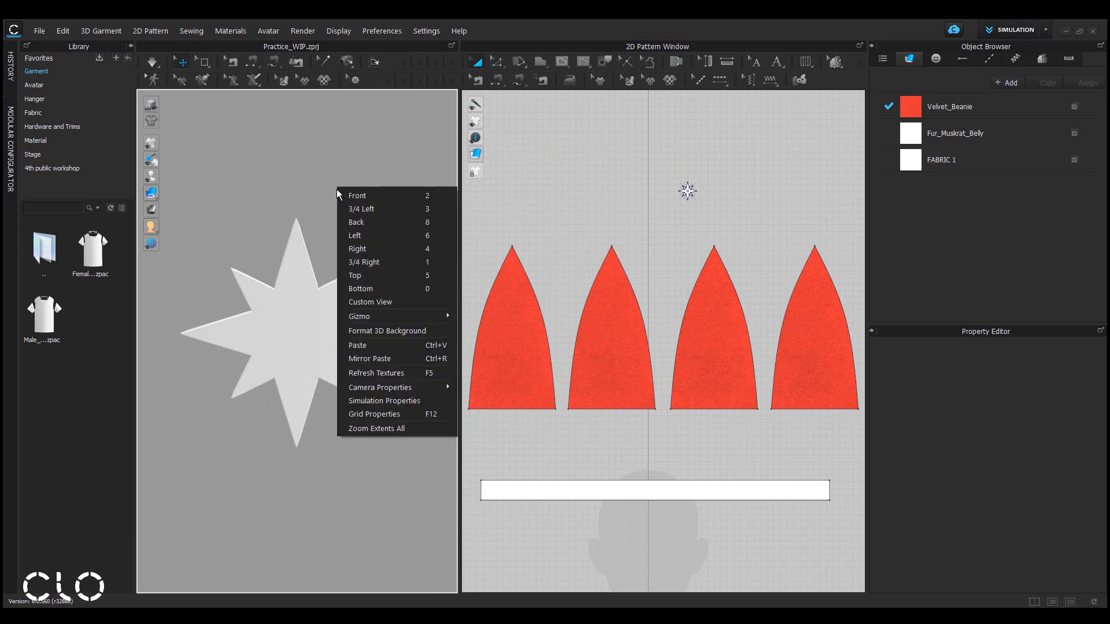
pyautogui.click(380, 332)
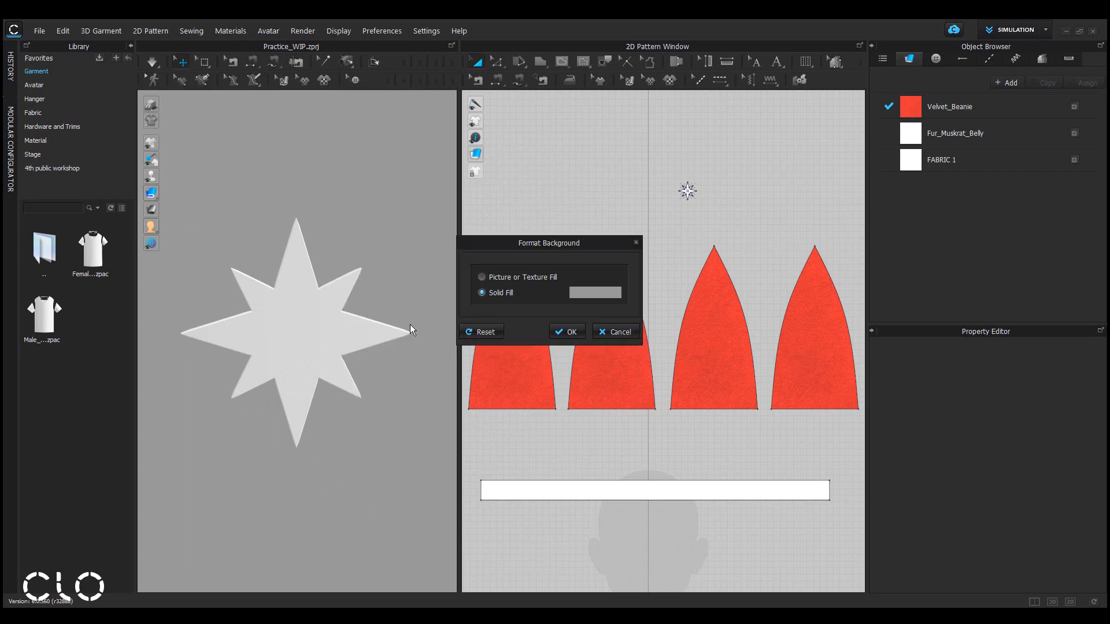
pyautogui.click(482, 277)
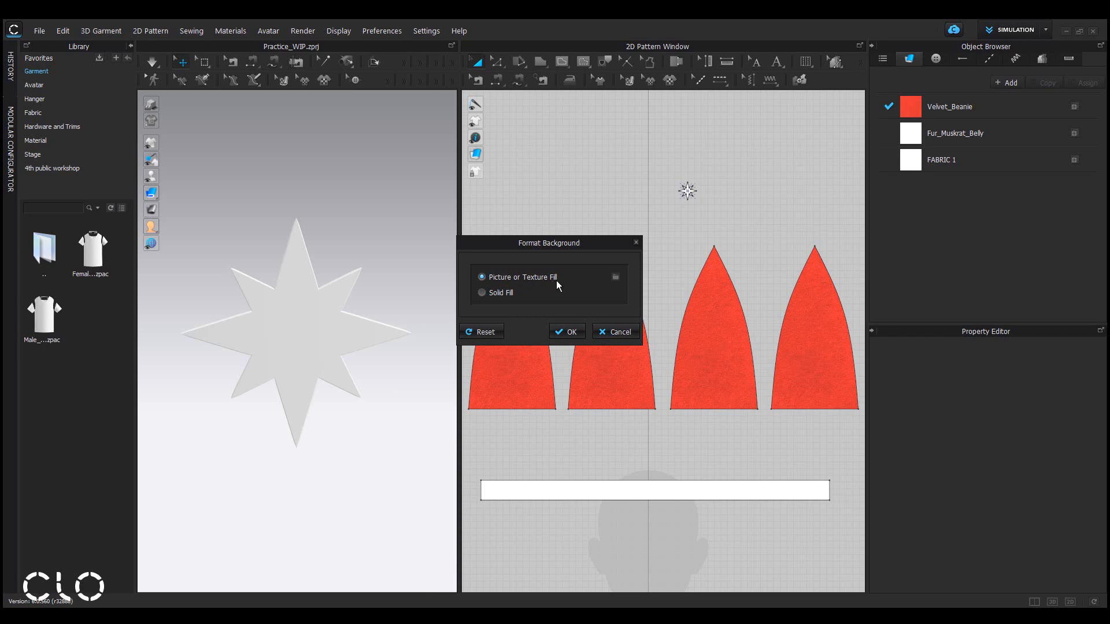
pyautogui.click(572, 332)
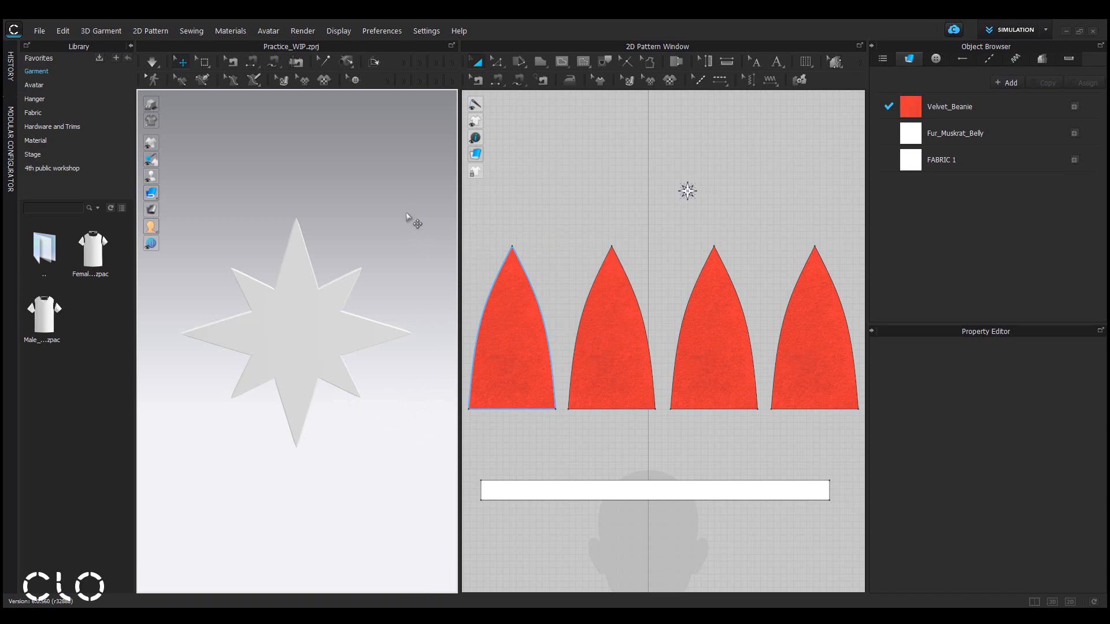
# Select the star pattern in the 3D view and delete it.
pyautogui.click(324, 331)
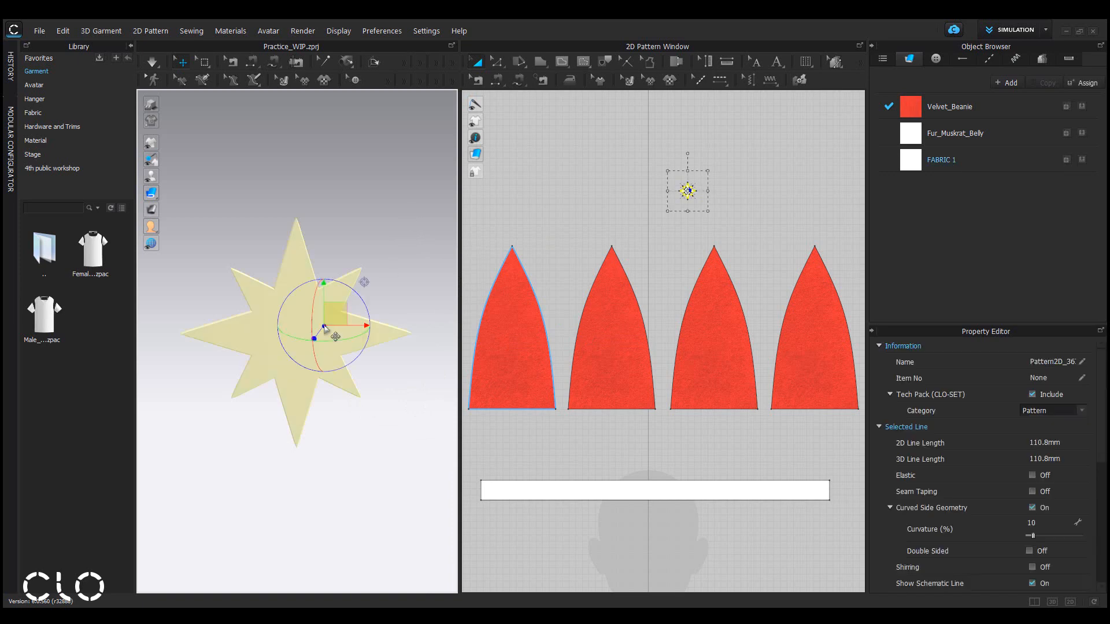
pyautogui.press('Delete')
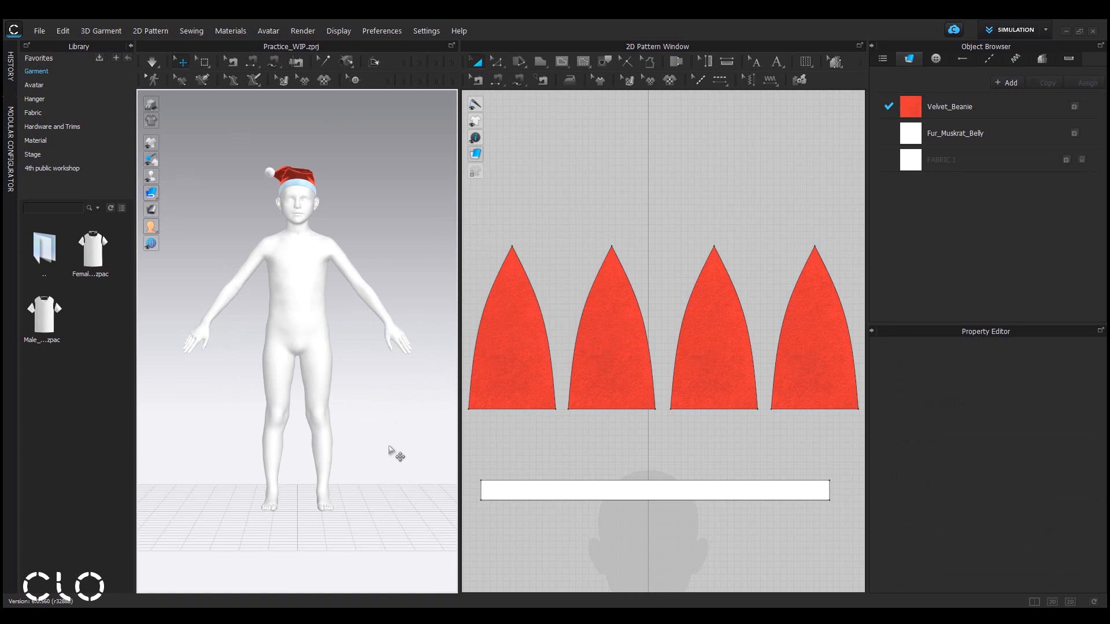
# Import star_bead.obj from the 4th public workshop folder as an added avatar object.
pyautogui.click(40, 31)
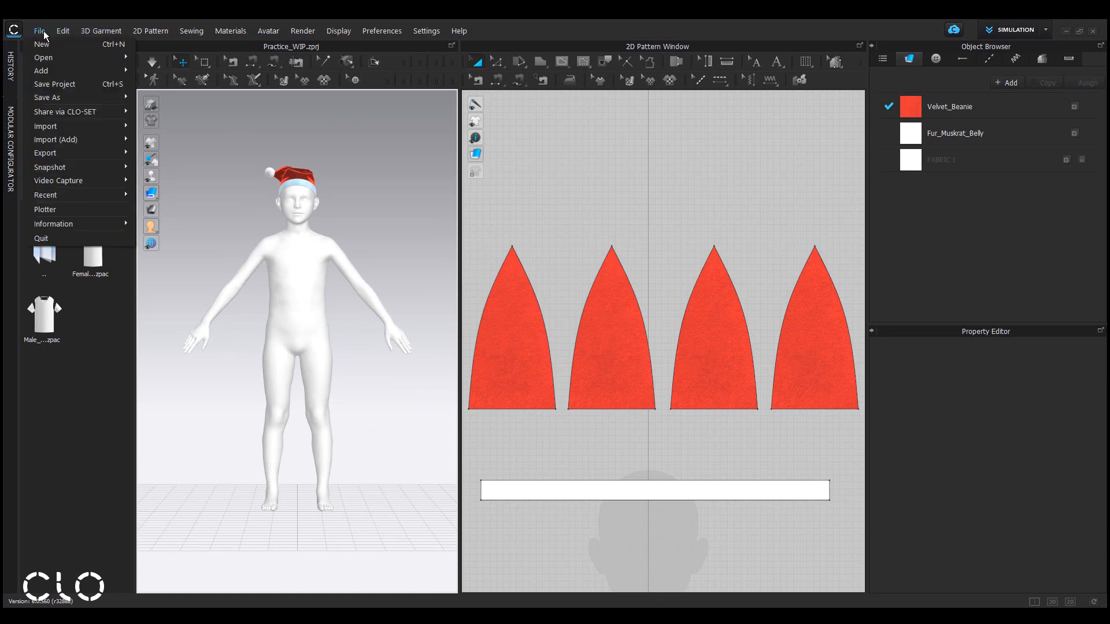
pyautogui.moveTo(53, 140)
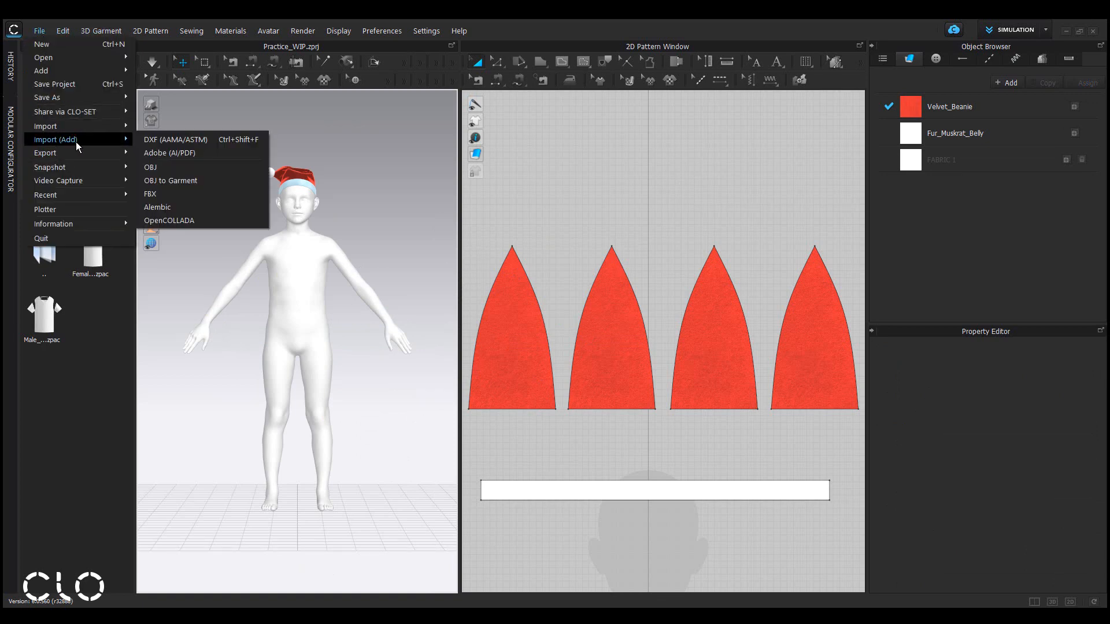
pyautogui.click(172, 168)
pyautogui.click(509, 155)
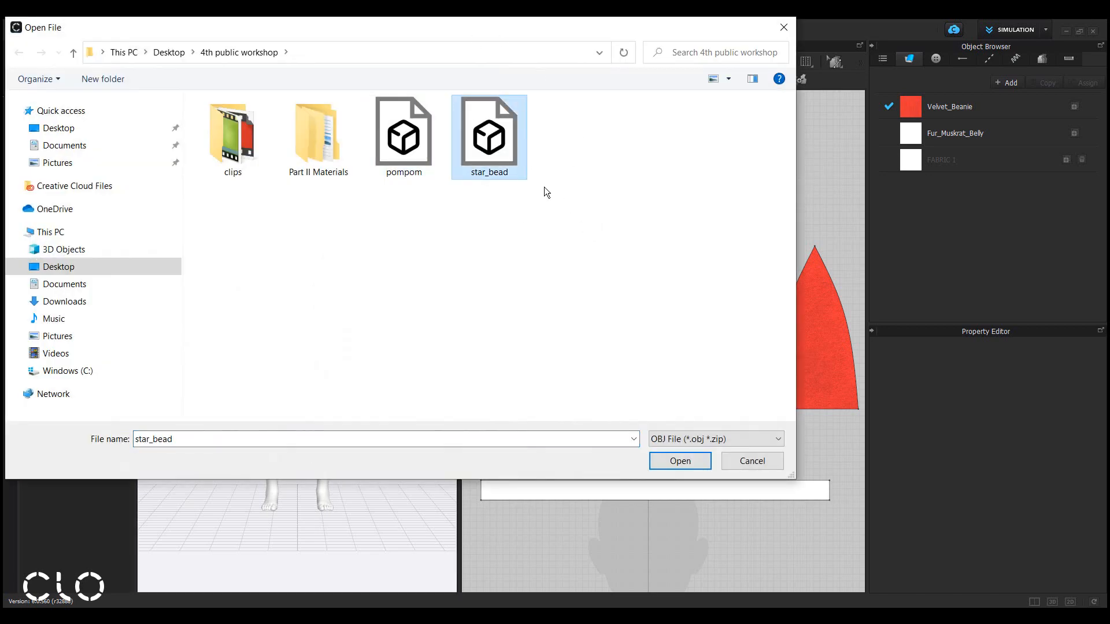
pyautogui.click(685, 461)
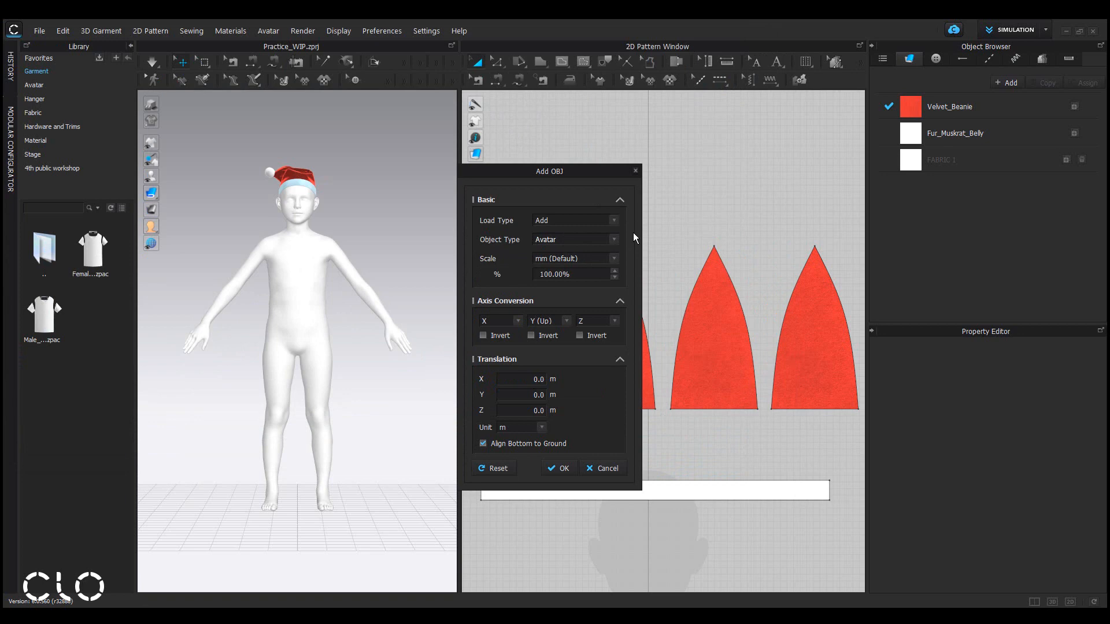
pyautogui.click(562, 469)
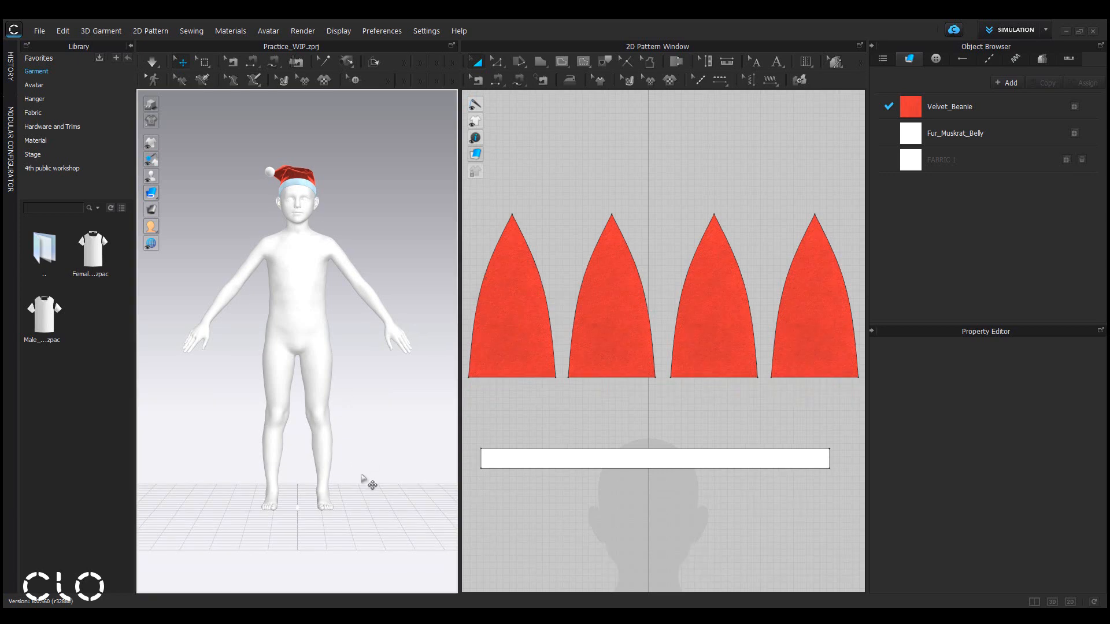
# Select the imported star bead and rotate it with the gizmo so it lies flat.
pyautogui.click(298, 512)
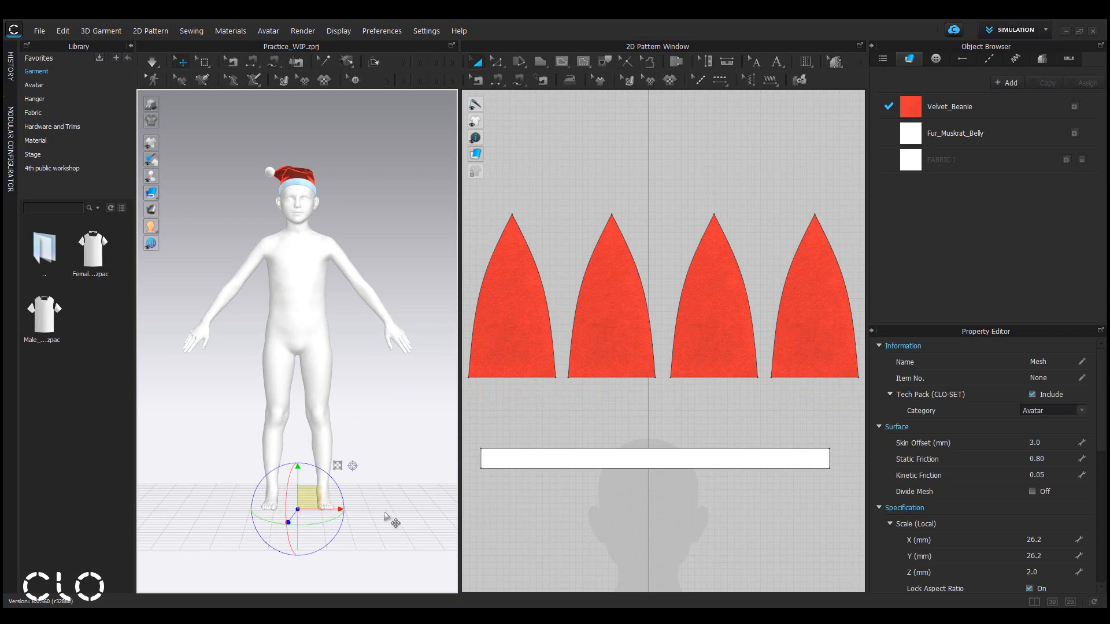
pyautogui.scroll(7, 354, 538)
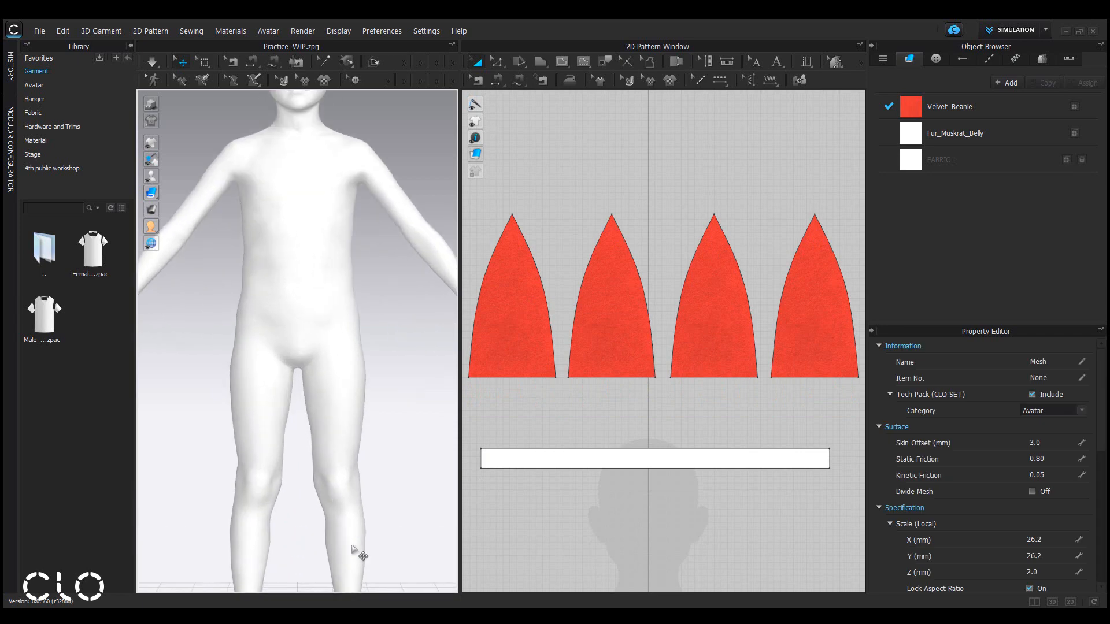
pyautogui.moveTo(355, 539); pyautogui.dragTo(353, 21, button='middle')
pyautogui.scroll(5, 354, 466)
pyautogui.moveTo(355, 465); pyautogui.dragTo(388, 330, button='middle')
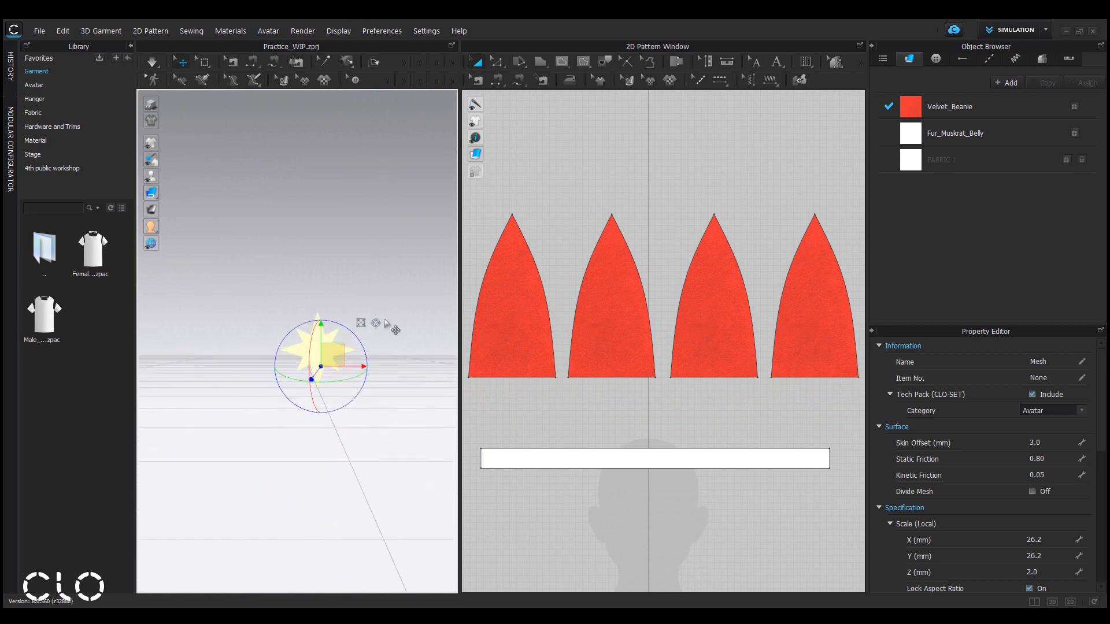
pyautogui.scroll(5, 386, 350)
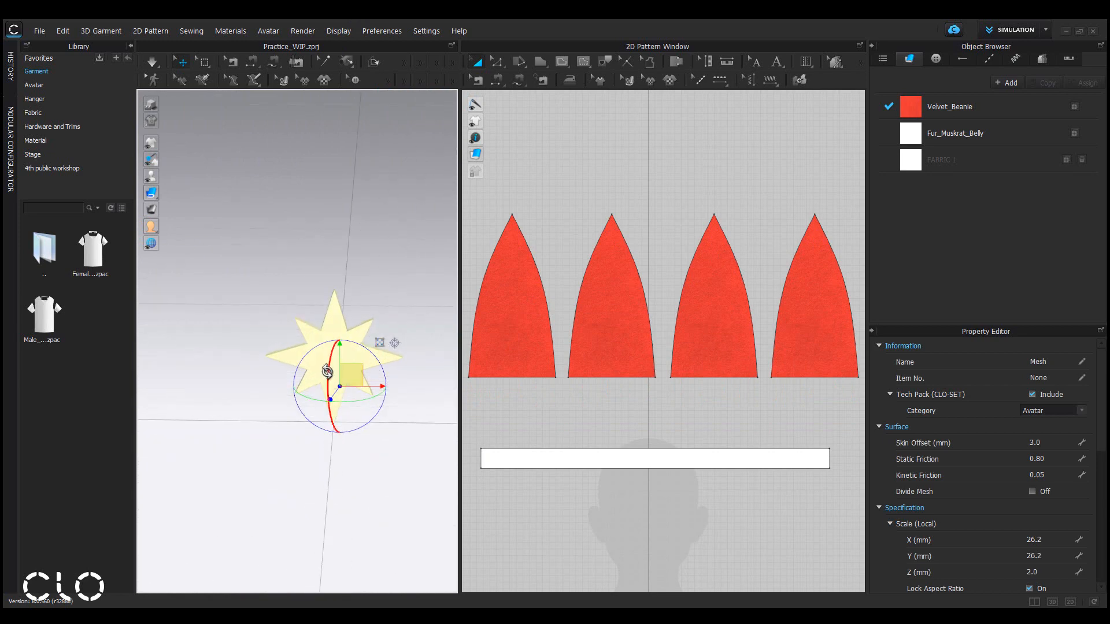
pyautogui.moveTo(326, 371); pyautogui.dragTo(328, 246)
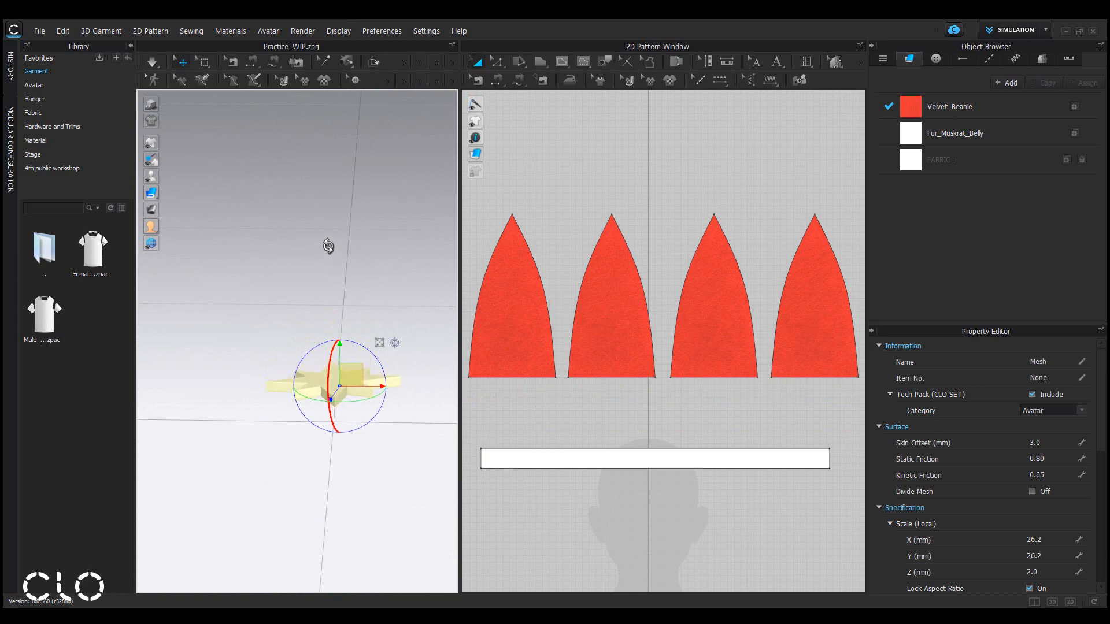
pyautogui.moveTo(329, 247); pyautogui.dragTo(352, 406, button='right')
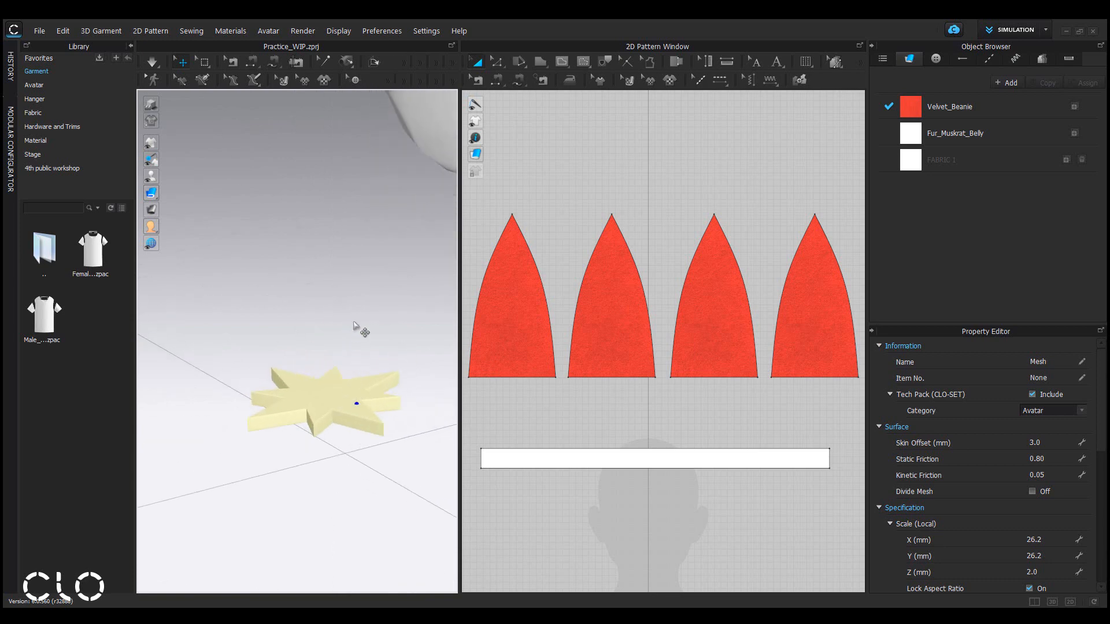
pyautogui.click(336, 398)
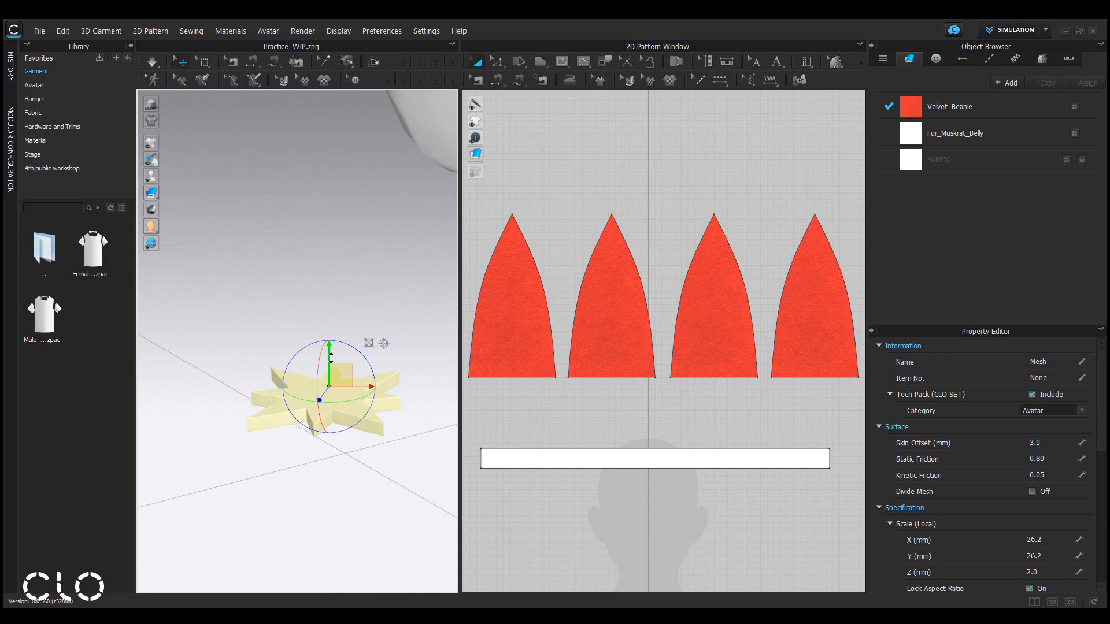
pyautogui.moveTo(331, 349); pyautogui.dragTo(332, 386)
pyautogui.moveTo(332, 387); pyautogui.dragTo(339, 412, button='right')
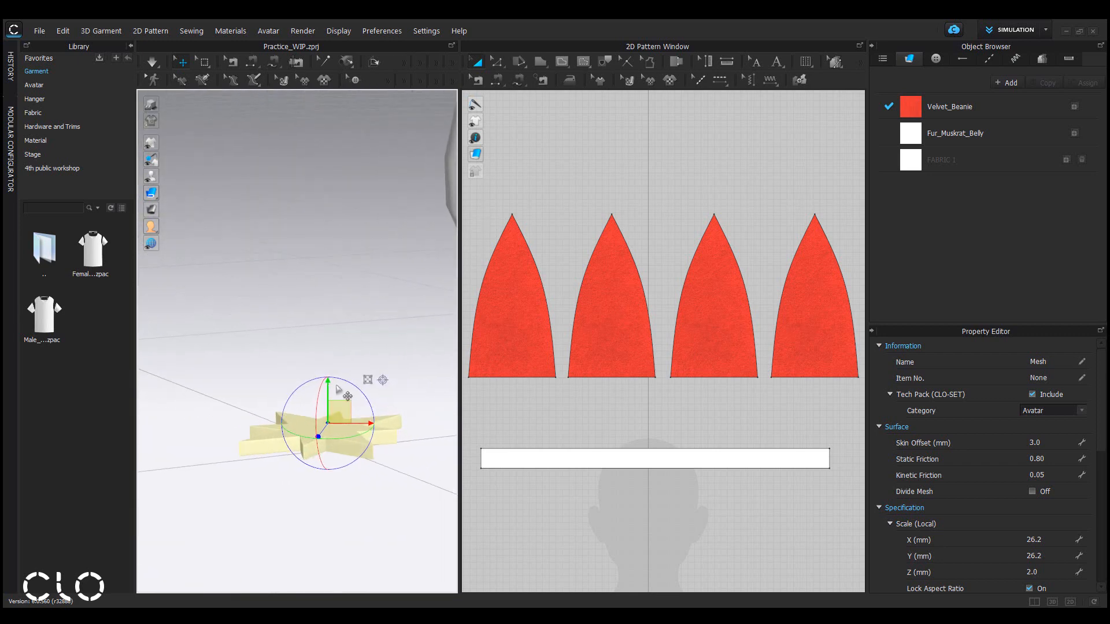
pyautogui.moveTo(336, 395); pyautogui.dragTo(336, 395)
pyautogui.moveTo(400, 448); pyautogui.dragTo(398, 456, button='right')
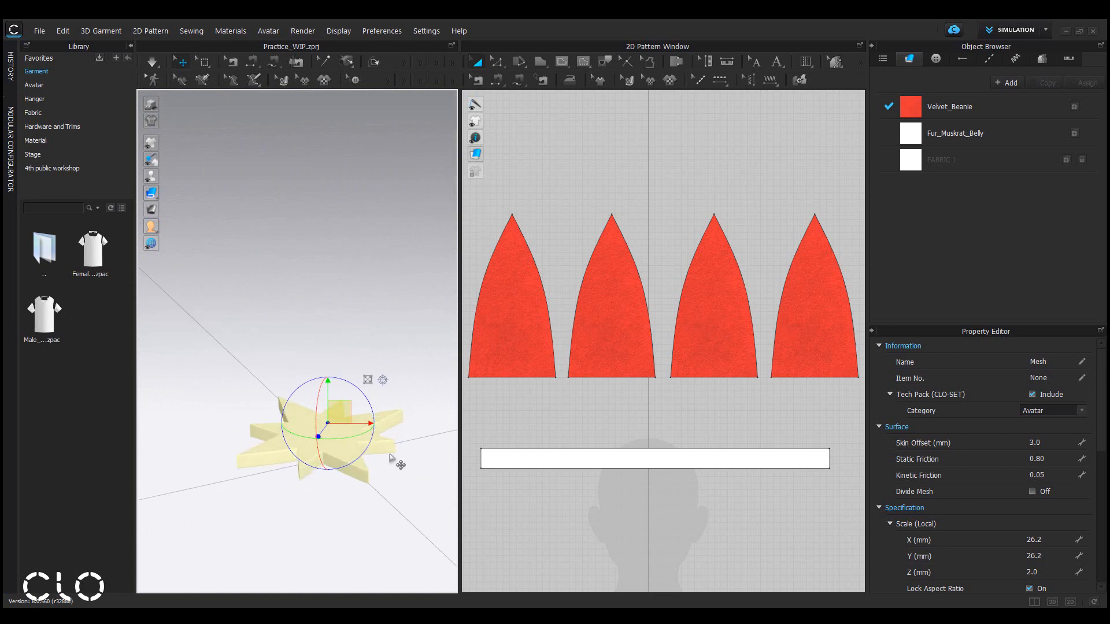
# View the star bead from the bottom and rotate it so its points line up with the axes.
pyautogui.press('0')
pyautogui.scroll(8, 315, 365)
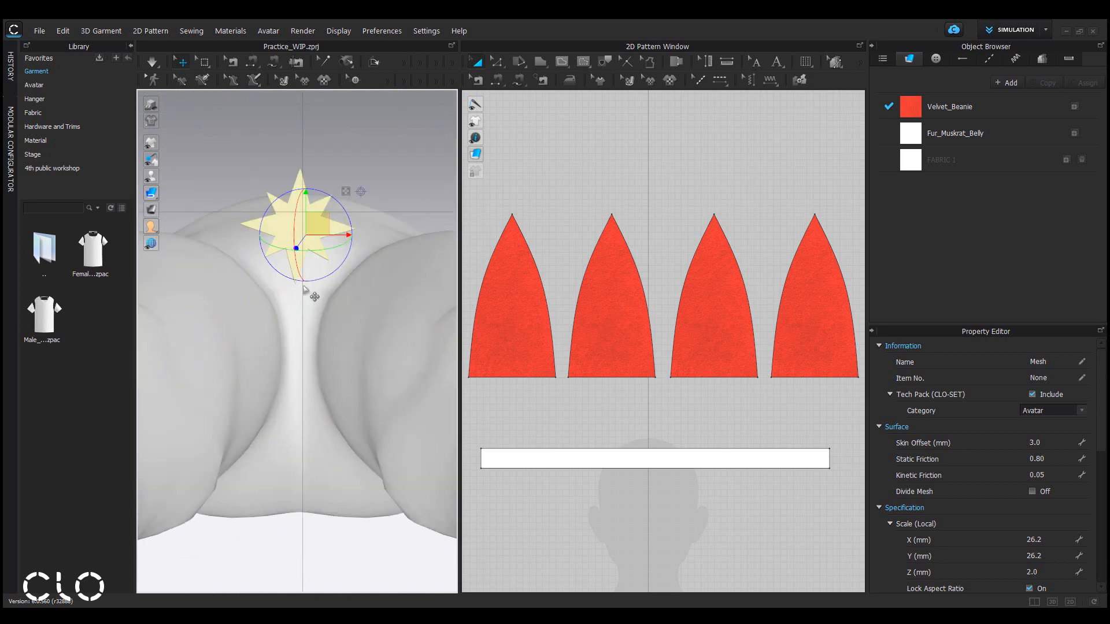
pyautogui.scroll(-5, 308, 232)
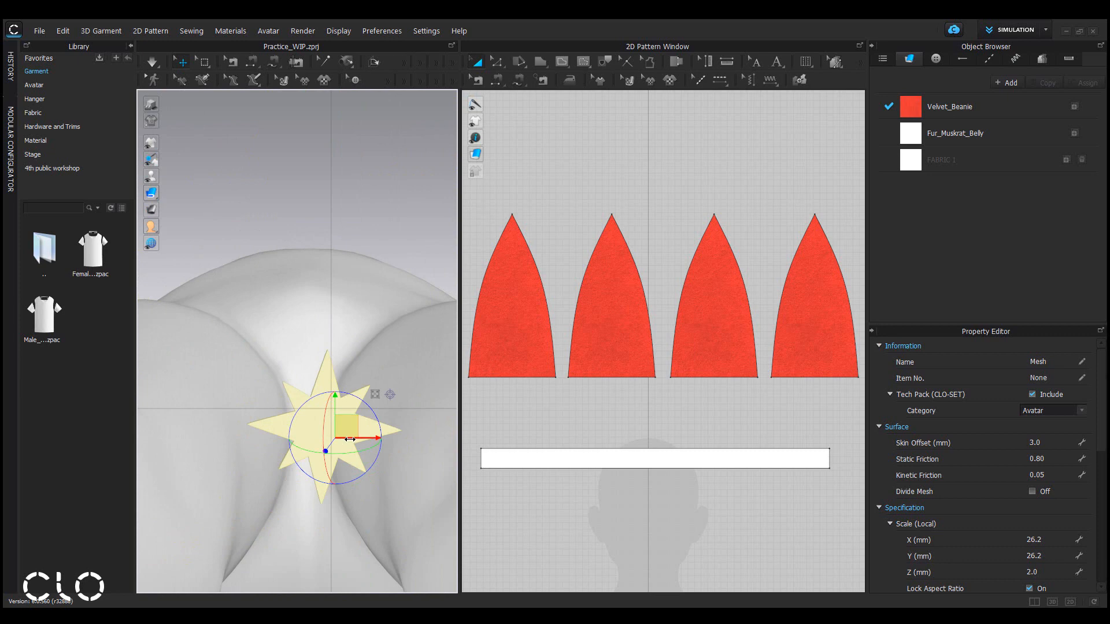
pyautogui.moveTo(355, 439); pyautogui.dragTo(335, 392)
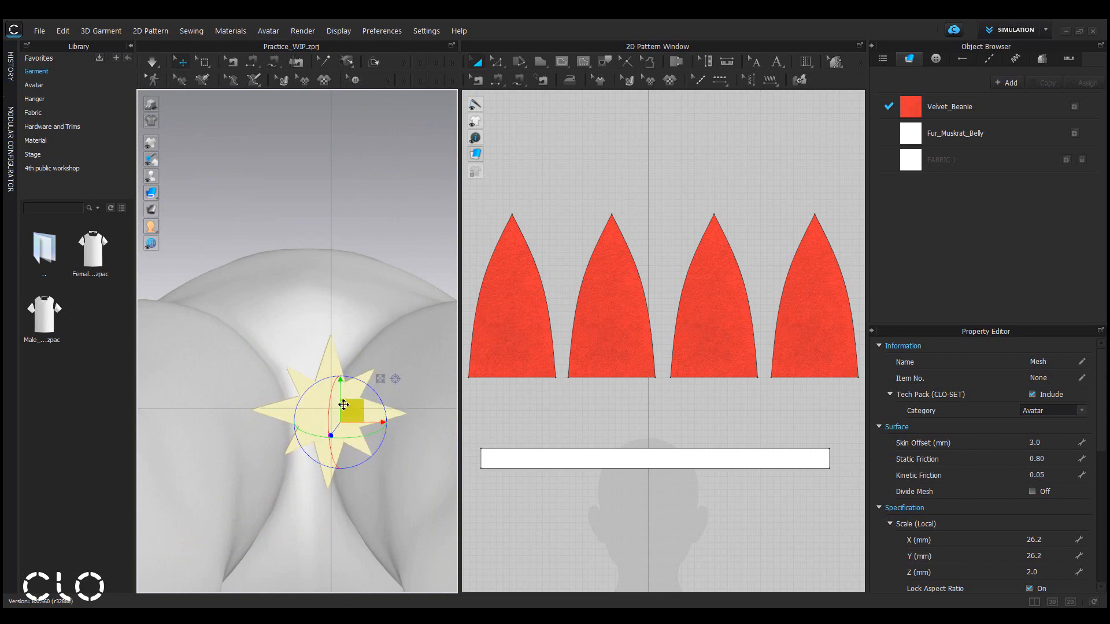
pyautogui.moveTo(340, 396); pyautogui.dragTo(340, 397)
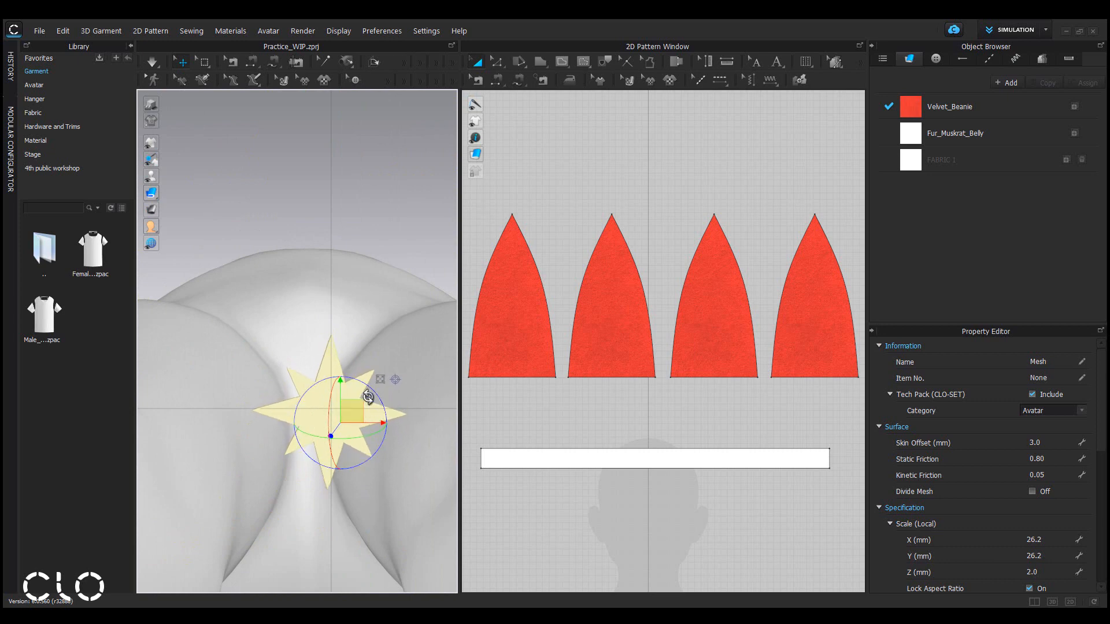
pyautogui.moveTo(355, 413); pyautogui.dragTo(357, 410)
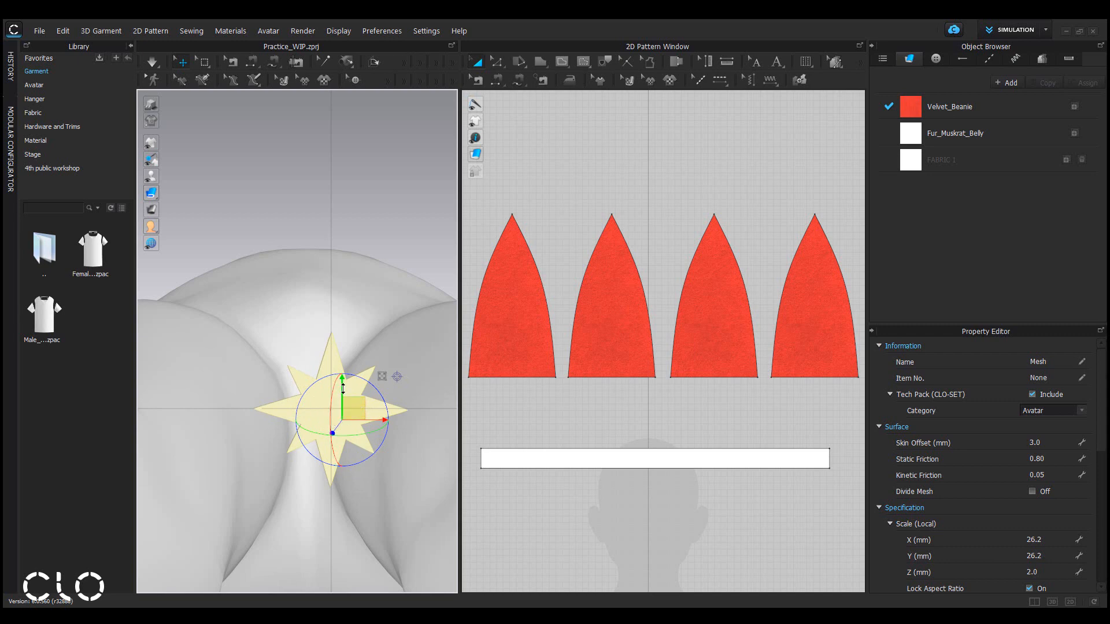
pyautogui.moveTo(343, 389); pyautogui.dragTo(377, 387)
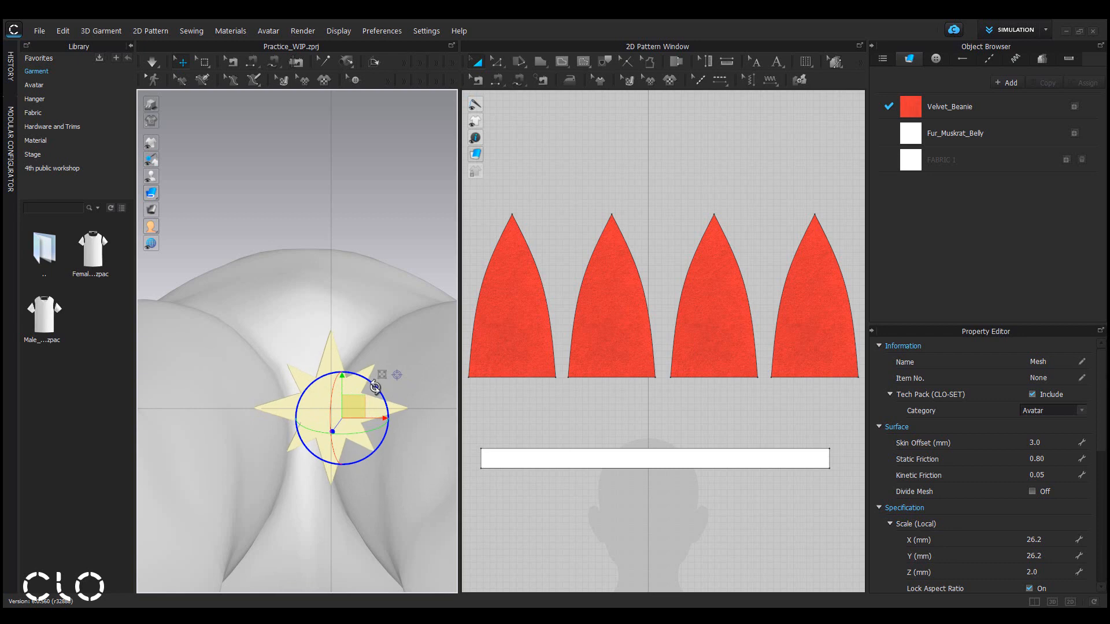
pyautogui.scroll(2, 389, 441)
pyautogui.moveTo(394, 440); pyautogui.dragTo(360, 378, button='middle')
pyautogui.scroll(3, 357, 384)
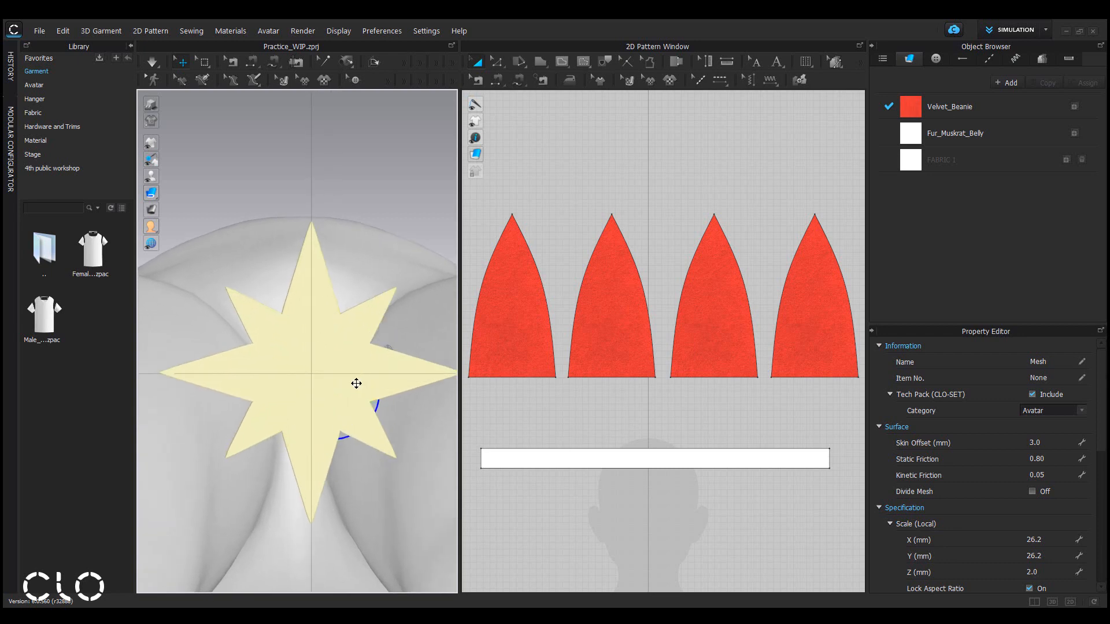
pyautogui.scroll(-1, 360, 431)
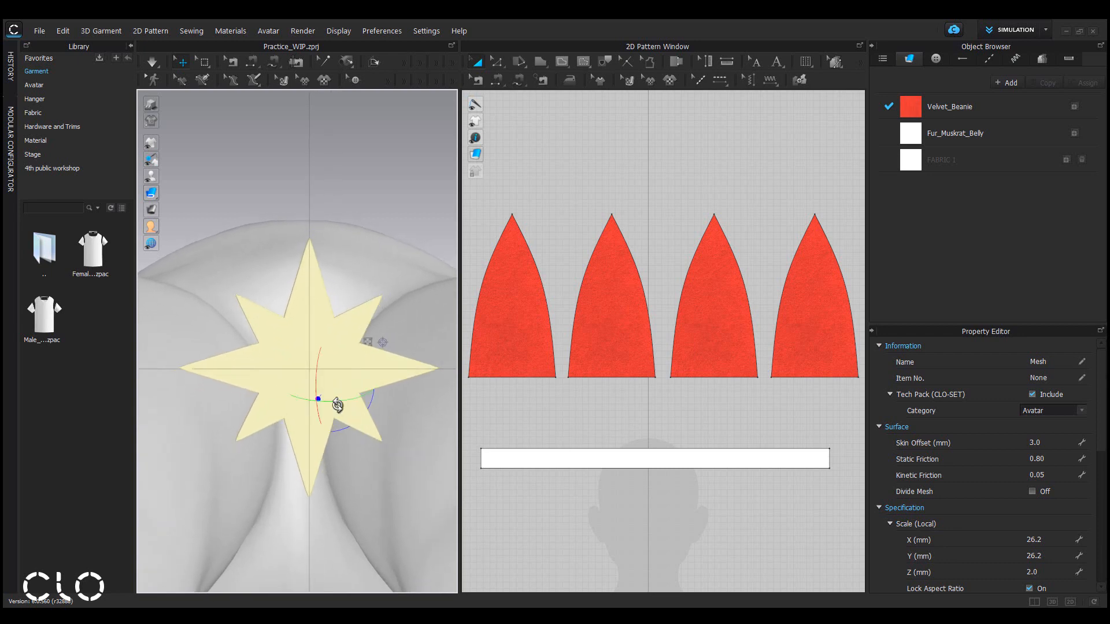
# Export the selected star bead as OBJ (Selected), replacing star_bead in the 4th public workshop folder.
pyautogui.click(463, 398)
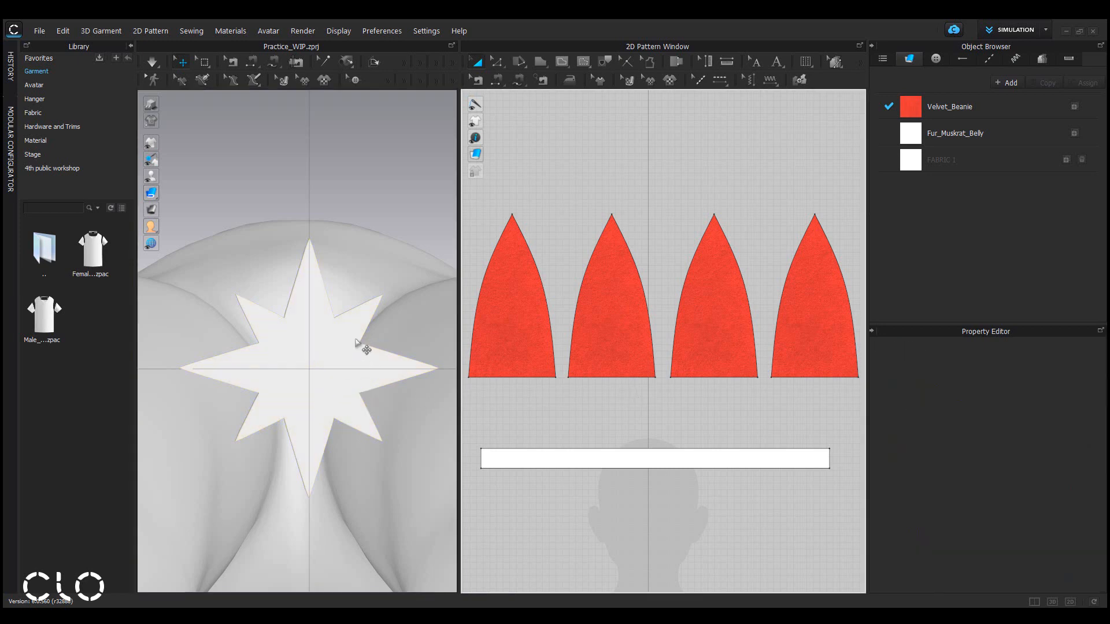
pyautogui.moveTo(366, 347); pyautogui.dragTo(389, 585, button='right')
pyautogui.click(332, 436)
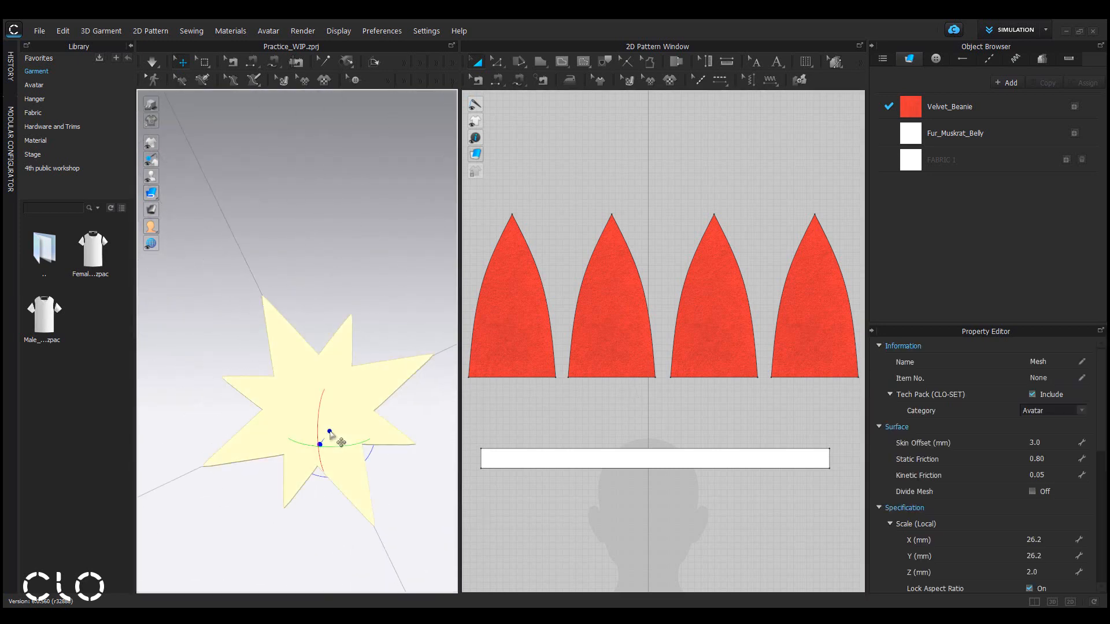
pyautogui.click(40, 32)
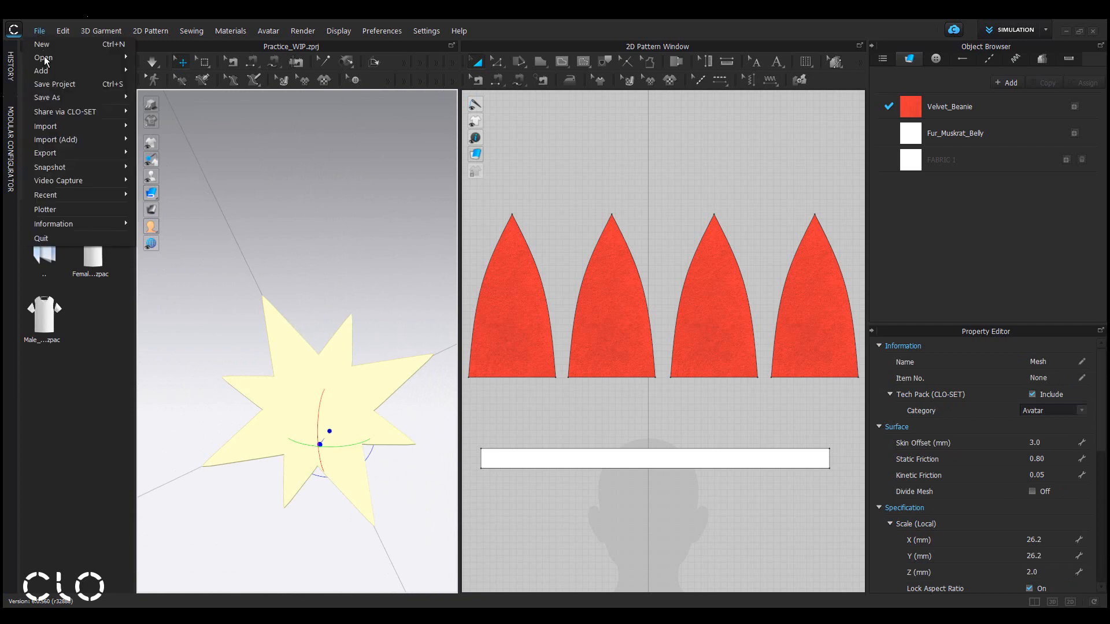
pyautogui.moveTo(69, 149)
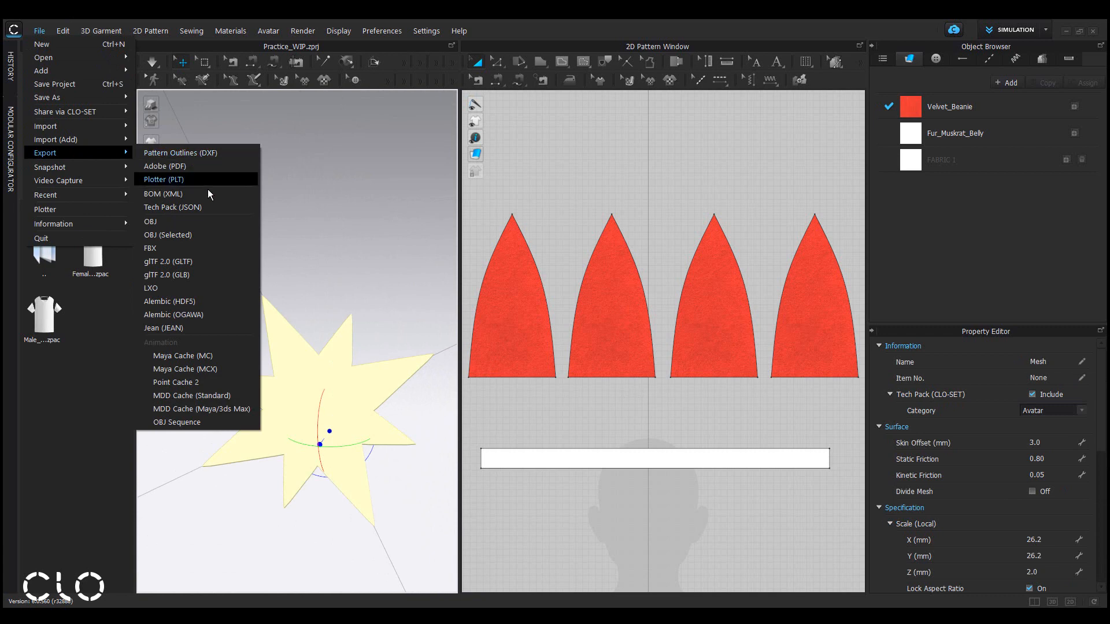
pyautogui.click(212, 235)
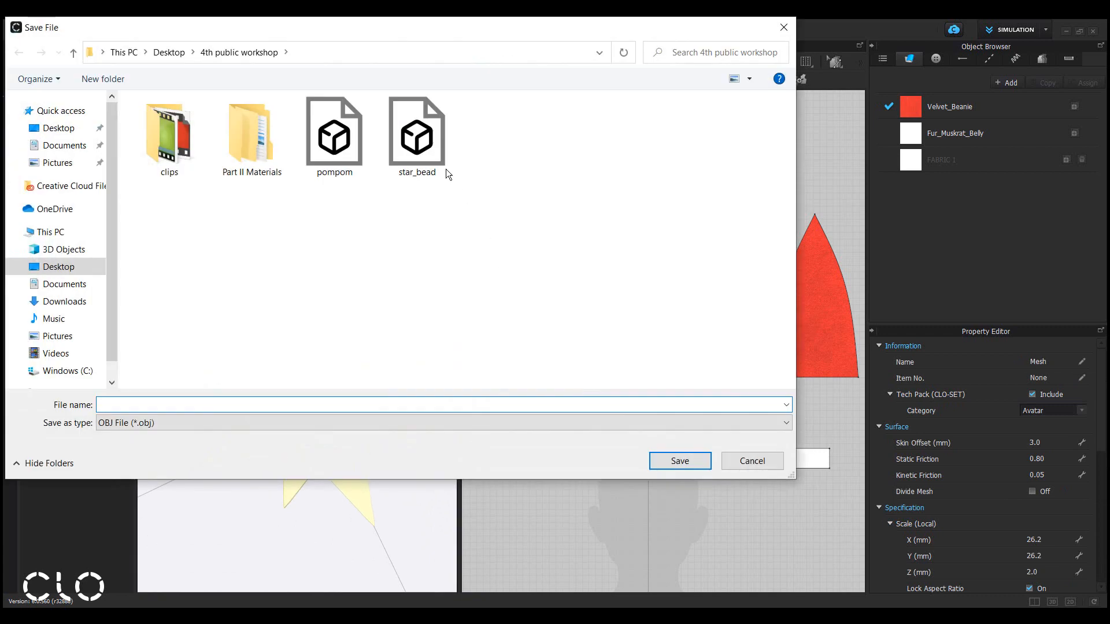
pyautogui.click(429, 153)
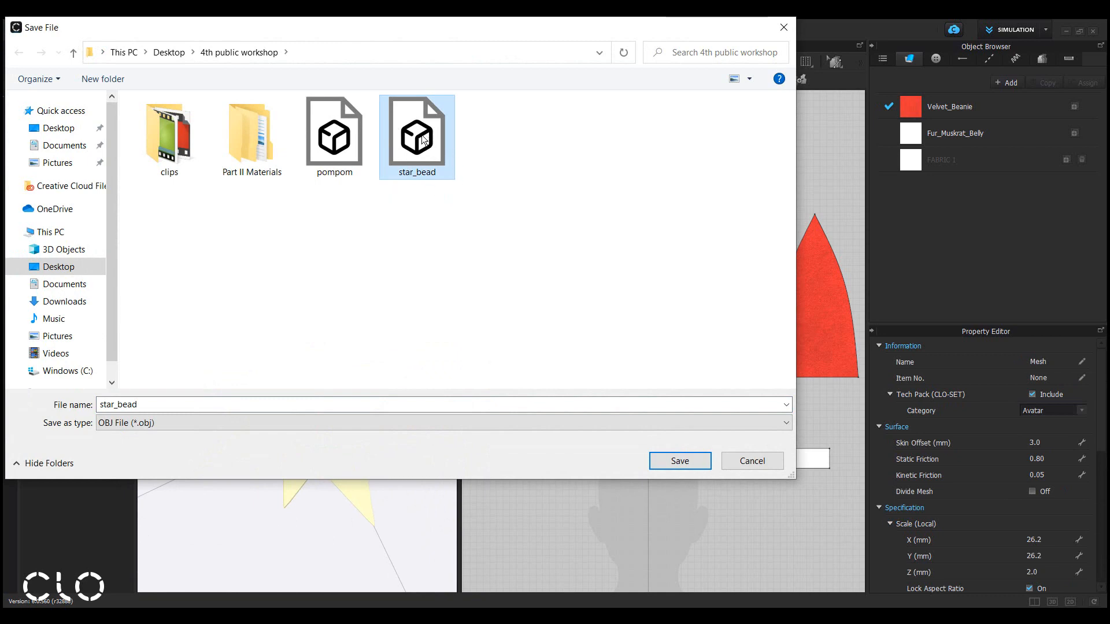
pyautogui.click(689, 466)
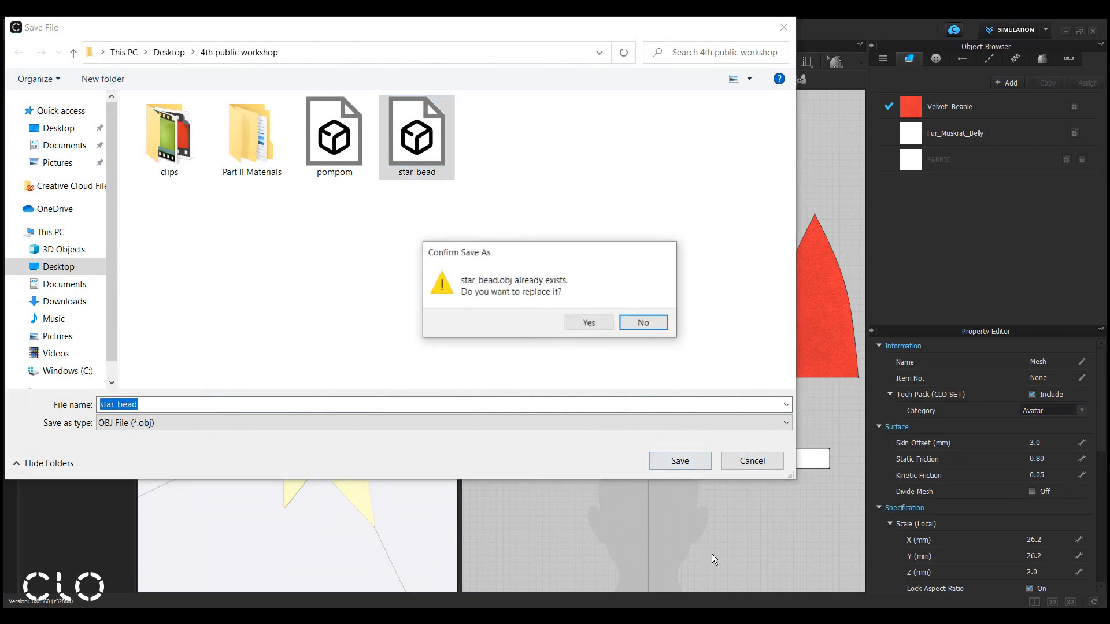
pyautogui.click(589, 328)
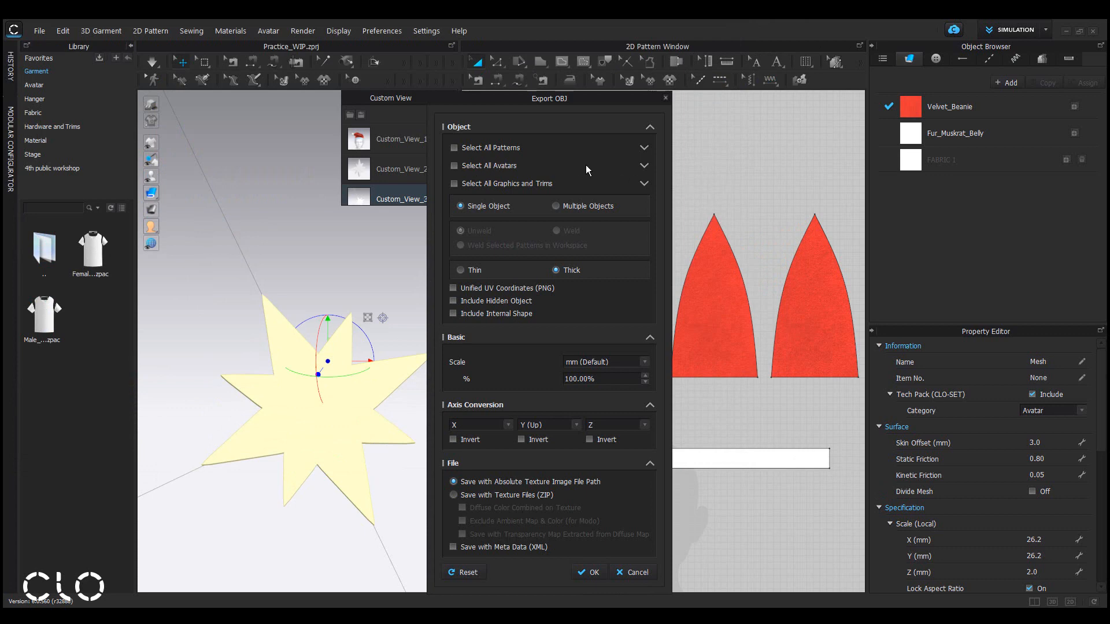
pyautogui.click(644, 167)
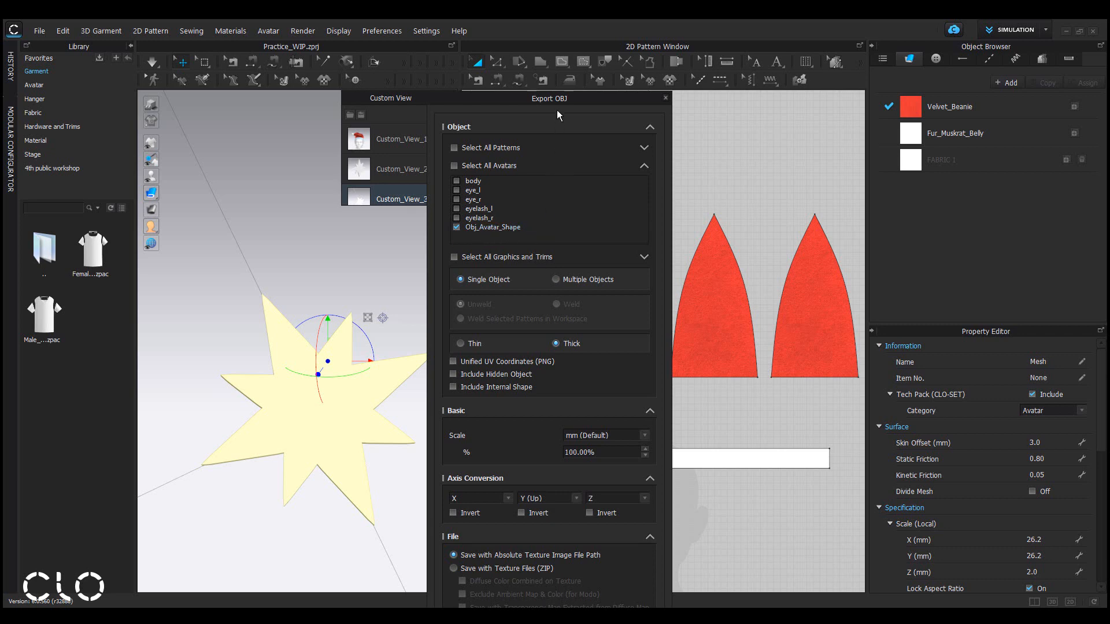
# Confirm the OBJ export of the star bead with the default options.
pyautogui.moveTo(557, 99); pyautogui.dragTo(558, 21)
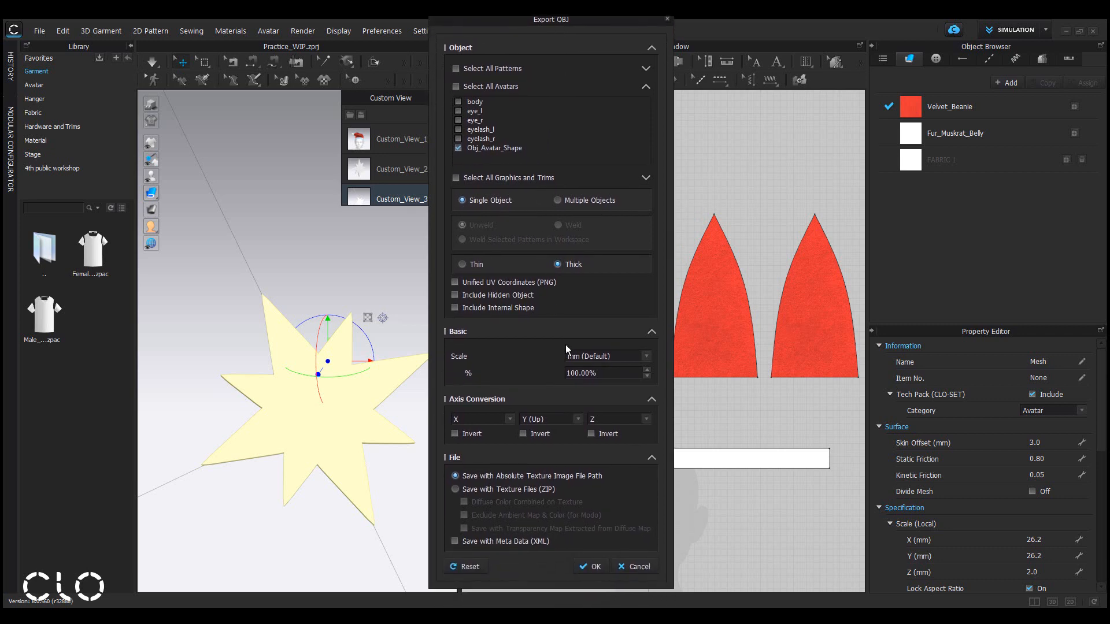
pyautogui.click(598, 570)
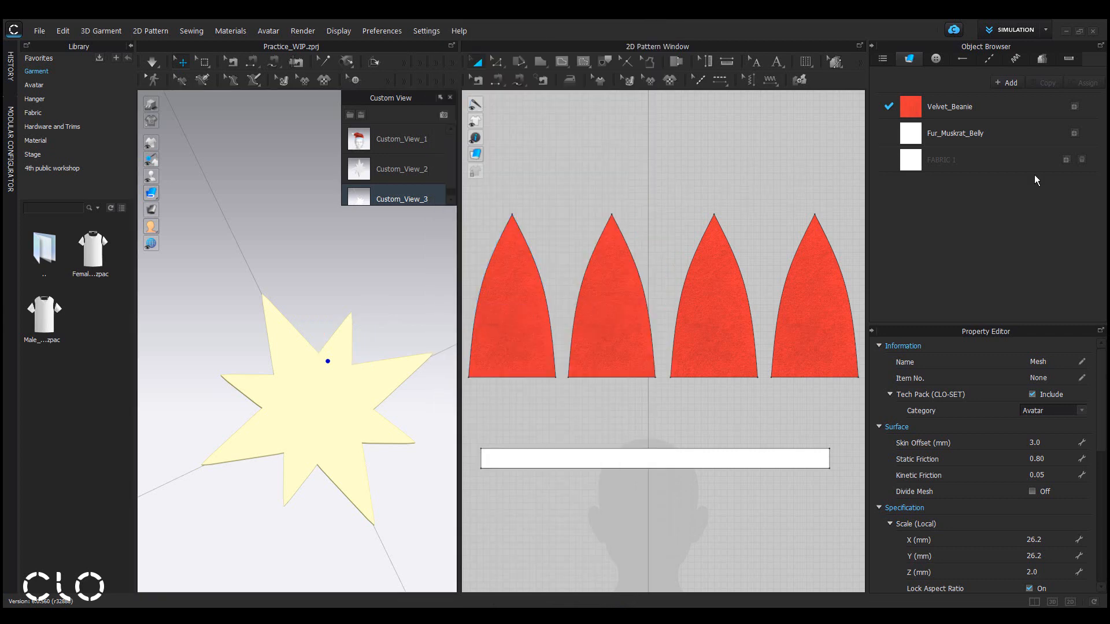
# Select the default button and start registering a new button shape named Star Bead.
pyautogui.click(937, 60)
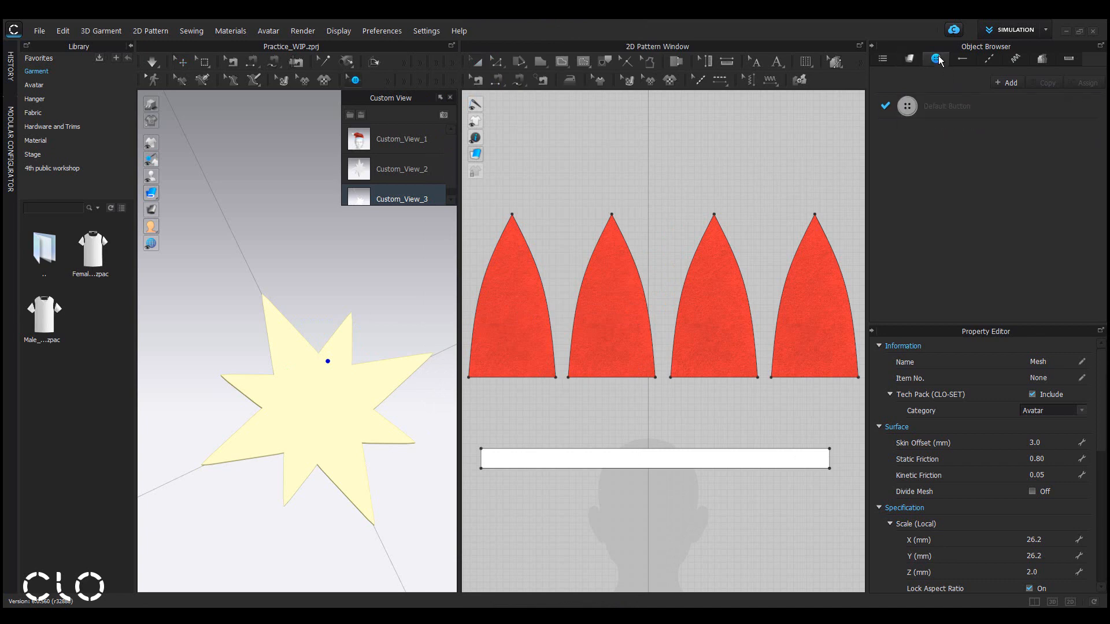
pyautogui.click(1002, 108)
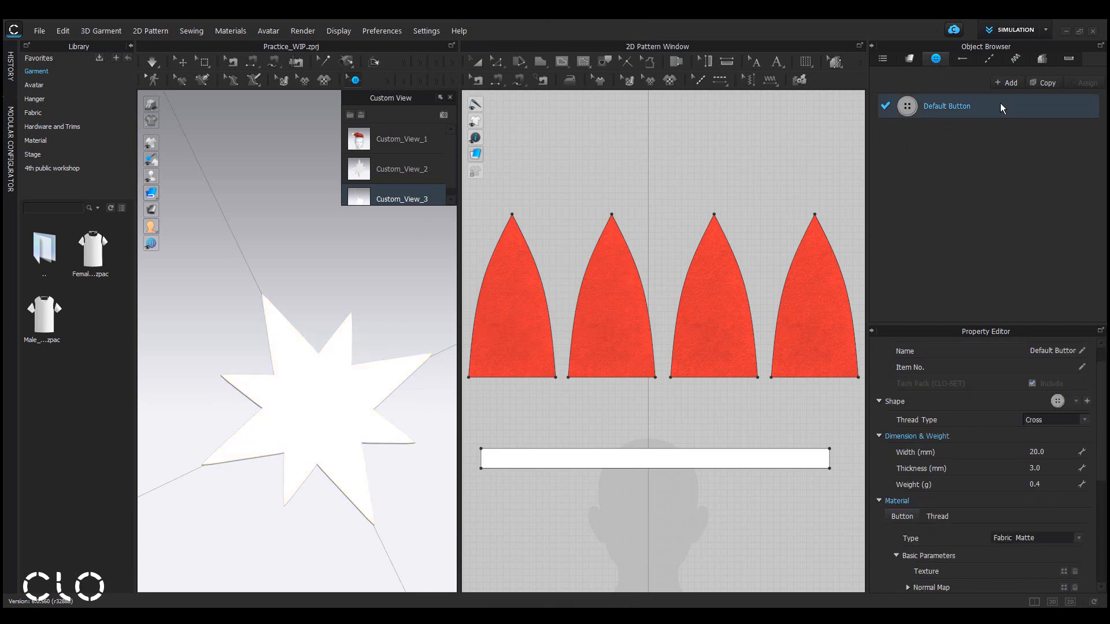
pyautogui.click(1088, 402)
pyautogui.moveTo(591, 260); pyautogui.dragTo(356, 246)
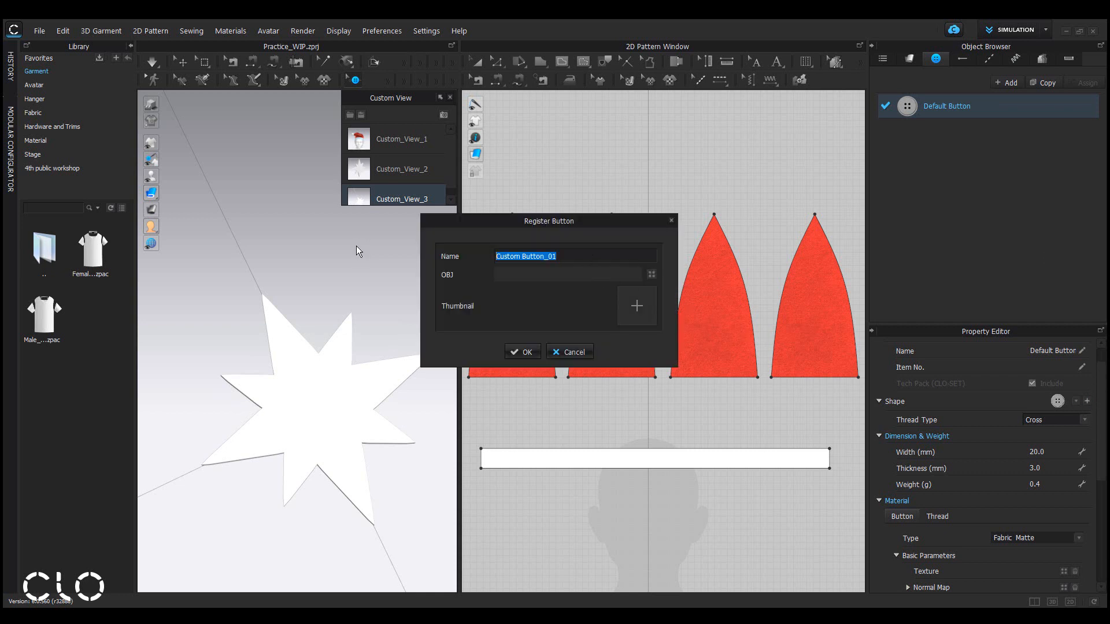
pyautogui.write('Star Bead')
# Load star_bead.obj as the shape and star_thumbnail as the thumbnail, then confirm the button registration.
pyautogui.click(651, 274)
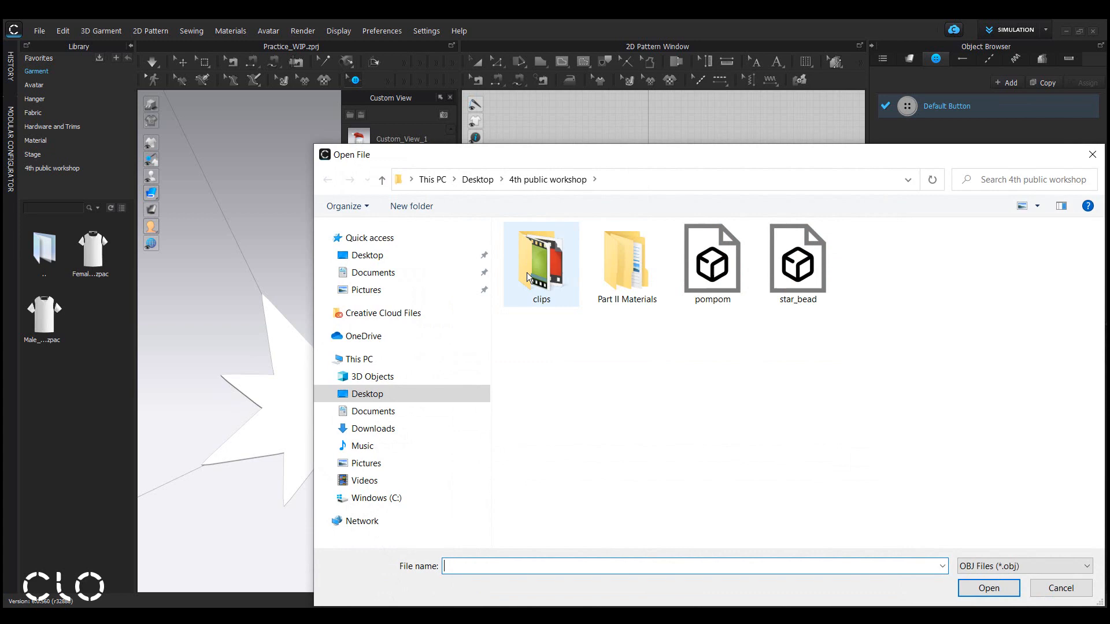
pyautogui.click(784, 275)
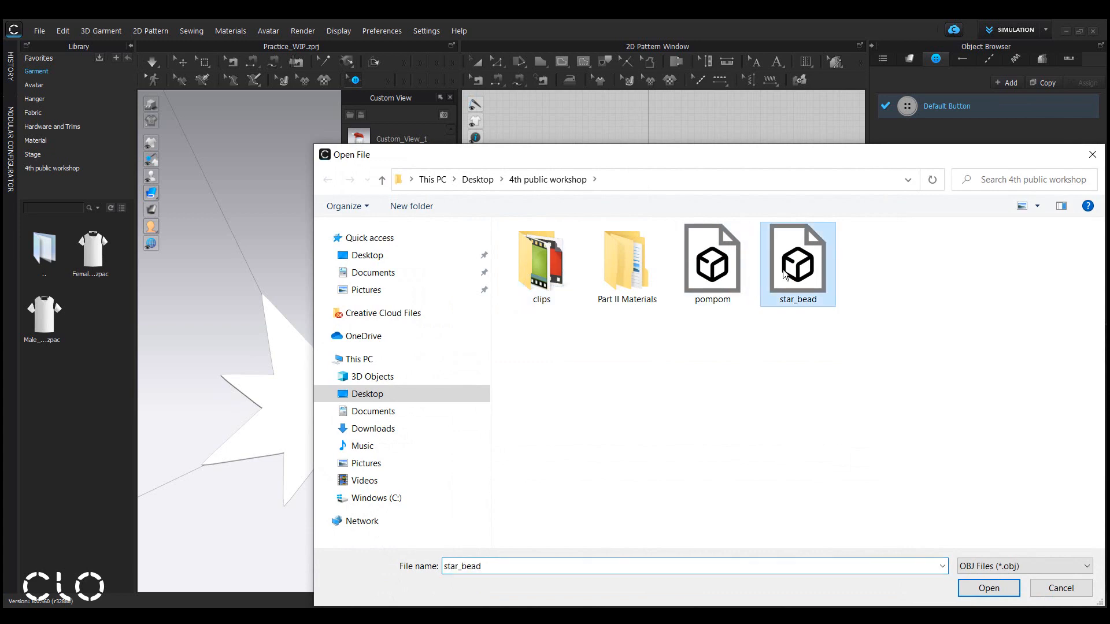
pyautogui.click(989, 588)
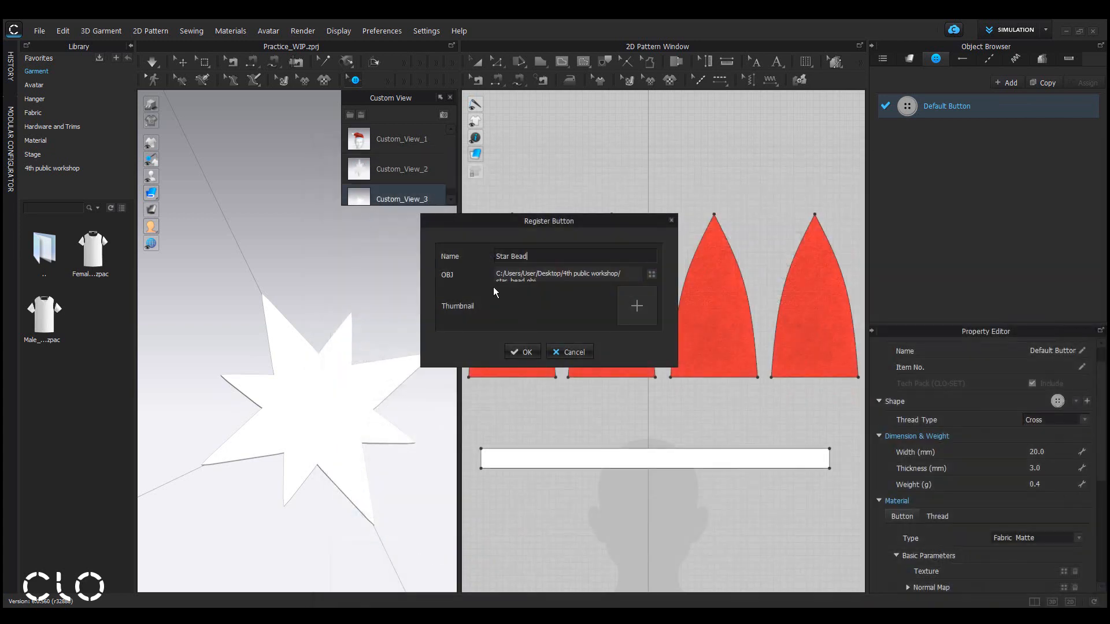
pyautogui.click(638, 307)
pyautogui.click(701, 261)
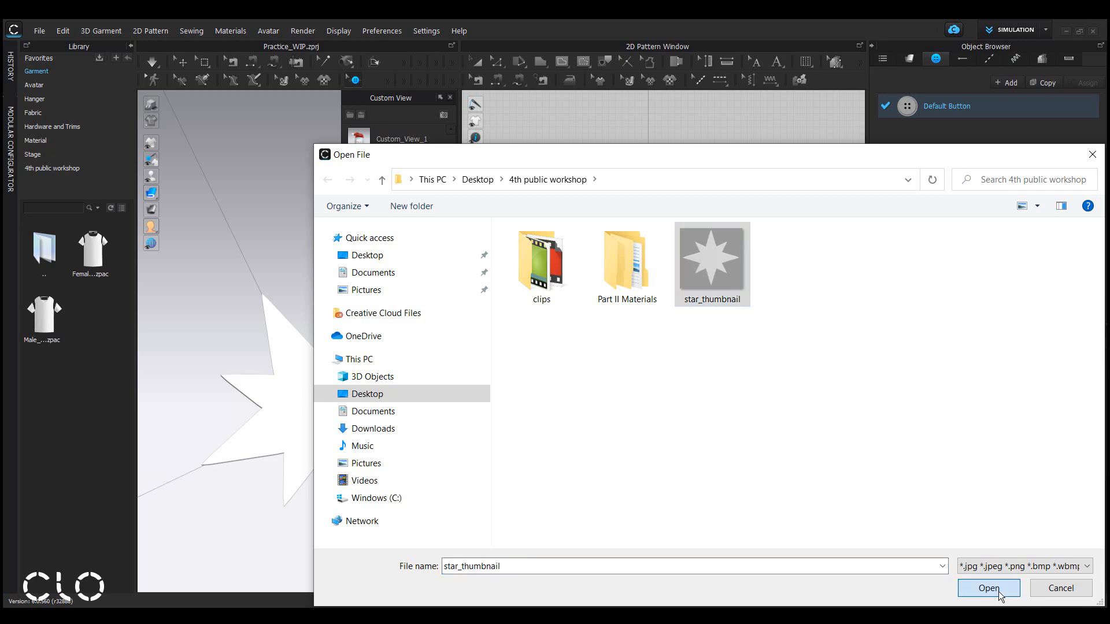
pyautogui.click(996, 589)
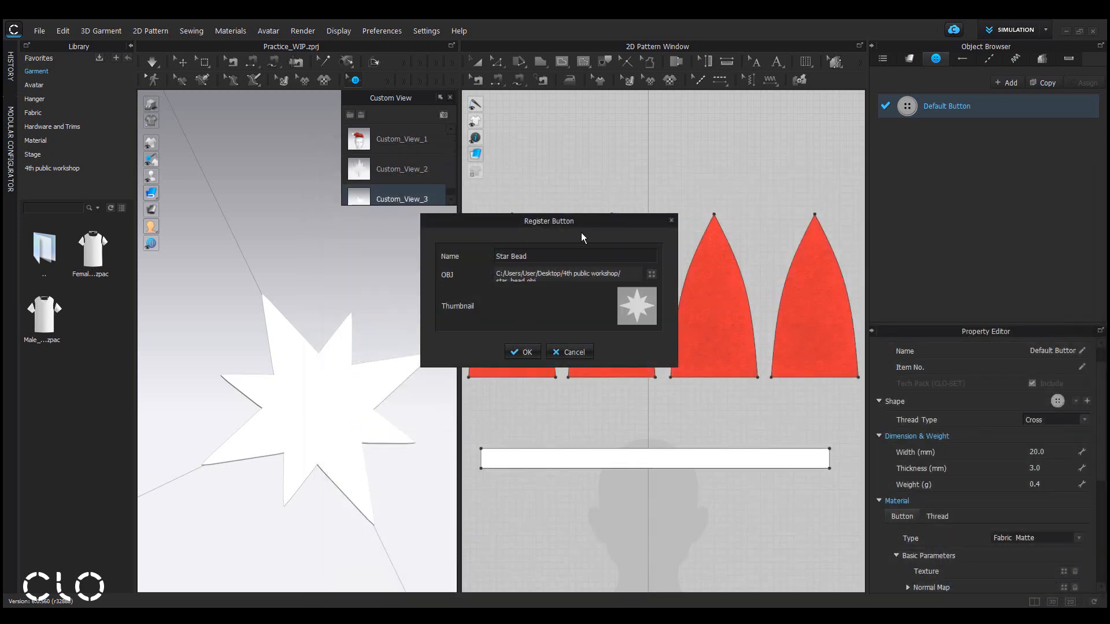
pyautogui.click(527, 352)
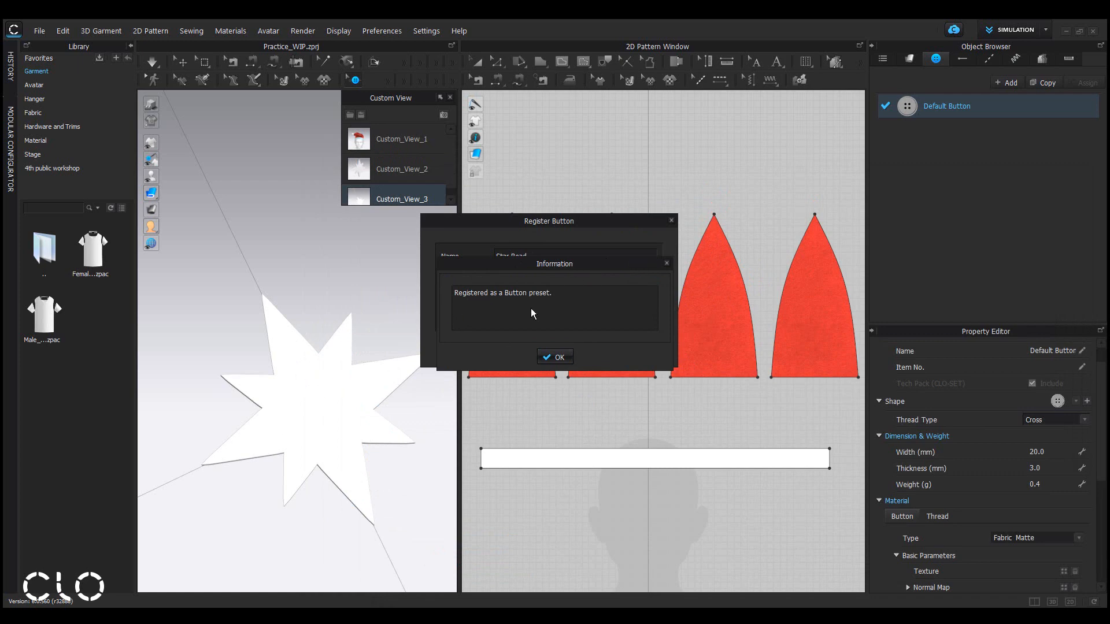
pyautogui.click(556, 356)
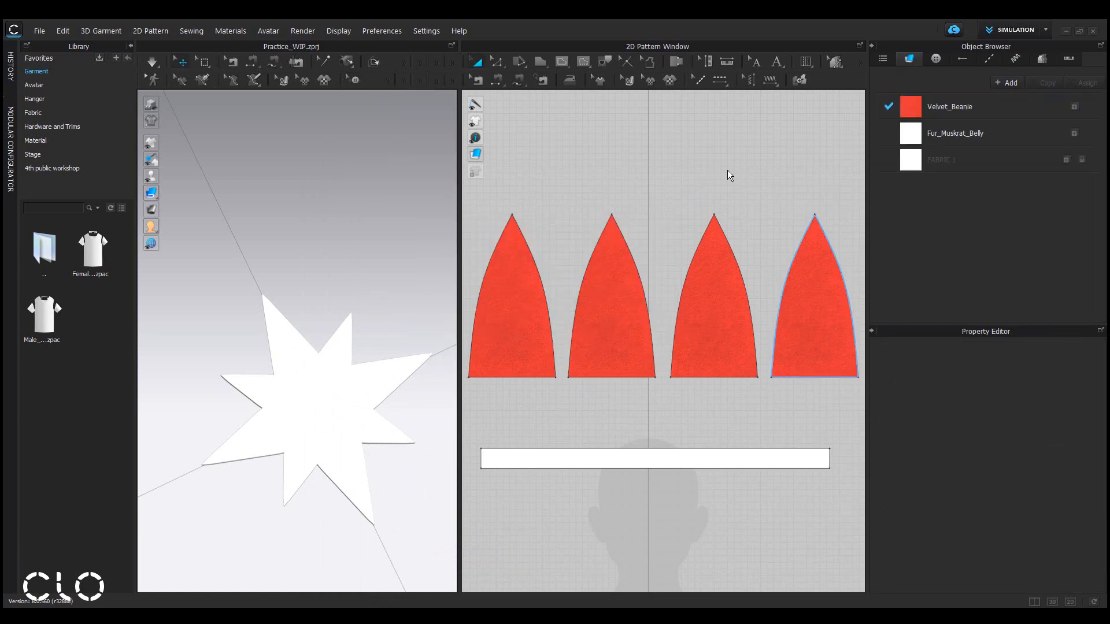
# Select the imported star bead object in the 3D window and delete it.
pyautogui.click(728, 170)
pyautogui.click(347, 407)
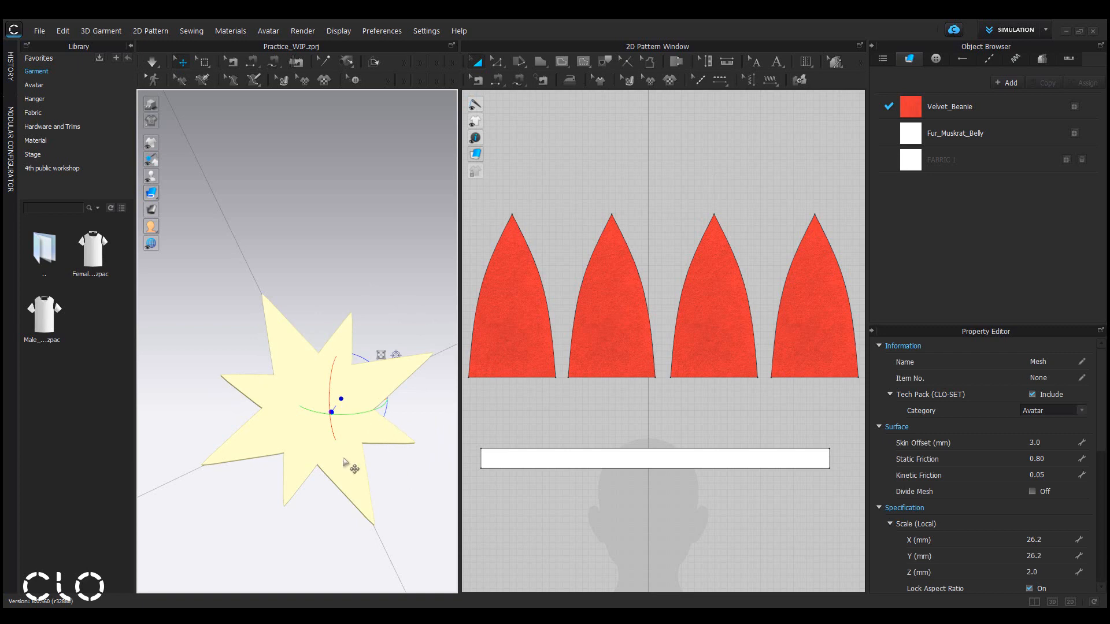
pyautogui.press('Delete')
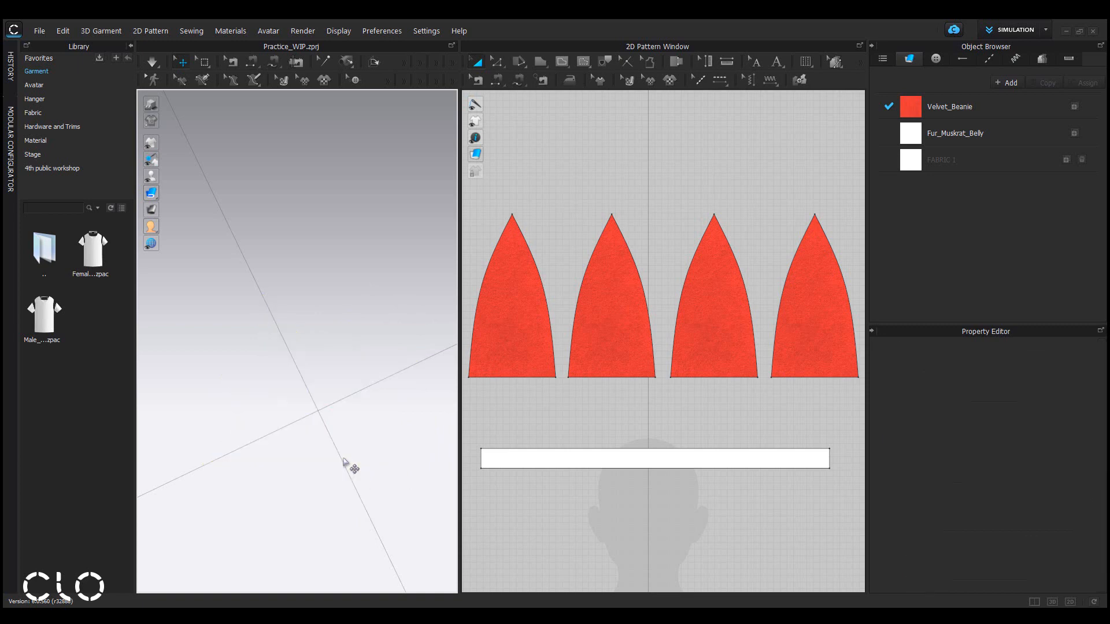
# Enlarge the 3D window and frame the Santa hat on the avatar.
pyautogui.press('2')
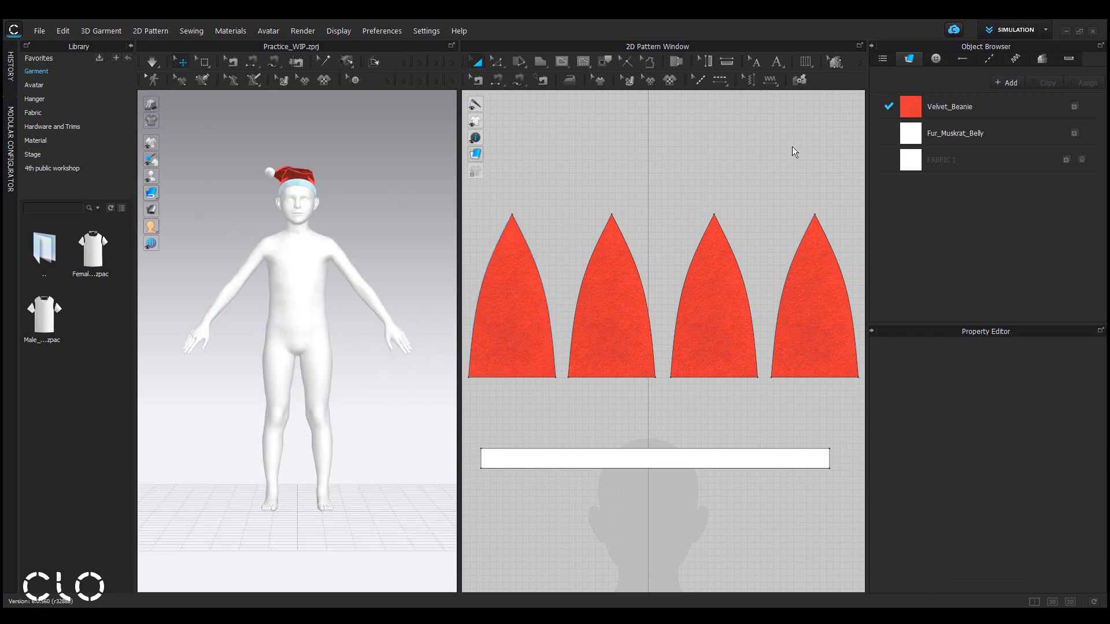
pyautogui.scroll(5, 336, 156)
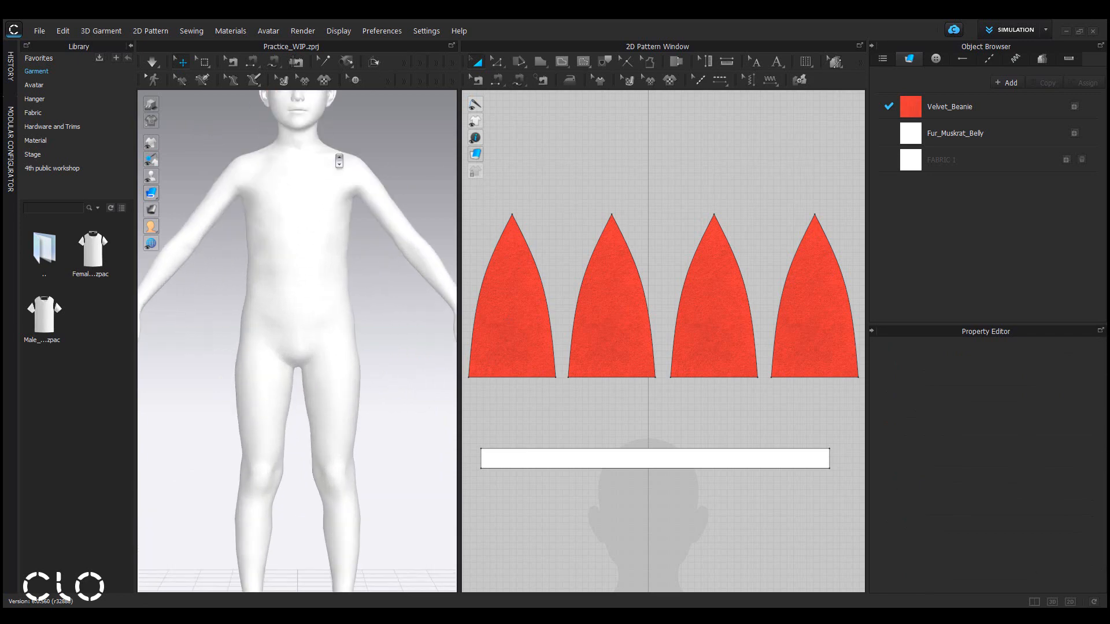
pyautogui.moveTo(337, 160); pyautogui.dragTo(323, 498, button='middle')
pyautogui.scroll(5, 309, 495)
pyautogui.scroll(10, 308, 496)
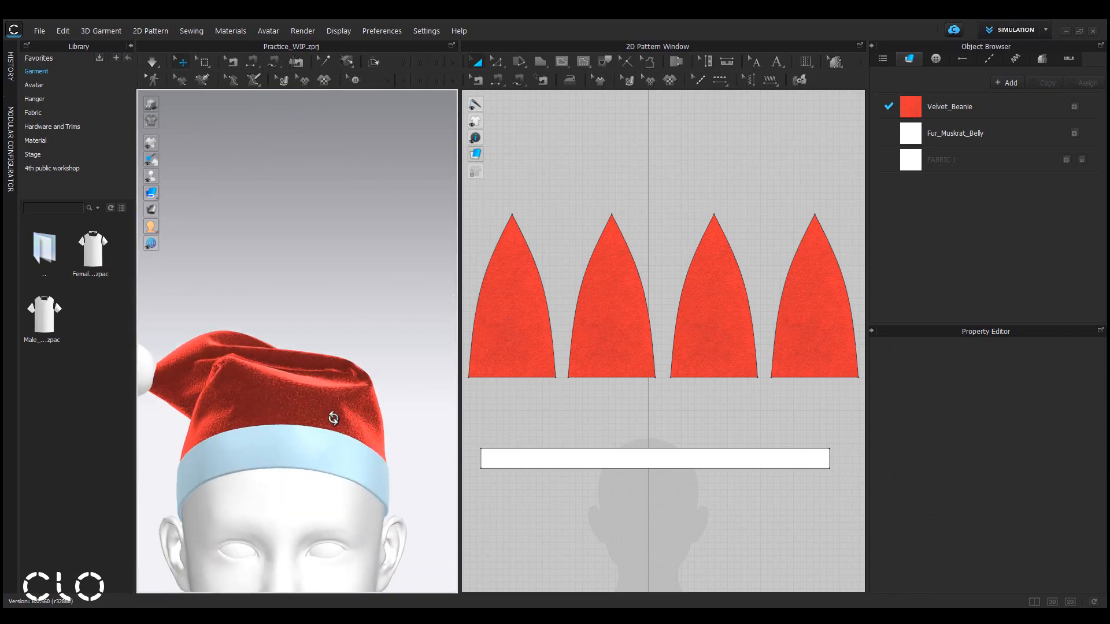
pyautogui.moveTo(363, 479); pyautogui.dragTo(369, 377, button='middle')
pyautogui.scroll(-2, 362, 377)
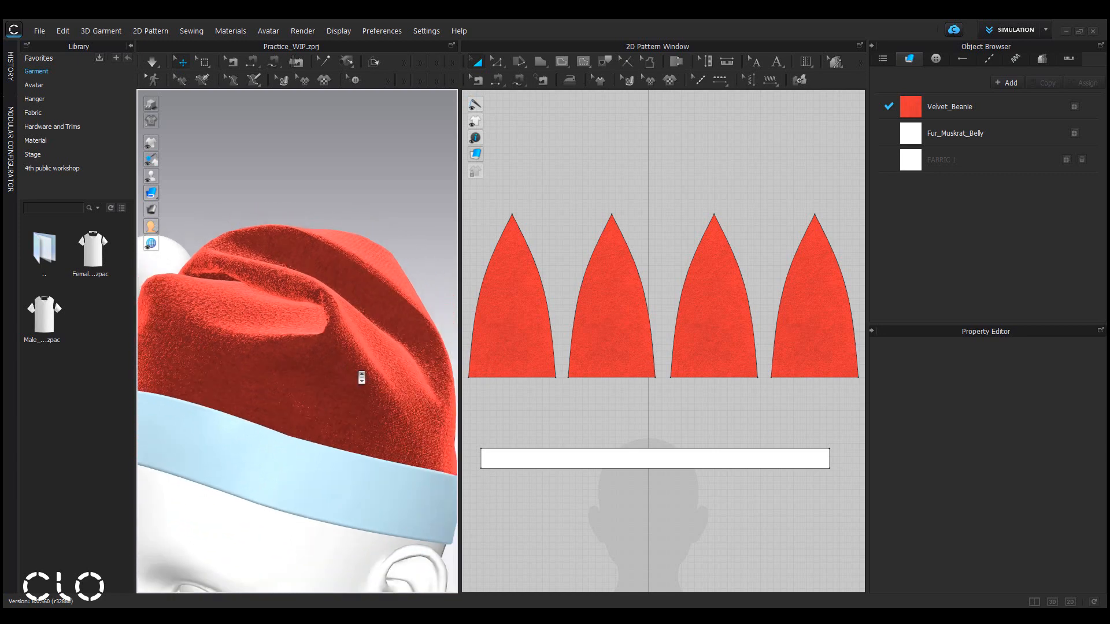
pyautogui.moveTo(459, 355); pyautogui.dragTo(636, 354)
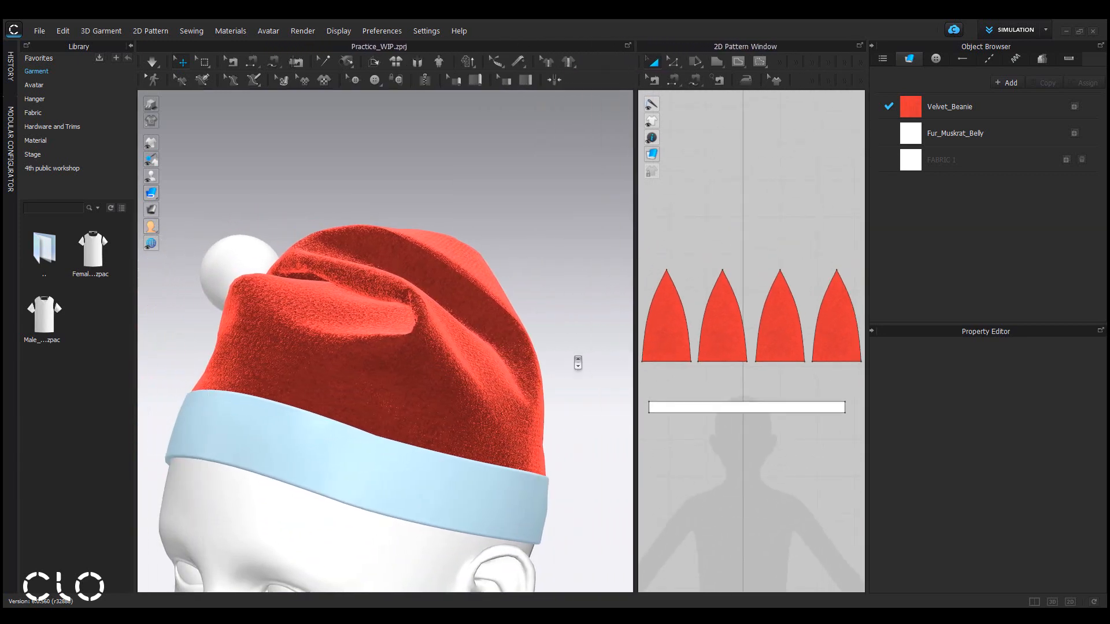
pyautogui.moveTo(577, 362); pyautogui.dragTo(599, 324, button='middle')
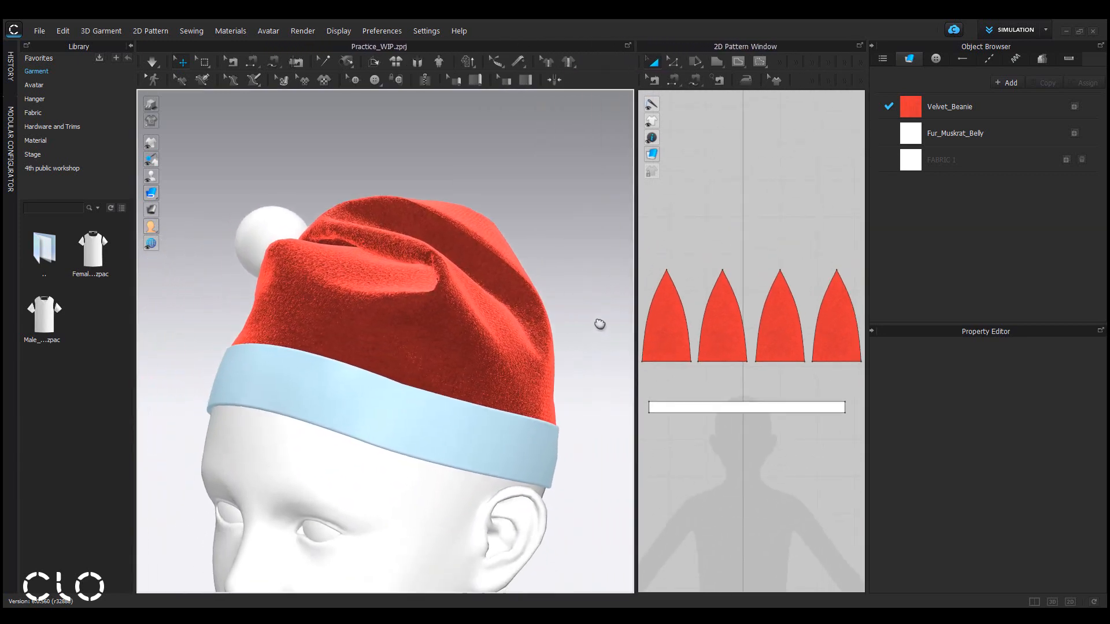
# Pick the Star Bead button style and place a button on the front of the Santa hat.
pyautogui.click(934, 60)
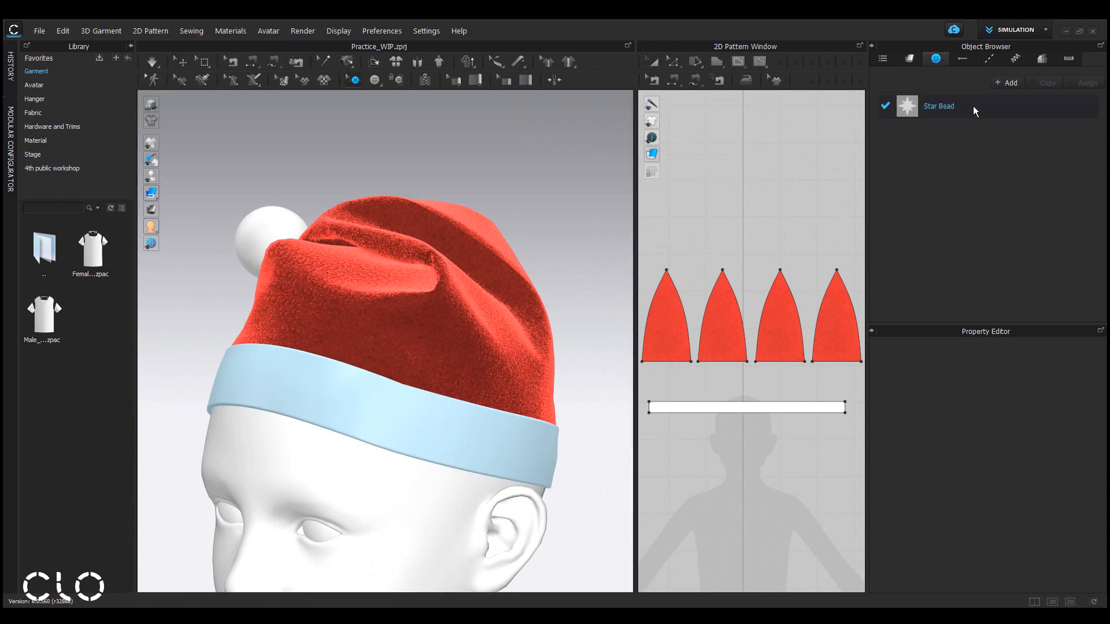
pyautogui.click(973, 105)
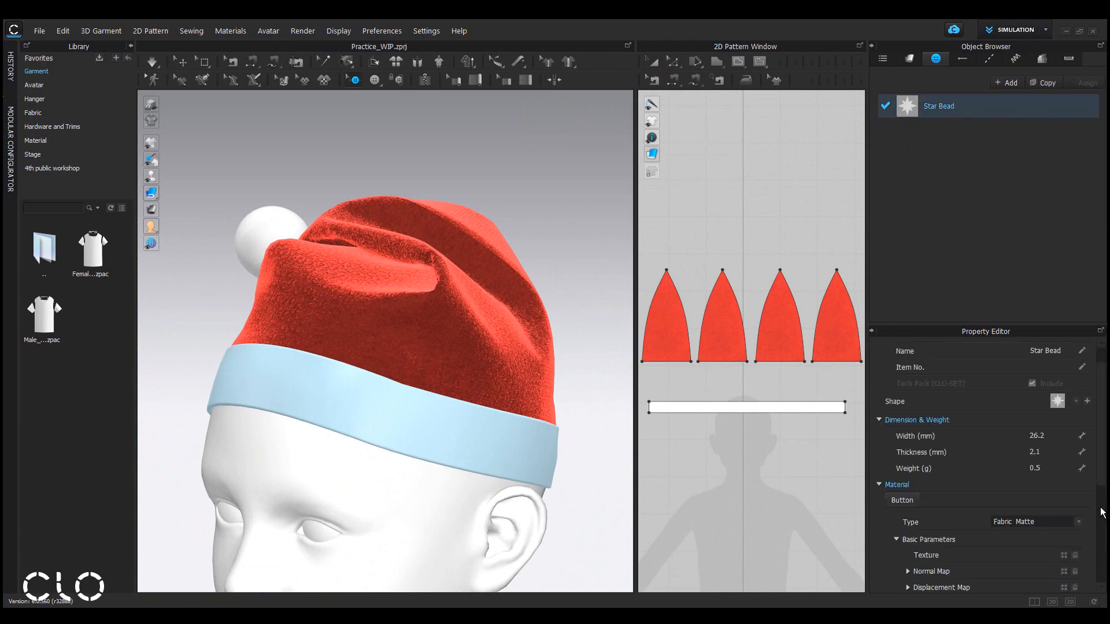
pyautogui.moveTo(1104, 468); pyautogui.dragTo(1105, 438)
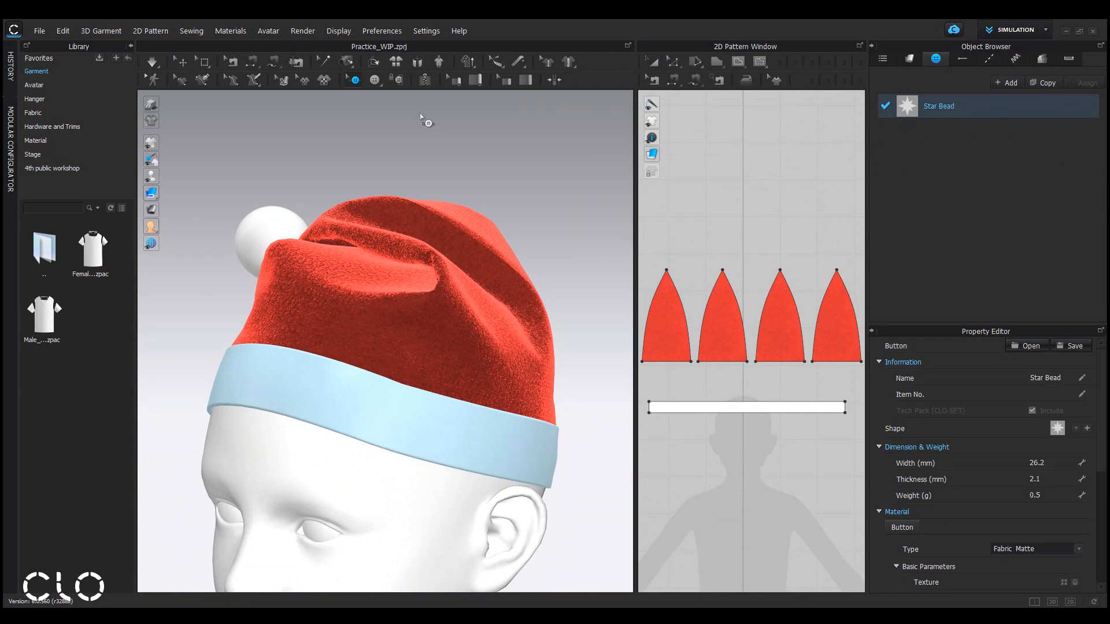
pyautogui.click(374, 80)
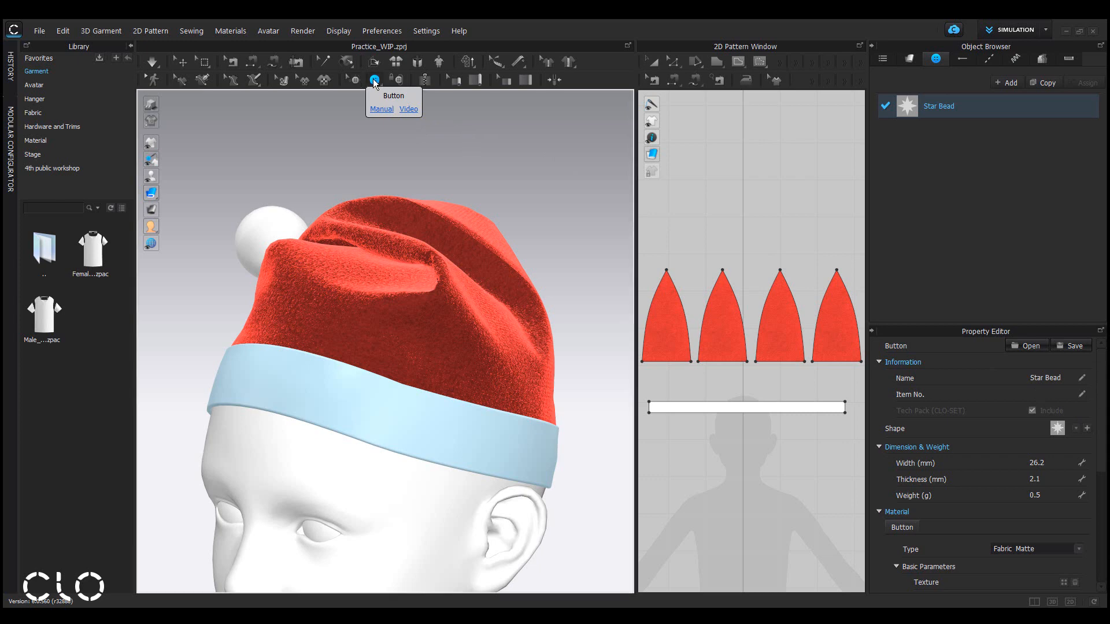
pyautogui.scroll(5, 429, 335)
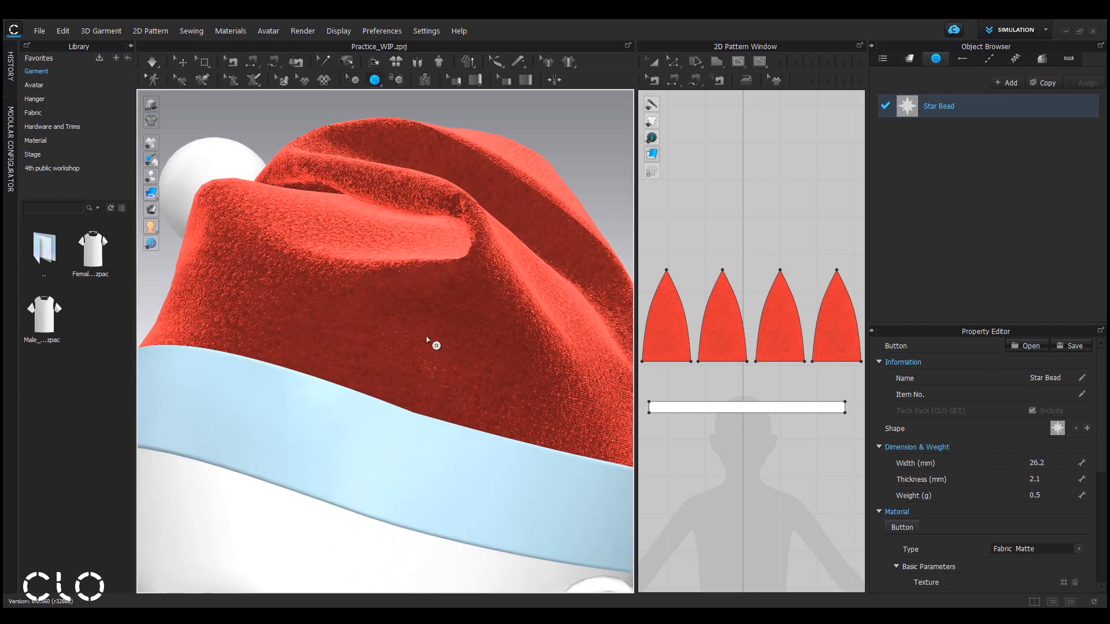
pyautogui.click(402, 341)
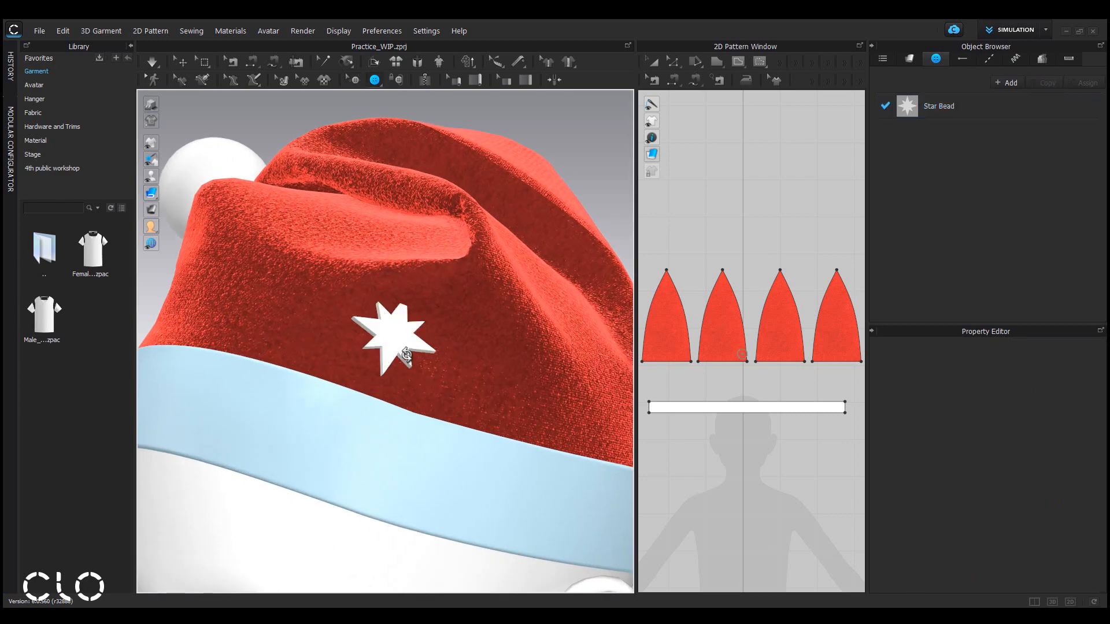
# Select the star button and move it onto the lower part of the left hat panel in the pattern view.
pyautogui.scroll(3, 404, 354)
pyautogui.scroll(-5, 437, 355)
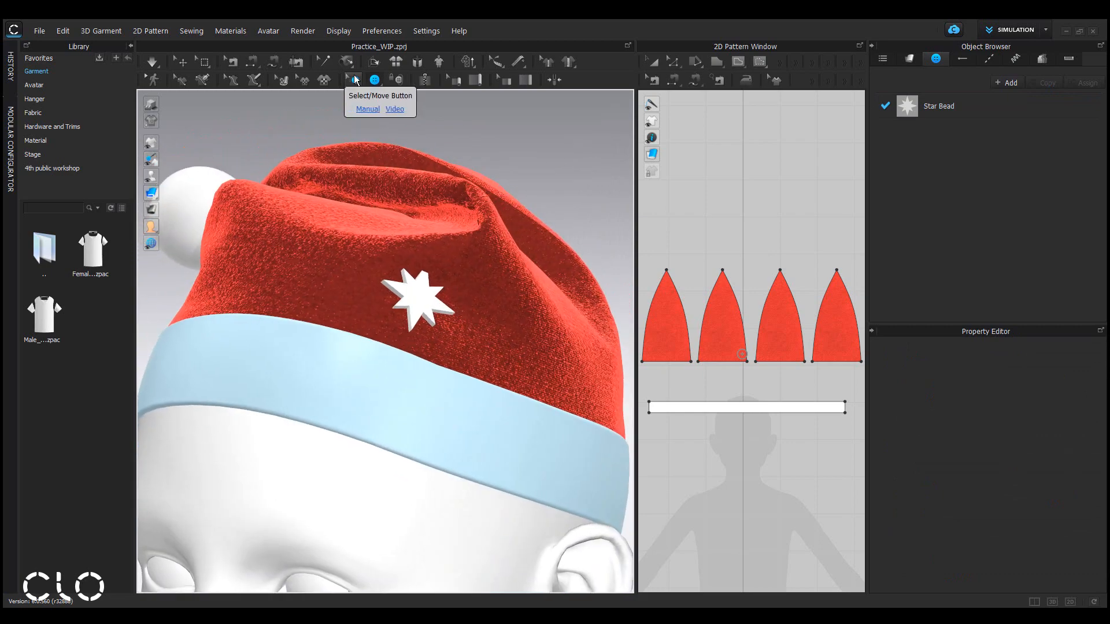
pyautogui.click(356, 80)
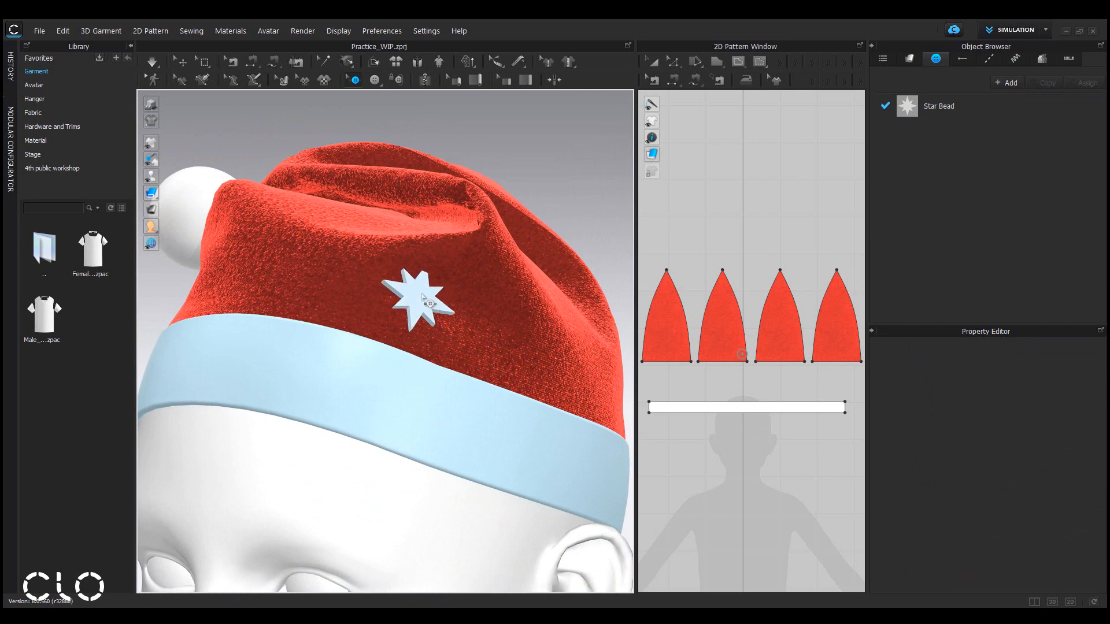
pyautogui.moveTo(423, 296); pyautogui.dragTo(431, 321)
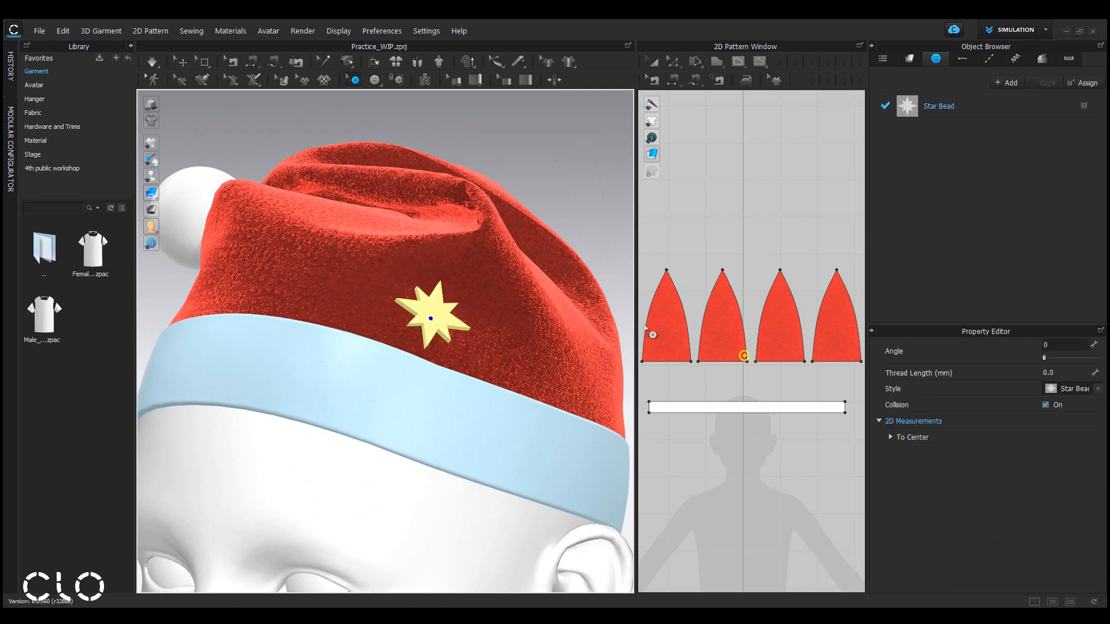
pyautogui.scroll(5, 730, 355)
pyautogui.moveTo(726, 360); pyautogui.dragTo(683, 357)
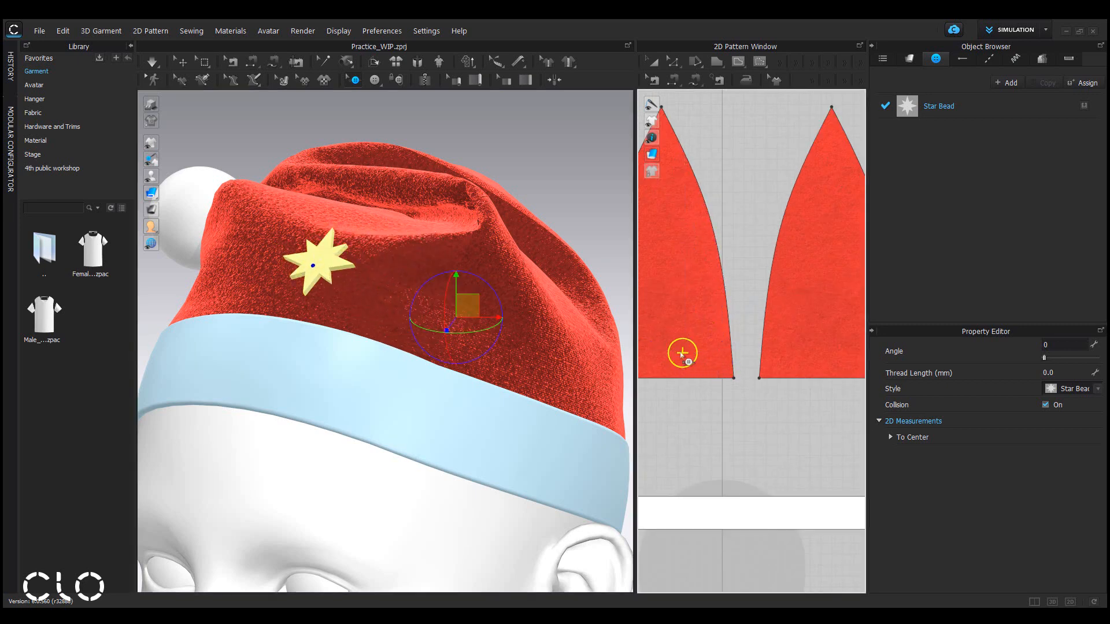
# Rotate the star button to an angle of 300.
pyautogui.scroll(3, 498, 282)
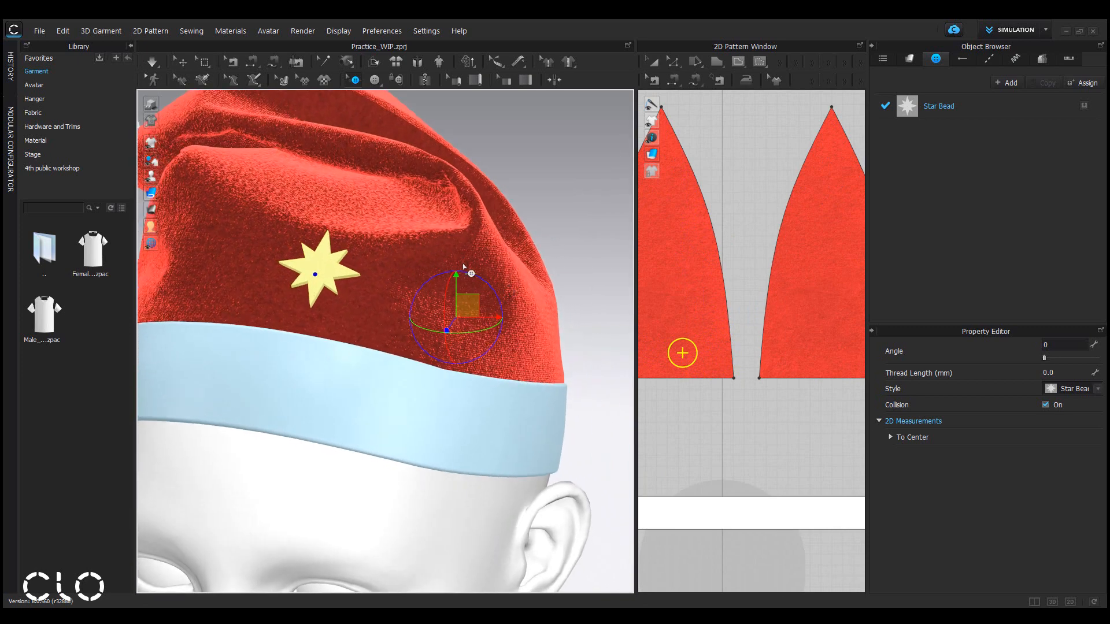
pyautogui.scroll(-2, 464, 266)
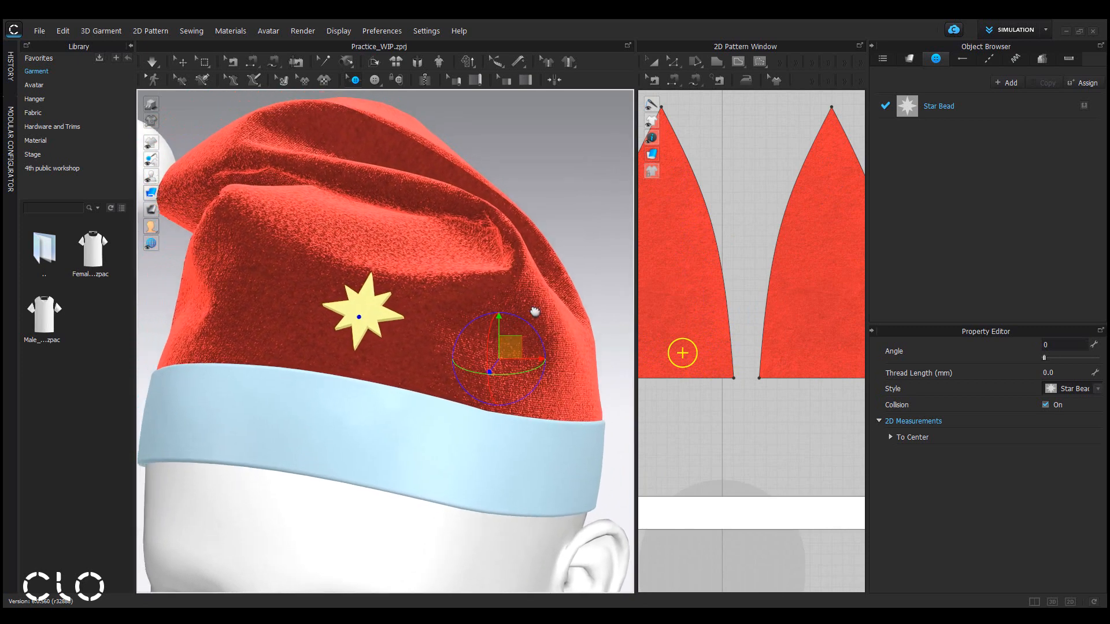
pyautogui.click(1044, 358)
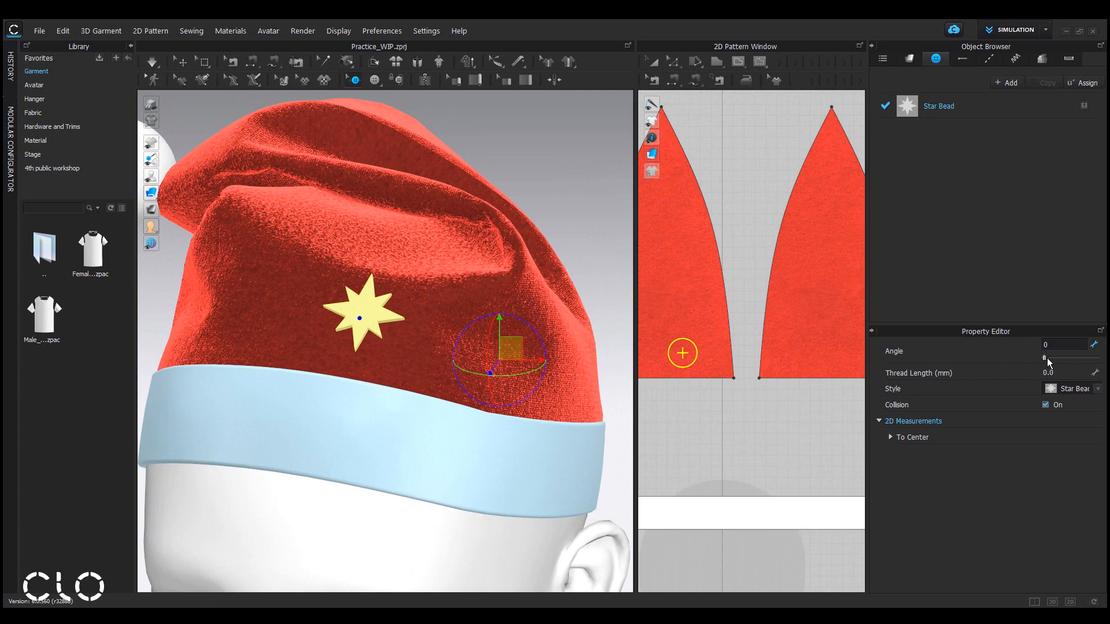
pyautogui.moveTo(1047, 358); pyautogui.dragTo(1091, 371)
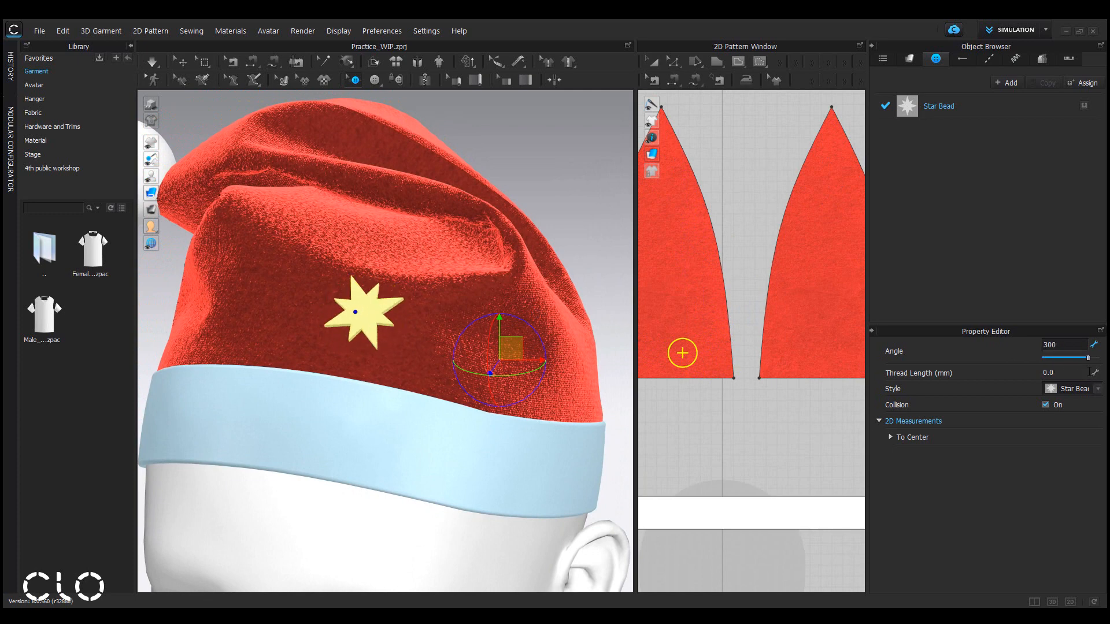
# Open the Star Bead button style and set its width to 15 mm.
pyautogui.click(1004, 106)
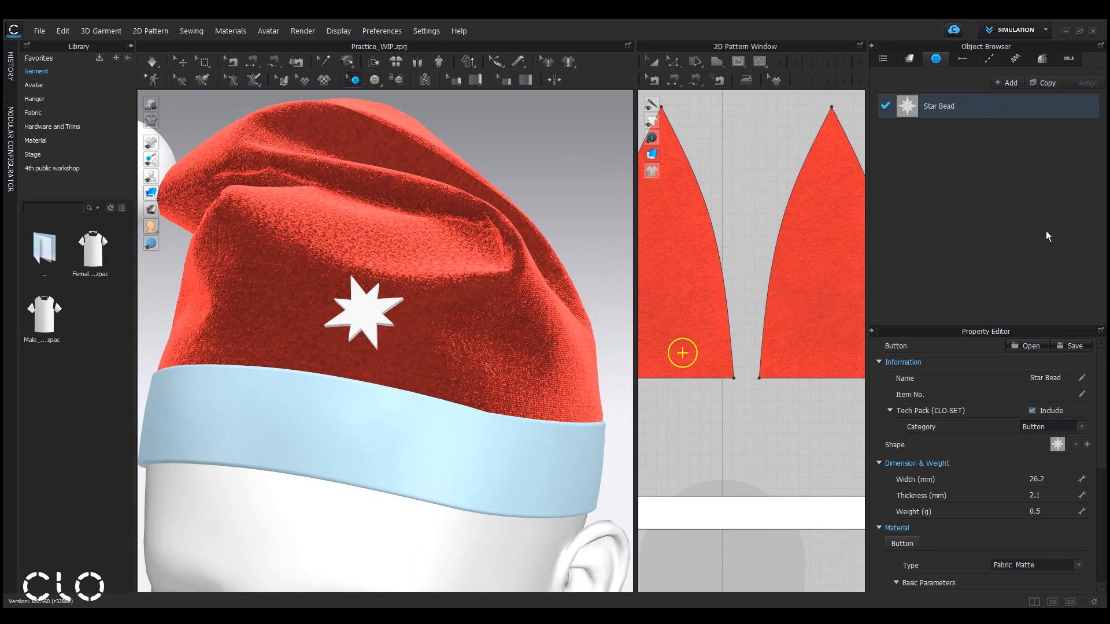
pyautogui.scroll(-2, 1101, 456)
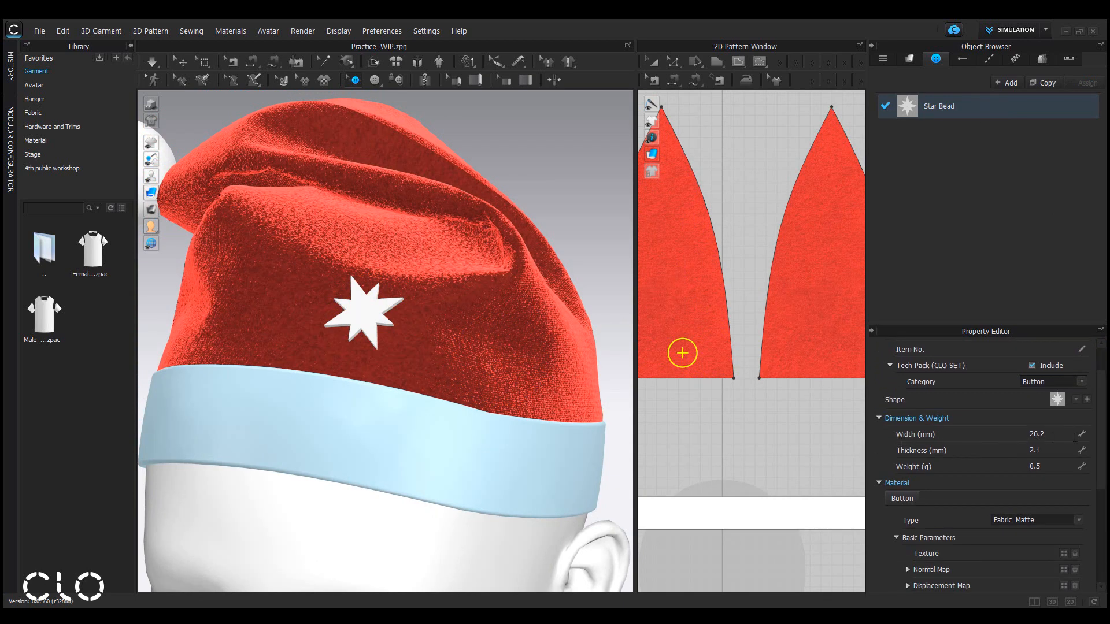
pyautogui.click(1068, 435)
pyautogui.write('15')
pyautogui.press('Return')
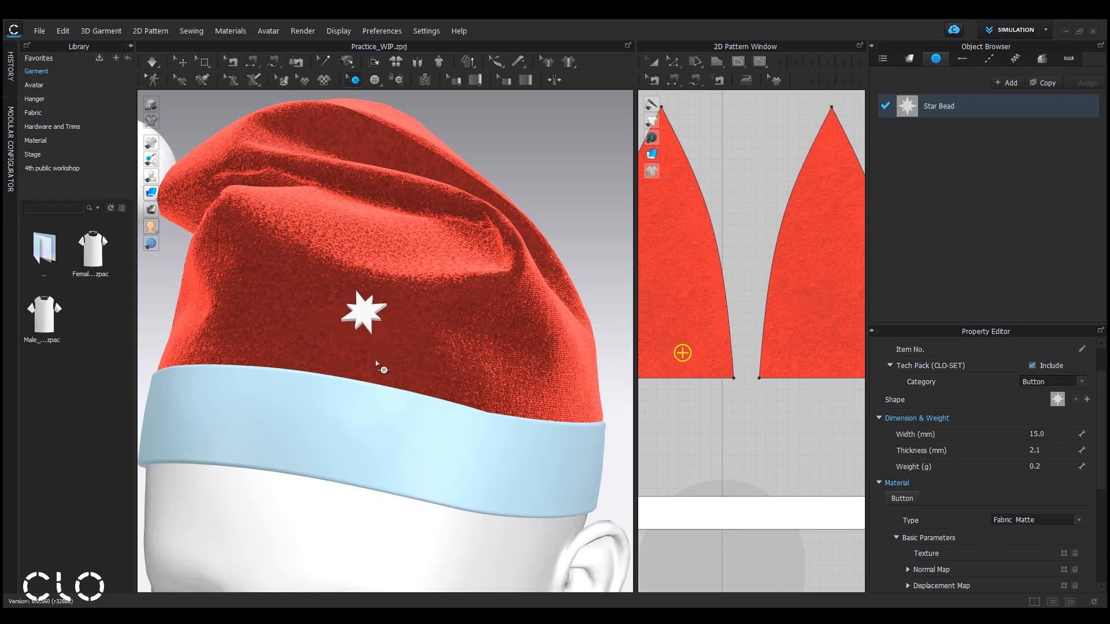
# Change the Star Bead material type to Metal.
pyautogui.scroll(-3, 1104, 478)
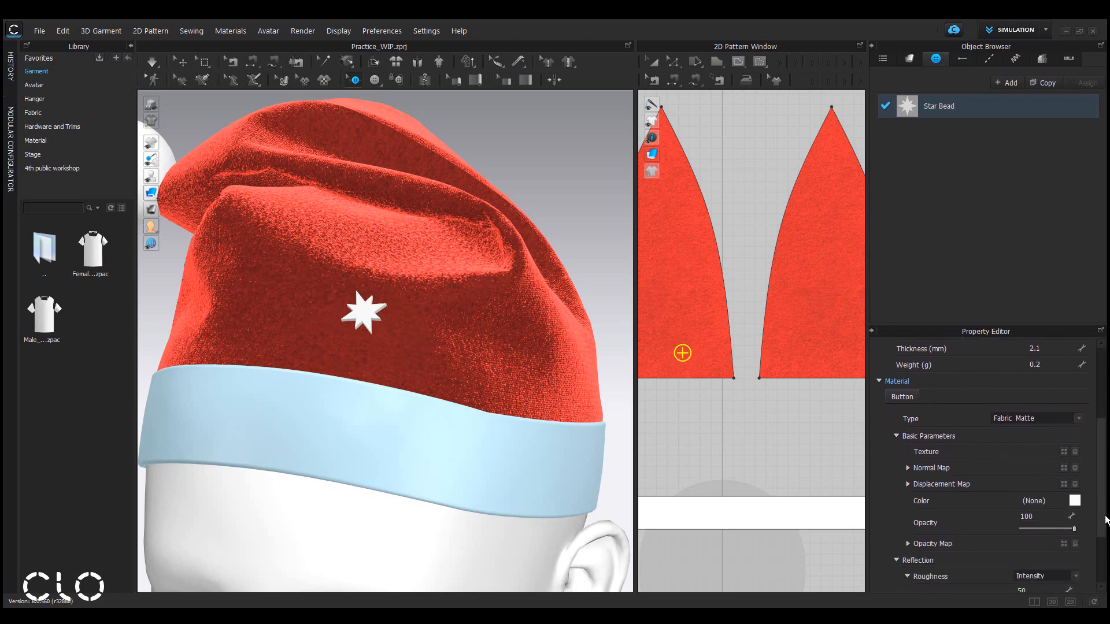
pyautogui.click(1070, 415)
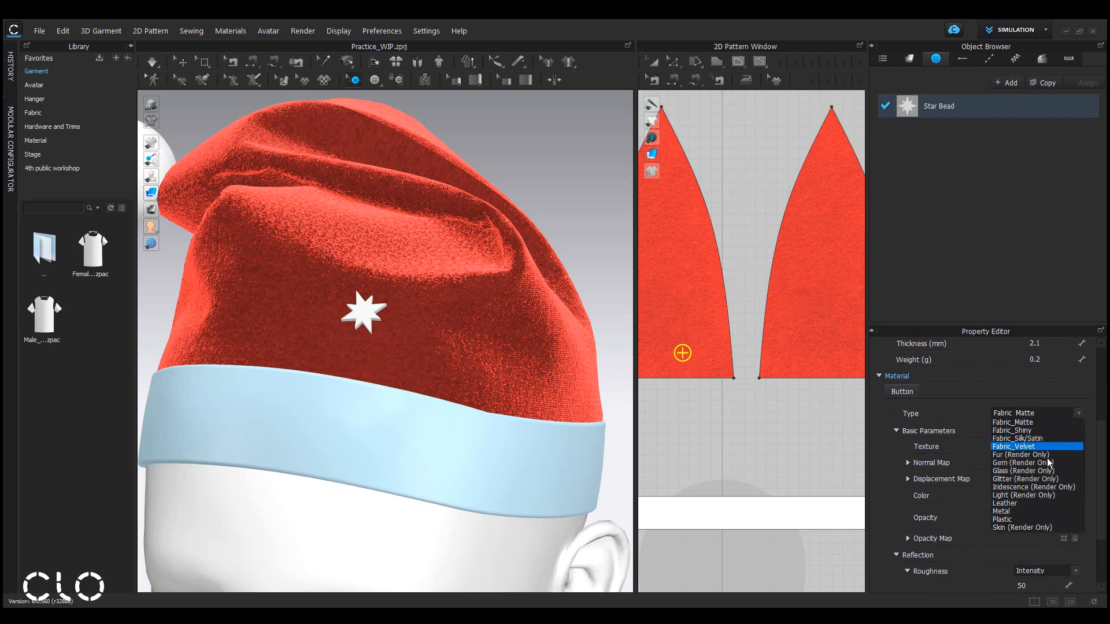
pyautogui.click(1041, 512)
pyautogui.scroll(6, 388, 274)
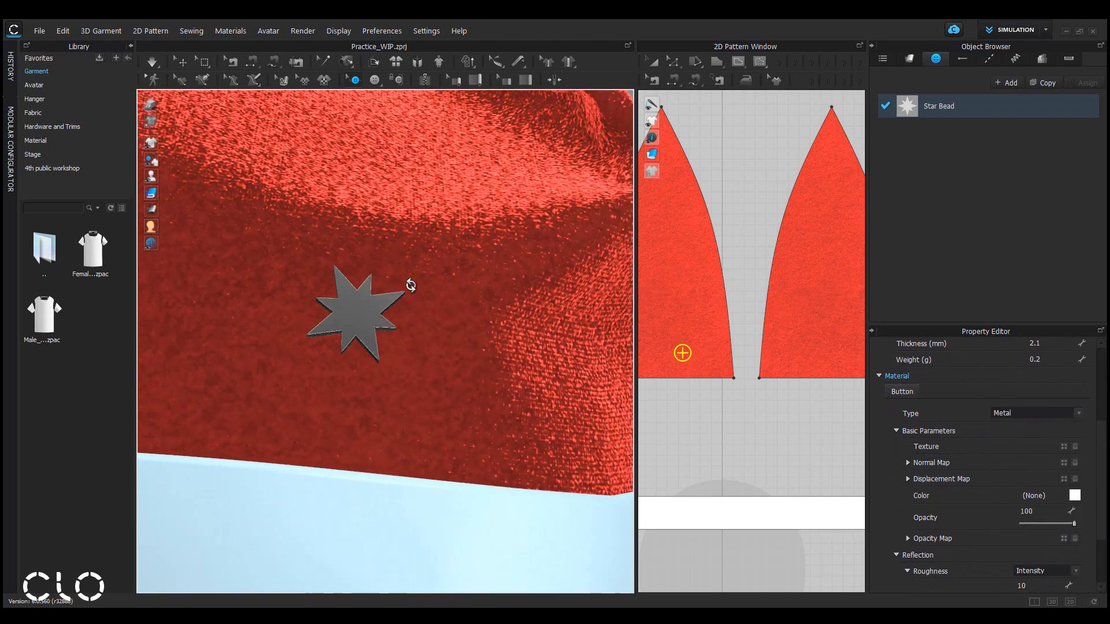
# Orbit and zoom around the hat to inspect the metal star button.
pyautogui.moveTo(411, 285); pyautogui.dragTo(466, 277, button='right')
pyautogui.moveTo(561, 271); pyautogui.dragTo(531, 307, button='middle')
pyautogui.moveTo(552, 351)
pyautogui.mouseDown(button='right')
pyautogui.moveTo(544, 359)
pyautogui.moveTo(572, 359)
pyautogui.mouseUp(button='right')
pyautogui.scroll(-3, 572, 360)
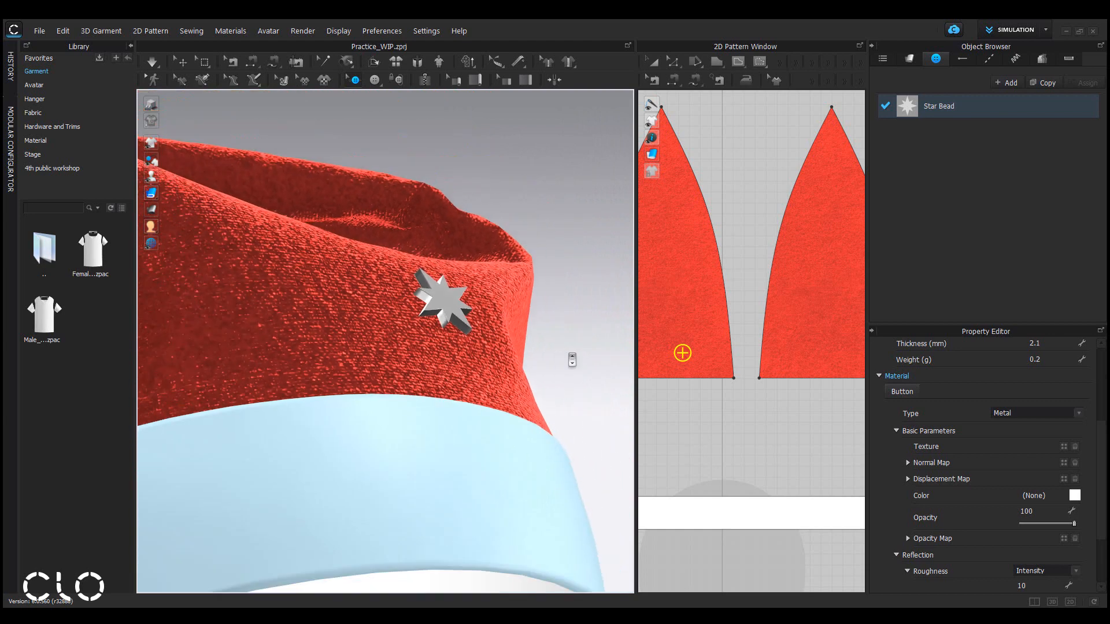
pyautogui.scroll(-1, 572, 360)
pyautogui.scroll(-5, 690, 332)
pyautogui.moveTo(715, 380); pyautogui.dragTo(812, 352, button='middle')
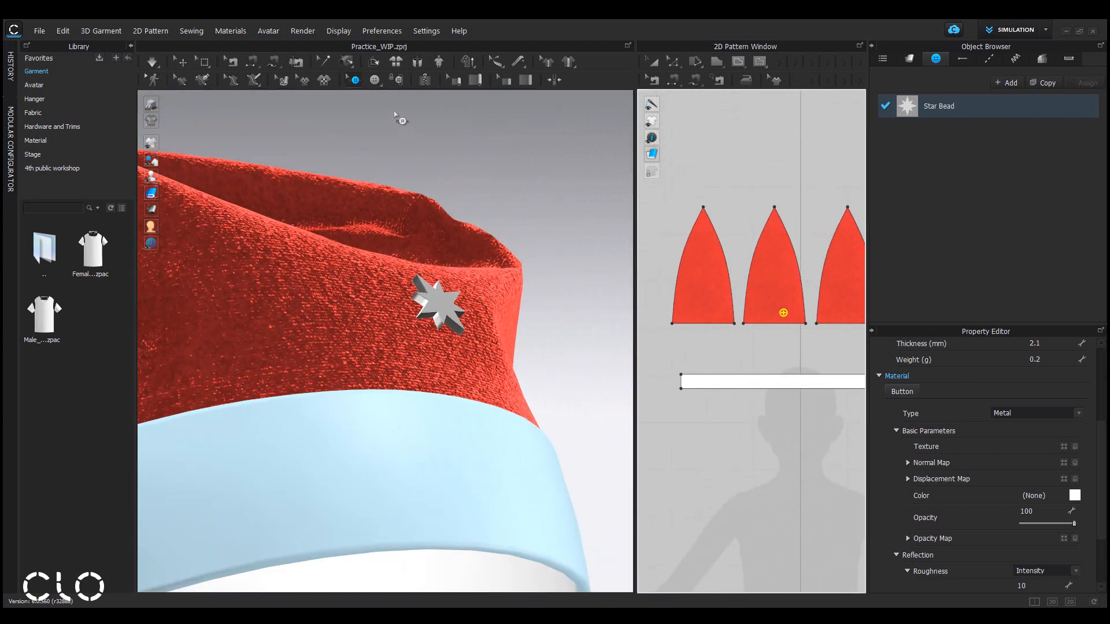
# Activate the Button tool and place two more star buttons on the front of the hat.
pyautogui.click(377, 85)
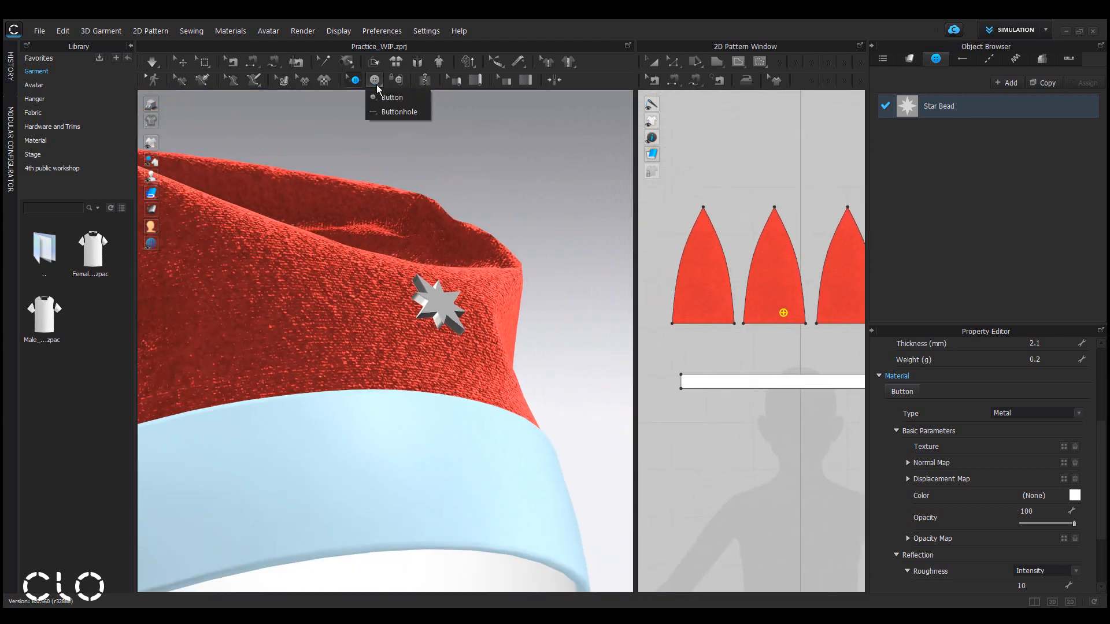
pyautogui.click(392, 97)
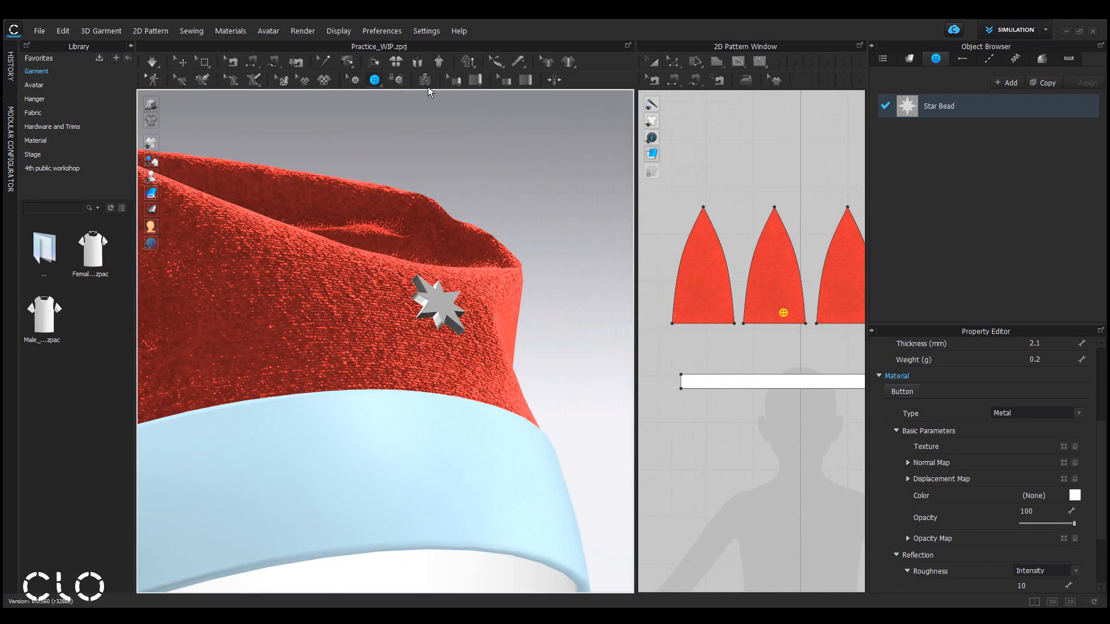
pyautogui.scroll(-5, 365, 354)
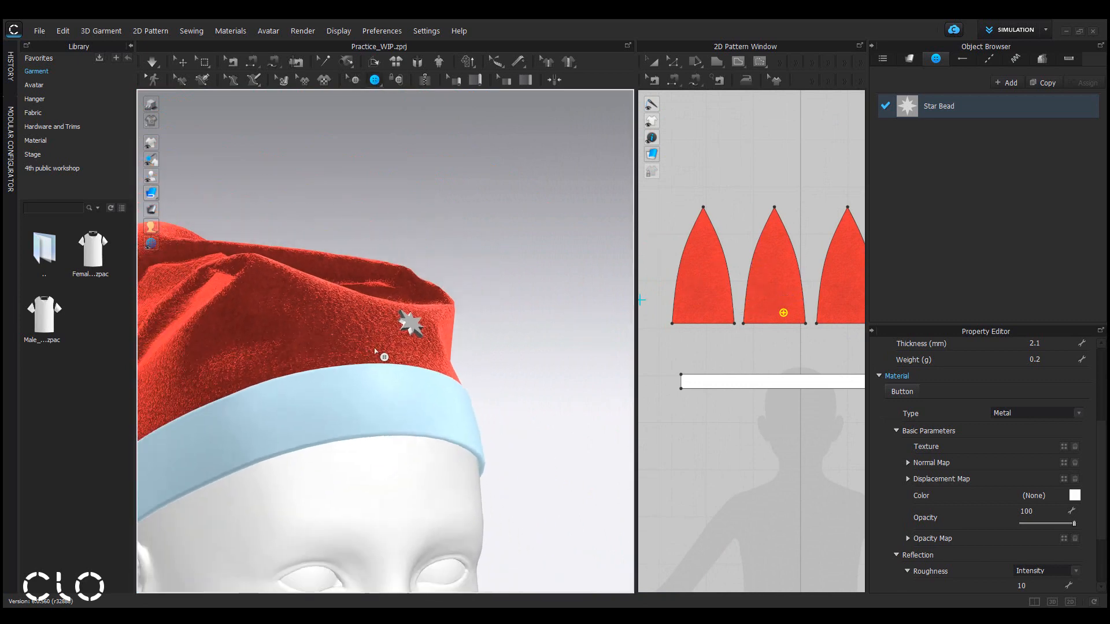
pyautogui.moveTo(376, 354); pyautogui.dragTo(283, 368, button='right')
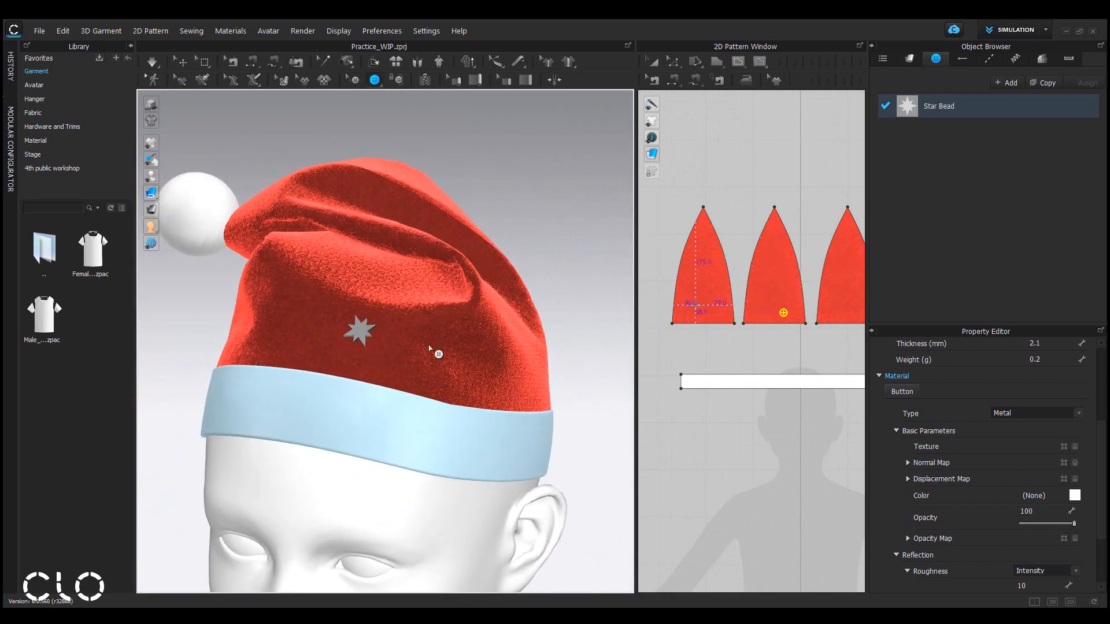
pyautogui.click(393, 258)
pyautogui.click(292, 305)
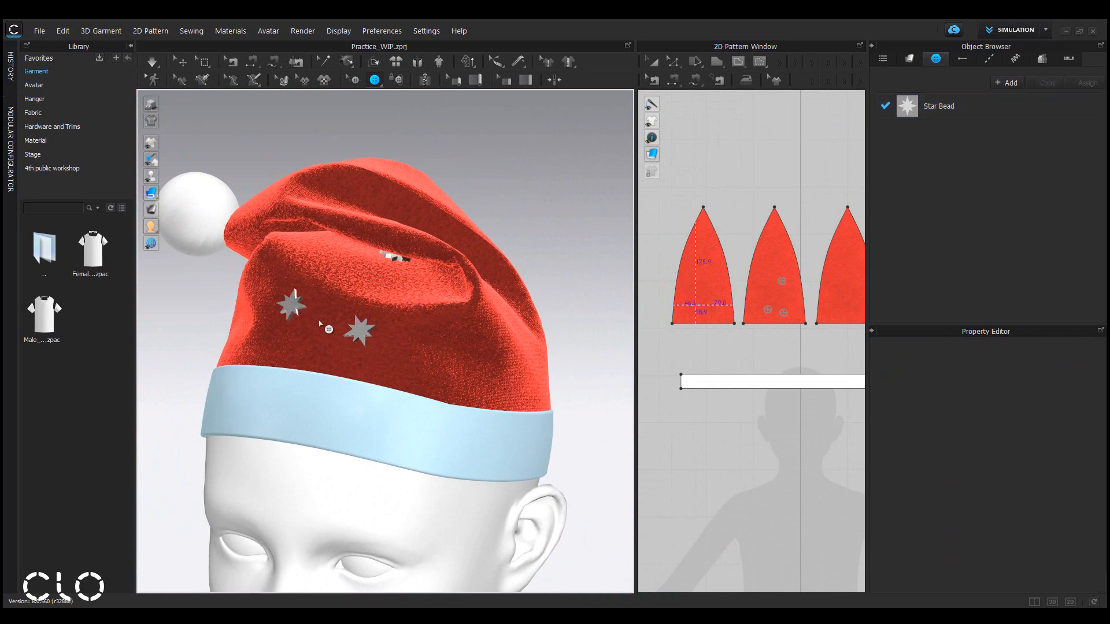
# Place four more star buttons across the first two hat panels in the pattern view.
pyautogui.click(759, 243)
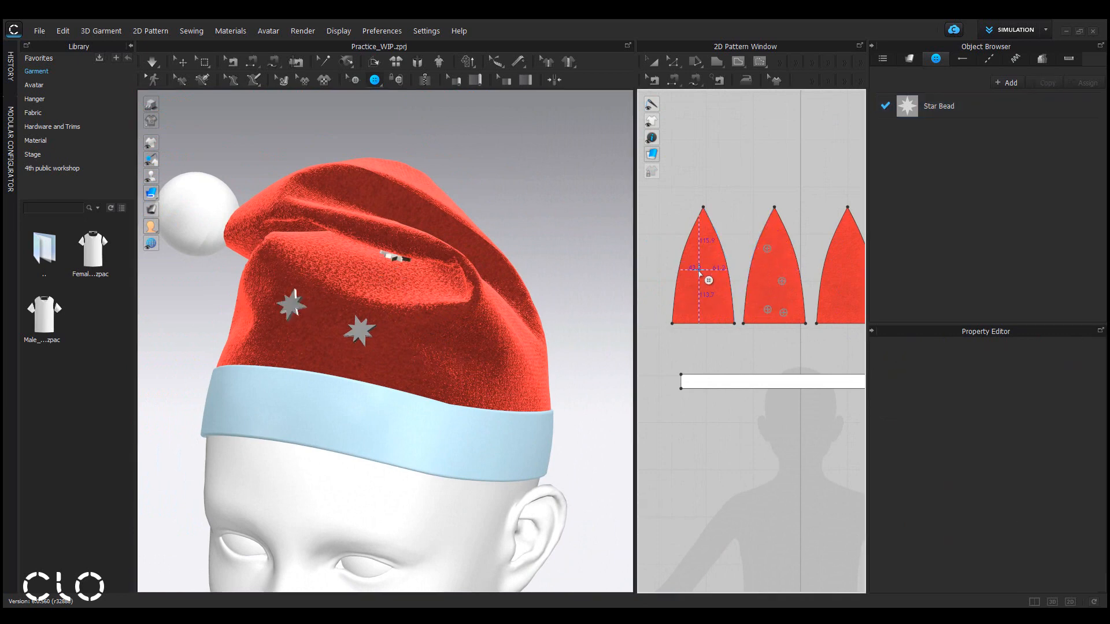
pyautogui.click(698, 267)
pyautogui.click(715, 293)
pyautogui.click(692, 307)
# Turn the hat and place star buttons scattered over the third hat panel in the pattern view.
pyautogui.moveTo(400, 315); pyautogui.dragTo(550, 307, button='right')
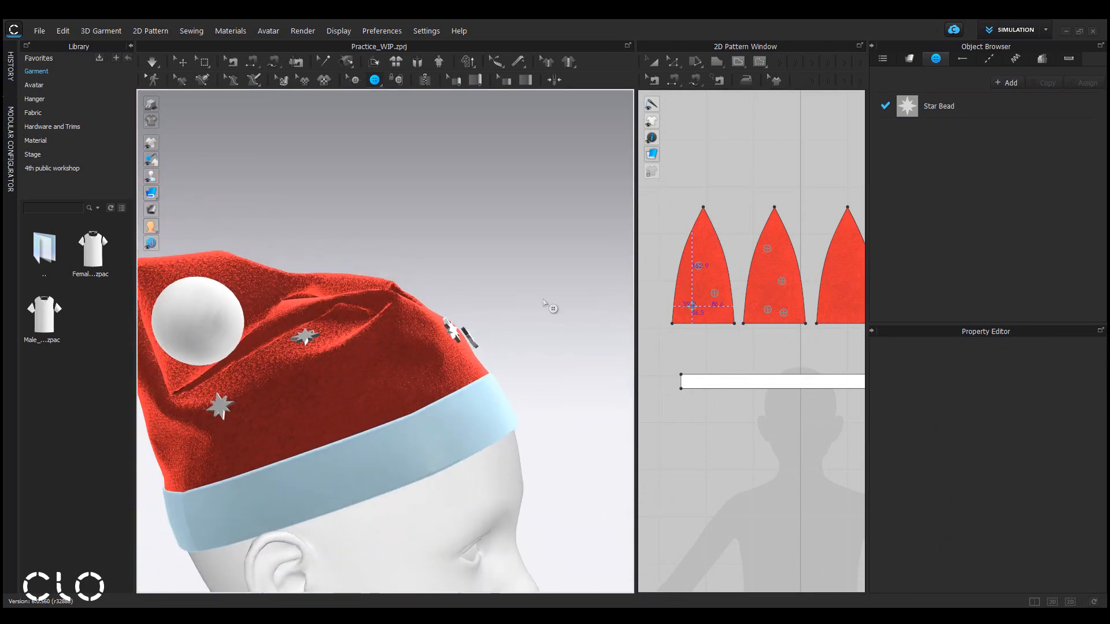
pyautogui.scroll(-2, 763, 277)
pyautogui.moveTo(766, 276); pyautogui.dragTo(728, 289, button='middle')
pyautogui.scroll(2, 731, 288)
pyautogui.moveTo(460, 309); pyautogui.dragTo(241, 332, button='right')
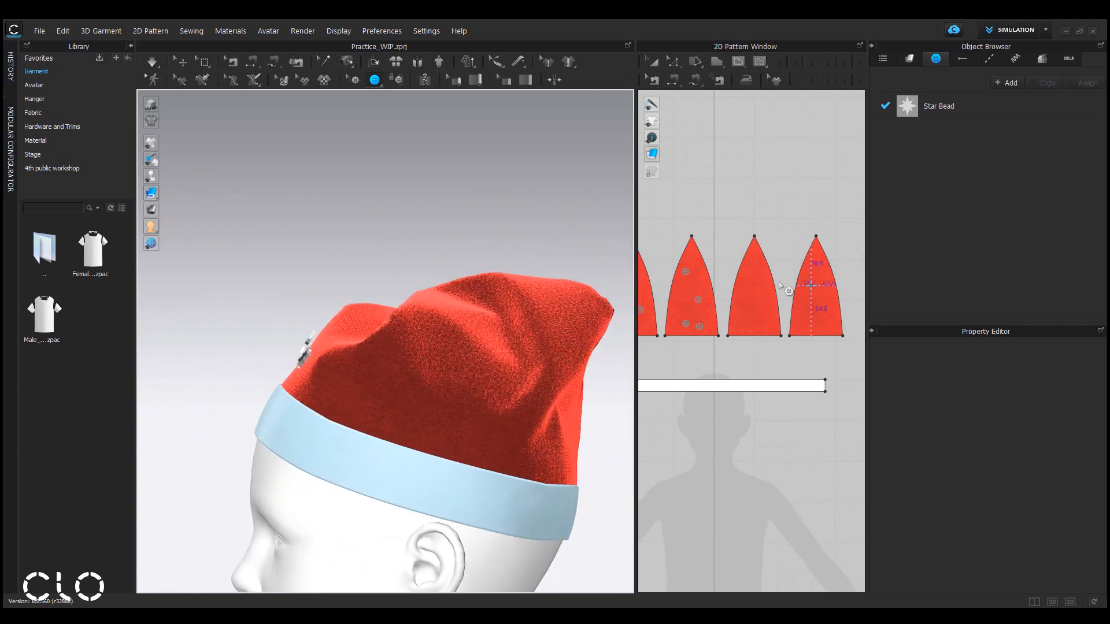
pyautogui.click(762, 282)
pyautogui.click(731, 316)
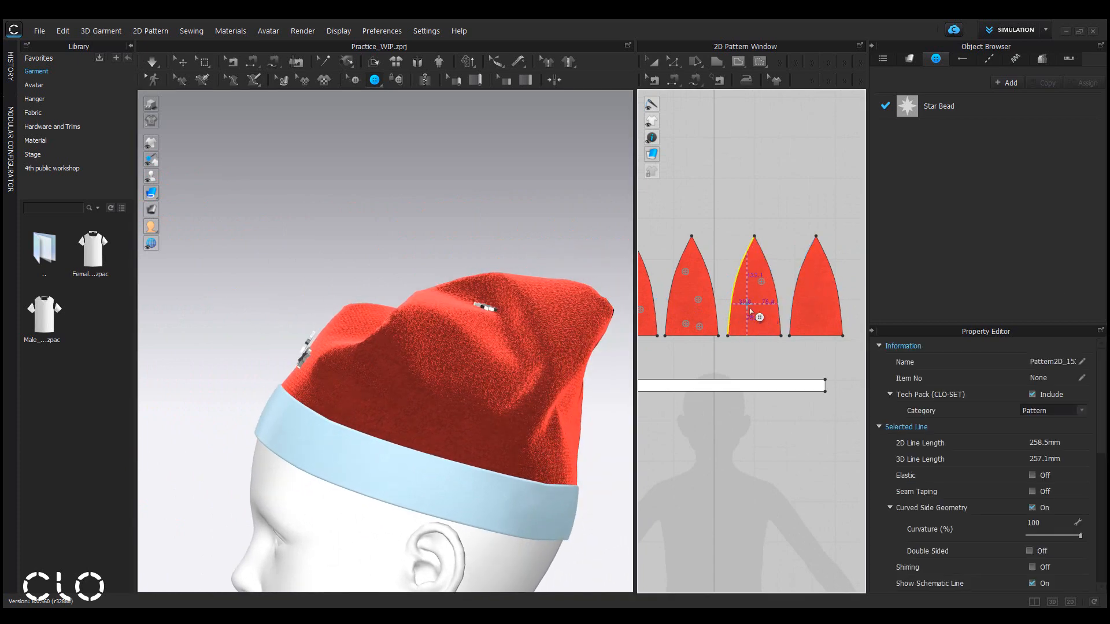
pyautogui.click(747, 304)
pyautogui.click(765, 326)
# Place three star buttons on the fourth hat panel in the pattern view.
pyautogui.moveTo(550, 330); pyautogui.dragTo(422, 336, button='right')
pyautogui.click(812, 278)
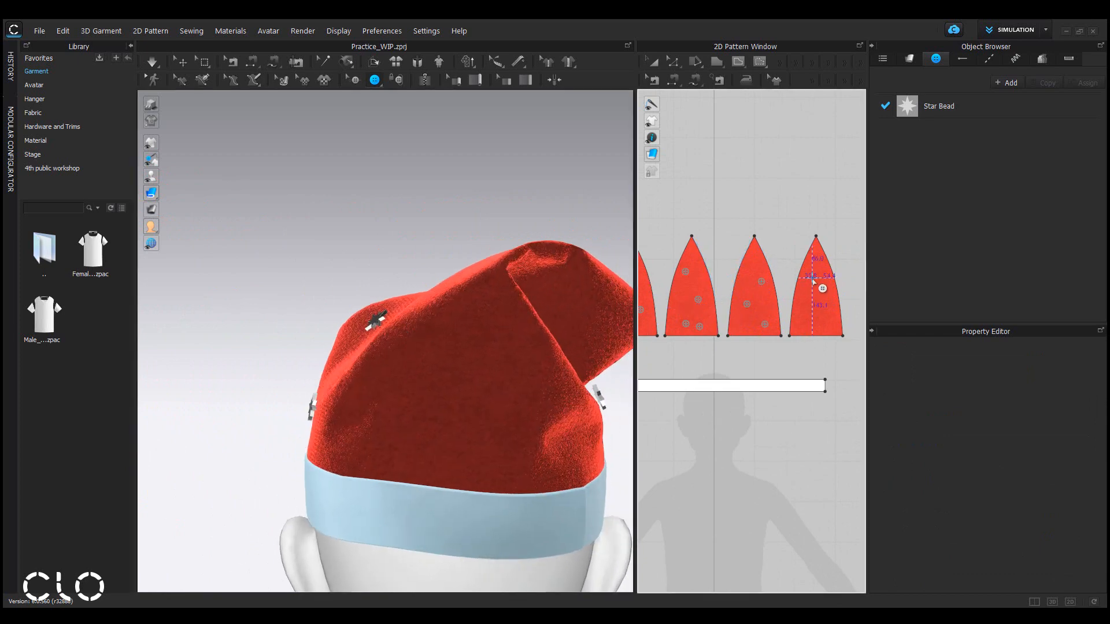
pyautogui.click(826, 305)
pyautogui.click(801, 325)
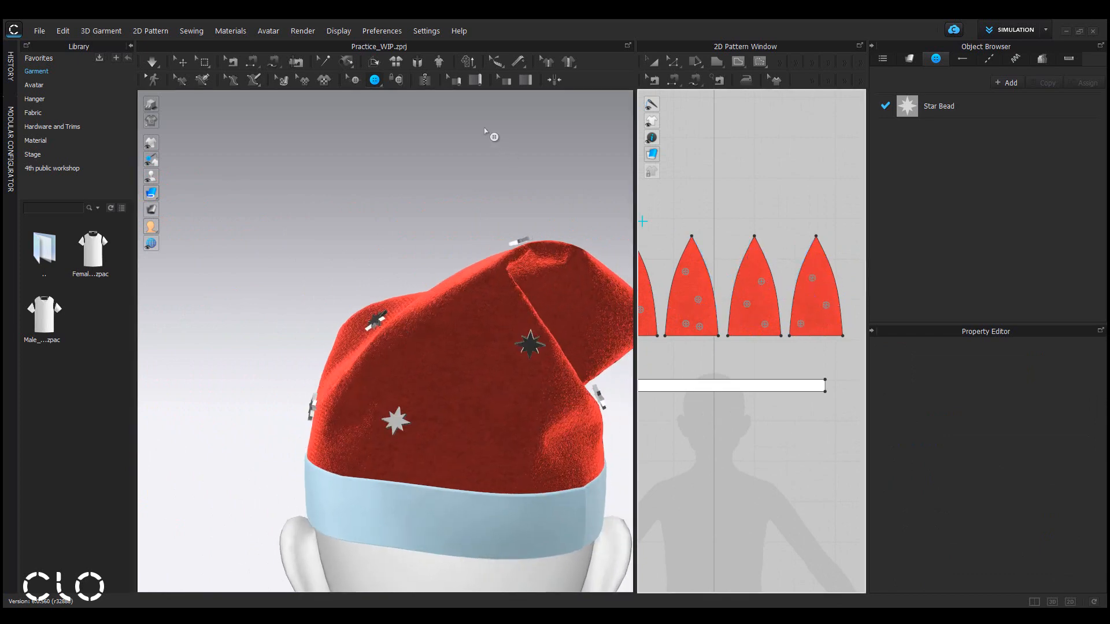
# Switch to the button selection tool and reposition several star buttons on the front of the hat.
pyautogui.click(356, 81)
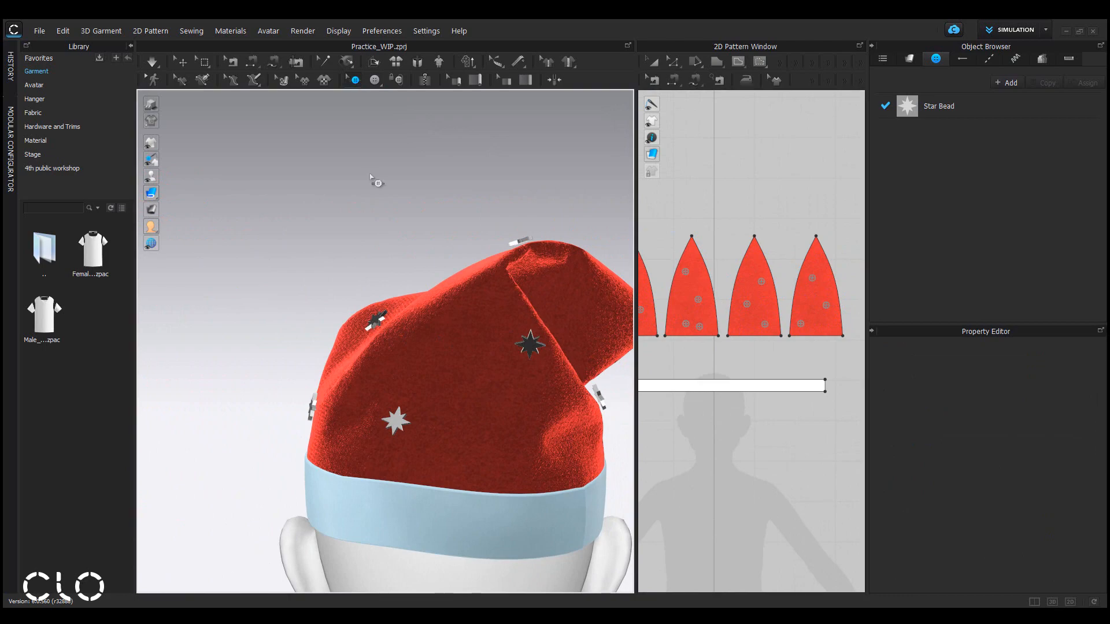
pyautogui.moveTo(397, 423); pyautogui.dragTo(418, 426)
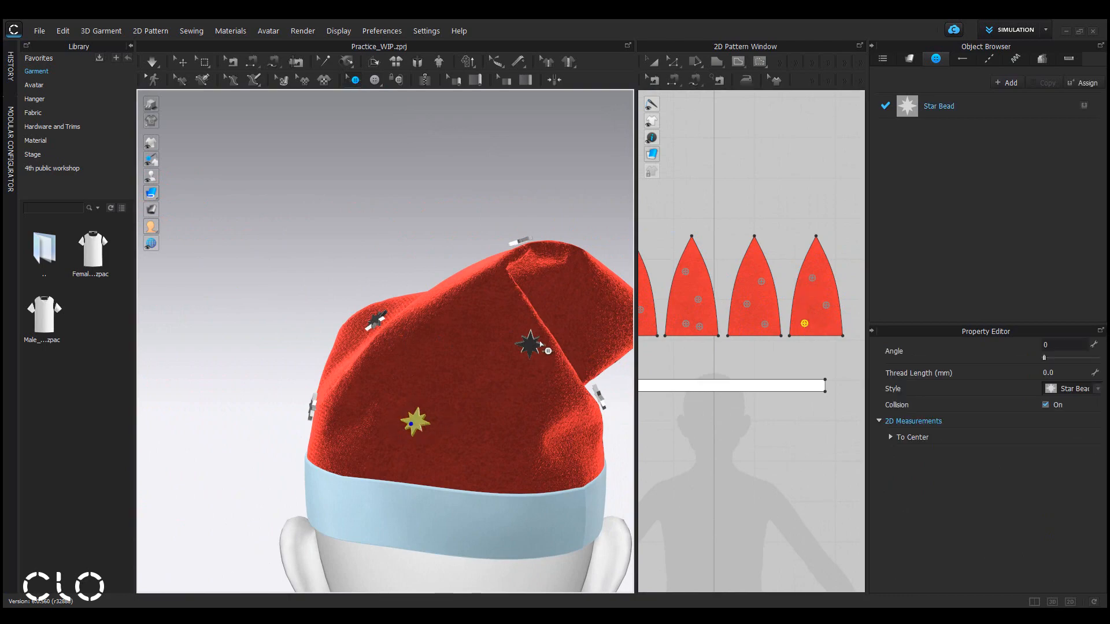
pyautogui.moveTo(531, 347); pyautogui.dragTo(509, 336)
pyautogui.moveTo(509, 335); pyautogui.dragTo(468, 400, button='right')
pyautogui.moveTo(449, 391); pyautogui.dragTo(405, 393)
pyautogui.moveTo(404, 393); pyautogui.dragTo(501, 407, button='right')
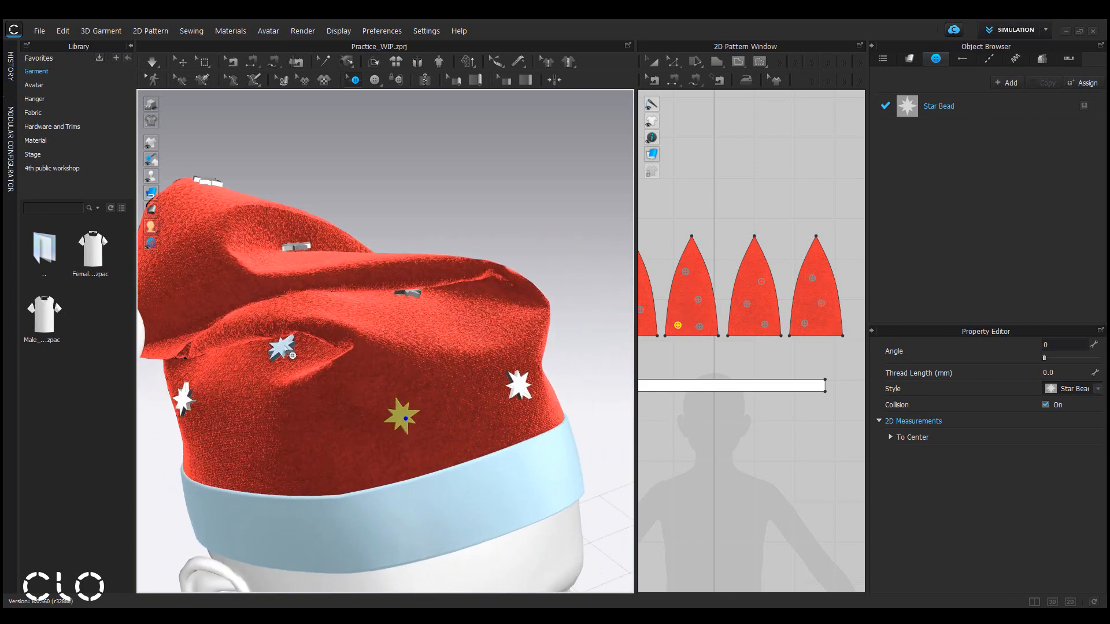
pyautogui.moveTo(284, 350); pyautogui.dragTo(284, 406)
# Orbit around the hat and nudge star buttons on its side and back into new positions.
pyautogui.moveTo(752, 349); pyautogui.dragTo(861, 372, button='middle')
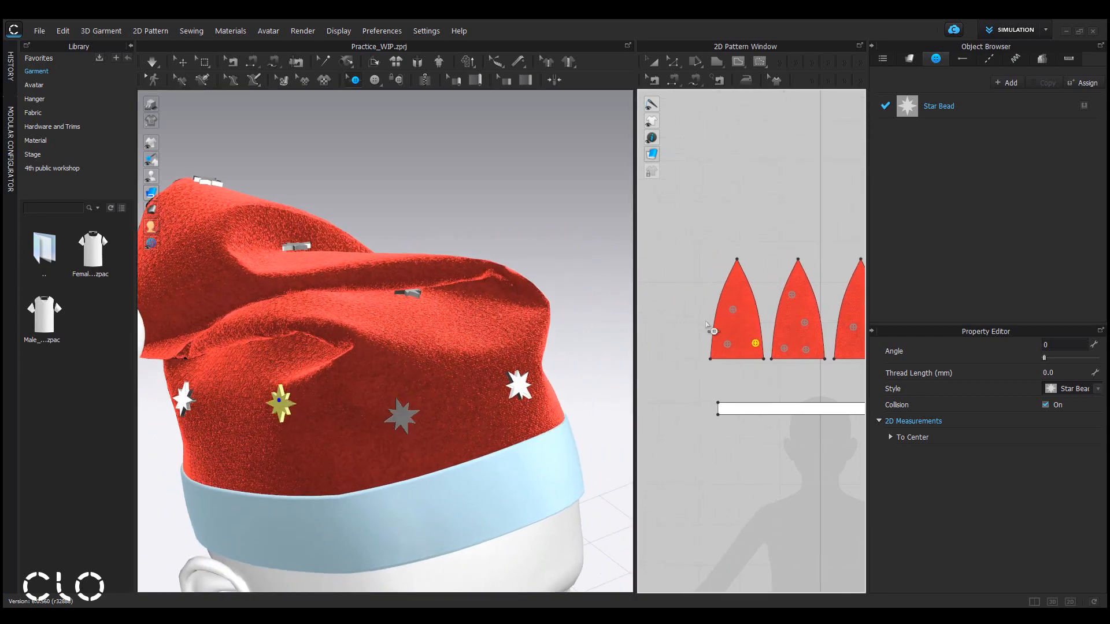
pyautogui.scroll(3, 709, 326)
pyautogui.moveTo(448, 362); pyautogui.dragTo(414, 346, button='right')
pyautogui.moveTo(423, 325); pyautogui.dragTo(420, 347)
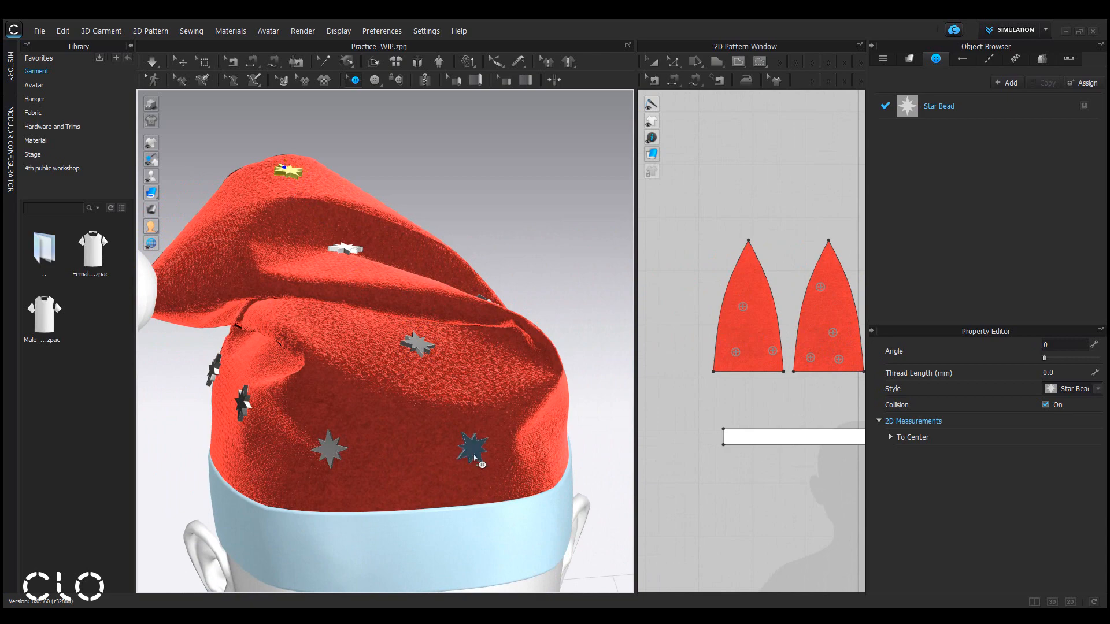
pyautogui.moveTo(474, 452); pyautogui.dragTo(490, 416)
pyautogui.moveTo(421, 451); pyautogui.dragTo(488, 414, button='right')
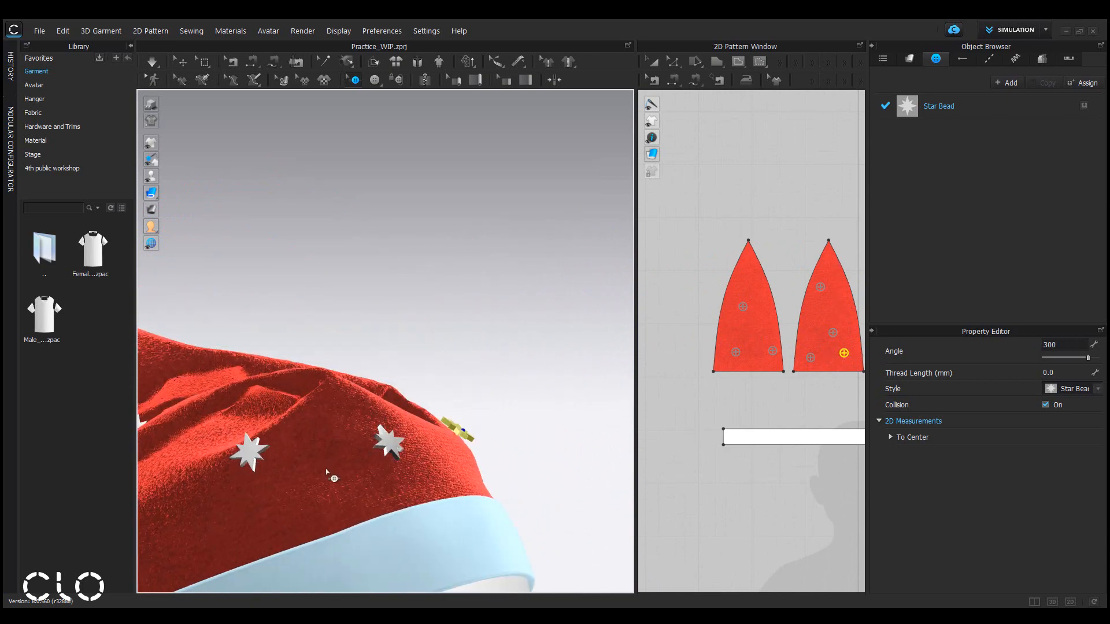
pyautogui.scroll(-5, 335, 472)
pyautogui.moveTo(368, 446); pyautogui.dragTo(448, 399, button='middle')
pyautogui.click(461, 360)
pyautogui.moveTo(431, 382); pyautogui.dragTo(419, 392)
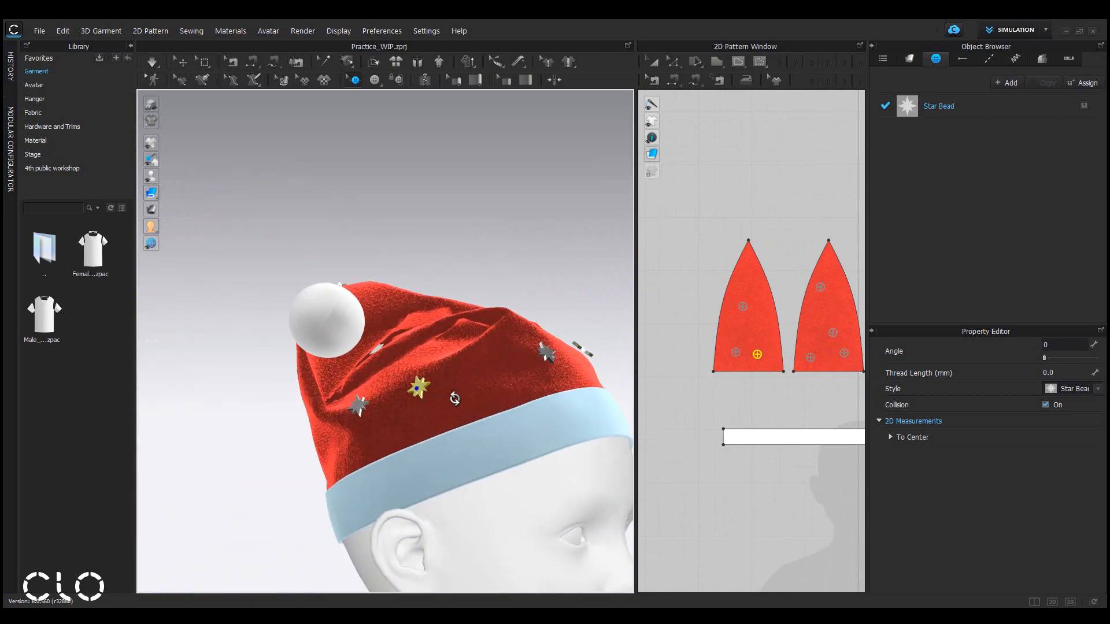
pyautogui.moveTo(445, 390); pyautogui.dragTo(501, 412, button='right')
pyautogui.moveTo(392, 417); pyautogui.dragTo(347, 464)
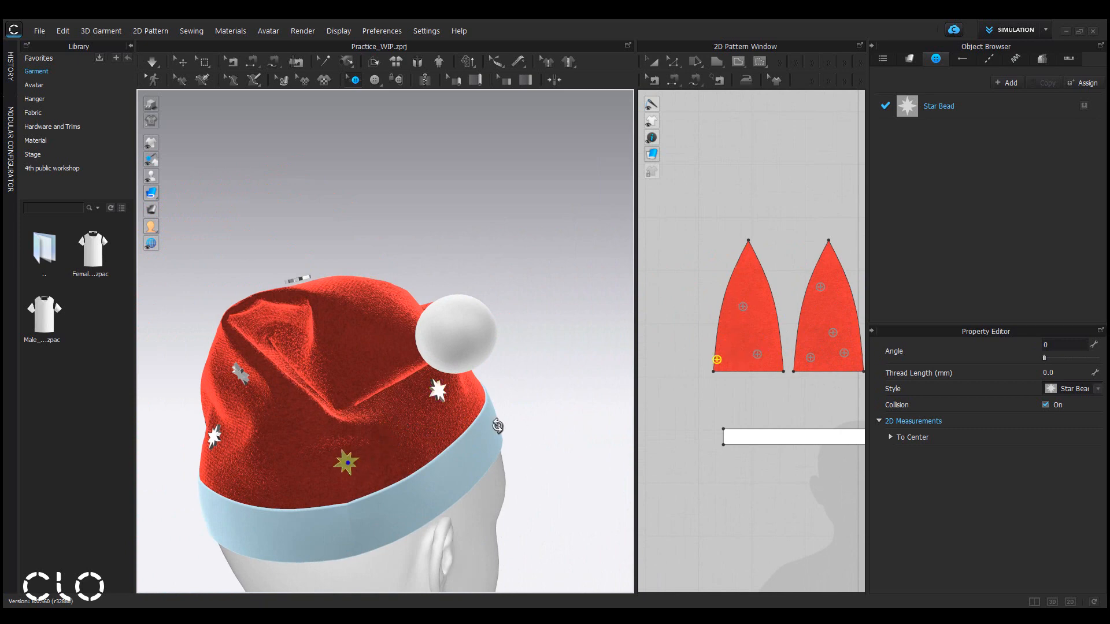
# Drag the remaining star buttons around the lower crown of the hat into even spacing.
pyautogui.moveTo(498, 426)
pyautogui.mouseDown(button='right')
pyautogui.moveTo(326, 435)
pyautogui.moveTo(281, 424)
pyautogui.mouseUp(button='right')
pyautogui.scroll(-3, 497, 411)
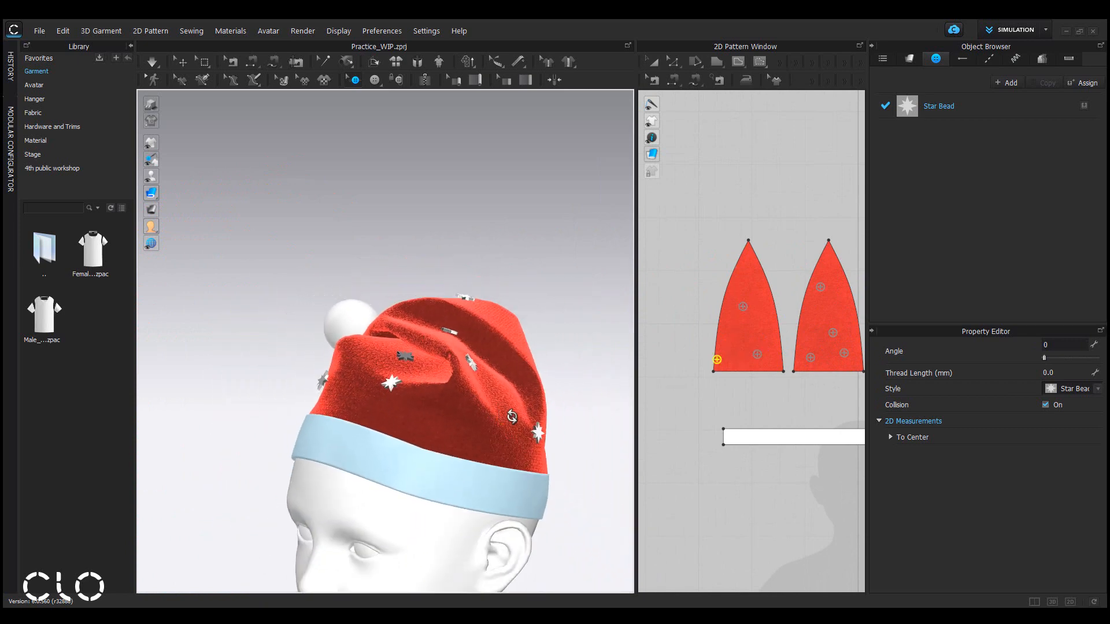
pyautogui.moveTo(501, 410); pyautogui.dragTo(518, 424, button='right')
pyautogui.moveTo(504, 383); pyautogui.dragTo(433, 400, button='right')
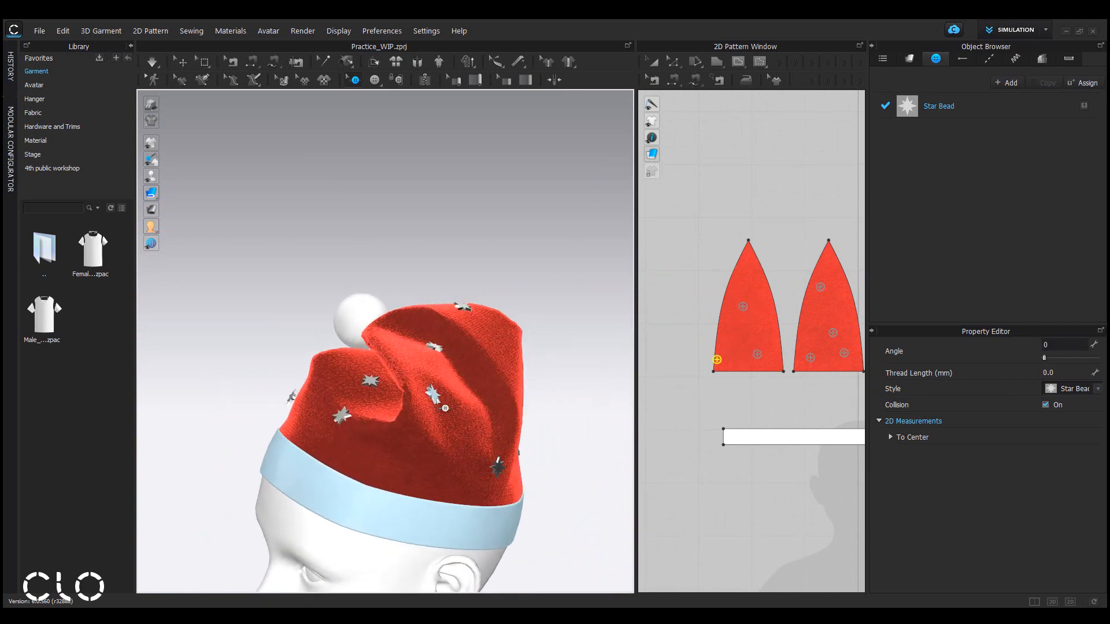
pyautogui.moveTo(437, 400); pyautogui.dragTo(451, 423)
pyautogui.moveTo(422, 470); pyautogui.dragTo(427, 473, button='right')
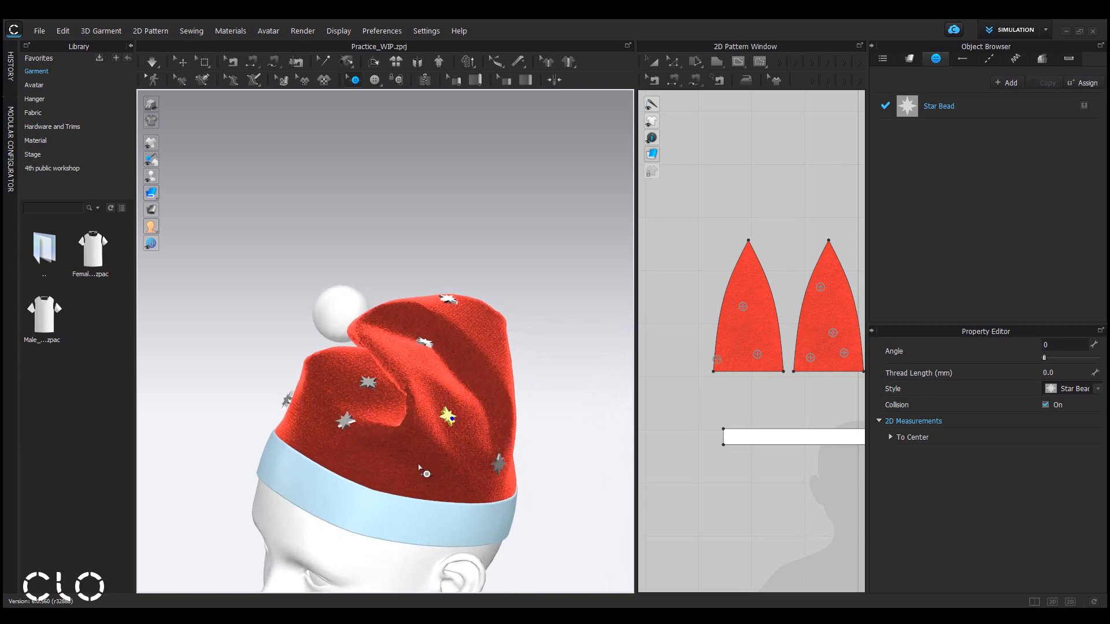
# Deselect the buttons and open the Render window to preview the starred hat.
pyautogui.scroll(2, 426, 467)
pyautogui.click(599, 434)
pyautogui.scroll(2, 598, 432)
pyautogui.moveTo(589, 394); pyautogui.dragTo(562, 325, button='middle')
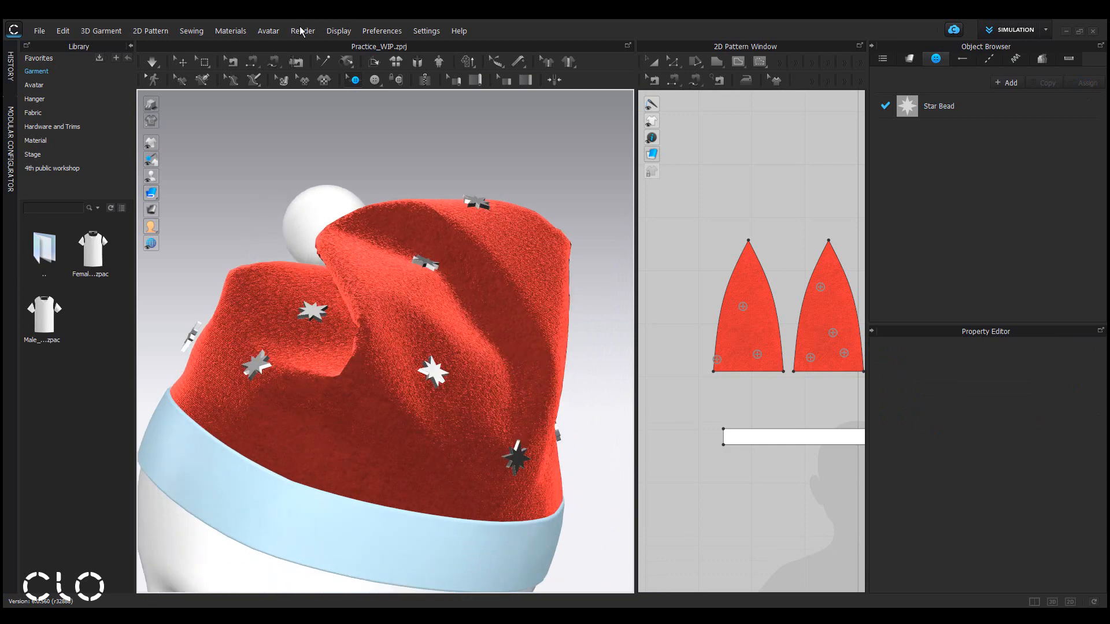
pyautogui.click(301, 32)
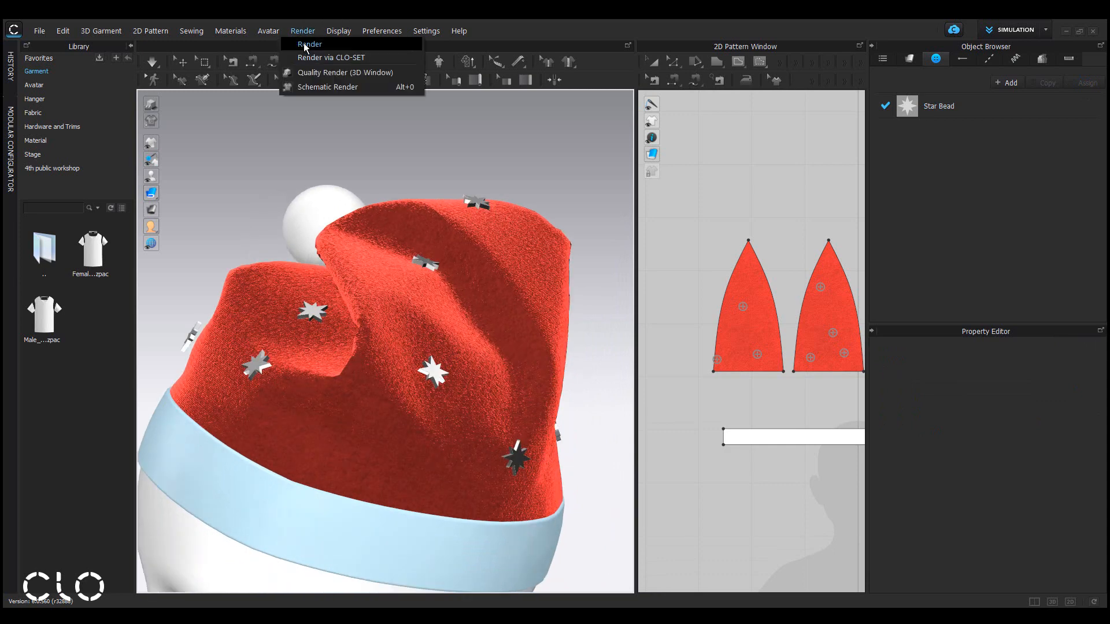
pyautogui.click(315, 57)
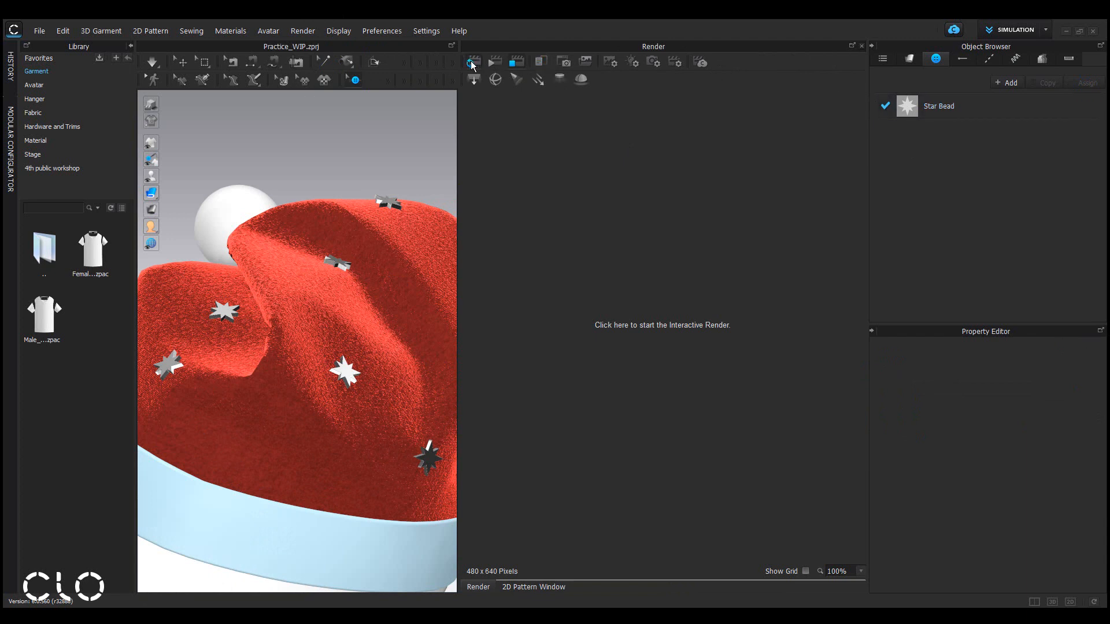
# Select the Star Bead style and zoom in on the hat while the render updates.
pyautogui.click(980, 106)
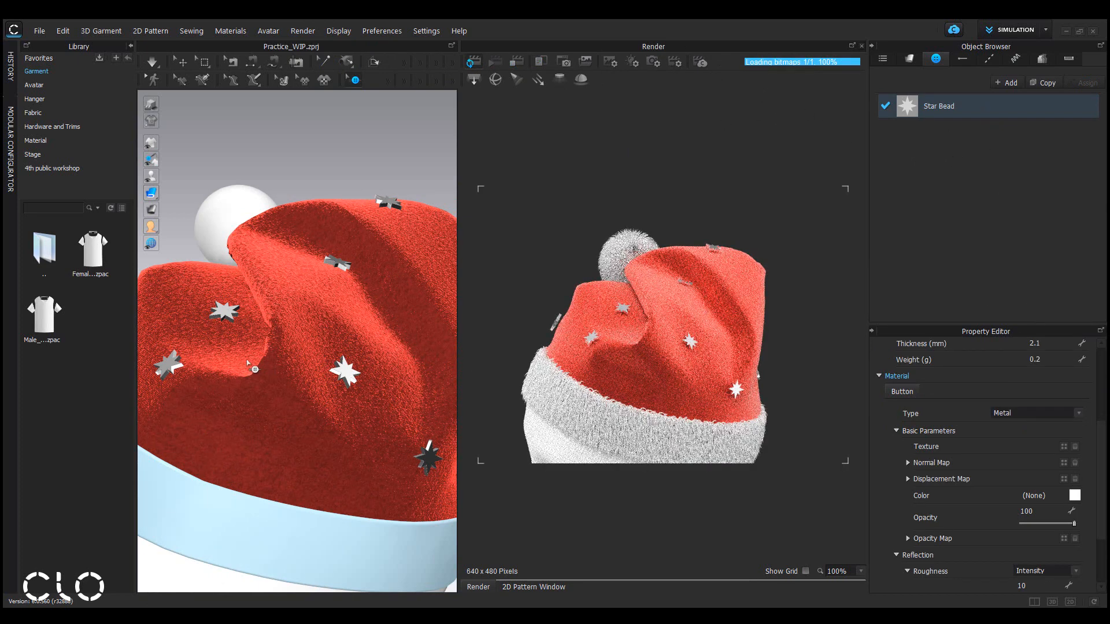
pyautogui.scroll(3, 250, 365)
pyautogui.moveTo(250, 365); pyautogui.dragTo(240, 354, button='middle')
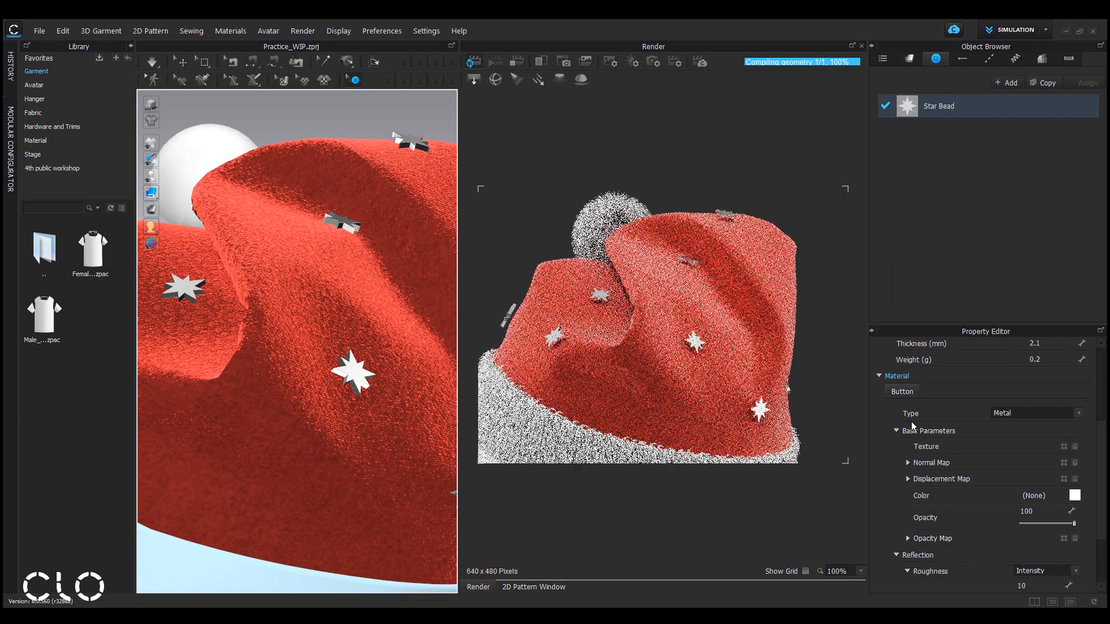
# Change the Star Bead button material type to Glass (Render Only) and set its color to yellow D9FF00.
pyautogui.click(1038, 414)
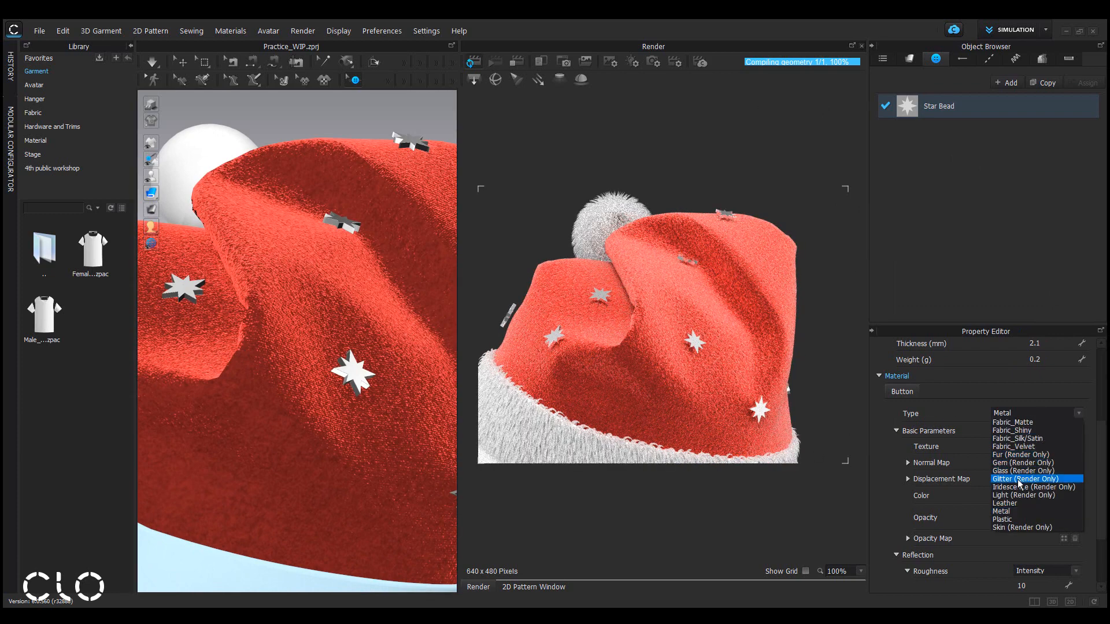
pyautogui.click(1077, 471)
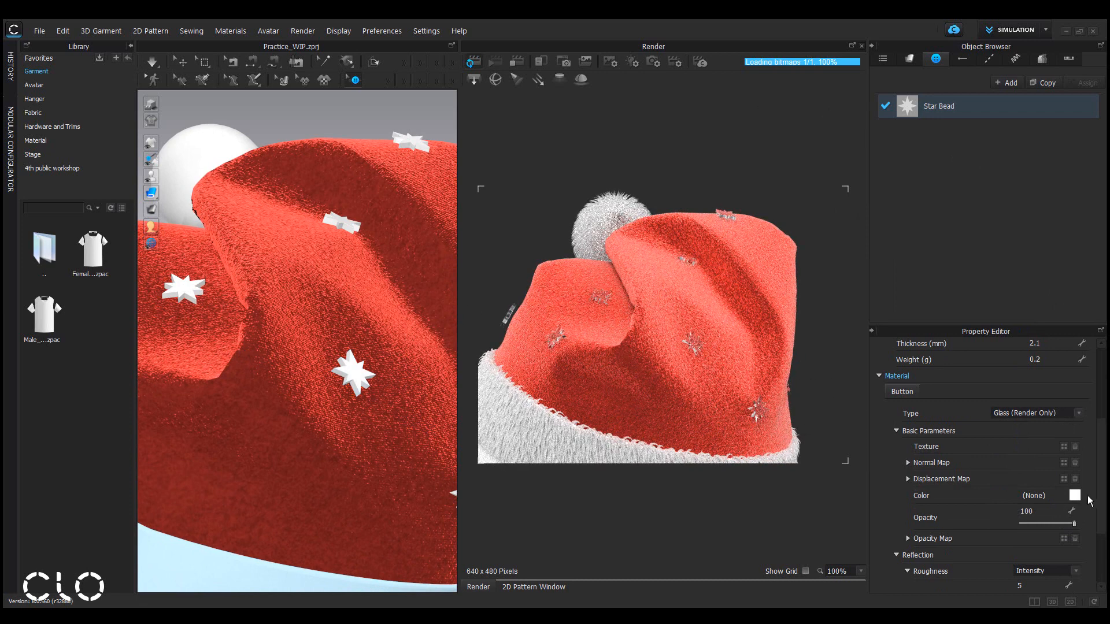
pyautogui.click(1074, 495)
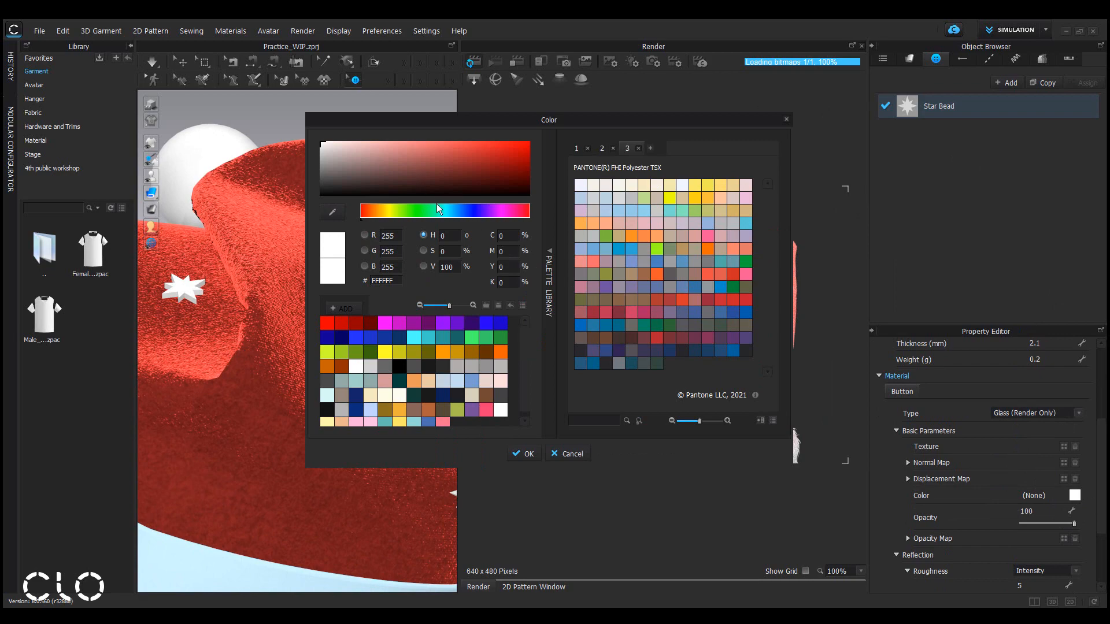
pyautogui.click(391, 210)
pyautogui.moveTo(438, 166); pyautogui.dragTo(559, 116)
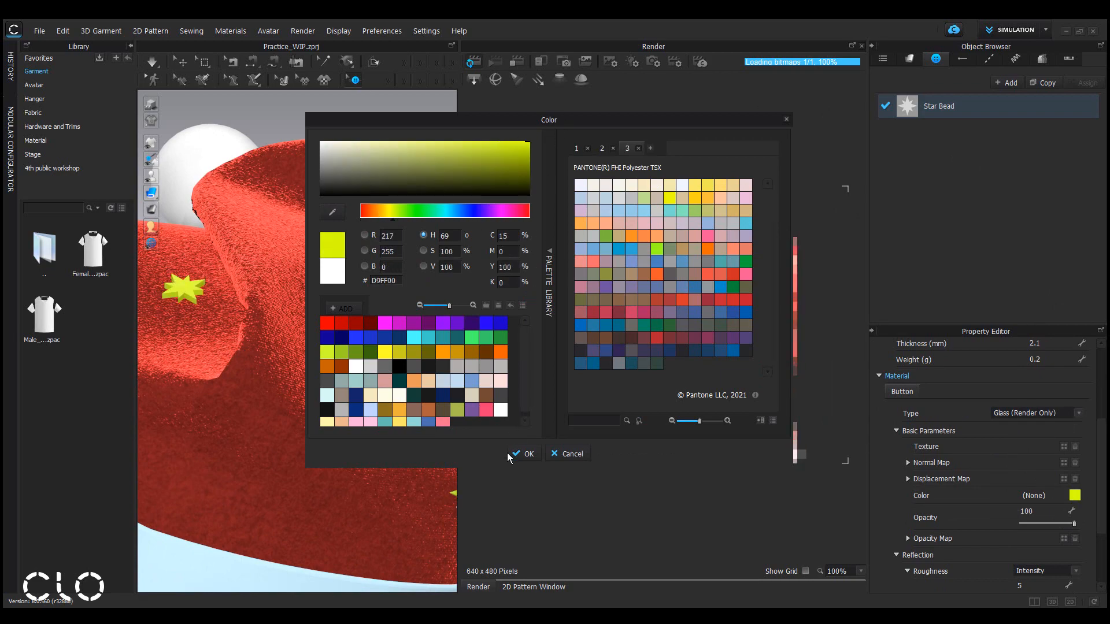
pyautogui.click(529, 454)
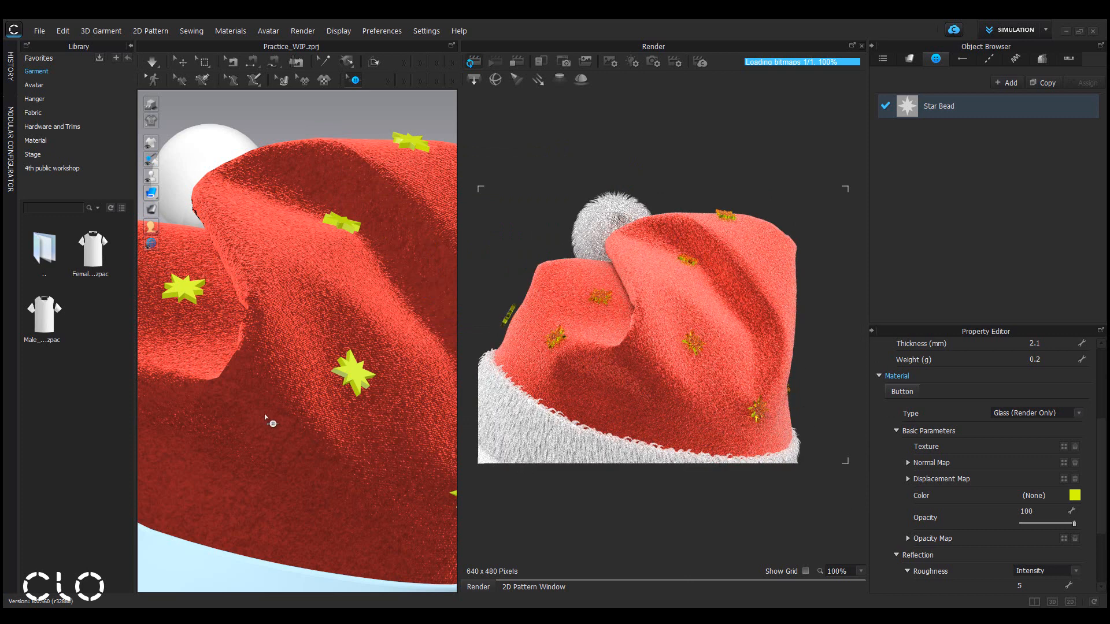
# Zoom out and orbit to view the whole hat with yellow glass stars on the avatar.
pyautogui.scroll(-5, 266, 417)
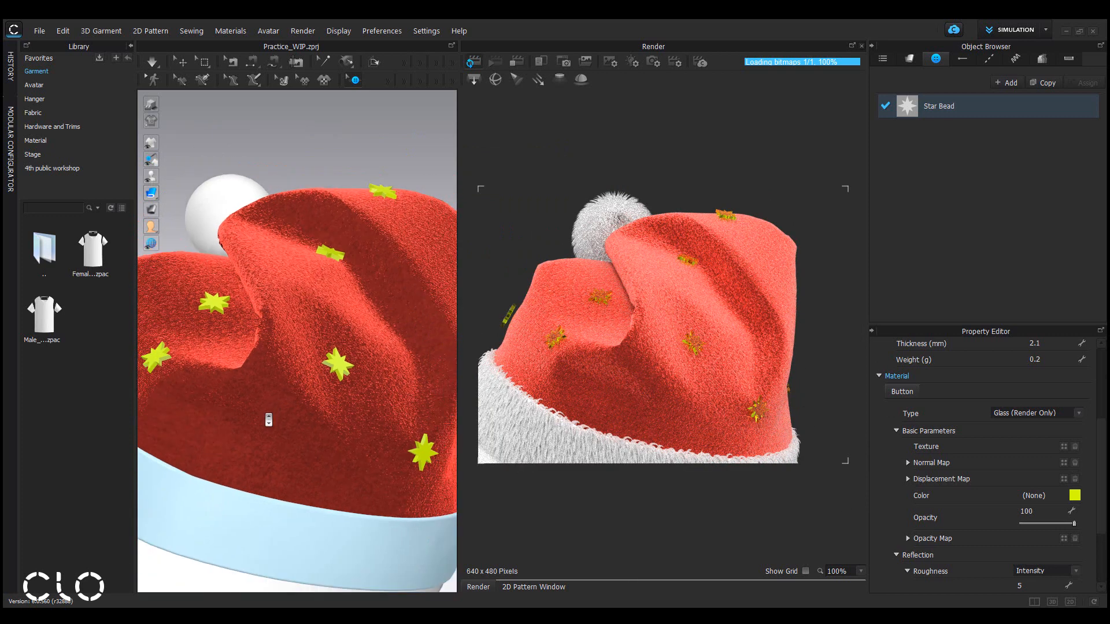
pyautogui.moveTo(256, 422); pyautogui.dragTo(382, 376, button='right')
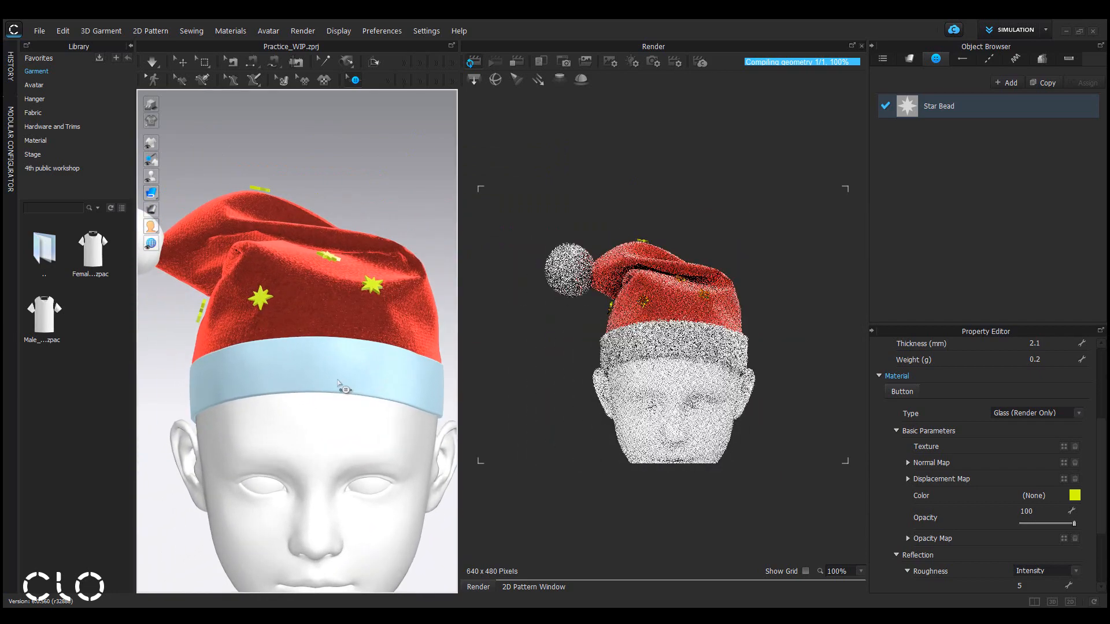